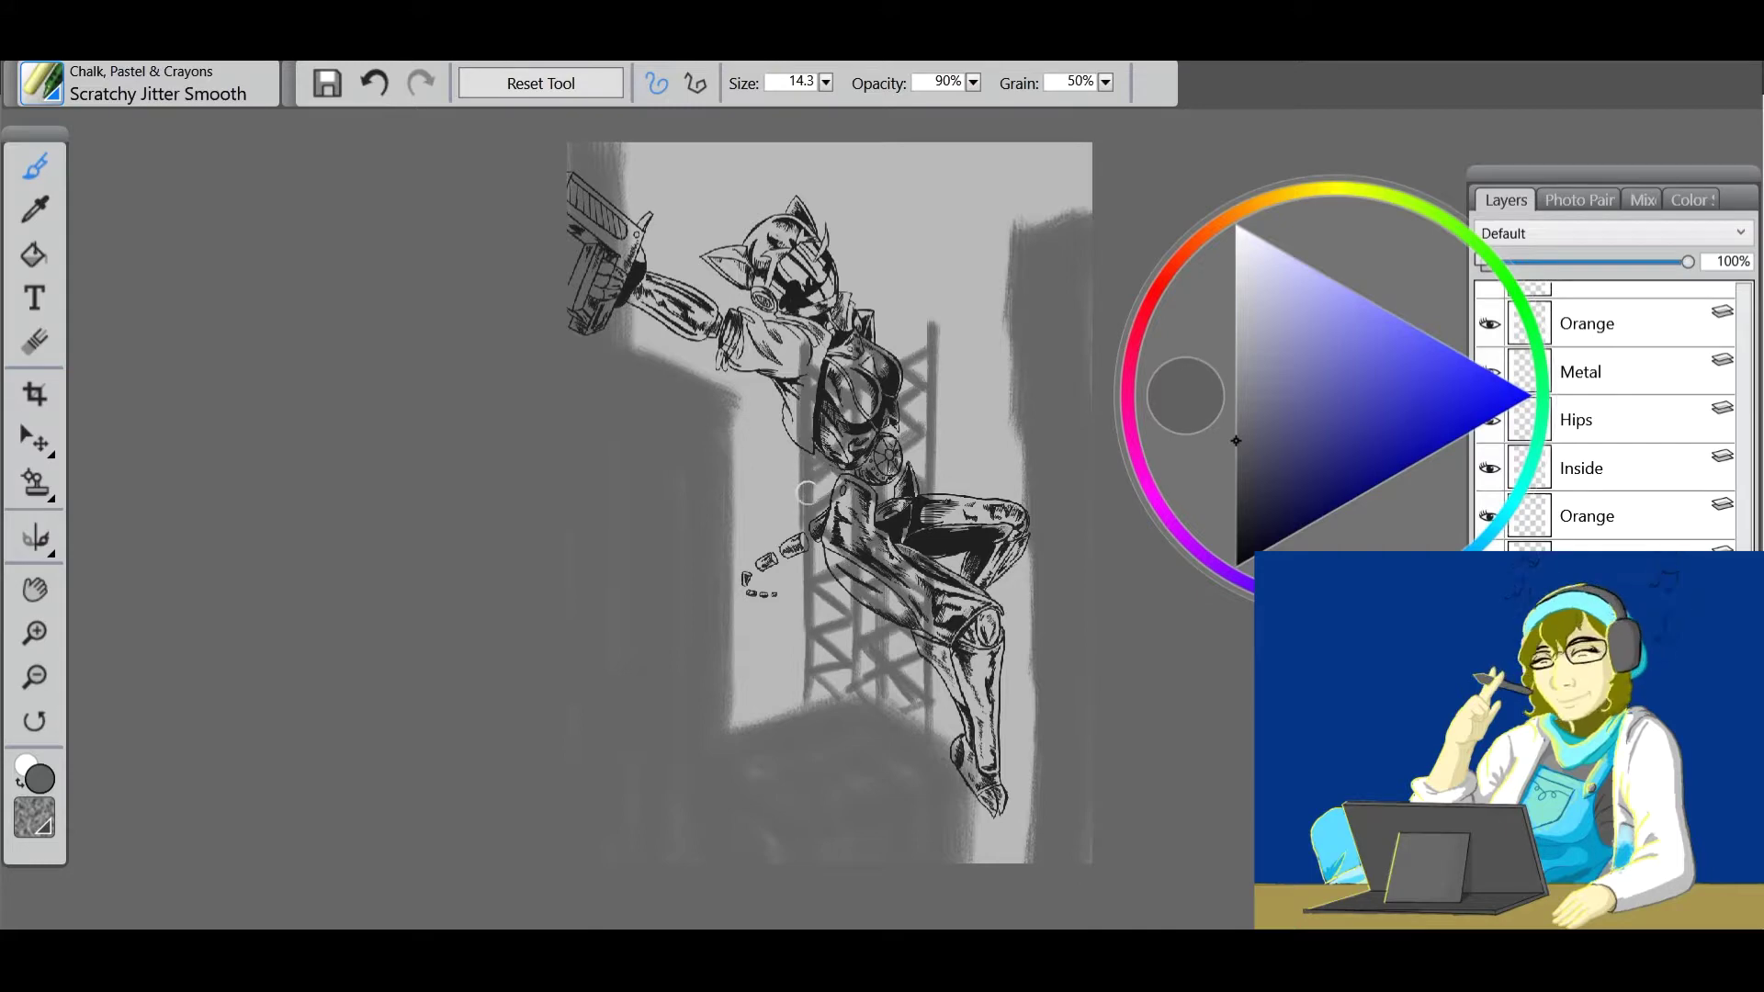
Fill the detached tail segments with near-white, using the Fine Point pen and the Paint Bucket.
{"action": "left_click", "coordinate": [381, 81]}
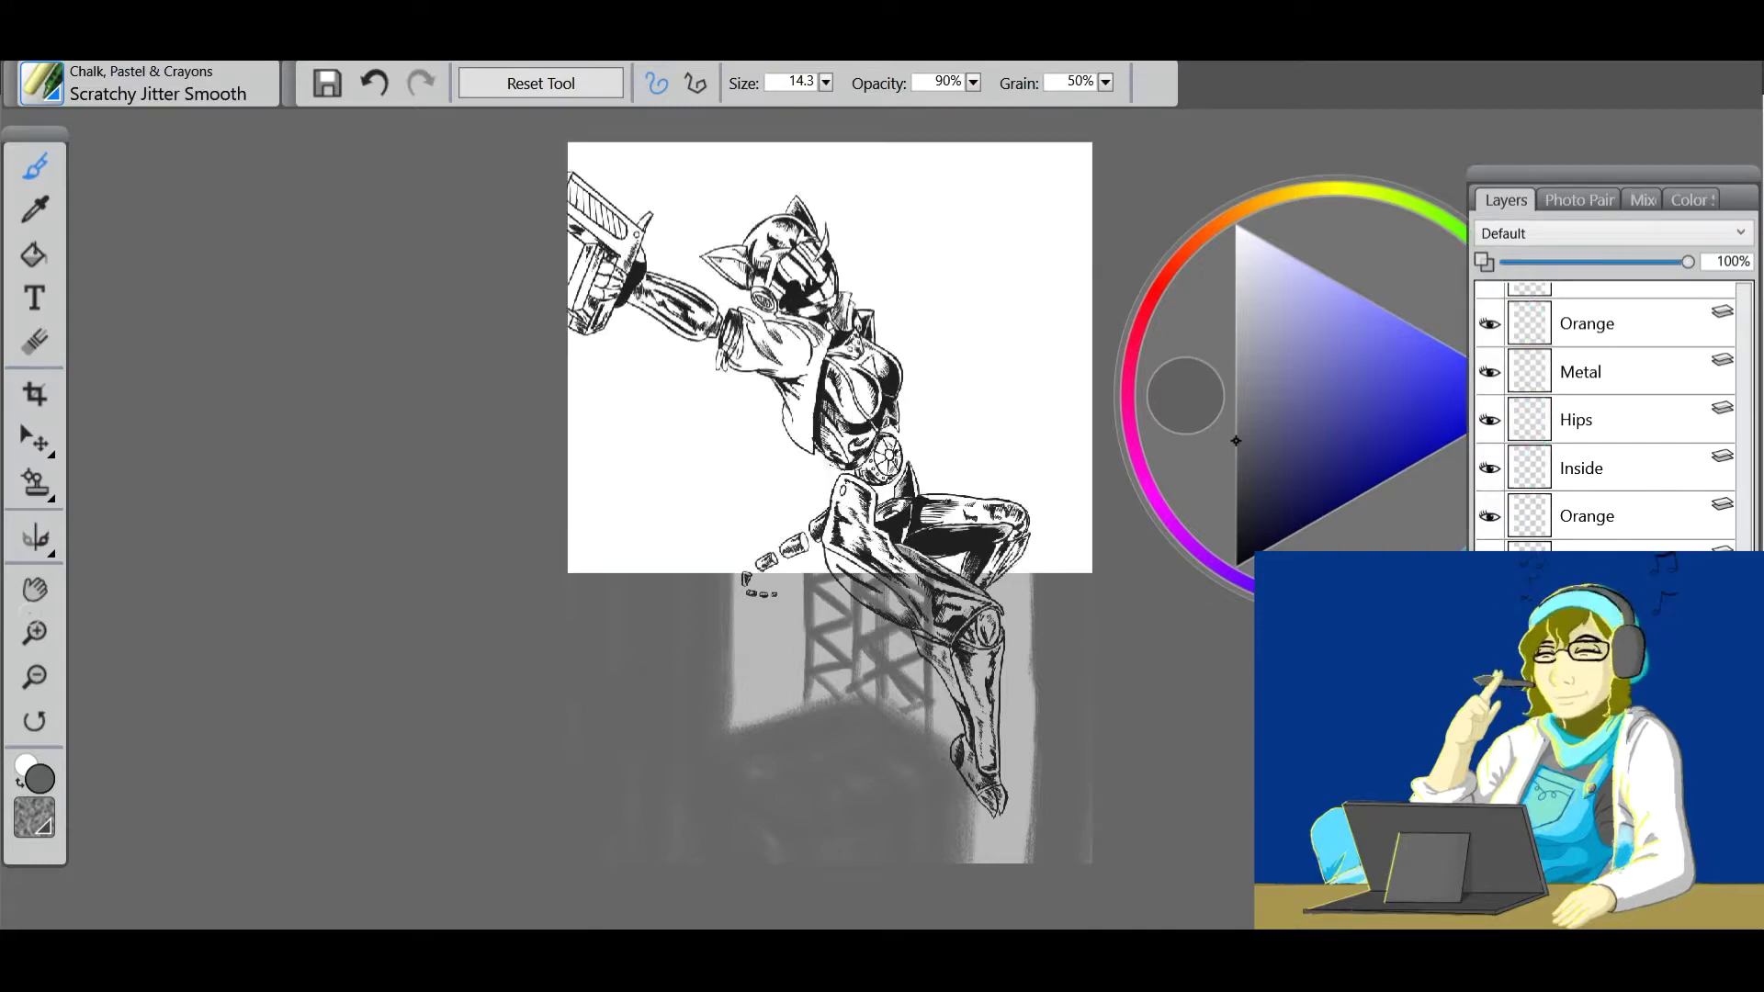
{"action": "left_click", "coordinate": [35, 632]}
{"action": "left_click", "coordinate": [810, 593]}
{"action": "left_click", "coordinate": [41, 82]}
{"action": "left_click", "coordinate": [174, 149]}
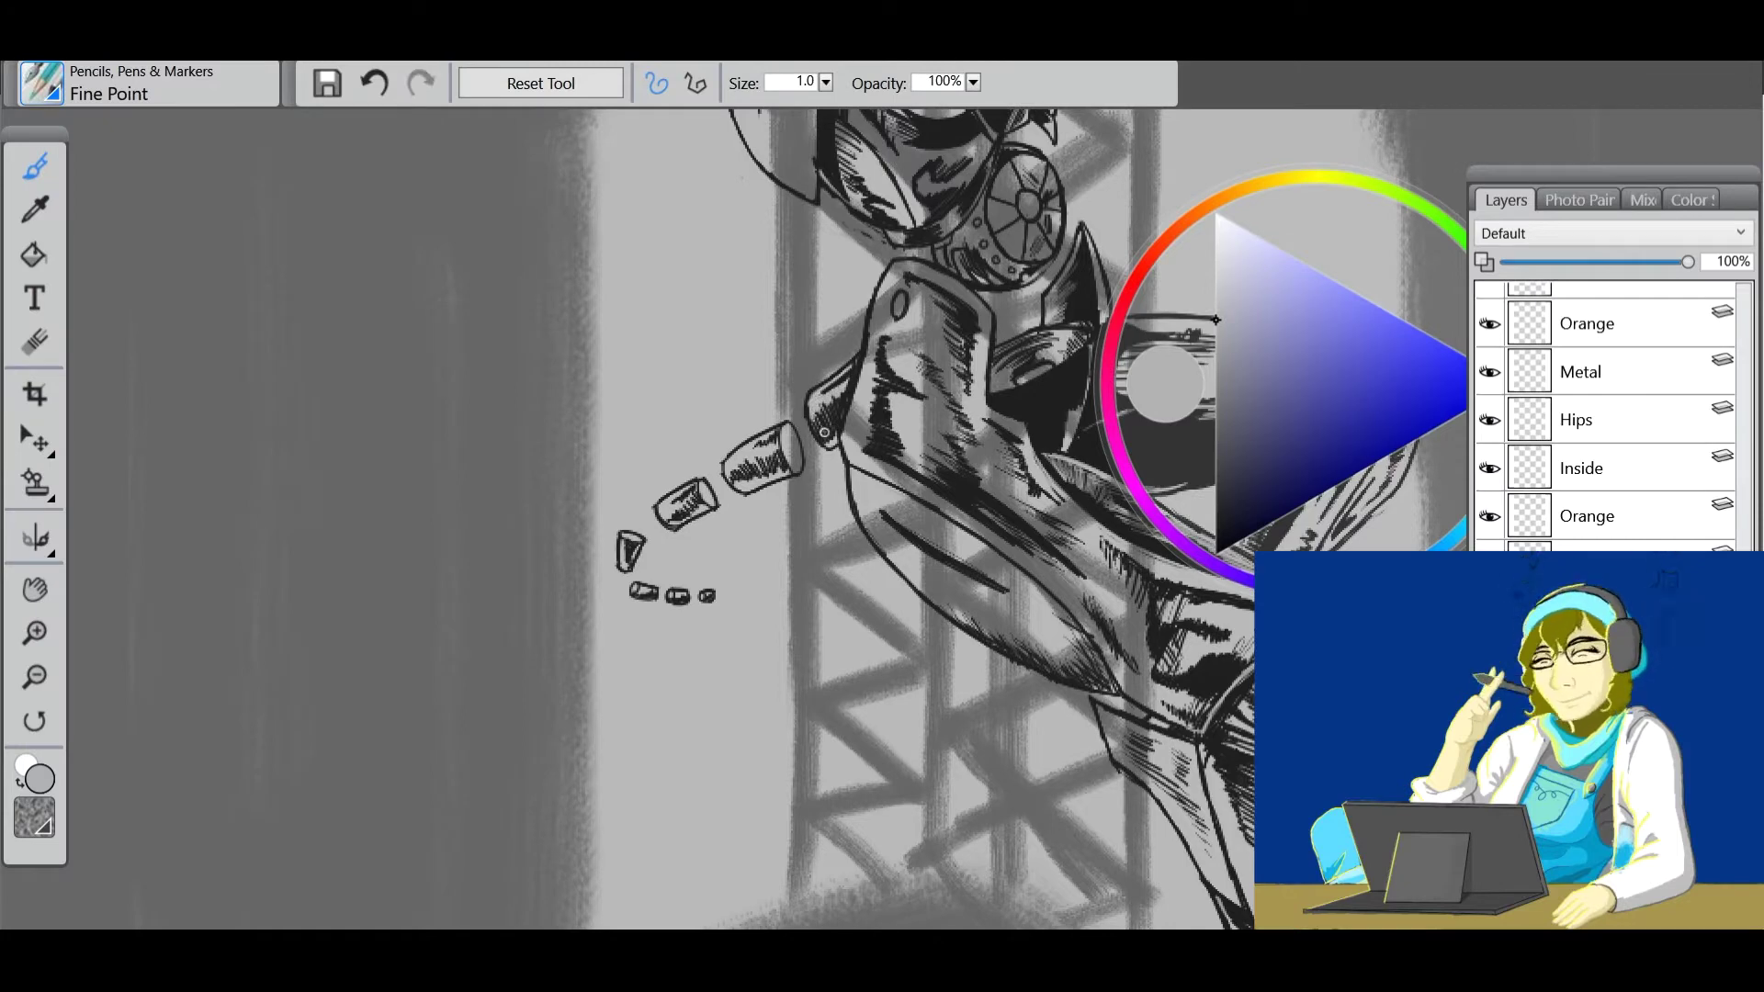
{"action": "left_click", "coordinate": [1216, 260]}
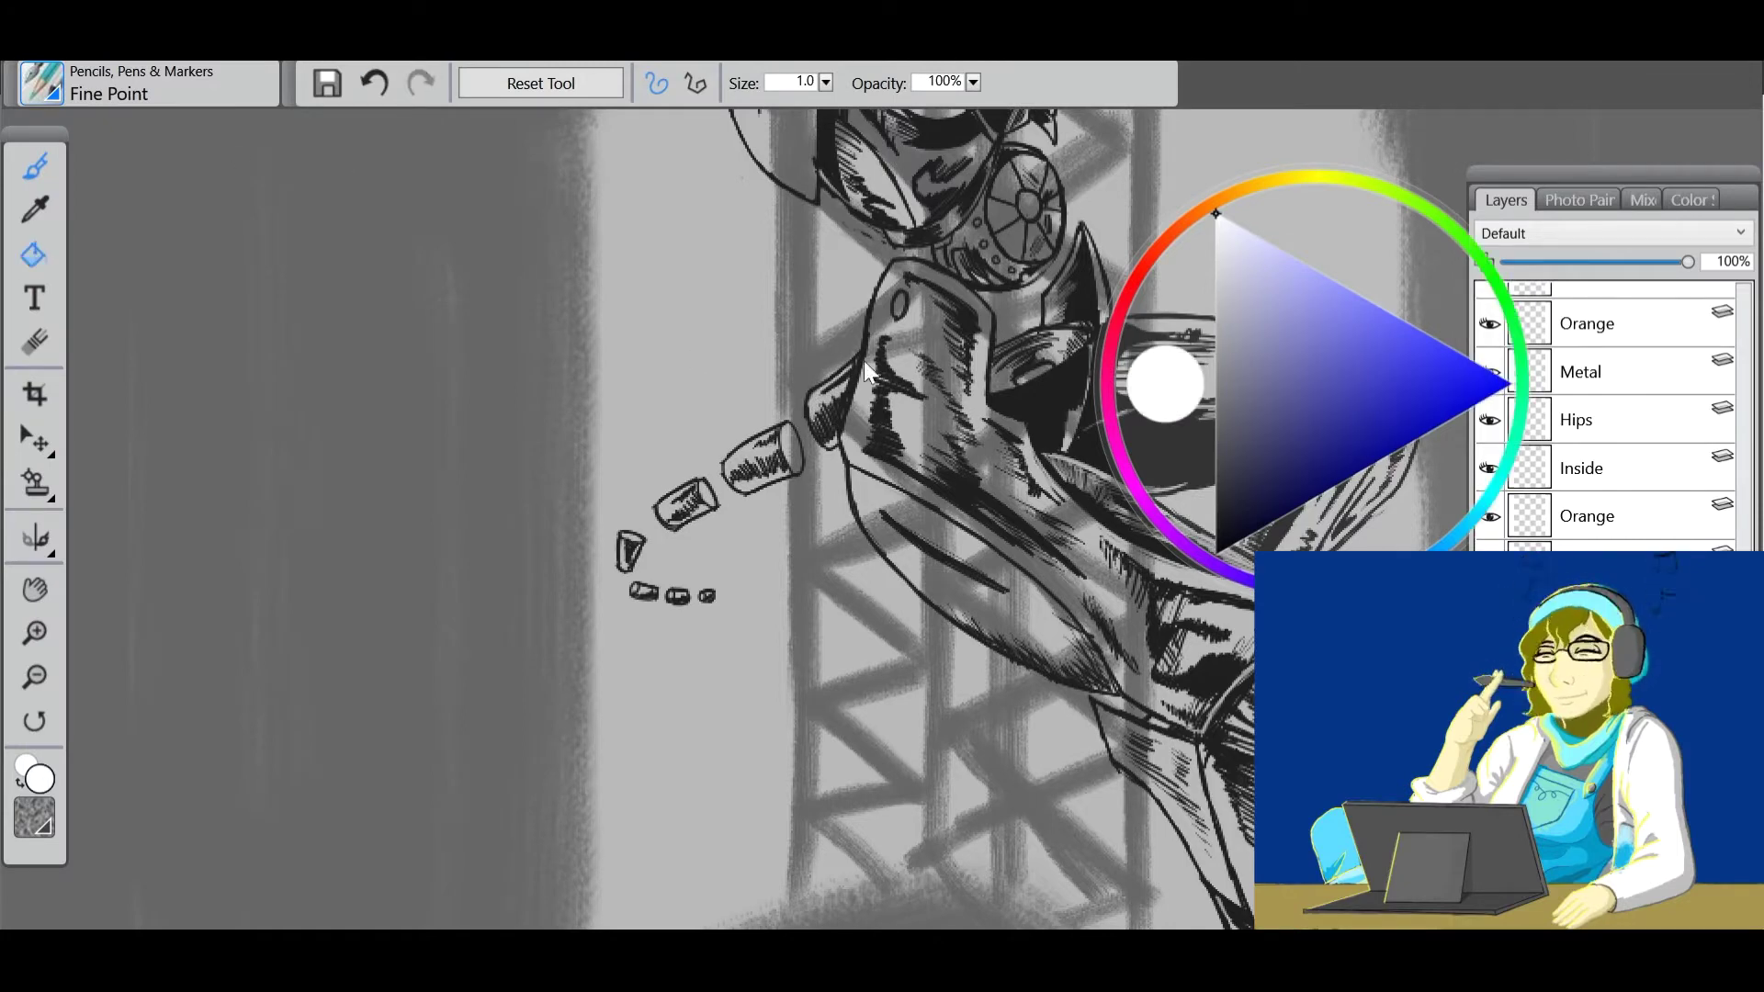
{"action": "key", "text": "k"}
{"action": "left_click", "coordinate": [763, 455]}
{"action": "key", "text": "b"}
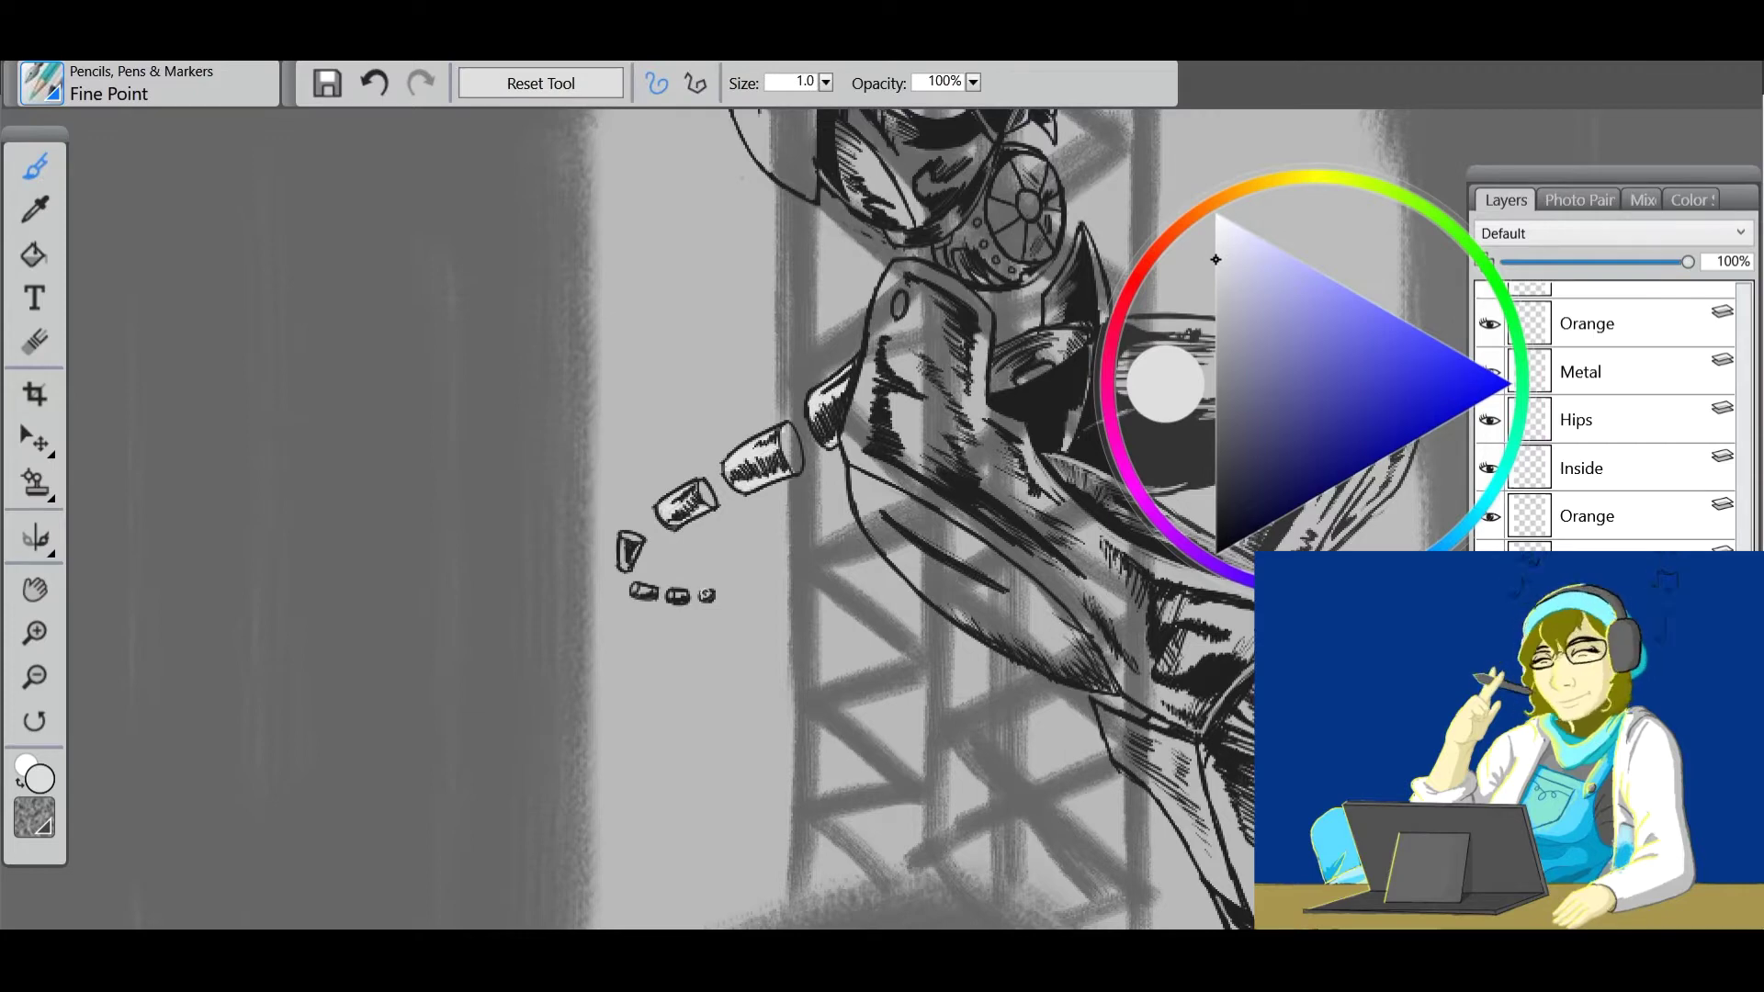
Colour the open ends of the tail segments bright orange with the Fine Point pen.
{"action": "left_click", "coordinate": [1226, 199]}
{"action": "left_click", "coordinate": [1503, 377]}
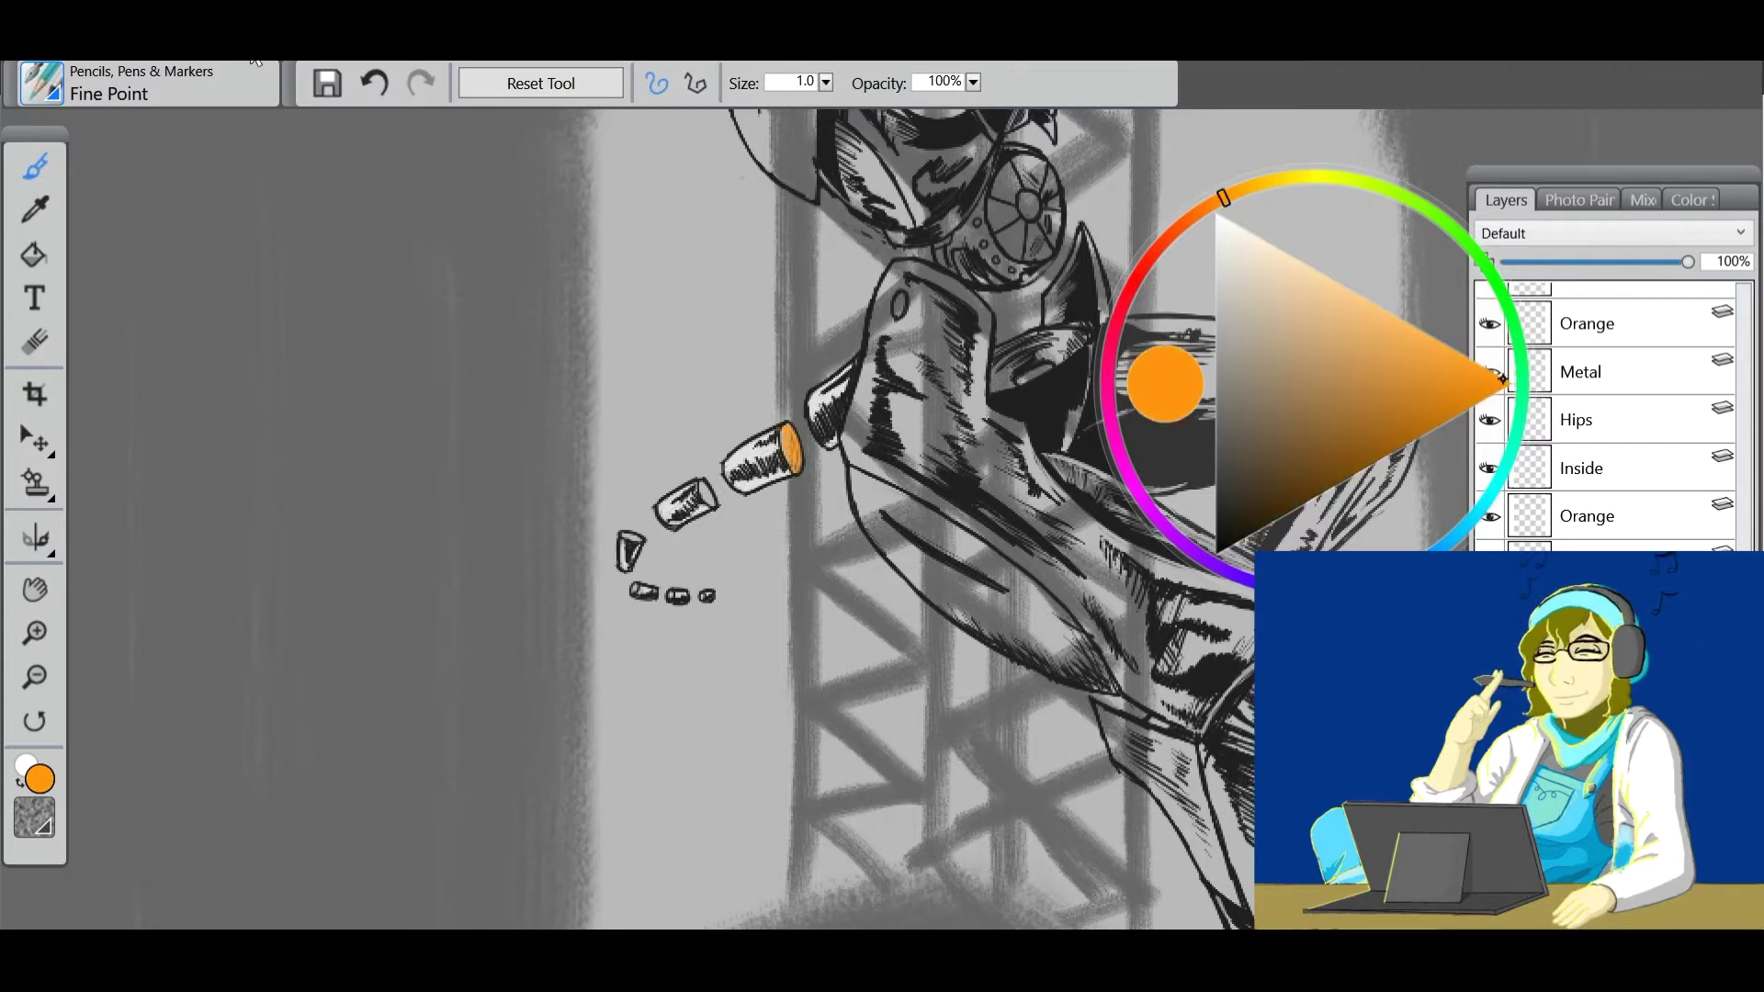
{"action": "double_click", "coordinate": [35, 589]}
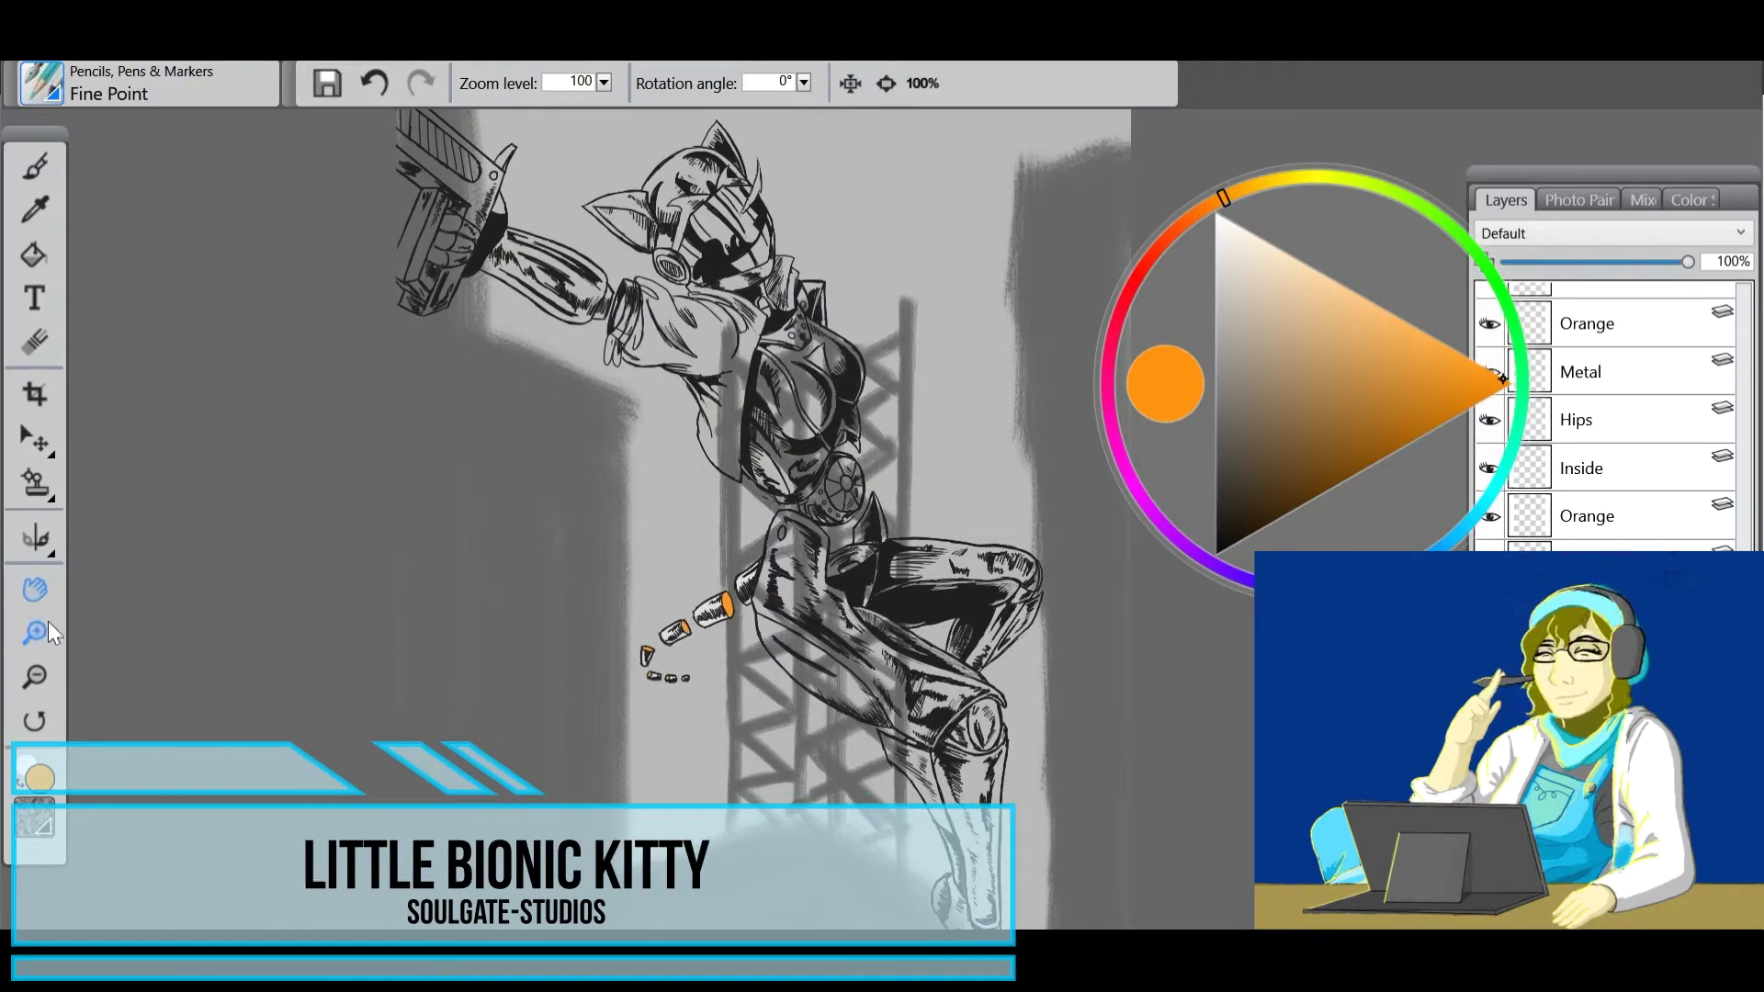
{"action": "double_click", "coordinate": [35, 633]}
Add pale cyan and white highlights and grey shading to the tail segments with the Fine Point pen.
{"action": "left_click", "coordinate": [1495, 485]}
{"action": "left_click", "coordinate": [1246, 231]}
{"action": "key", "text": "b"}
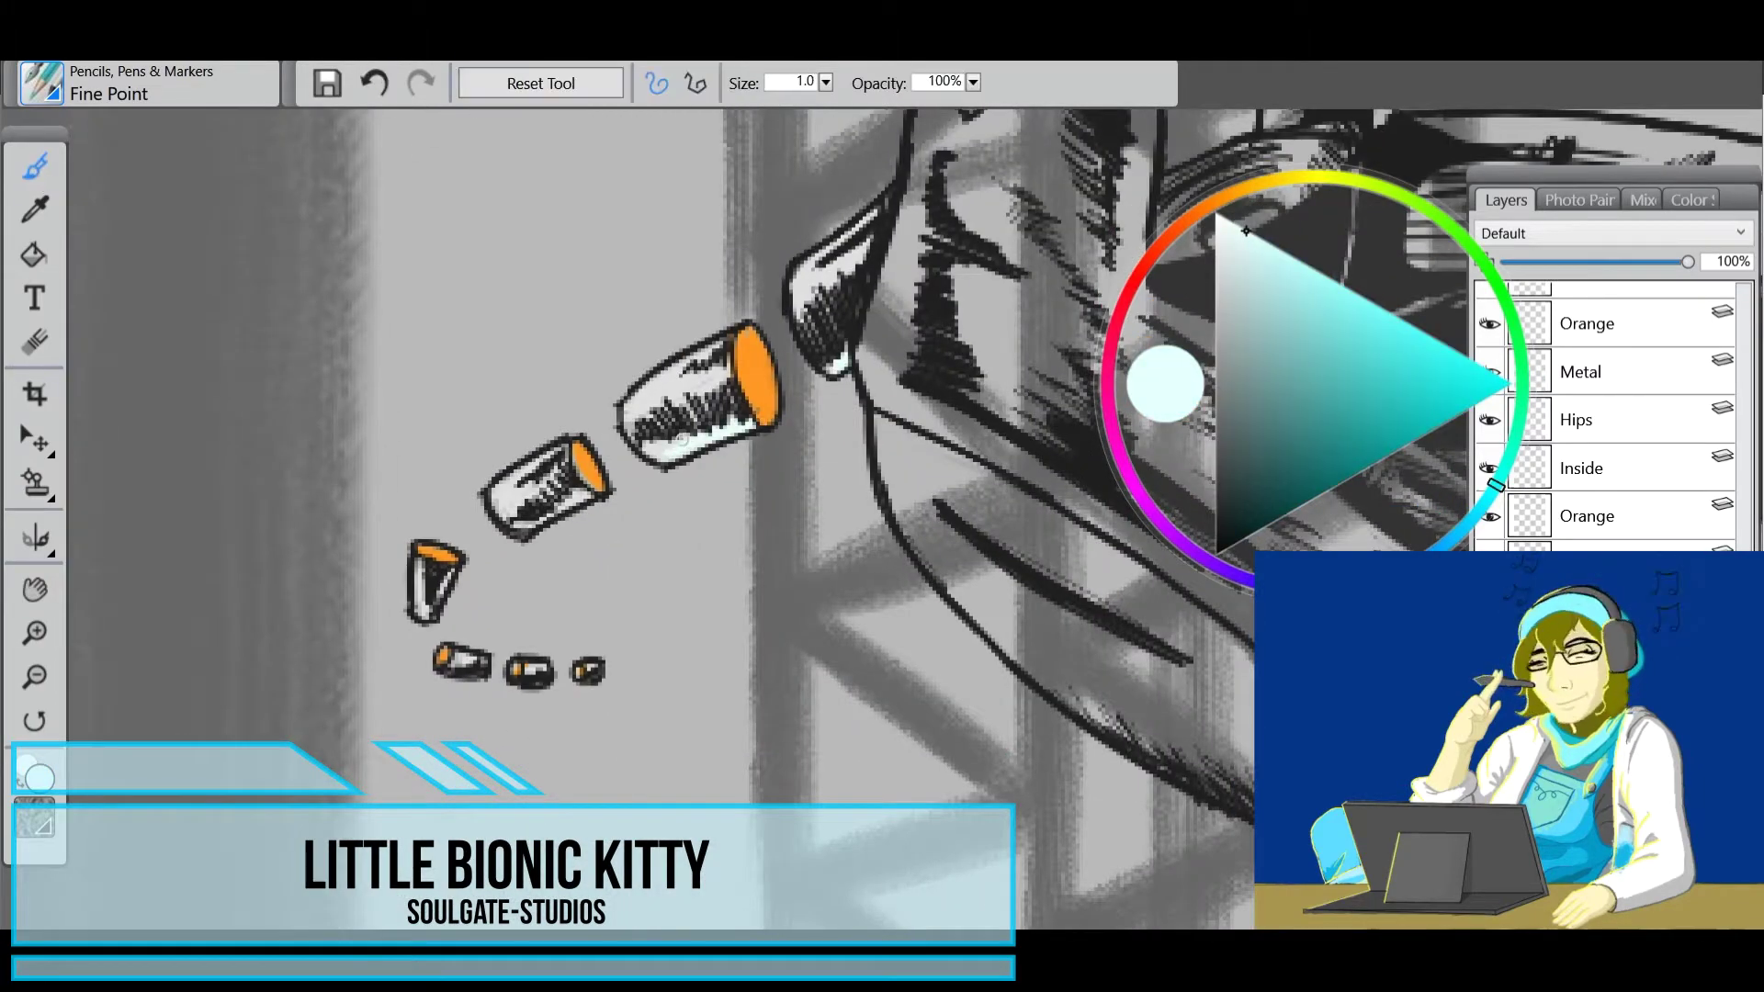
{"action": "left_click", "coordinate": [1217, 299]}
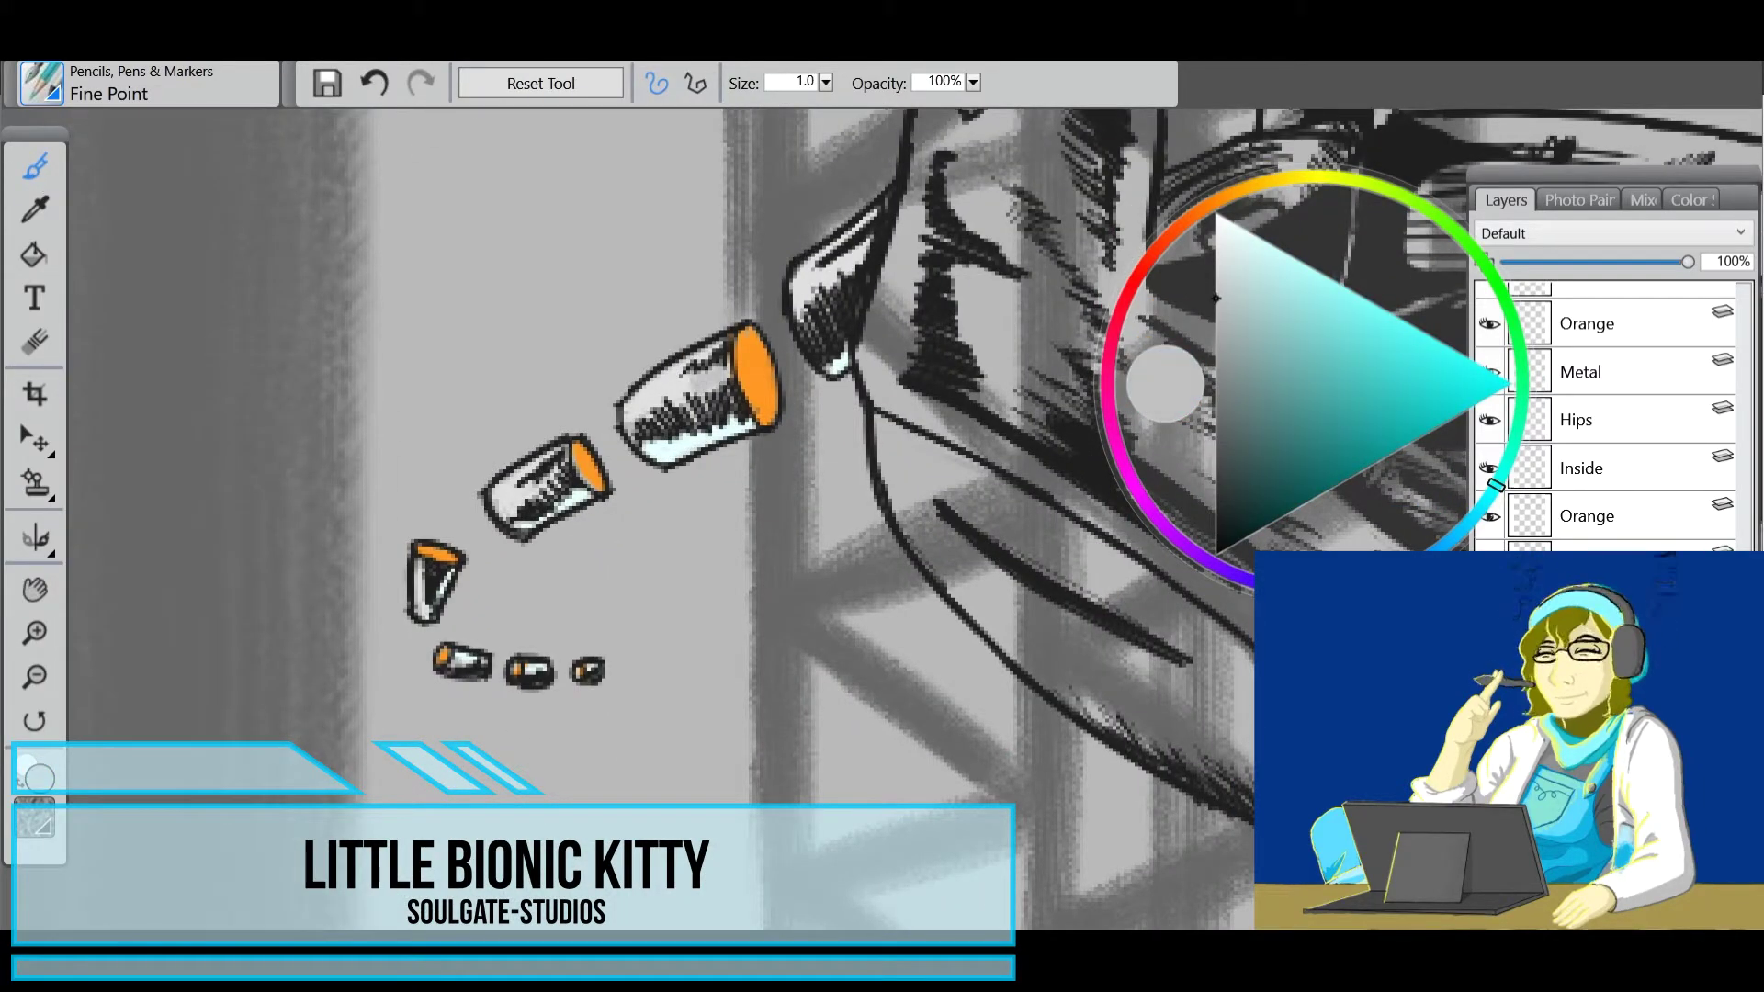
{"action": "left_click", "coordinate": [1218, 217]}
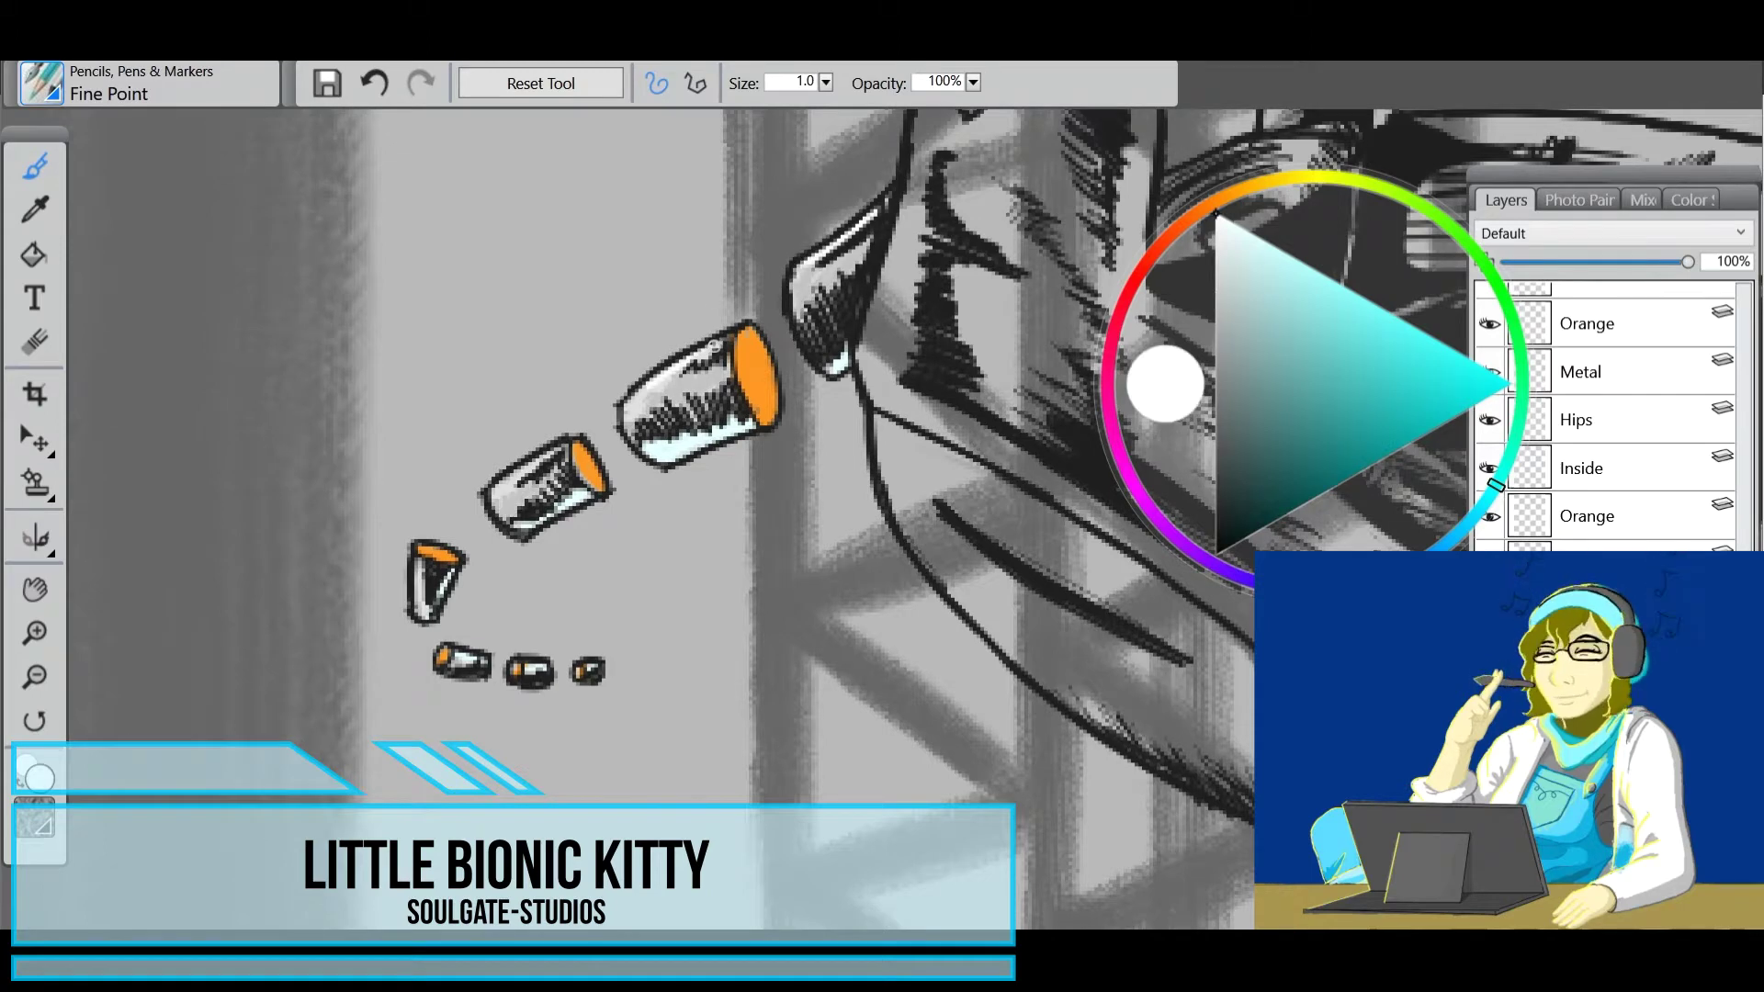
{"action": "left_click", "coordinate": [1216, 361]}
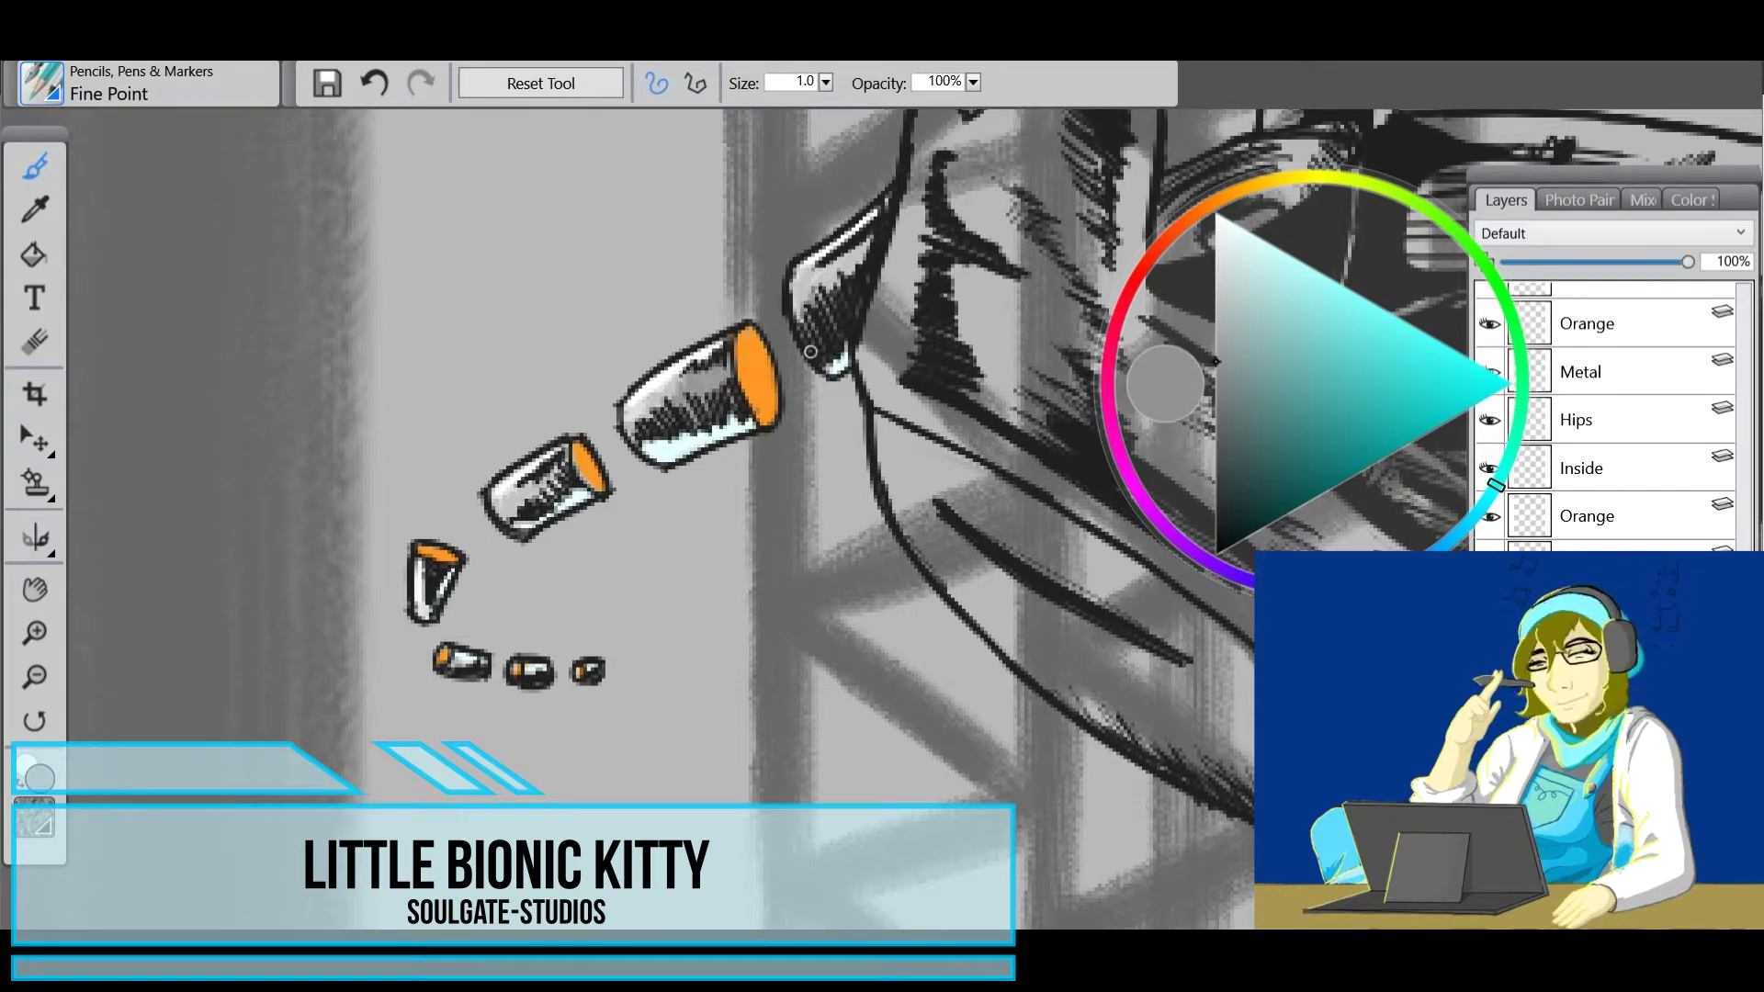
{"action": "left_click", "coordinate": [1215, 423]}
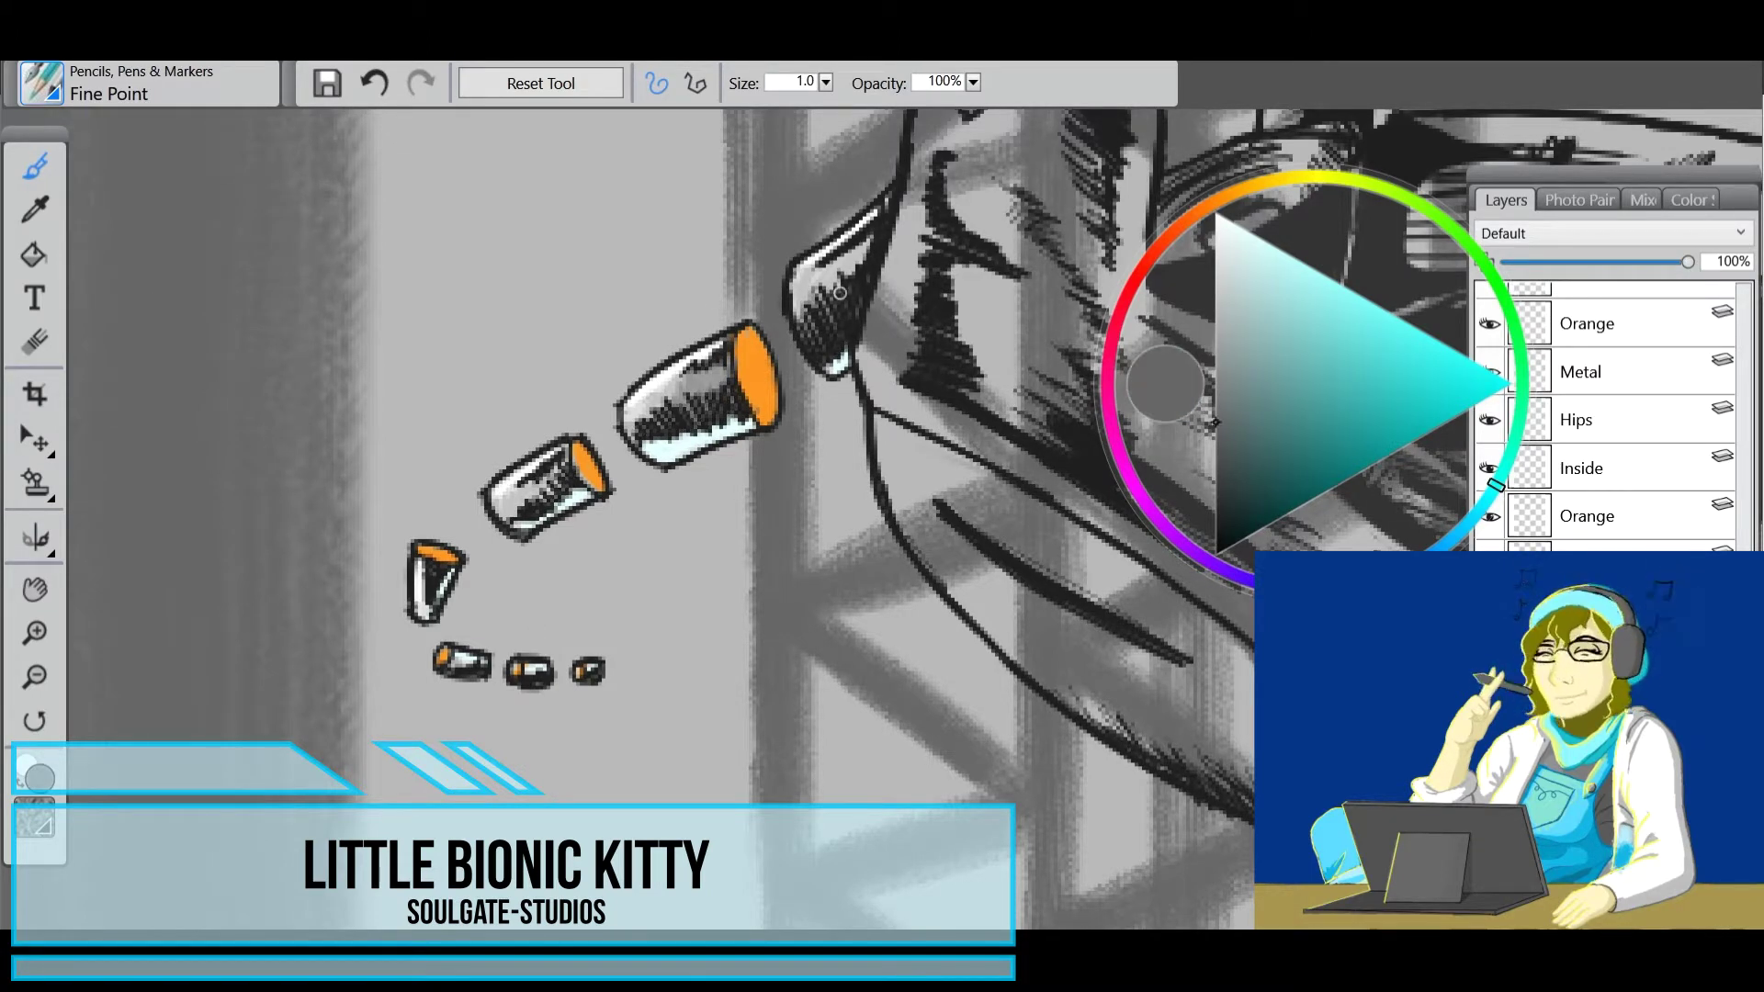
{"action": "left_click", "coordinate": [1215, 457]}
Blend the shading on the tail segments with the Directional Diffuser blender.
{"action": "left_click", "coordinate": [41, 83]}
{"action": "left_click", "coordinate": [63, 386]}
{"action": "left_click", "coordinate": [303, 410]}
{"action": "left_click", "coordinate": [42, 82]}
{"action": "left_click", "coordinate": [385, 369]}
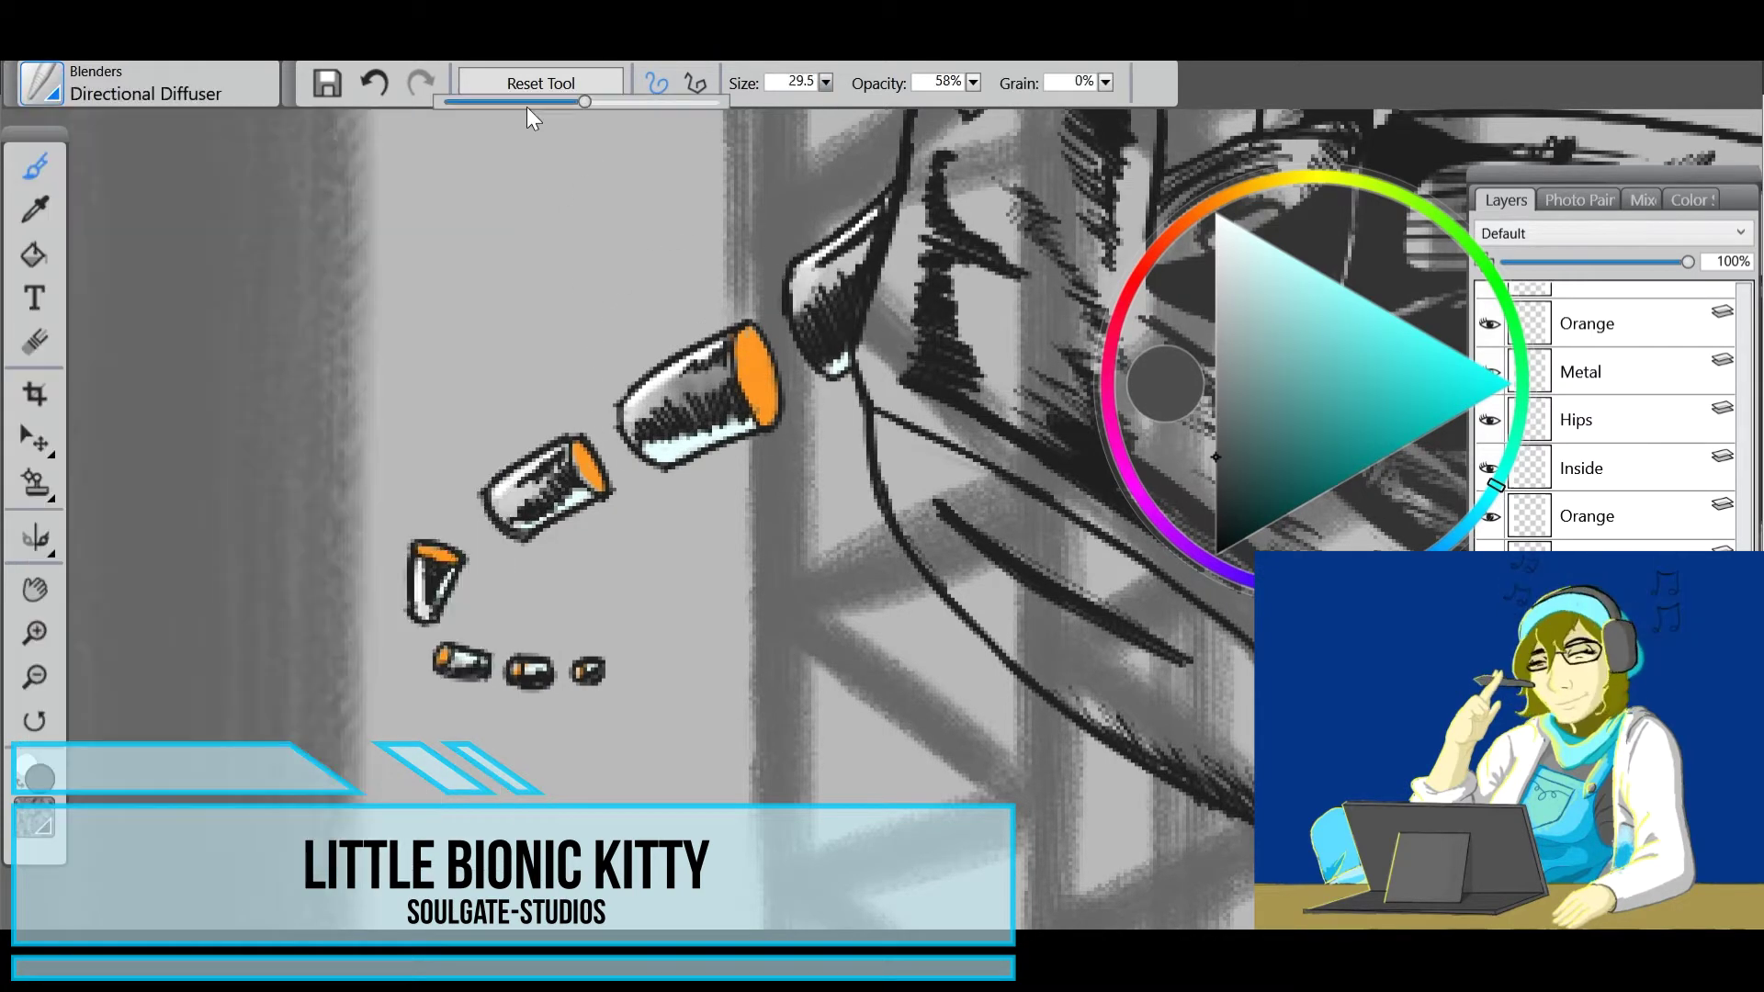
{"action": "left_click", "coordinate": [22, 695]}
Outline the waist joint's housing with the Fine Point pen and fill it with light grey.
{"action": "scroll", "coordinate": [1210, 283], "scroll_direction": "up", "scroll_amount": 5}
{"action": "left_click", "coordinate": [42, 83]}
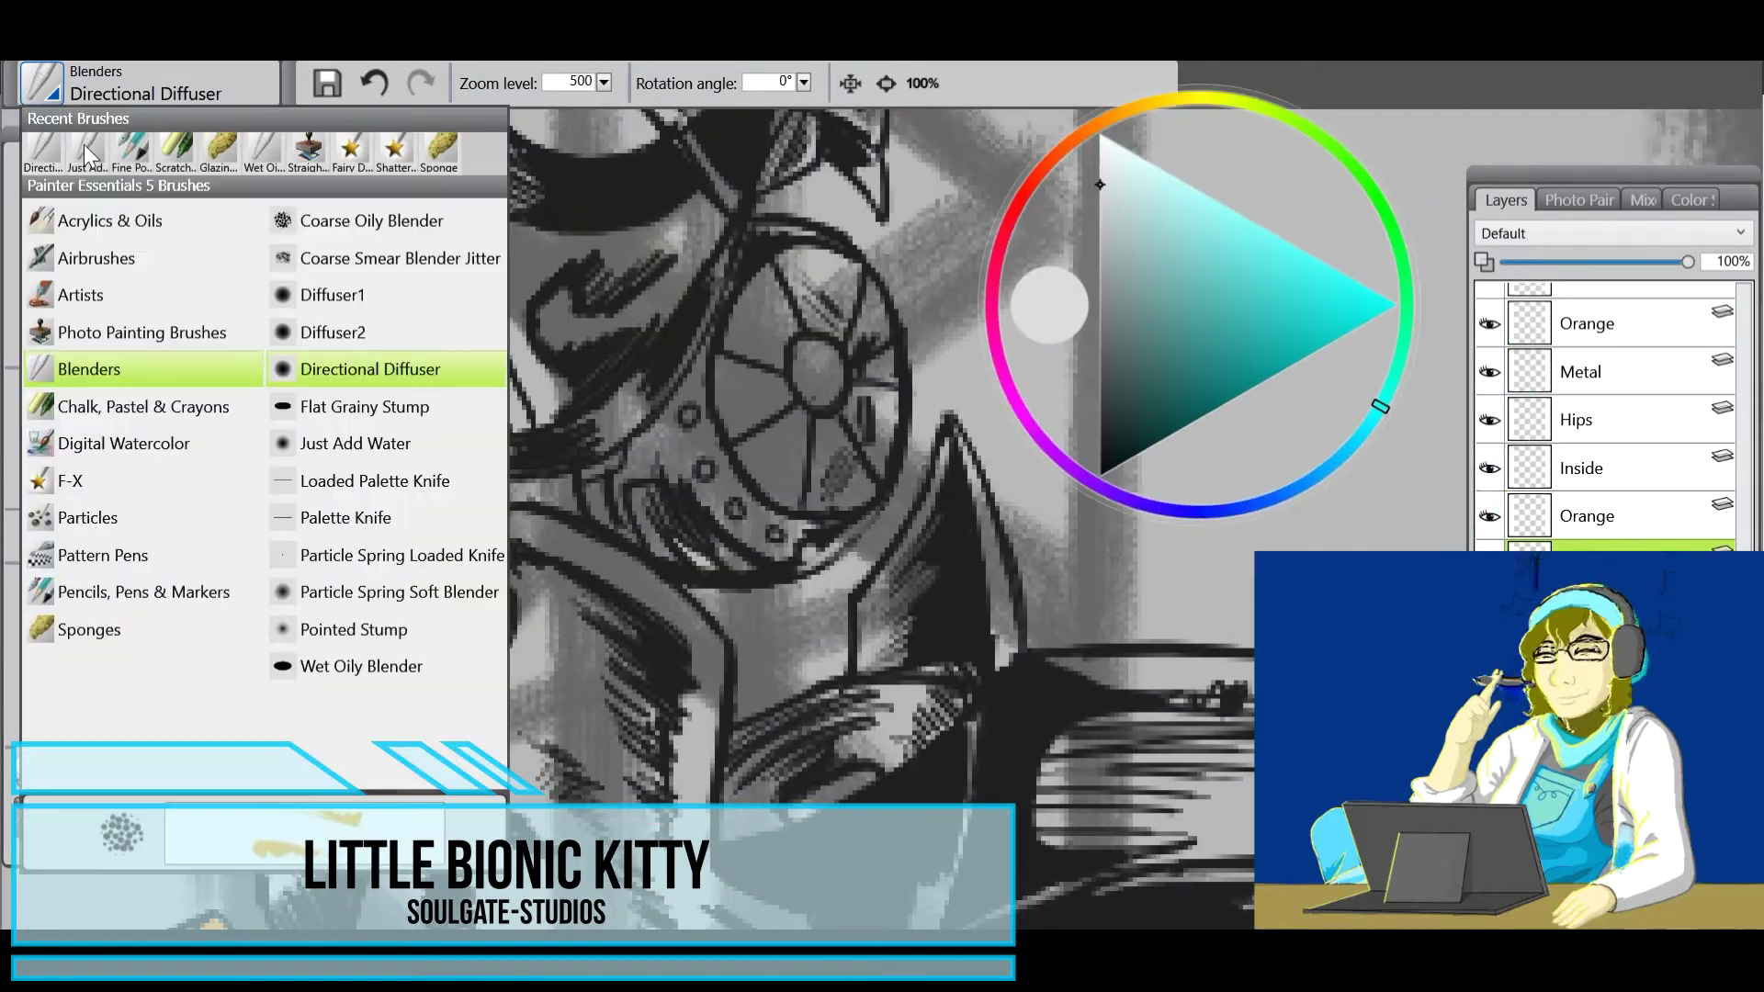
{"action": "left_click", "coordinate": [131, 147]}
{"action": "mouse_move", "coordinate": [703, 326]}
{"action": "left_mouse_down"}
{"action": "mouse_move", "coordinate": [739, 496]}
{"action": "mouse_move", "coordinate": [864, 528]}
{"action": "mouse_move", "coordinate": [595, 508]}
{"action": "mouse_move", "coordinate": [684, 381]}
{"action": "left_mouse_up"}
{"action": "key", "text": "k"}
{"action": "left_click", "coordinate": [708, 490]}
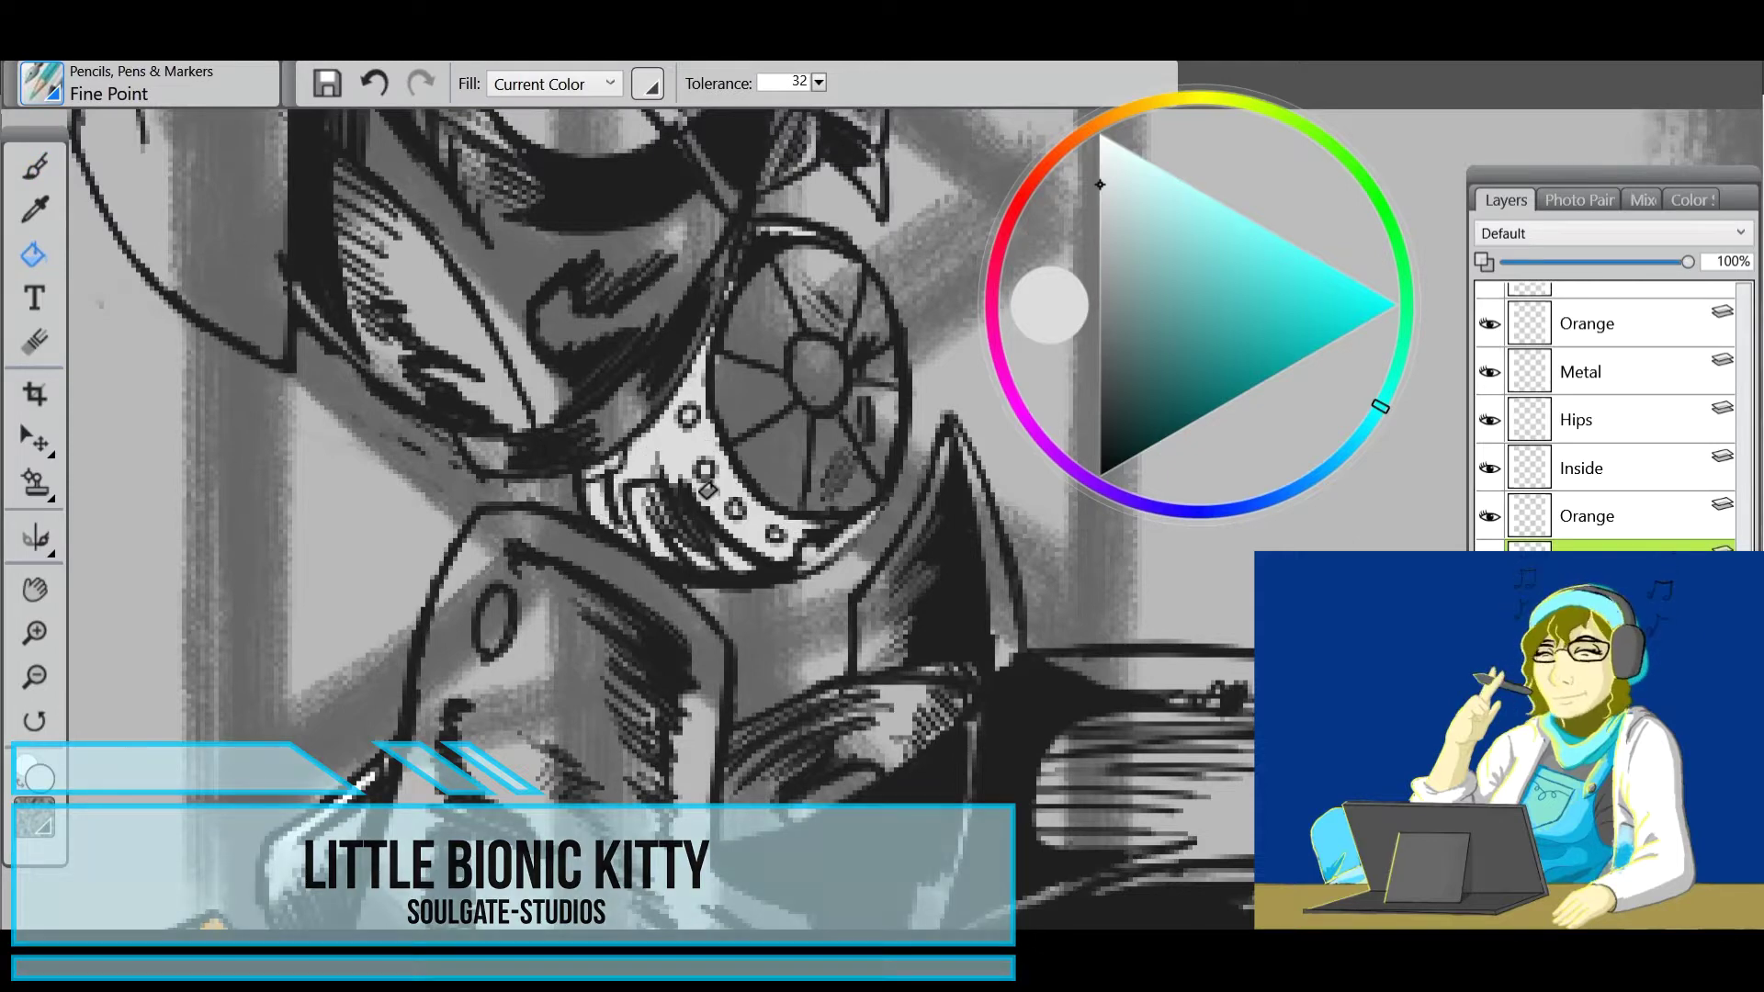
Paint pale cyan rim highlights on the waist joint's housing and refill its body with dark grey.
{"action": "left_click", "coordinate": [1148, 163]}
{"action": "key", "text": "b"}
{"action": "left_click", "coordinate": [1101, 385]}
{"action": "mouse_move", "coordinate": [735, 514]}
{"action": "left_mouse_down"}
{"action": "mouse_move", "coordinate": [703, 459]}
{"action": "mouse_move", "coordinate": [685, 349]}
{"action": "left_mouse_up"}
{"action": "mouse_move", "coordinate": [675, 413]}
{"action": "left_mouse_down"}
{"action": "mouse_move", "coordinate": [606, 469]}
{"action": "mouse_move", "coordinate": [726, 551]}
{"action": "mouse_move", "coordinate": [643, 483]}
{"action": "left_mouse_up"}
{"action": "left_click_drag", "start_coordinate": [716, 552], "coordinate": [818, 524]}
{"action": "key", "text": "k"}
{"action": "left_click", "coordinate": [707, 441]}
{"action": "key", "text": "b"}
Shade the waist joint's housing with dark tones sampled from the drawing.
{"action": "left_click", "coordinate": [305, 276], "text": "alt"}
{"action": "left_click", "coordinate": [675, 524], "text": "alt"}
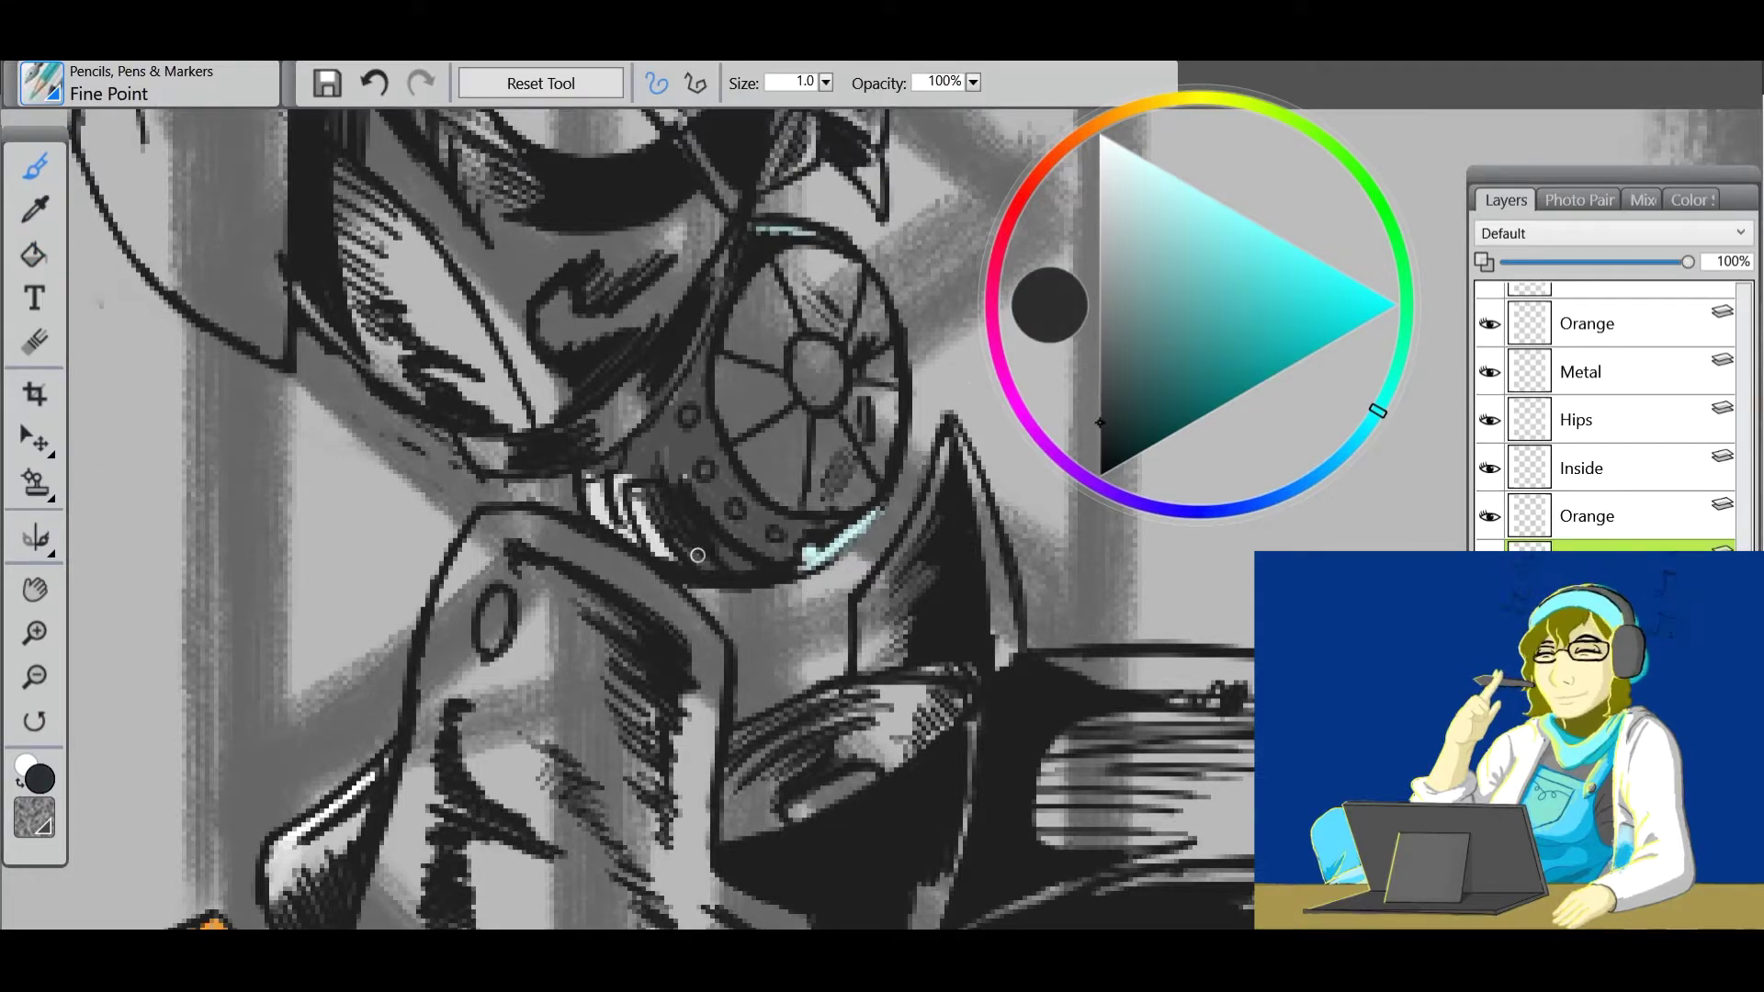
{"action": "left_click", "coordinate": [717, 329], "text": "alt"}
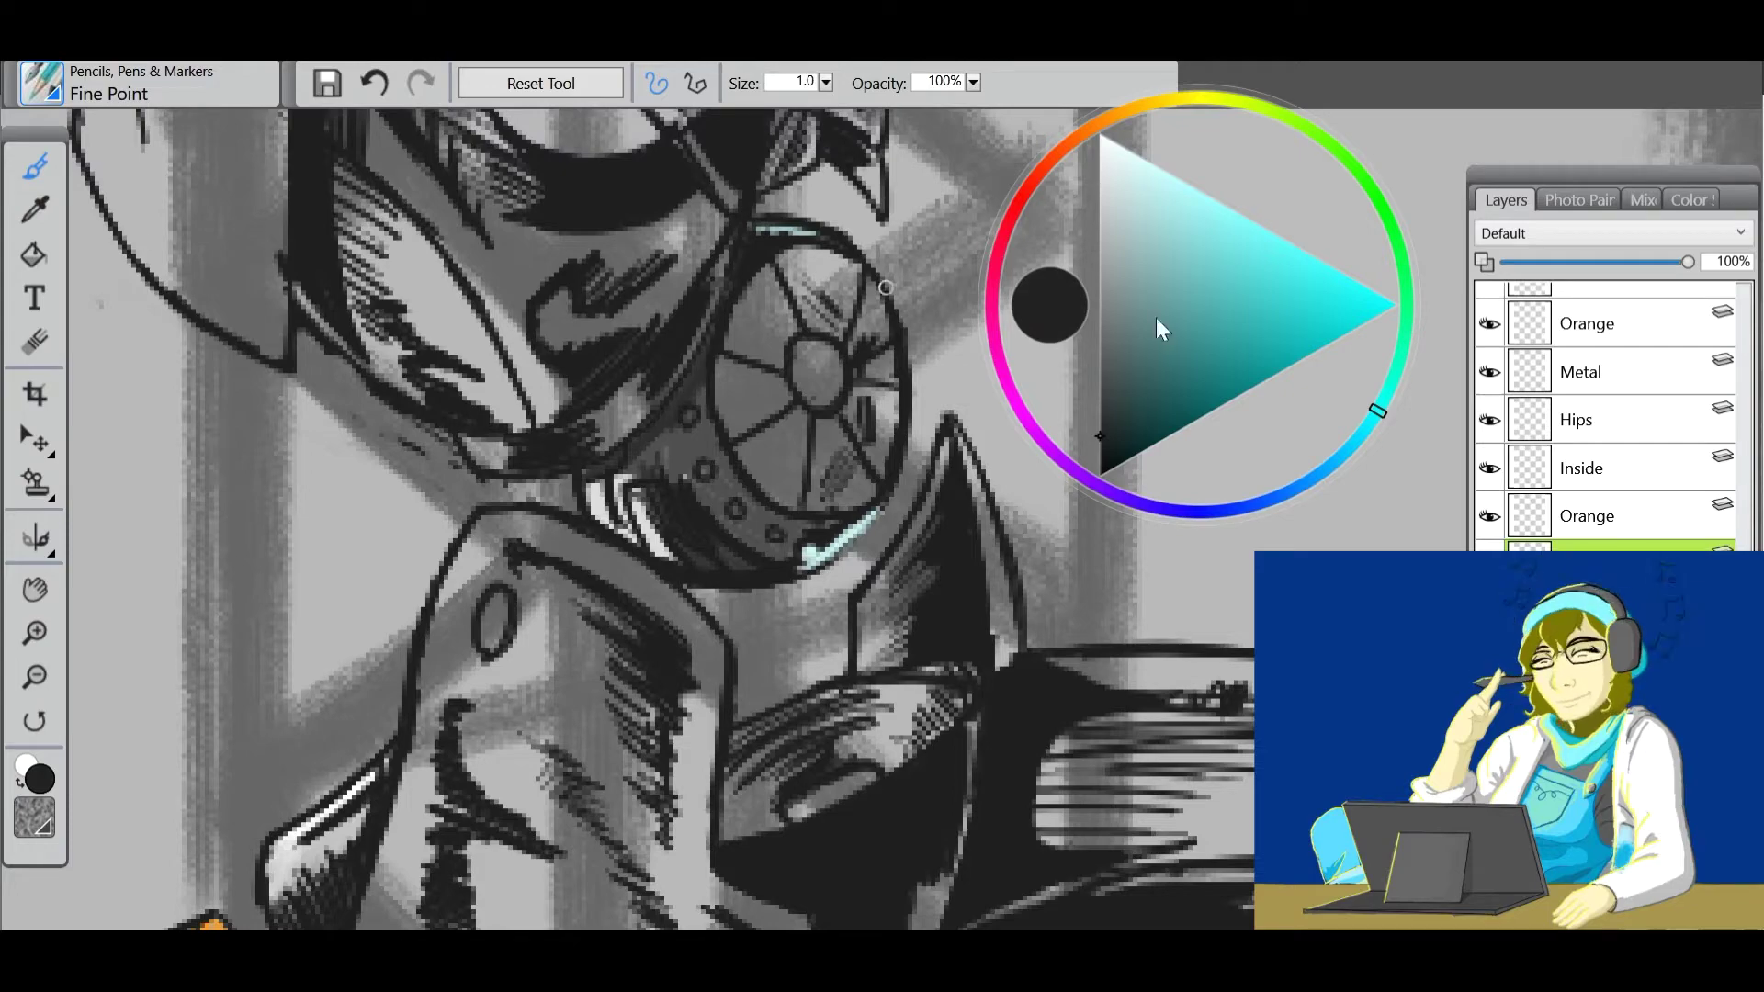
{"action": "left_click", "coordinate": [579, 520], "text": "alt"}
Blend the waist housing's shading with the Directional Diffuser at size 4.3.
{"action": "left_click", "coordinate": [38, 88]}
{"action": "left_click", "coordinate": [374, 432]}
{"action": "left_click", "coordinate": [38, 87]}
{"action": "left_click", "coordinate": [395, 362]}
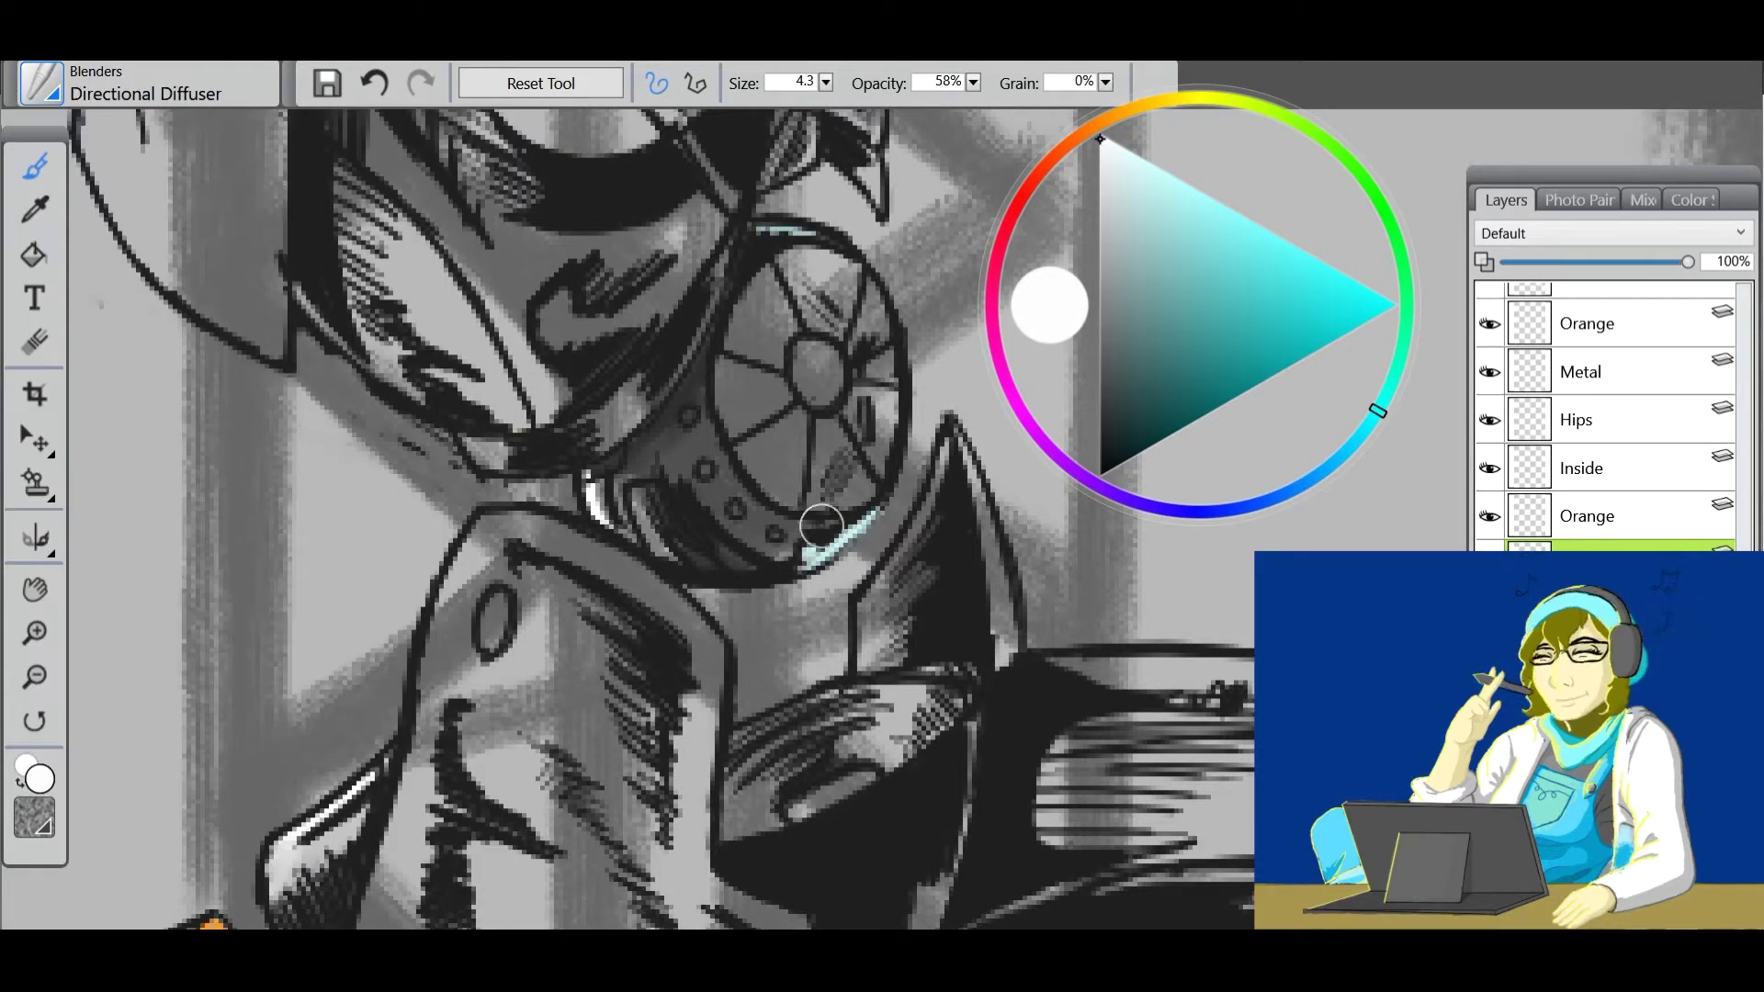
{"action": "left_click_drag", "start_coordinate": [643, 491], "coordinate": [640, 519]}
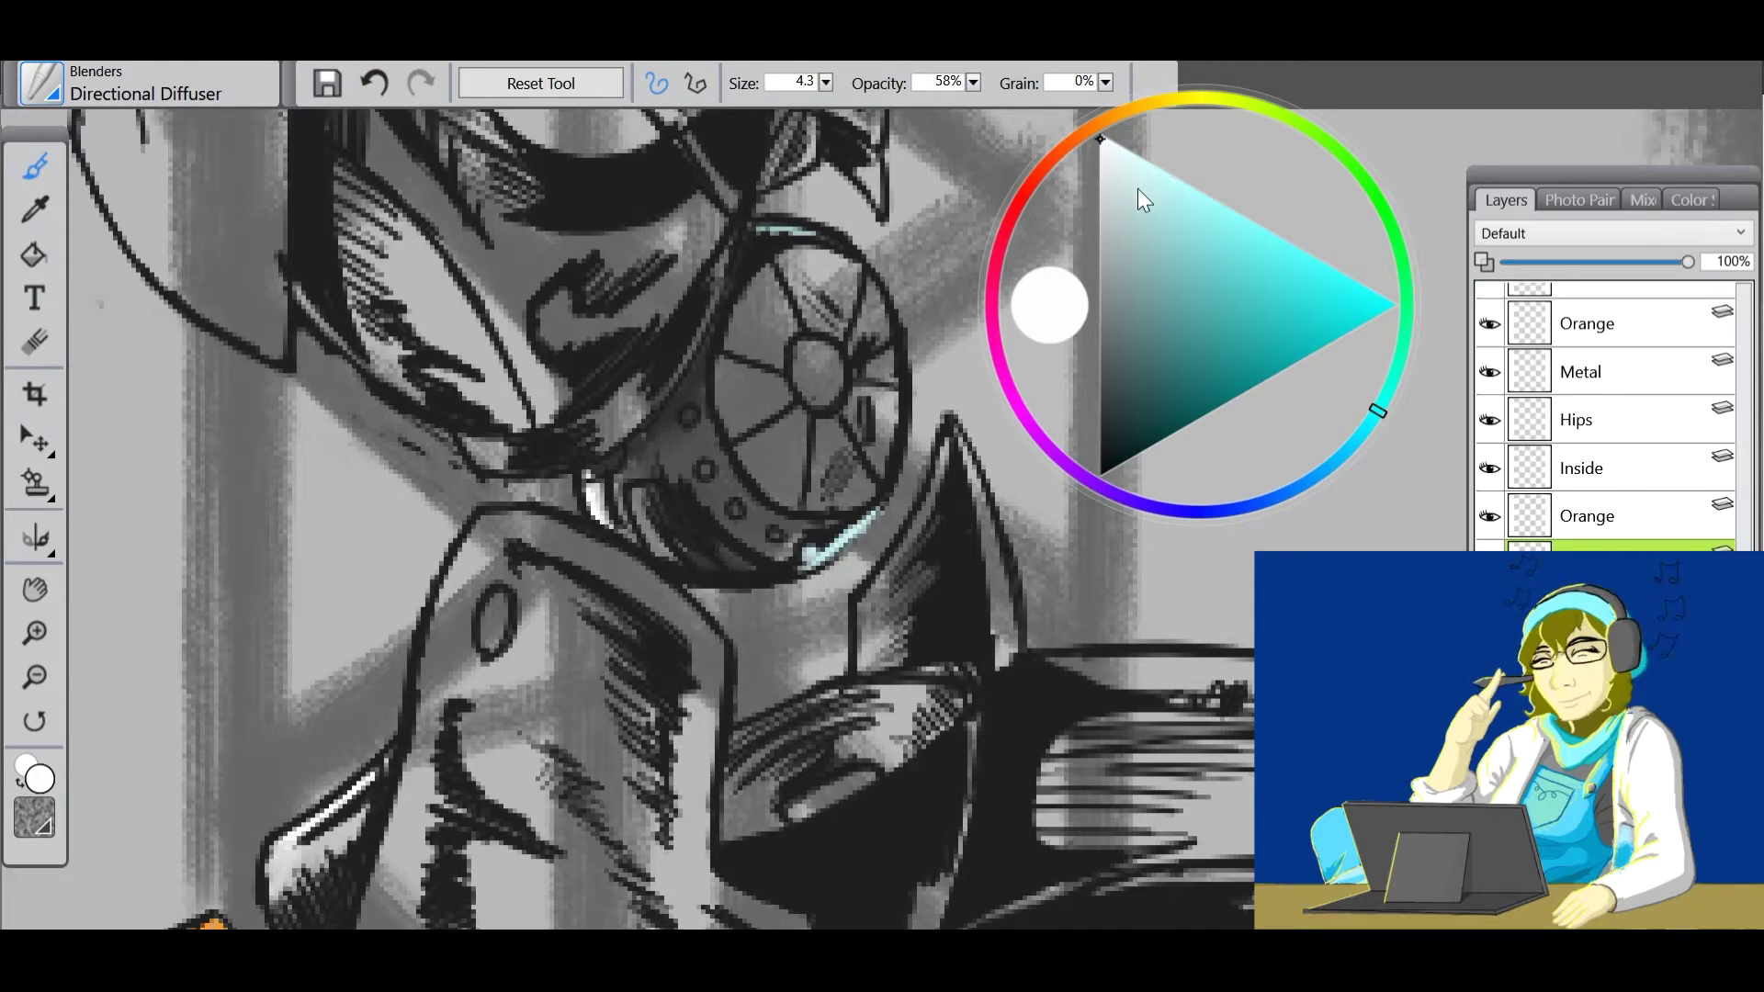
Line the edge between the waist disc and its housing with pale cyan, using the Fine Point pen.
{"action": "left_click", "coordinate": [39, 87]}
{"action": "left_click", "coordinate": [355, 397]}
{"action": "left_click_drag", "start_coordinate": [707, 368], "coordinate": [740, 487]}
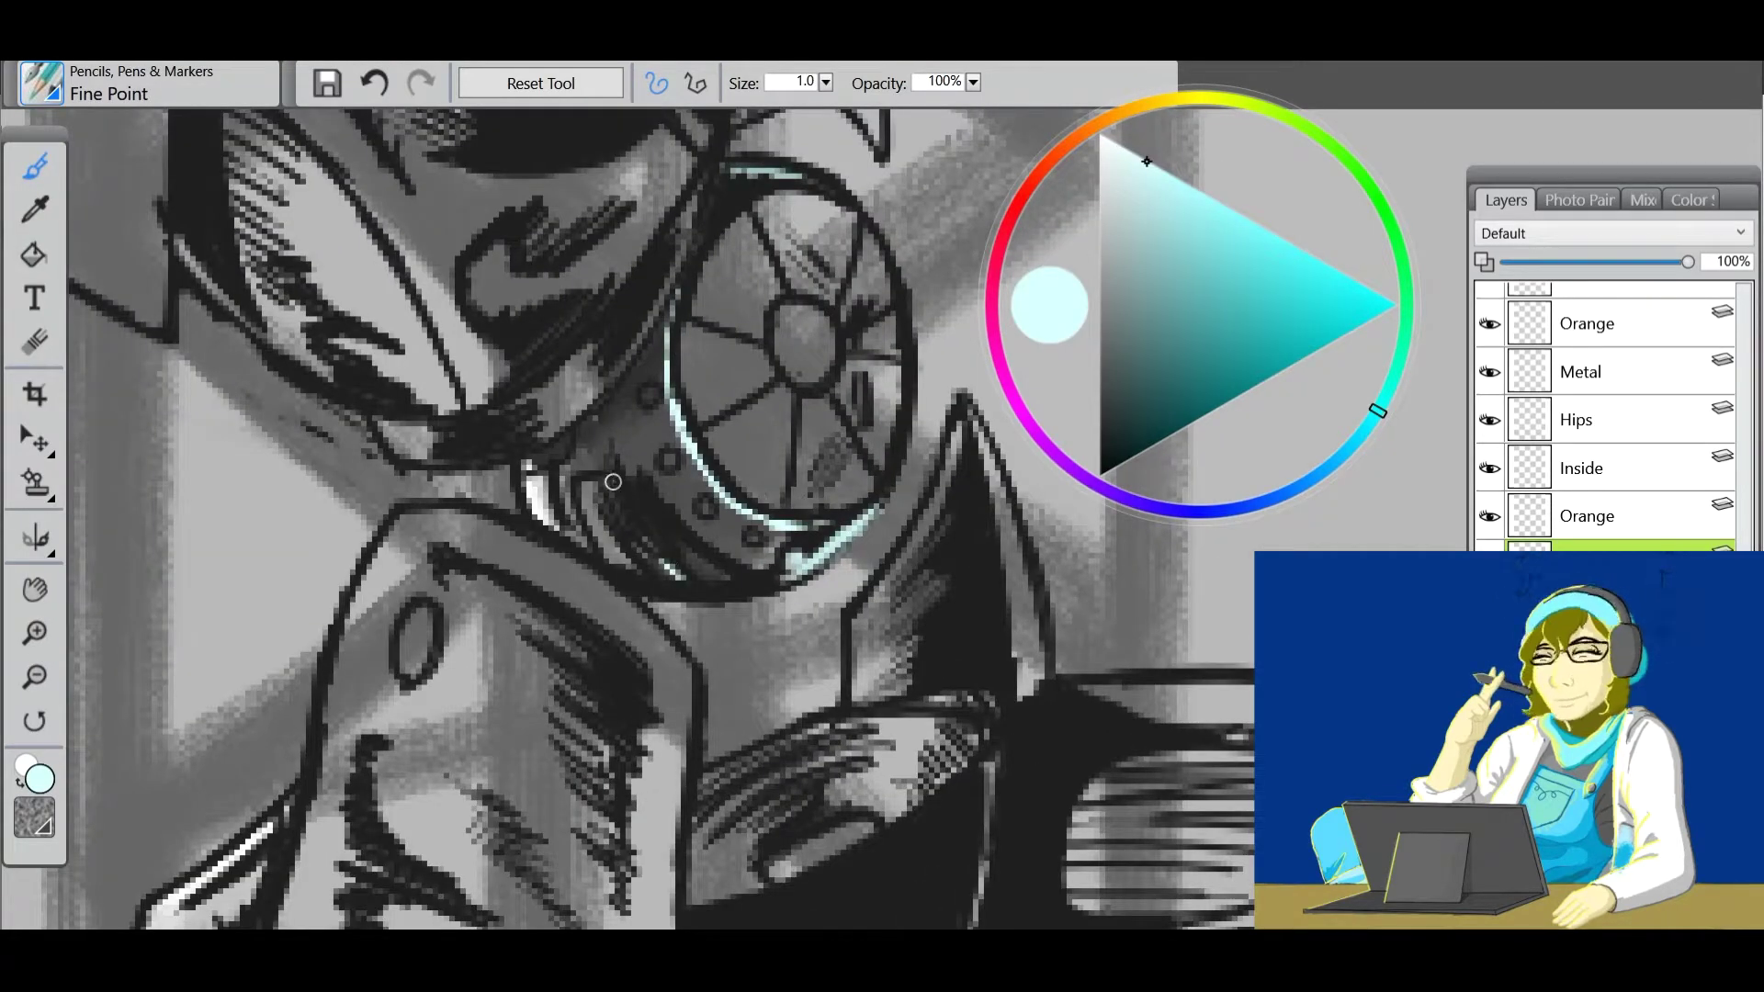
On the lower Orange layer, fill the waist disc and the housing's small rivets with bright orange.
{"action": "left_click", "coordinate": [1587, 516]}
{"action": "left_click", "coordinate": [1150, 178]}
{"action": "left_click", "coordinate": [1433, 366]}
{"action": "mouse_move", "coordinate": [808, 198]}
{"action": "left_mouse_down"}
{"action": "mouse_move", "coordinate": [879, 262]}
{"action": "mouse_move", "coordinate": [786, 501]}
{"action": "mouse_move", "coordinate": [684, 359]}
{"action": "left_mouse_up"}
{"action": "left_click", "coordinate": [34, 255]}
{"action": "left_click", "coordinate": [735, 395]}
{"action": "key", "text": "b"}
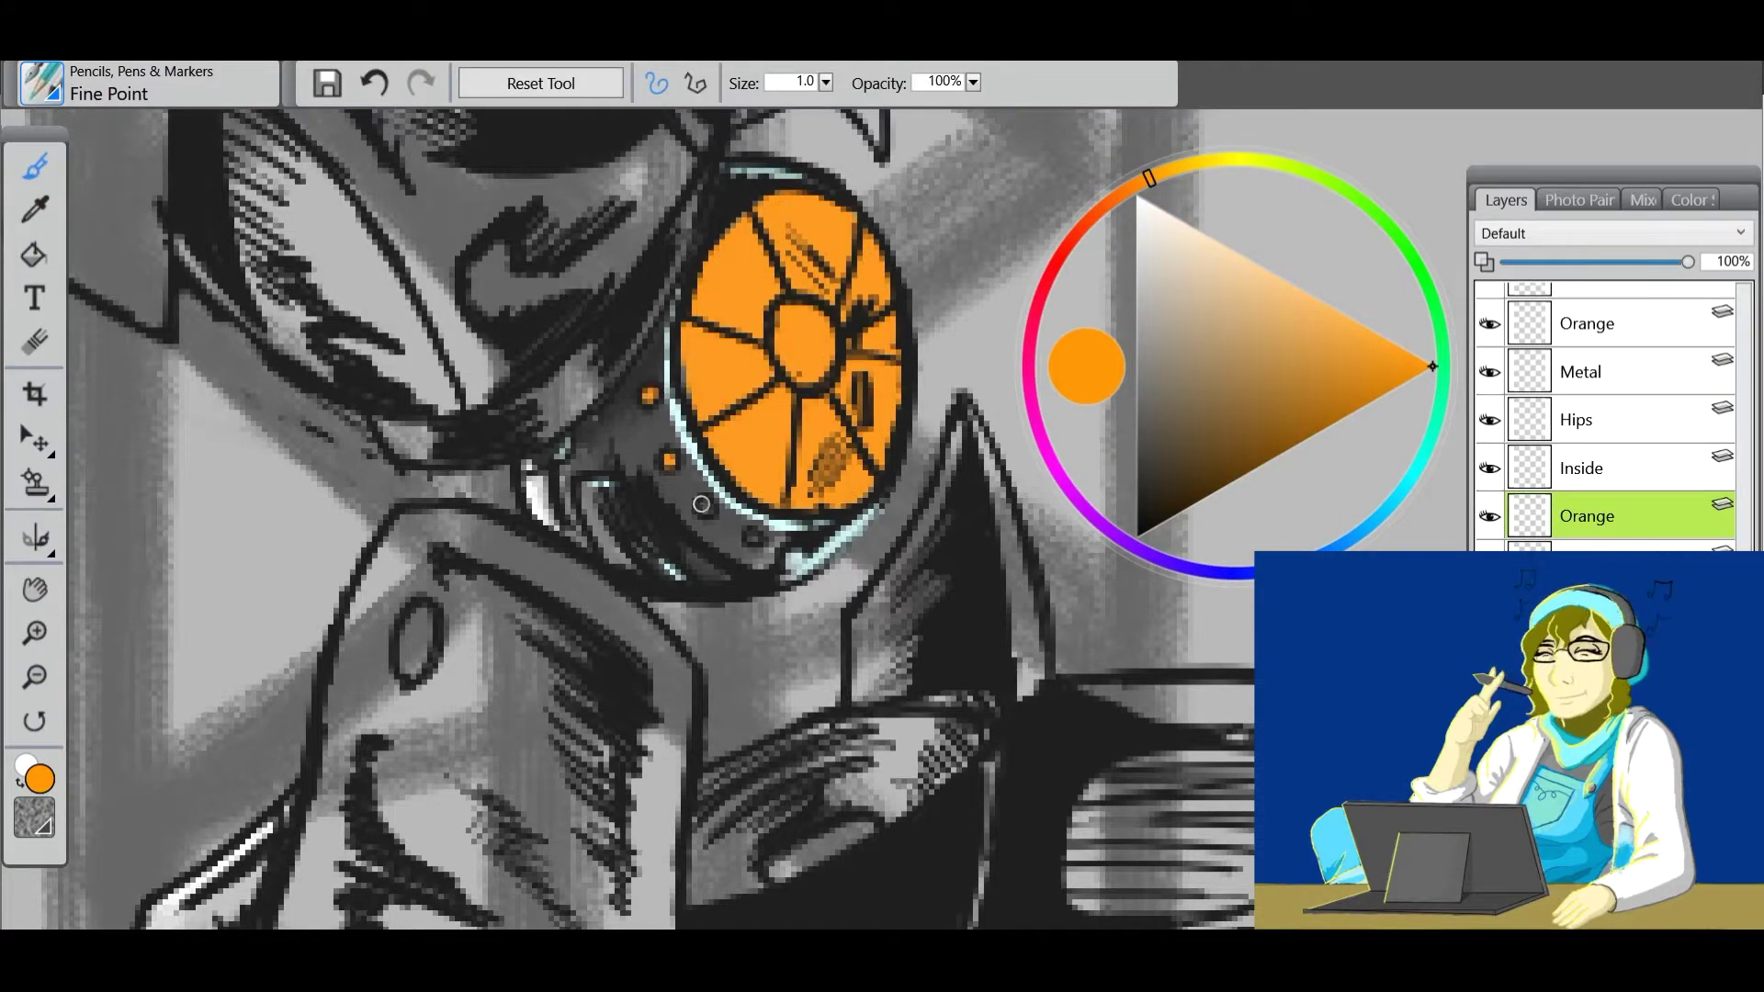
Shade the panels of the orange waist disc with dark brown and mid-orange strokes.
{"action": "key", "text": "ctrl+minus"}
{"action": "key", "text": "ctrl+plus"}
{"action": "left_click", "coordinate": [1233, 481]}
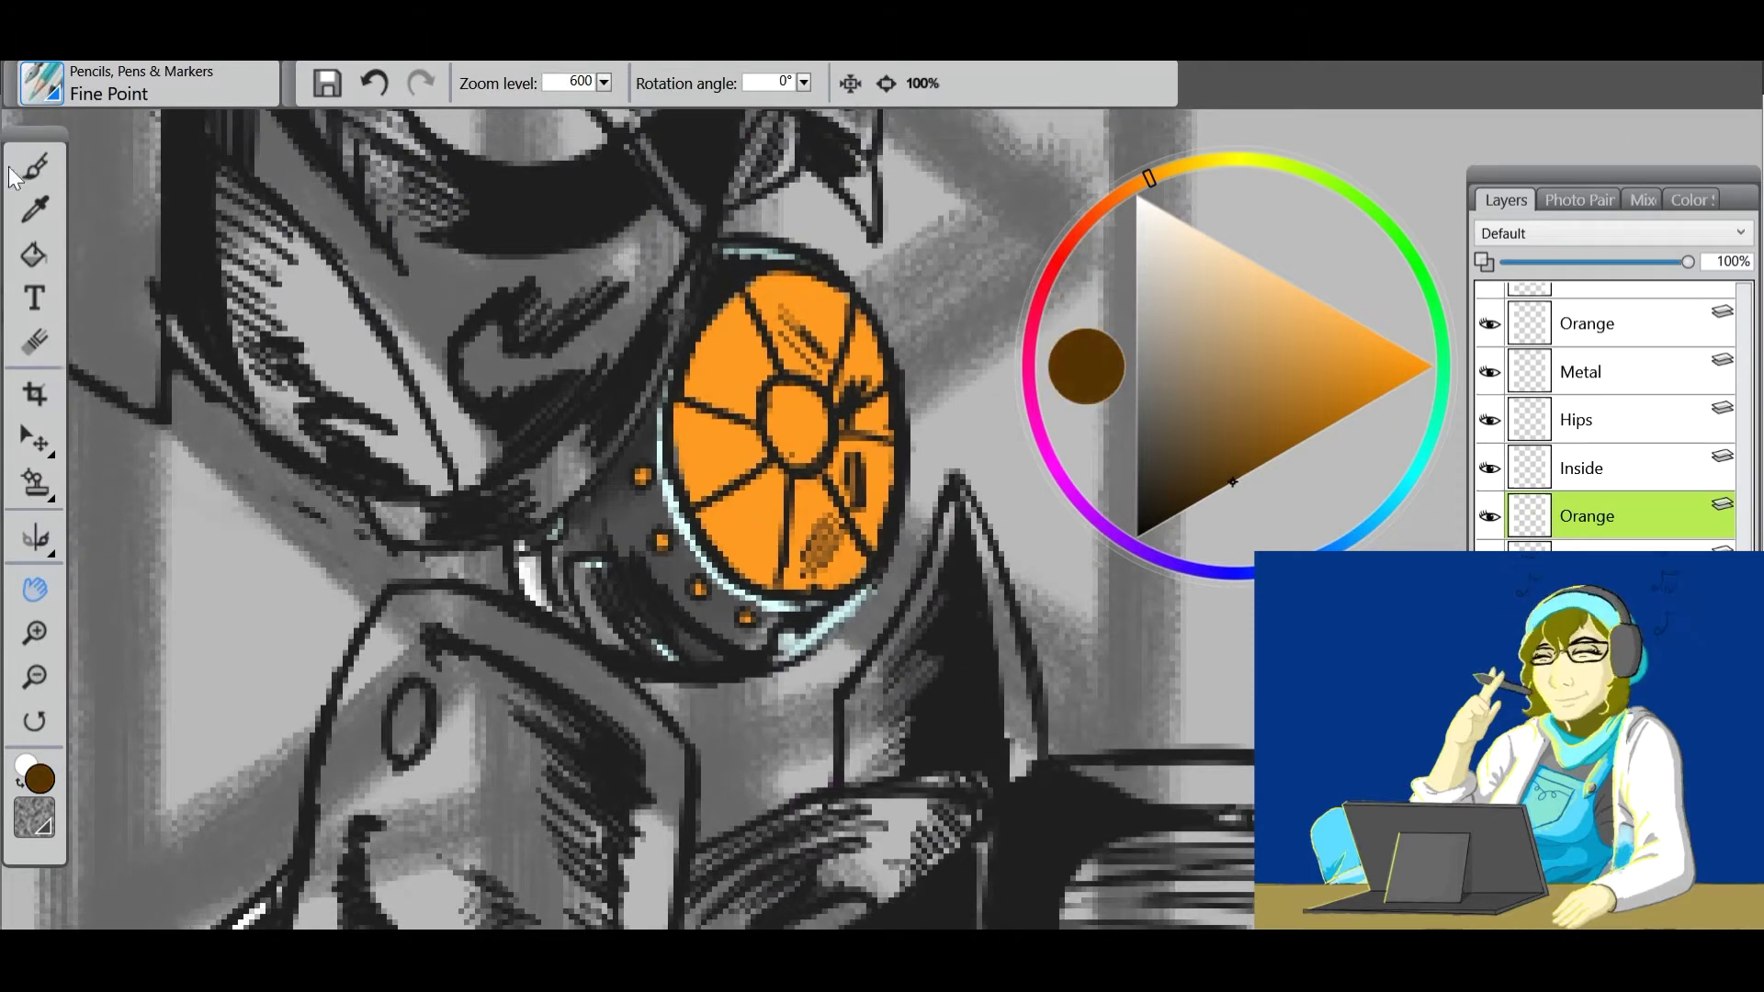
{"action": "mouse_move", "coordinate": [860, 431]}
{"action": "left_mouse_down"}
{"action": "mouse_move", "coordinate": [768, 330]}
{"action": "mouse_move", "coordinate": [752, 400]}
{"action": "mouse_move", "coordinate": [749, 346]}
{"action": "mouse_move", "coordinate": [768, 459]}
{"action": "mouse_move", "coordinate": [848, 498]}
{"action": "mouse_move", "coordinate": [754, 514]}
{"action": "left_mouse_up"}
{"action": "mouse_move", "coordinate": [771, 275]}
{"action": "left_mouse_down"}
{"action": "mouse_move", "coordinate": [680, 395]}
{"action": "mouse_move", "coordinate": [717, 569]}
{"action": "mouse_move", "coordinate": [827, 593]}
{"action": "mouse_move", "coordinate": [878, 521]}
{"action": "mouse_move", "coordinate": [873, 335]}
{"action": "mouse_move", "coordinate": [763, 303]}
{"action": "mouse_move", "coordinate": [716, 490]}
{"action": "left_mouse_up"}
{"action": "left_click", "coordinate": [1297, 444]}
{"action": "left_click", "coordinate": [1389, 392]}
Smooth the brown and orange shading on the waist disc with the Directional Diffuser.
{"action": "left_click", "coordinate": [42, 82]}
{"action": "left_click", "coordinate": [55, 367]}
{"action": "left_click", "coordinate": [304, 432]}
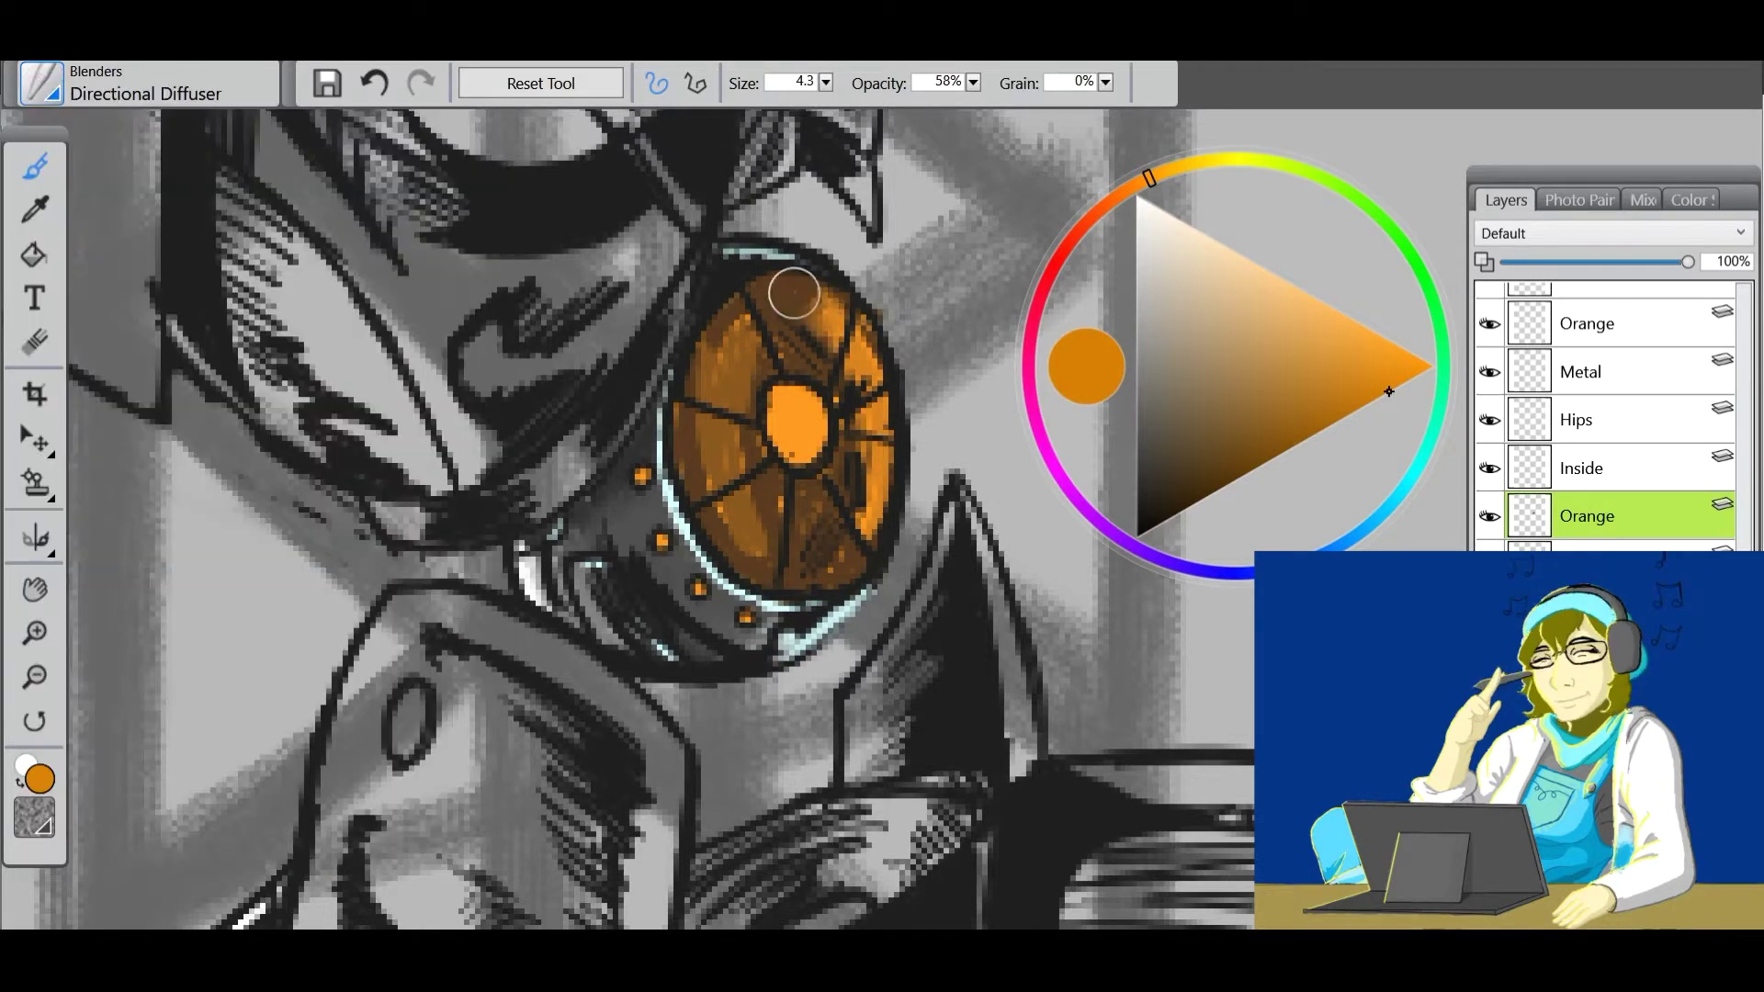
{"action": "mouse_move", "coordinate": [853, 389]}
{"action": "left_mouse_down"}
{"action": "mouse_move", "coordinate": [799, 477]}
{"action": "mouse_move", "coordinate": [726, 491]}
{"action": "mouse_move", "coordinate": [701, 457]}
{"action": "mouse_move", "coordinate": [699, 390]}
{"action": "mouse_move", "coordinate": [853, 433]}
{"action": "mouse_move", "coordinate": [818, 579]}
{"action": "left_mouse_up"}
On the Inside layer, paint the waist disc's central core bright yellow with the Fine Point pen.
{"action": "left_click", "coordinate": [1581, 467]}
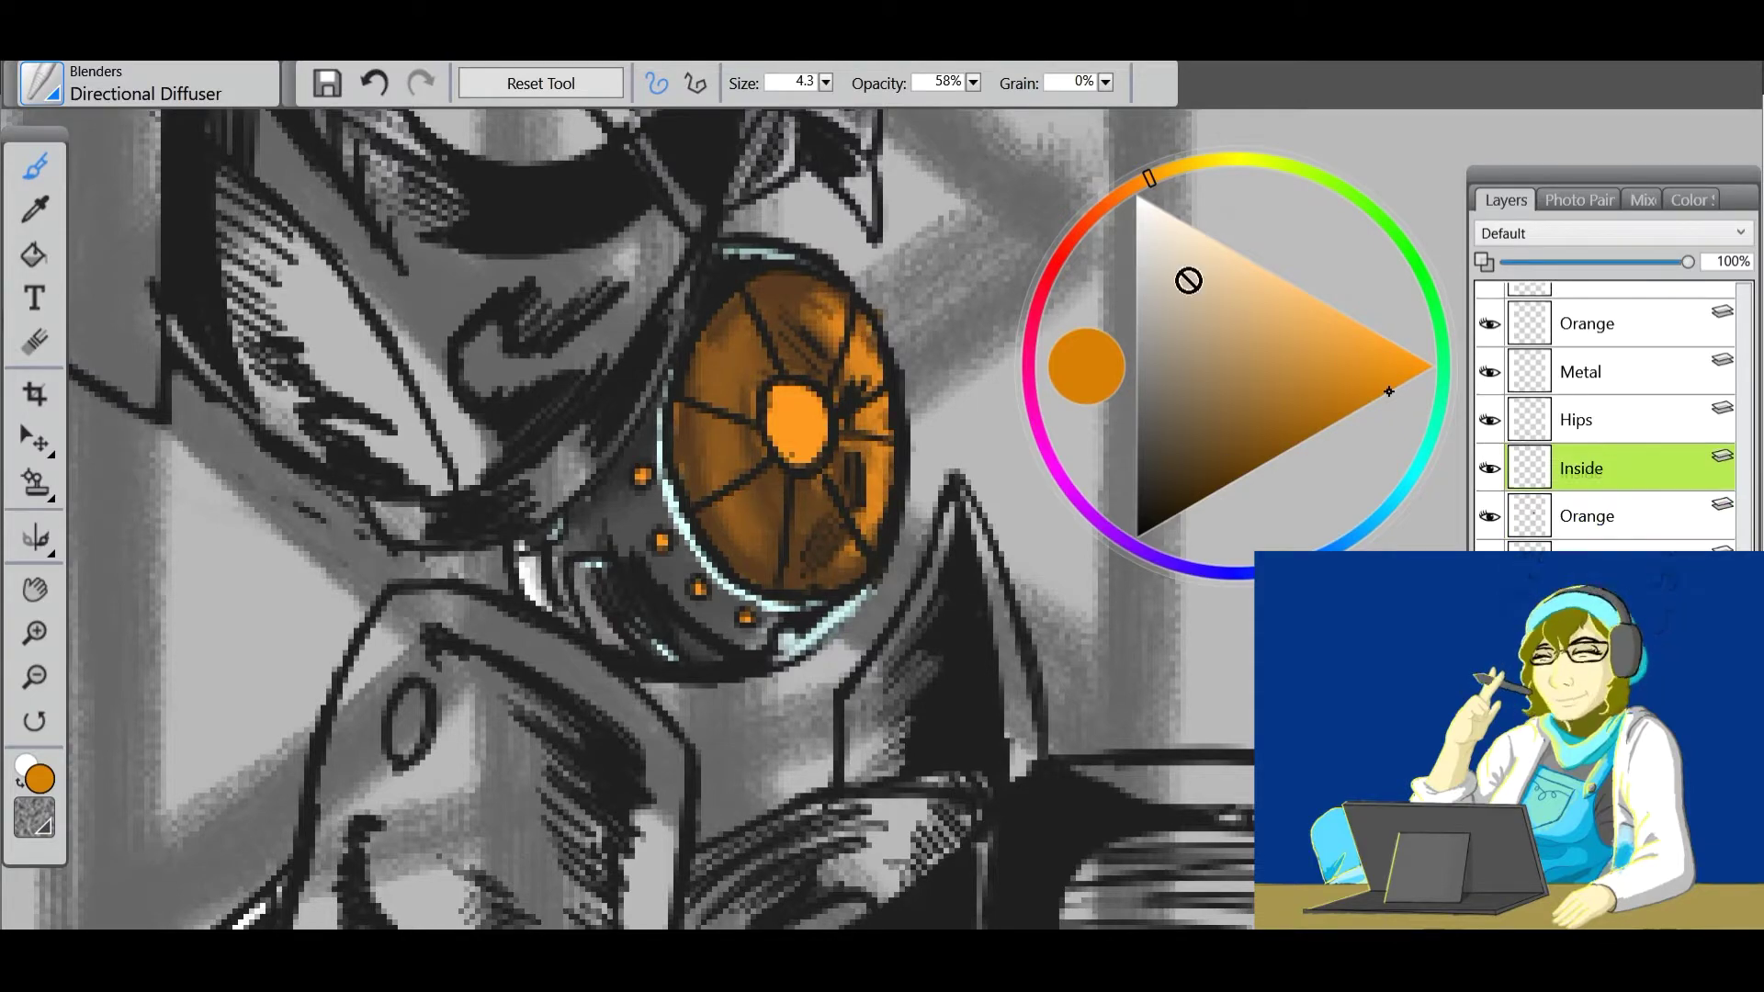
{"action": "left_click", "coordinate": [1223, 159]}
{"action": "left_click", "coordinate": [1347, 317]}
{"action": "left_click", "coordinate": [41, 82]}
{"action": "left_click", "coordinate": [303, 276]}
{"action": "mouse_move", "coordinate": [781, 395]}
{"action": "left_mouse_down"}
{"action": "mouse_move", "coordinate": [804, 446]}
{"action": "mouse_move", "coordinate": [791, 432]}
{"action": "left_mouse_up"}
On the lower Orange layer, brush pale cyan reflections onto the waist disc's panels.
{"action": "left_click", "coordinate": [1428, 445]}
{"action": "left_click", "coordinate": [1209, 237]}
{"action": "left_click", "coordinate": [1587, 516]}
{"action": "mouse_move", "coordinate": [878, 501]}
{"action": "left_mouse_down"}
{"action": "mouse_move", "coordinate": [864, 326]}
{"action": "mouse_move", "coordinate": [873, 477]}
{"action": "mouse_move", "coordinate": [837, 303]}
{"action": "left_mouse_up"}
Blend the reflections into the waist disc's panels with the Directional Diffuser.
{"action": "left_click", "coordinate": [42, 83]}
{"action": "left_click", "coordinate": [432, 367]}
{"action": "left_click", "coordinate": [41, 83]}
{"action": "left_click", "coordinate": [74, 138]}
{"action": "left_click", "coordinate": [41, 82]}
{"action": "left_click", "coordinate": [434, 367]}
{"action": "mouse_move", "coordinate": [726, 422]}
{"action": "left_mouse_down"}
{"action": "mouse_move", "coordinate": [735, 514]}
{"action": "mouse_move", "coordinate": [737, 365]}
{"action": "mouse_move", "coordinate": [735, 469]}
{"action": "mouse_move", "coordinate": [761, 516]}
{"action": "left_mouse_up"}
On the Hips layer, colour the hip section below the waist joint dark grey with the Fine Point pen.
{"action": "double_click", "coordinate": [35, 589]}
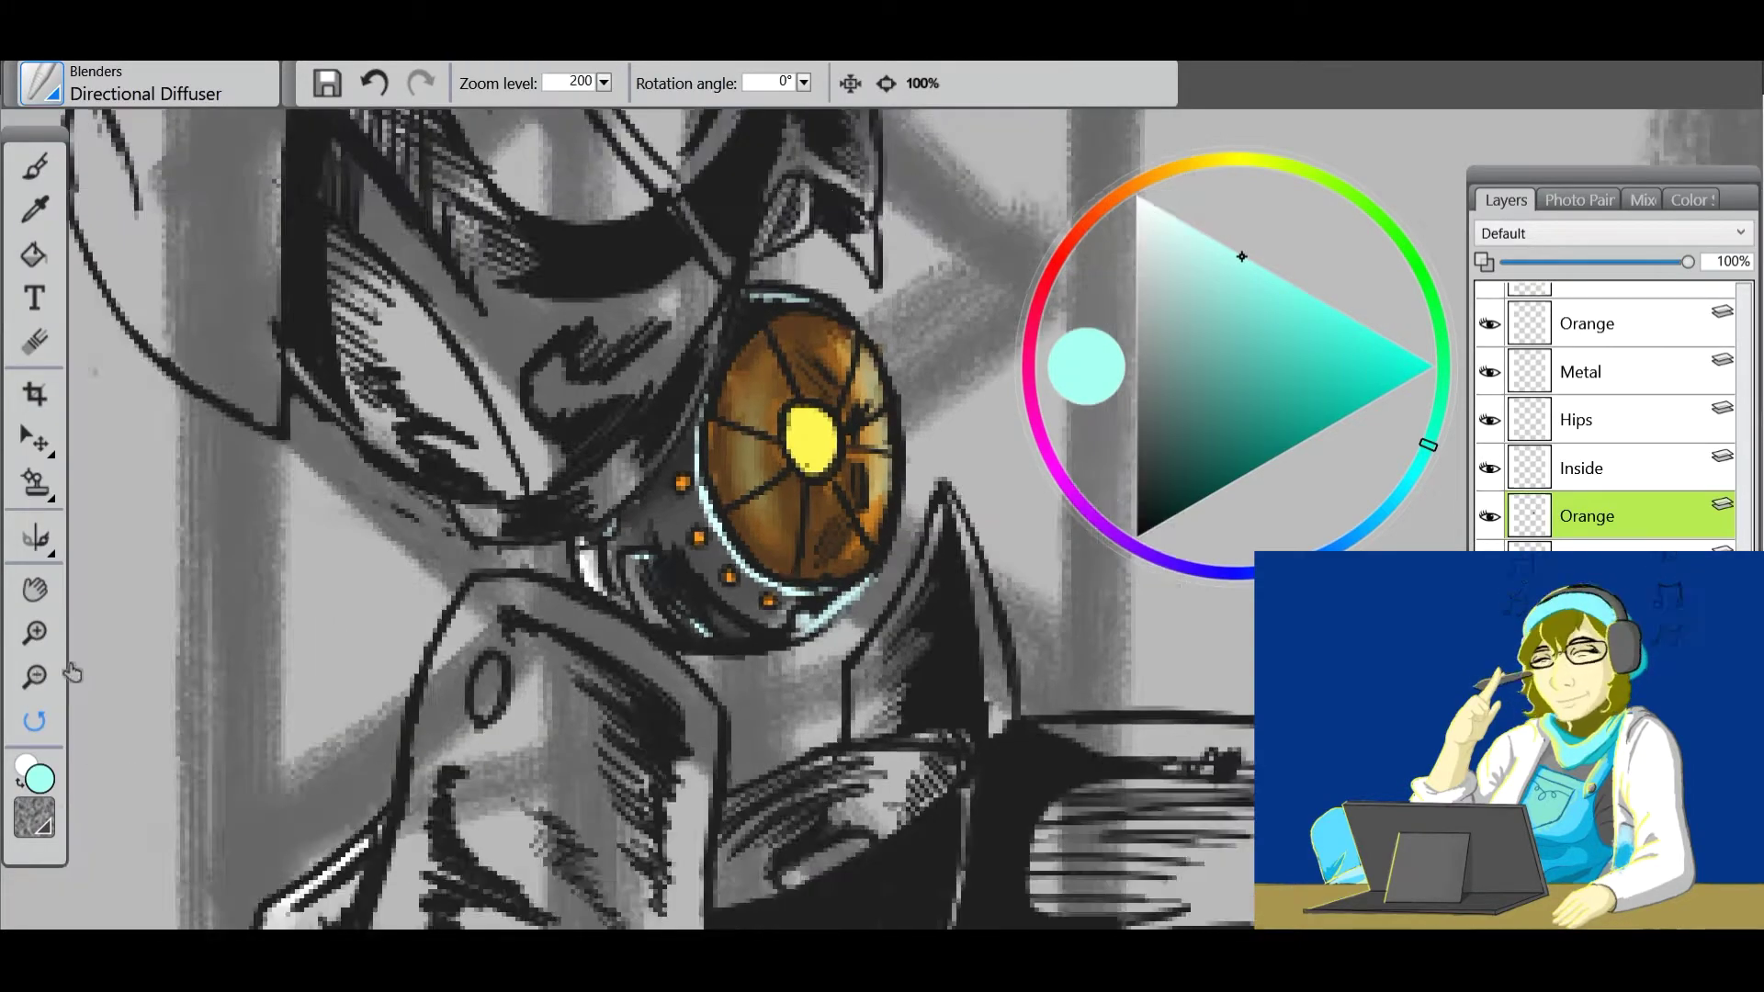
{"action": "left_click_drag", "start_coordinate": [523, 592], "coordinate": [630, 570]}
{"action": "left_click", "coordinate": [1576, 419]}
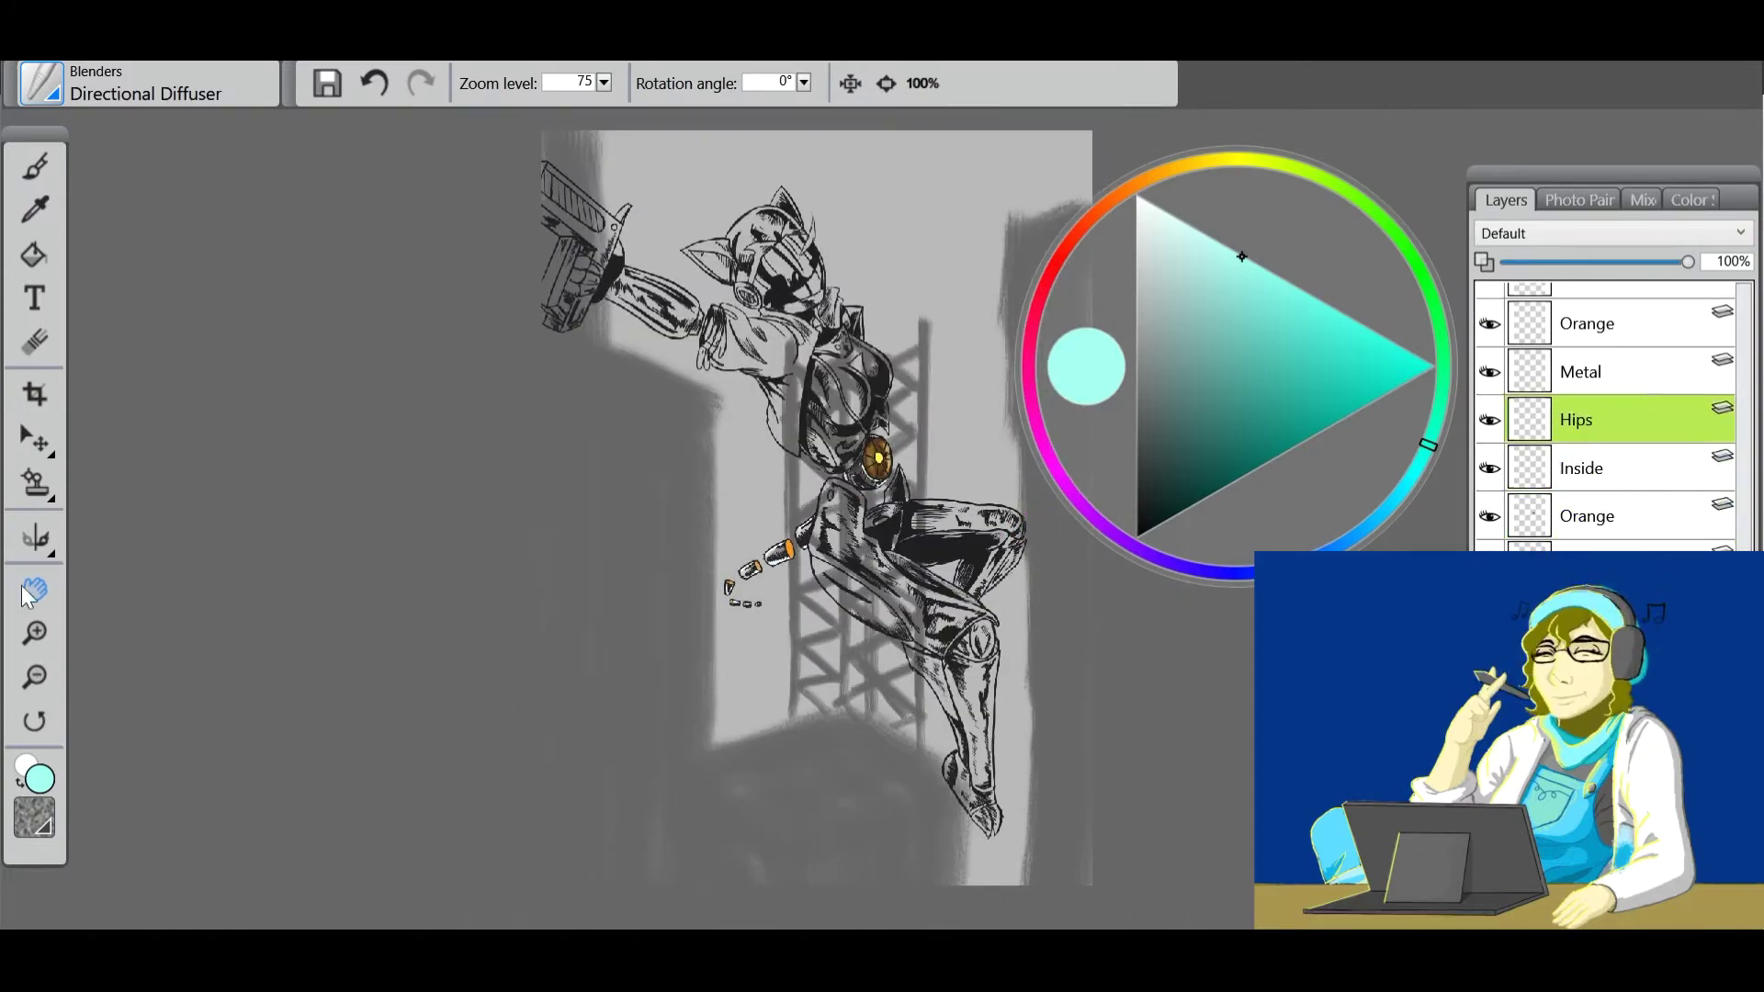
{"action": "key", "text": "ctrl+plus"}
{"action": "left_click", "coordinate": [1222, 460]}
{"action": "left_click", "coordinate": [41, 82]}
{"action": "left_click", "coordinate": [395, 402]}
{"action": "mouse_move", "coordinate": [859, 487]}
{"action": "left_mouse_down"}
{"action": "mouse_move", "coordinate": [802, 484]}
{"action": "mouse_move", "coordinate": [794, 506]}
{"action": "mouse_move", "coordinate": [758, 514]}
{"action": "mouse_move", "coordinate": [792, 461]}
{"action": "left_mouse_up"}
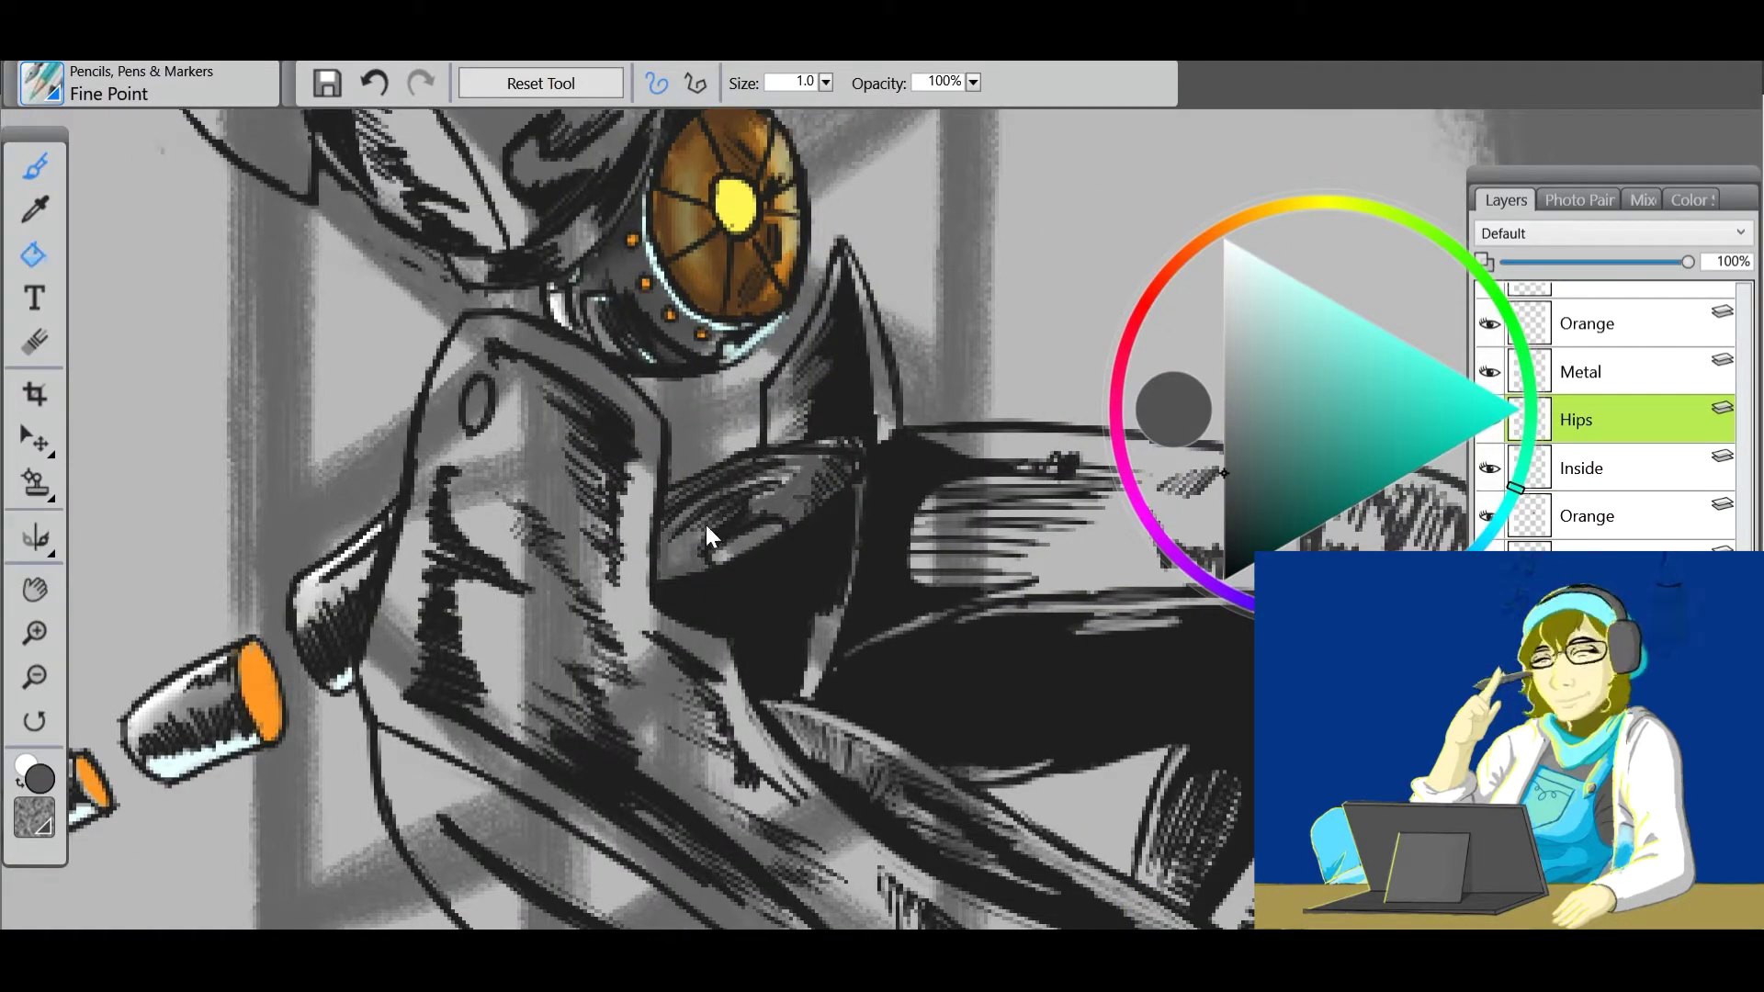
Shade the hip section with a near-black grey and undo the last stroke.
{"action": "left_click", "coordinate": [1224, 522]}
{"action": "left_click_drag", "start_coordinate": [714, 510], "coordinate": [789, 473]}
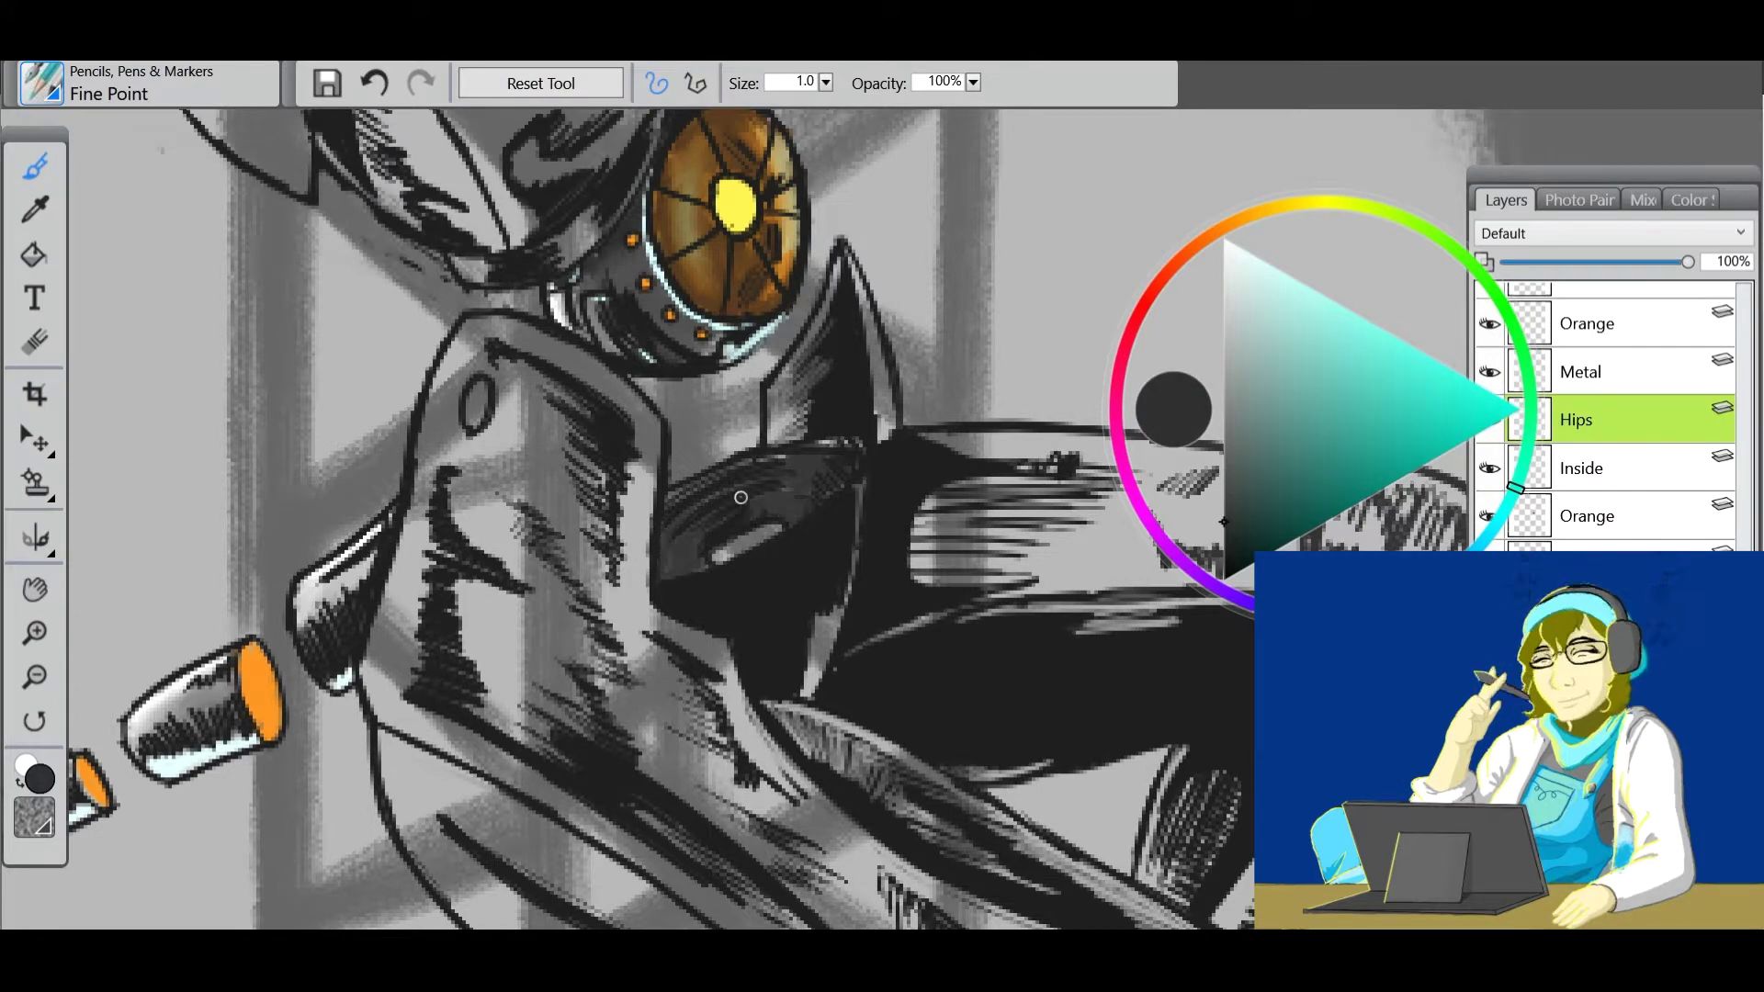
{"action": "left_click", "coordinate": [1223, 422]}
{"action": "key", "text": "ctrl+z"}
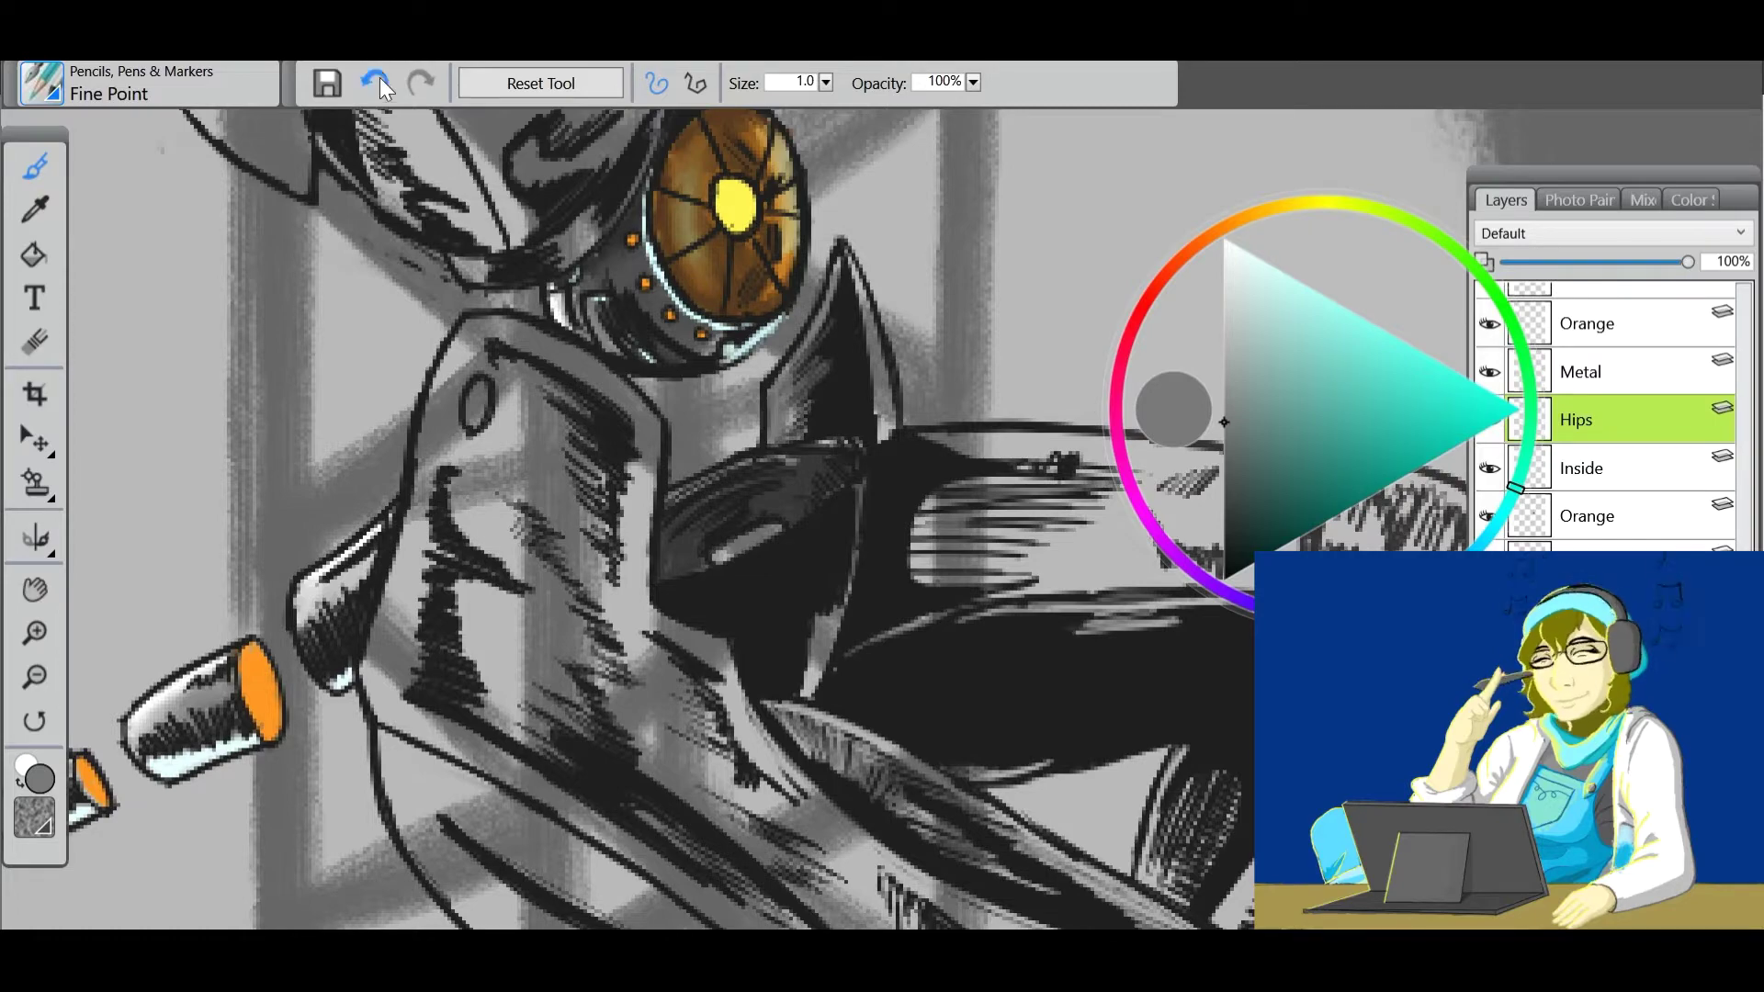
On the Inside layer, colour the waist disc's core and the hip's oval slot golden yellow.
{"action": "left_click", "coordinate": [1276, 209]}
{"action": "left_click", "coordinate": [1412, 472]}
{"action": "left_click", "coordinate": [1580, 468]}
{"action": "key", "text": "k"}
{"action": "left_click", "coordinate": [735, 204]}
{"action": "key", "text": "g"}
{"action": "left_click_drag", "start_coordinate": [643, 460], "coordinate": [665, 410]}
Paint pale cyan highlights along the edge of the dark hip section.
{"action": "left_click", "coordinate": [1259, 317]}
{"action": "key", "text": "b"}
{"action": "left_click_drag", "start_coordinate": [882, 436], "coordinate": [836, 634]}
{"action": "left_click_drag", "start_coordinate": [859, 551], "coordinate": [827, 647]}
On the Metal layer, outline the front thigh's armour plate in near-white and fill it with the same colour.
{"action": "scroll", "coordinate": [643, 515], "scroll_direction": "down", "scroll_amount": 5}
{"action": "left_click", "coordinate": [1581, 372]}
{"action": "scroll", "coordinate": [1052, 349], "scroll_direction": "up", "scroll_amount": 2}
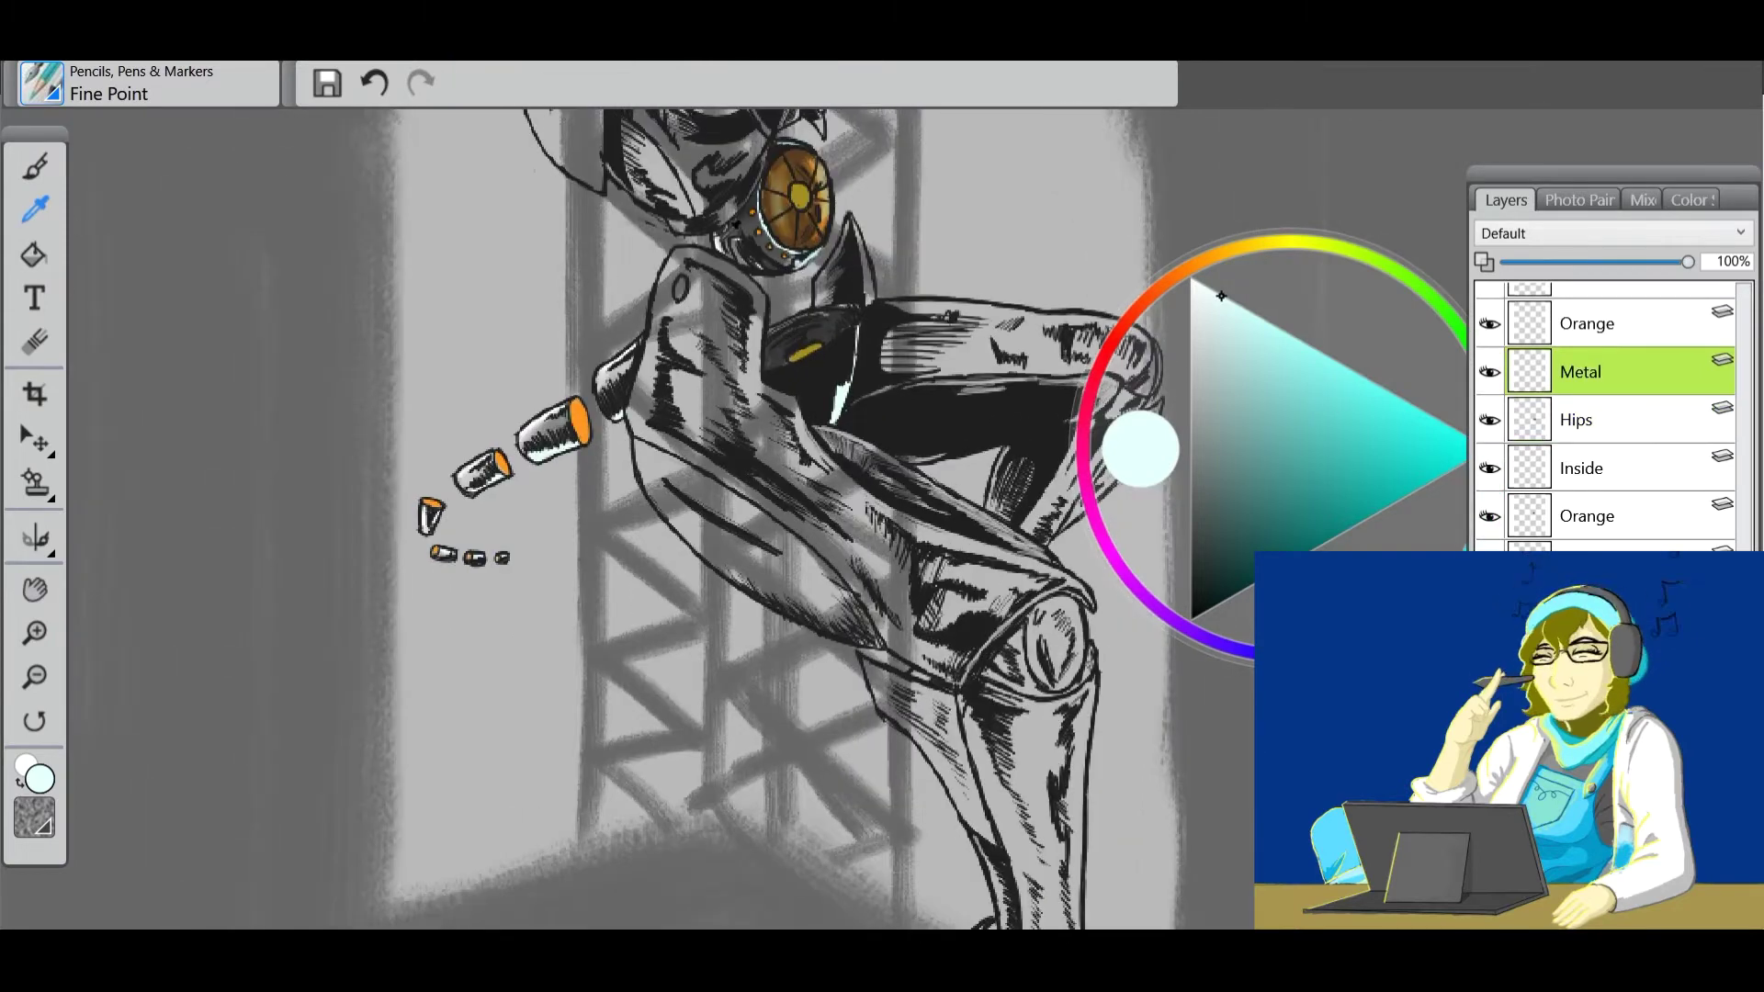
{"action": "left_click", "coordinate": [723, 235], "text": "alt"}
{"action": "key", "text": "b"}
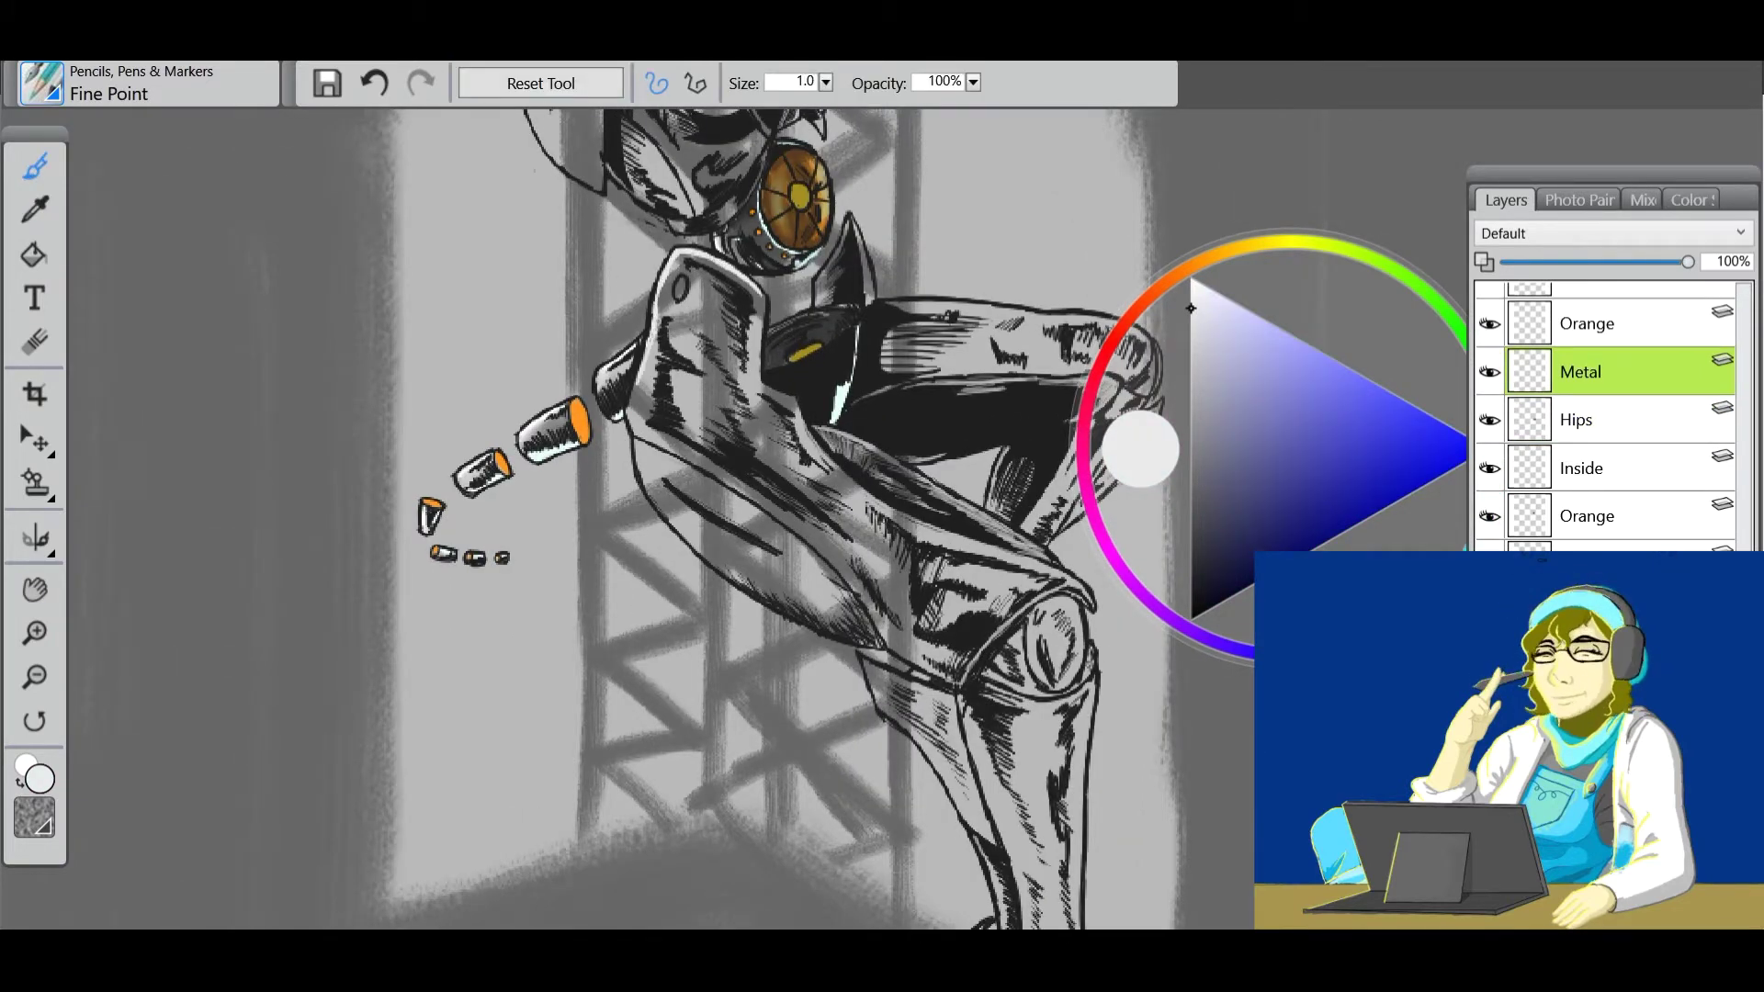
{"action": "left_click_drag", "start_coordinate": [767, 503], "coordinate": [889, 636]}
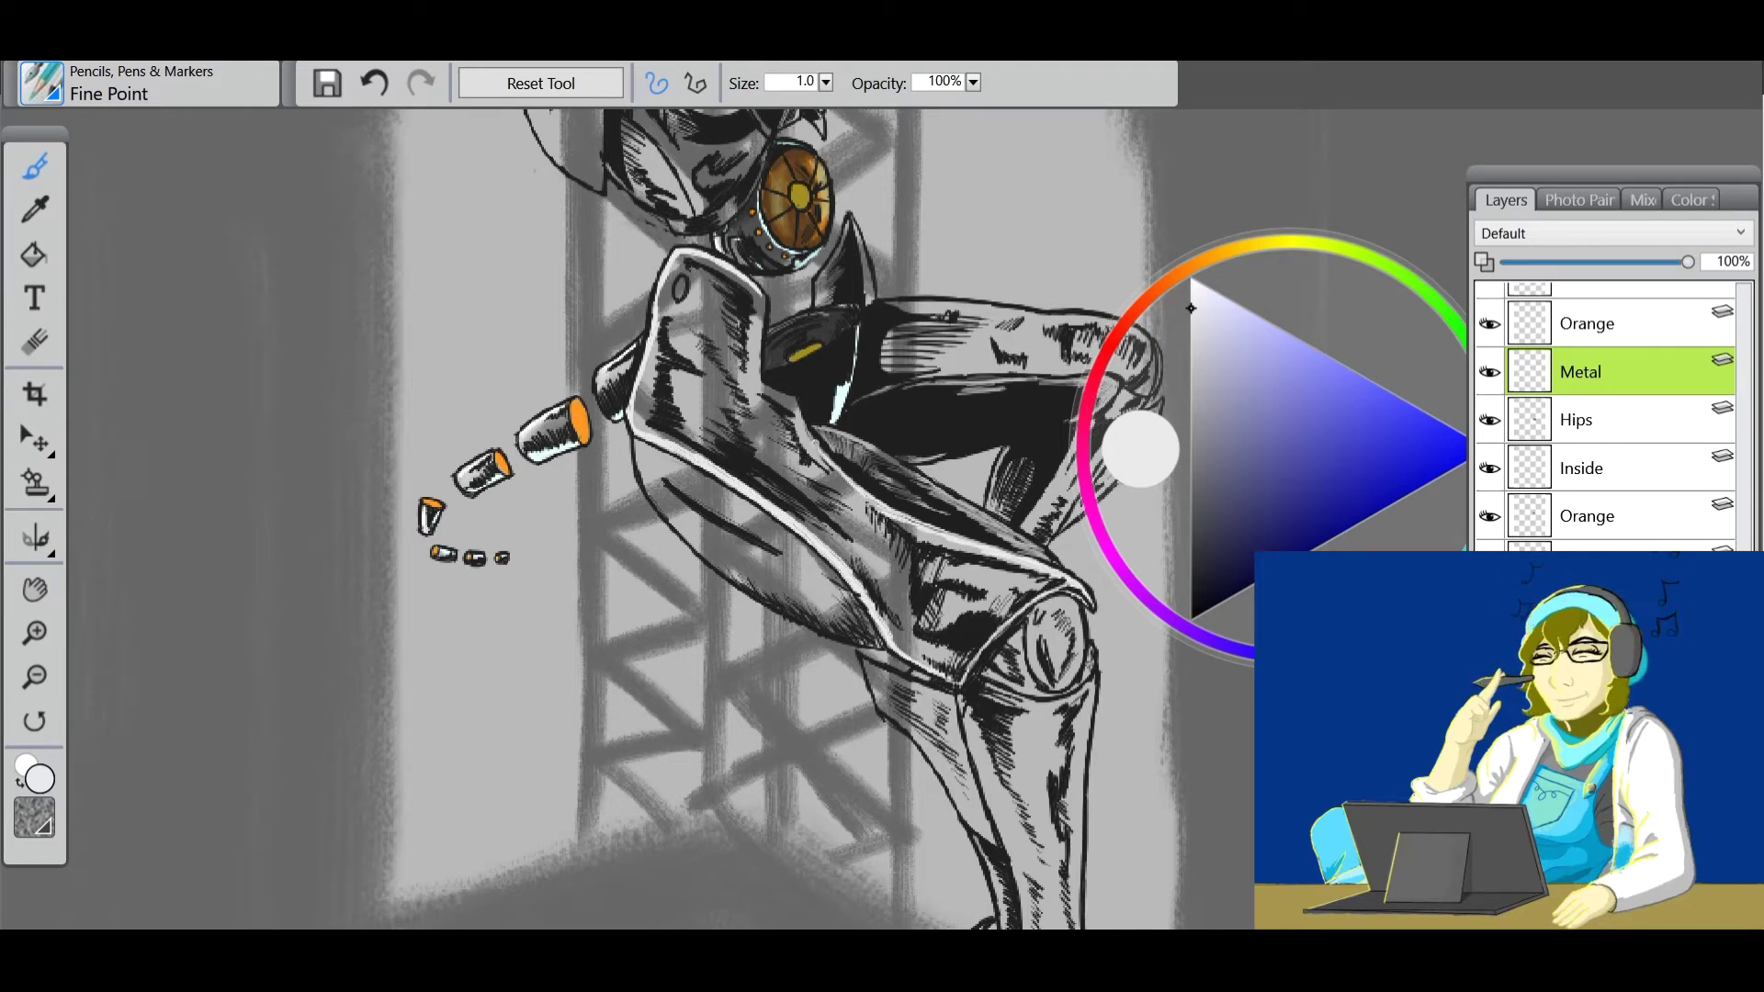
{"action": "key", "text": "k"}
{"action": "left_click", "coordinate": [684, 404]}
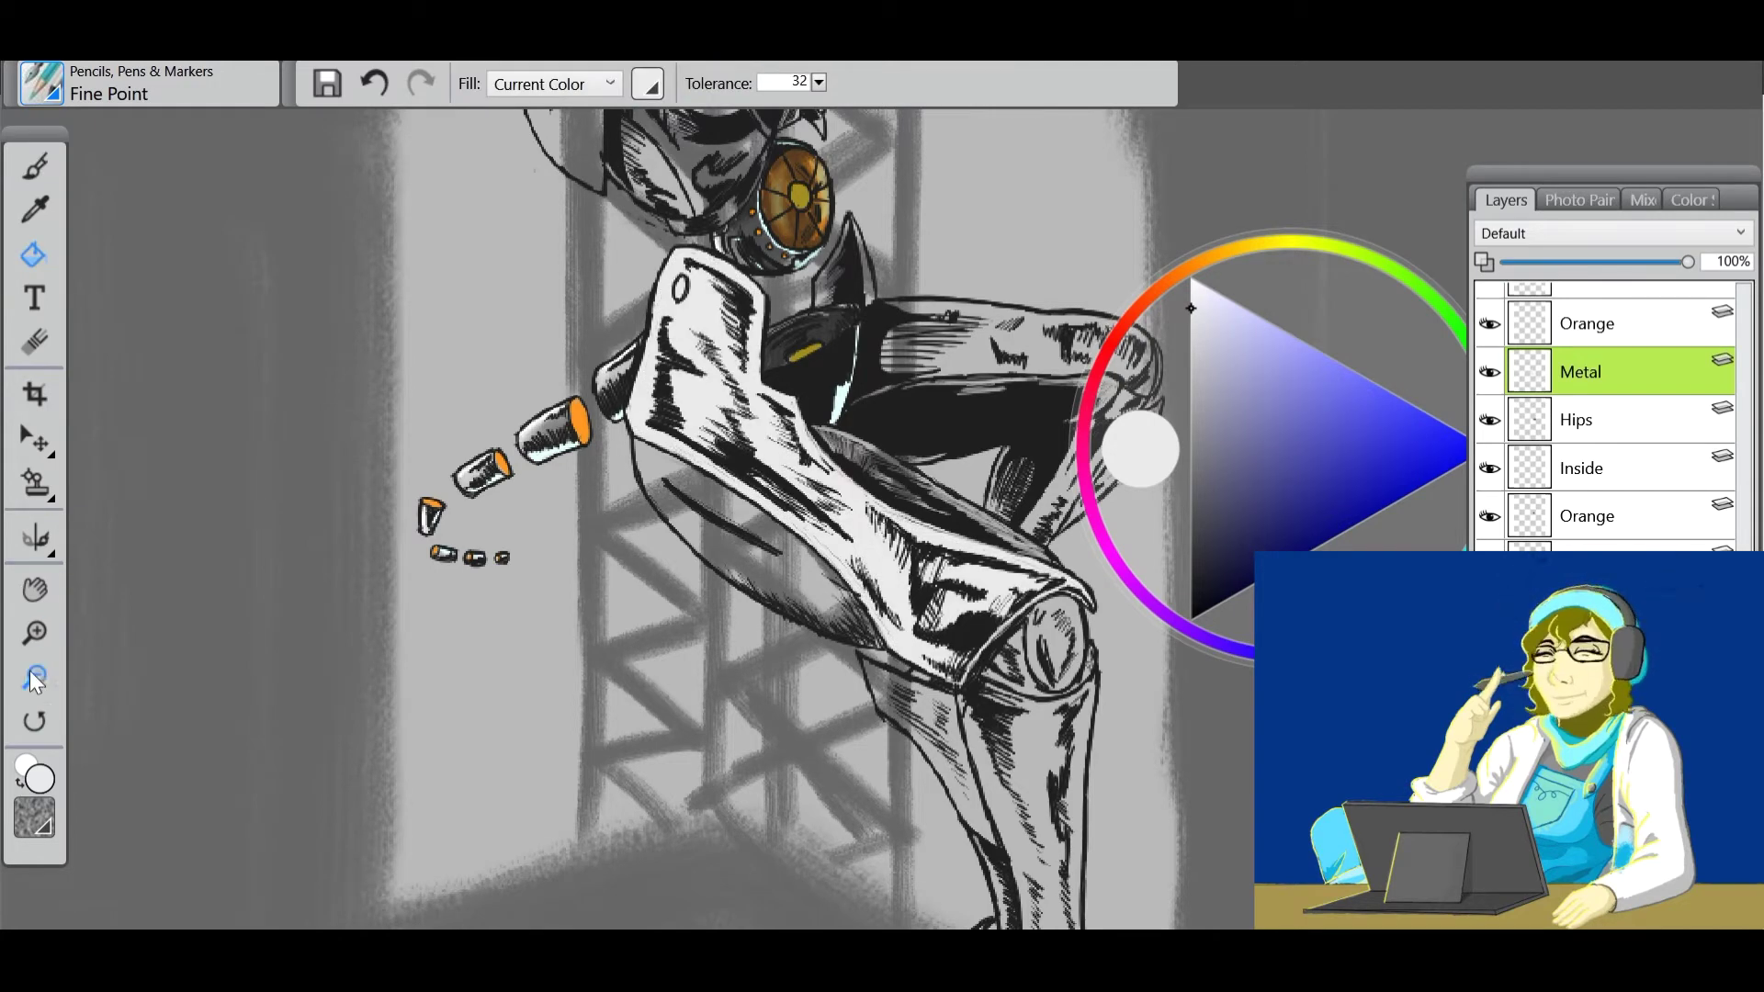
Outline the front lower leg's armour and fill it with the same near-white.
{"action": "key", "text": "ctrl+minus"}
{"action": "key", "text": "b"}
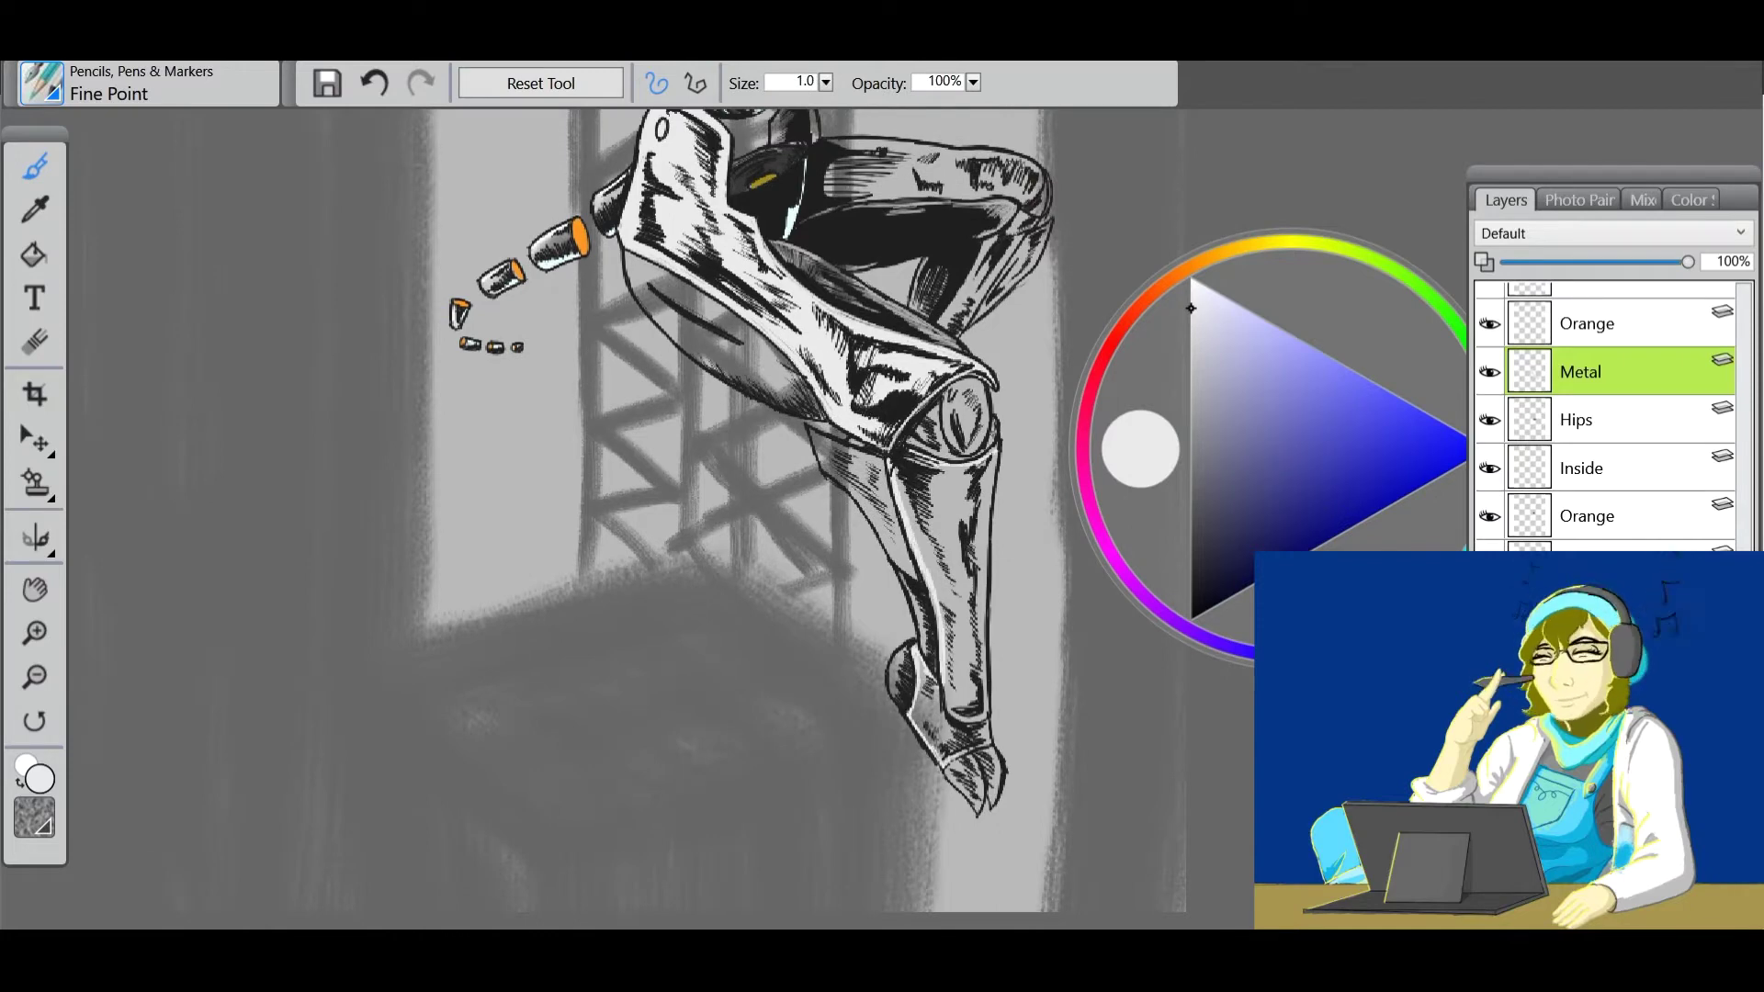
{"action": "key", "text": "k"}
{"action": "left_click", "coordinate": [946, 597]}
Outline the bent rear leg's armour in near-white on the Metal layer and fill it with the same colour.
{"action": "mouse_move", "coordinate": [169, 457]}
{"action": "left_mouse_down"}
{"action": "mouse_move", "coordinate": [155, 587]}
{"action": "mouse_move", "coordinate": [198, 576]}
{"action": "left_mouse_up"}
{"action": "key", "text": "b"}
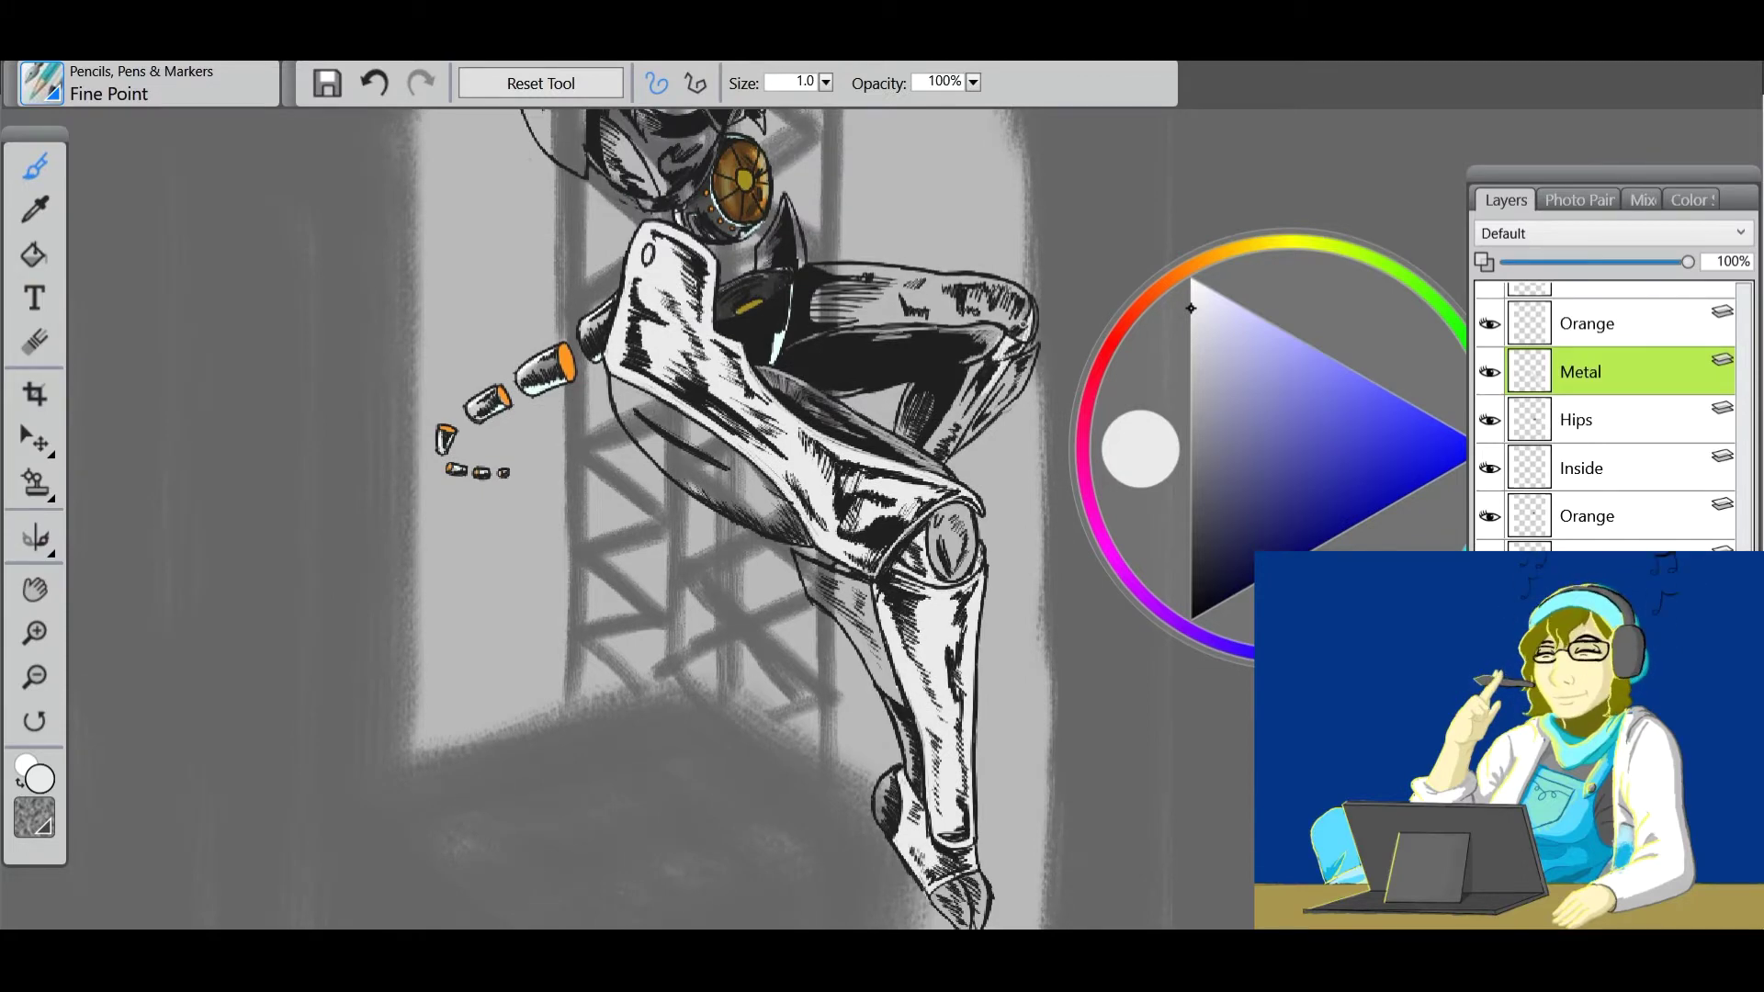
{"action": "left_click_drag", "start_coordinate": [946, 457], "coordinate": [965, 395]}
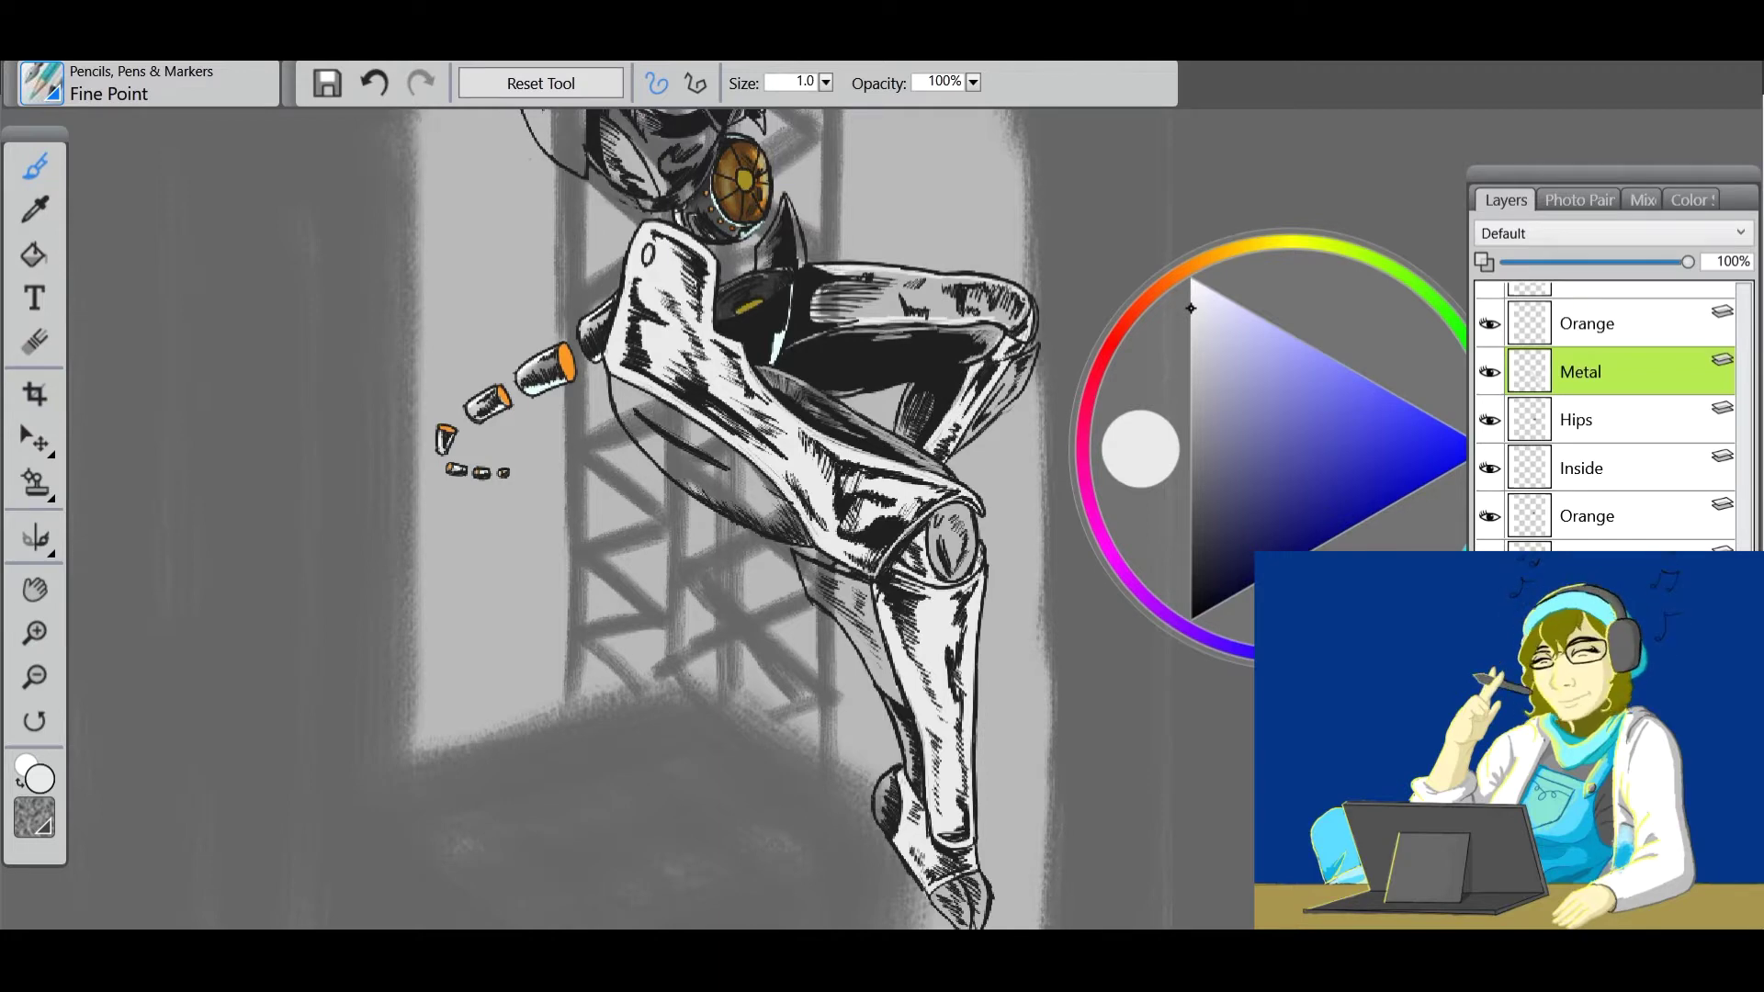
{"action": "key", "text": "k"}
{"action": "left_click", "coordinate": [900, 299]}
{"action": "key", "text": "b"}
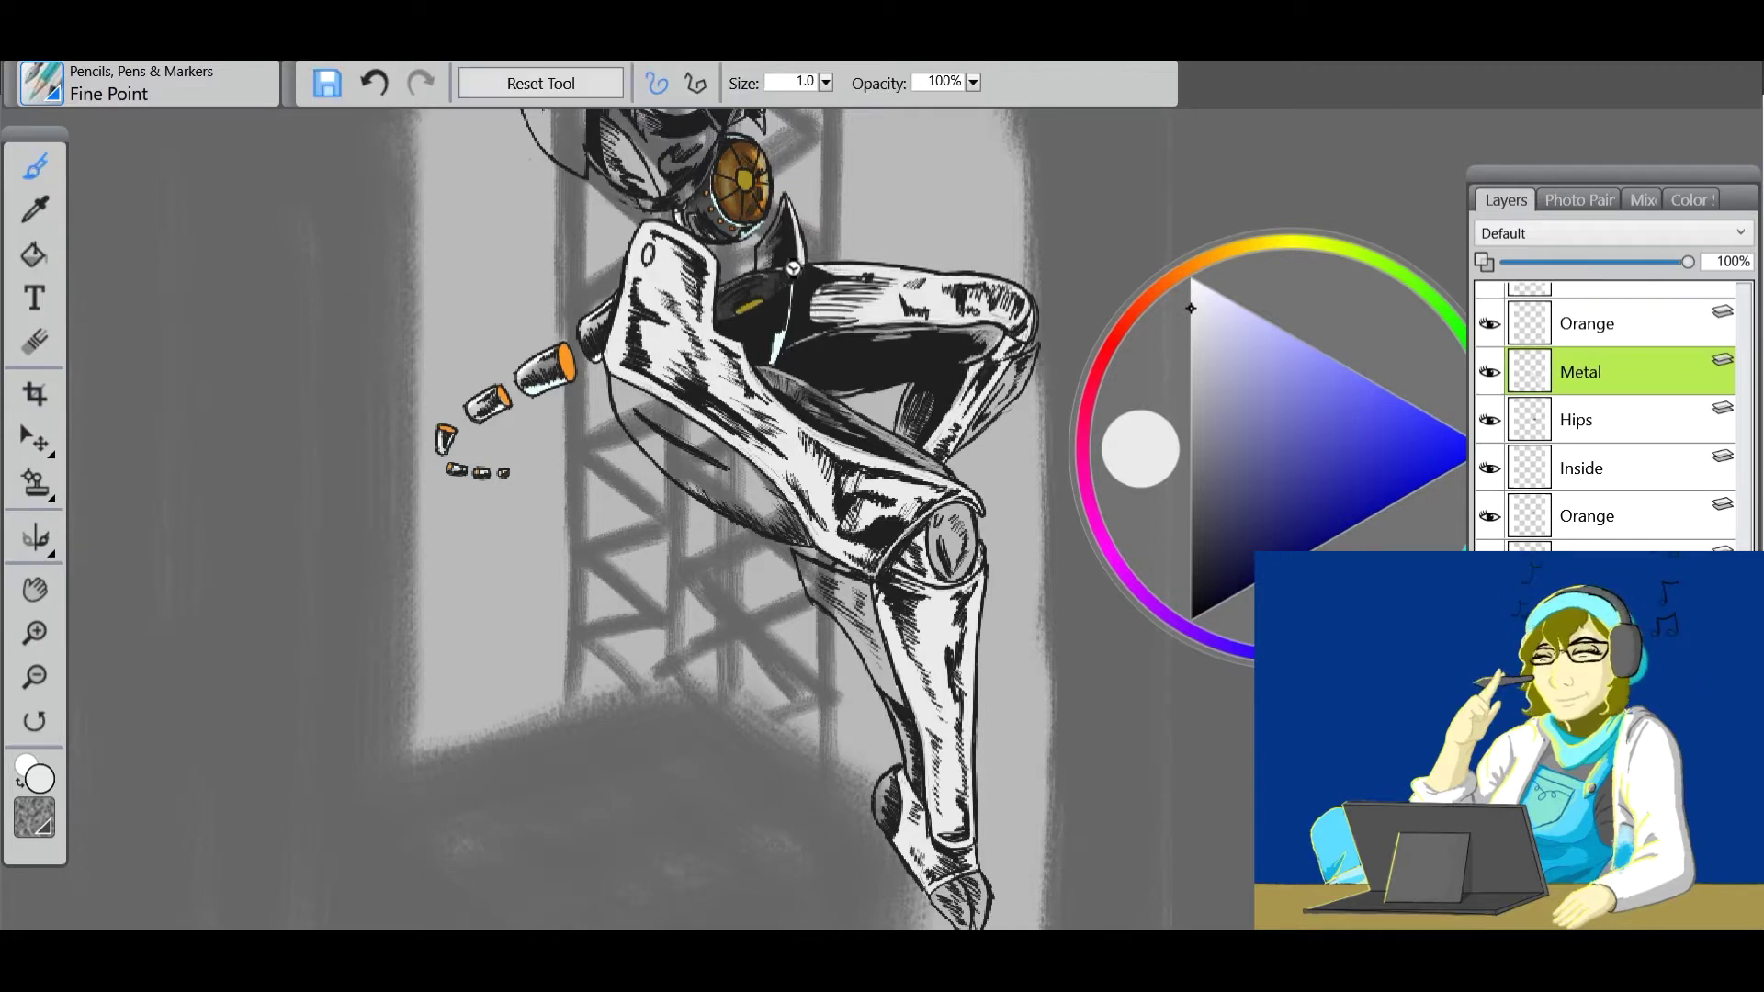
Shade the front thigh's armour plate with dark grey Fine Point strokes around the inked shadows.
{"action": "left_click", "coordinate": [35, 632]}
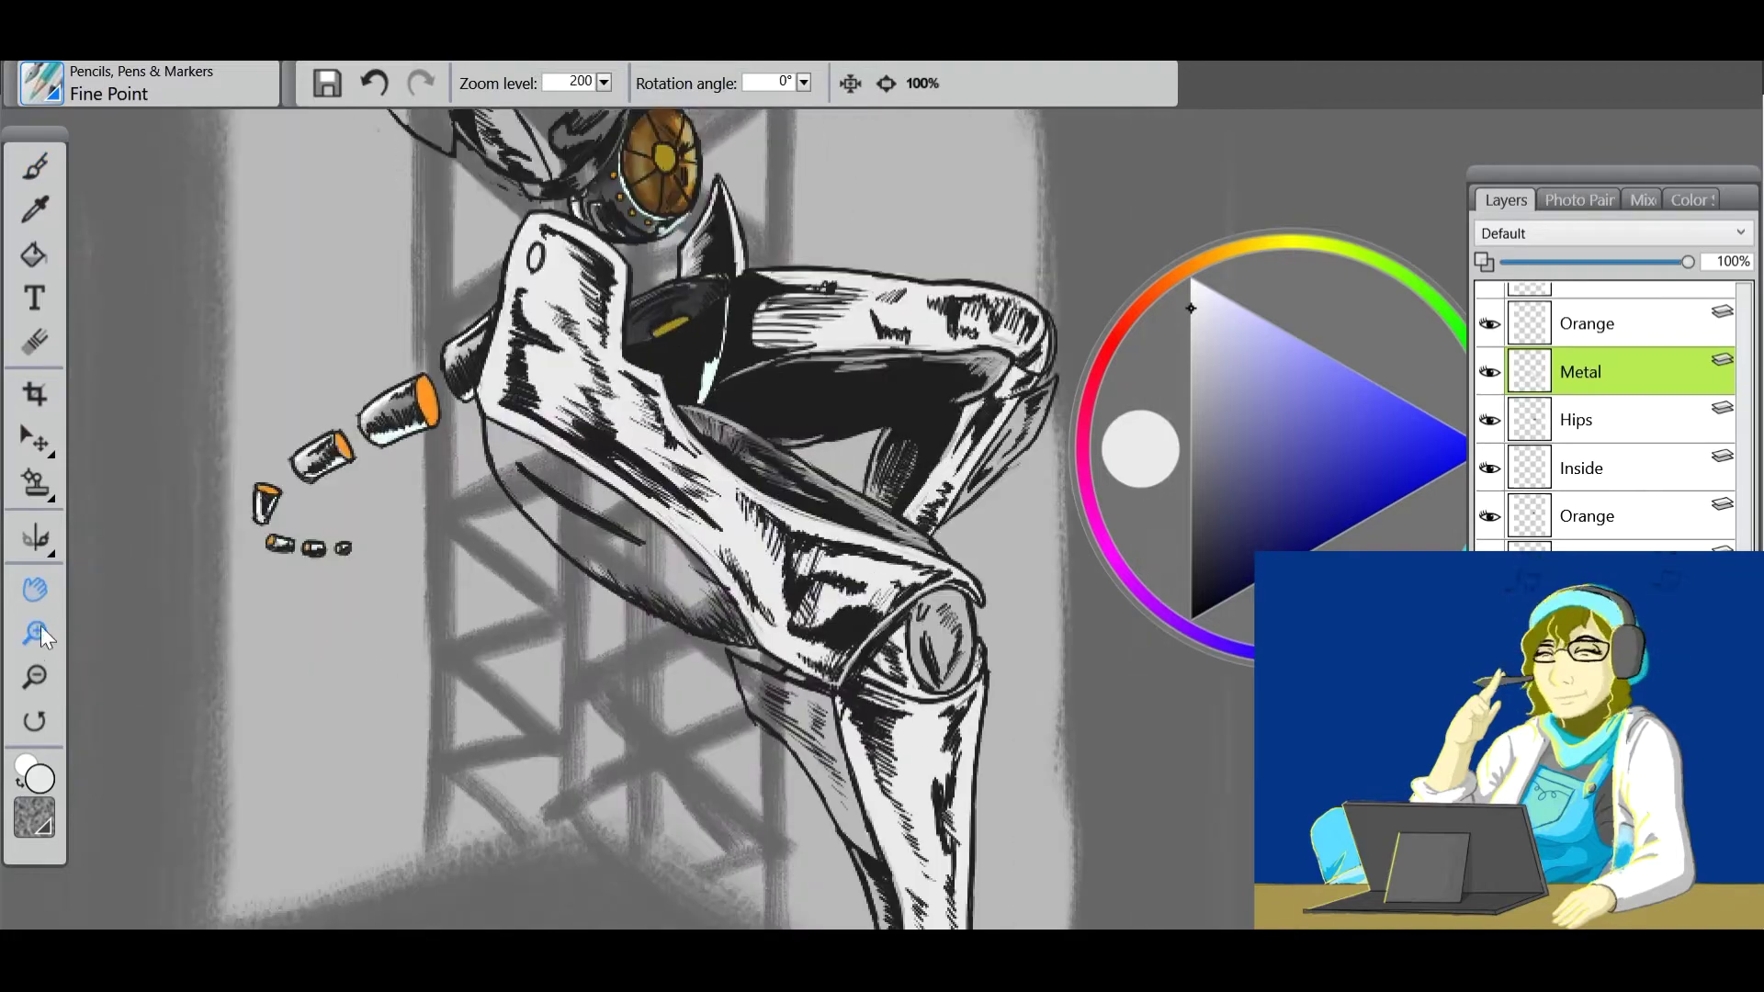
{"action": "left_click", "coordinate": [717, 358]}
{"action": "key", "text": "b"}
{"action": "mouse_move", "coordinate": [592, 332]}
{"action": "left_mouse_down"}
{"action": "mouse_move", "coordinate": [552, 413]}
{"action": "mouse_move", "coordinate": [593, 418]}
{"action": "mouse_move", "coordinate": [501, 552]}
{"action": "mouse_move", "coordinate": [482, 634]}
{"action": "left_mouse_up"}
{"action": "mouse_move", "coordinate": [459, 528]}
{"action": "left_mouse_down"}
{"action": "mouse_move", "coordinate": [422, 464]}
{"action": "mouse_move", "coordinate": [413, 368]}
{"action": "mouse_move", "coordinate": [423, 312]}
{"action": "mouse_move", "coordinate": [459, 271]}
{"action": "left_mouse_up"}
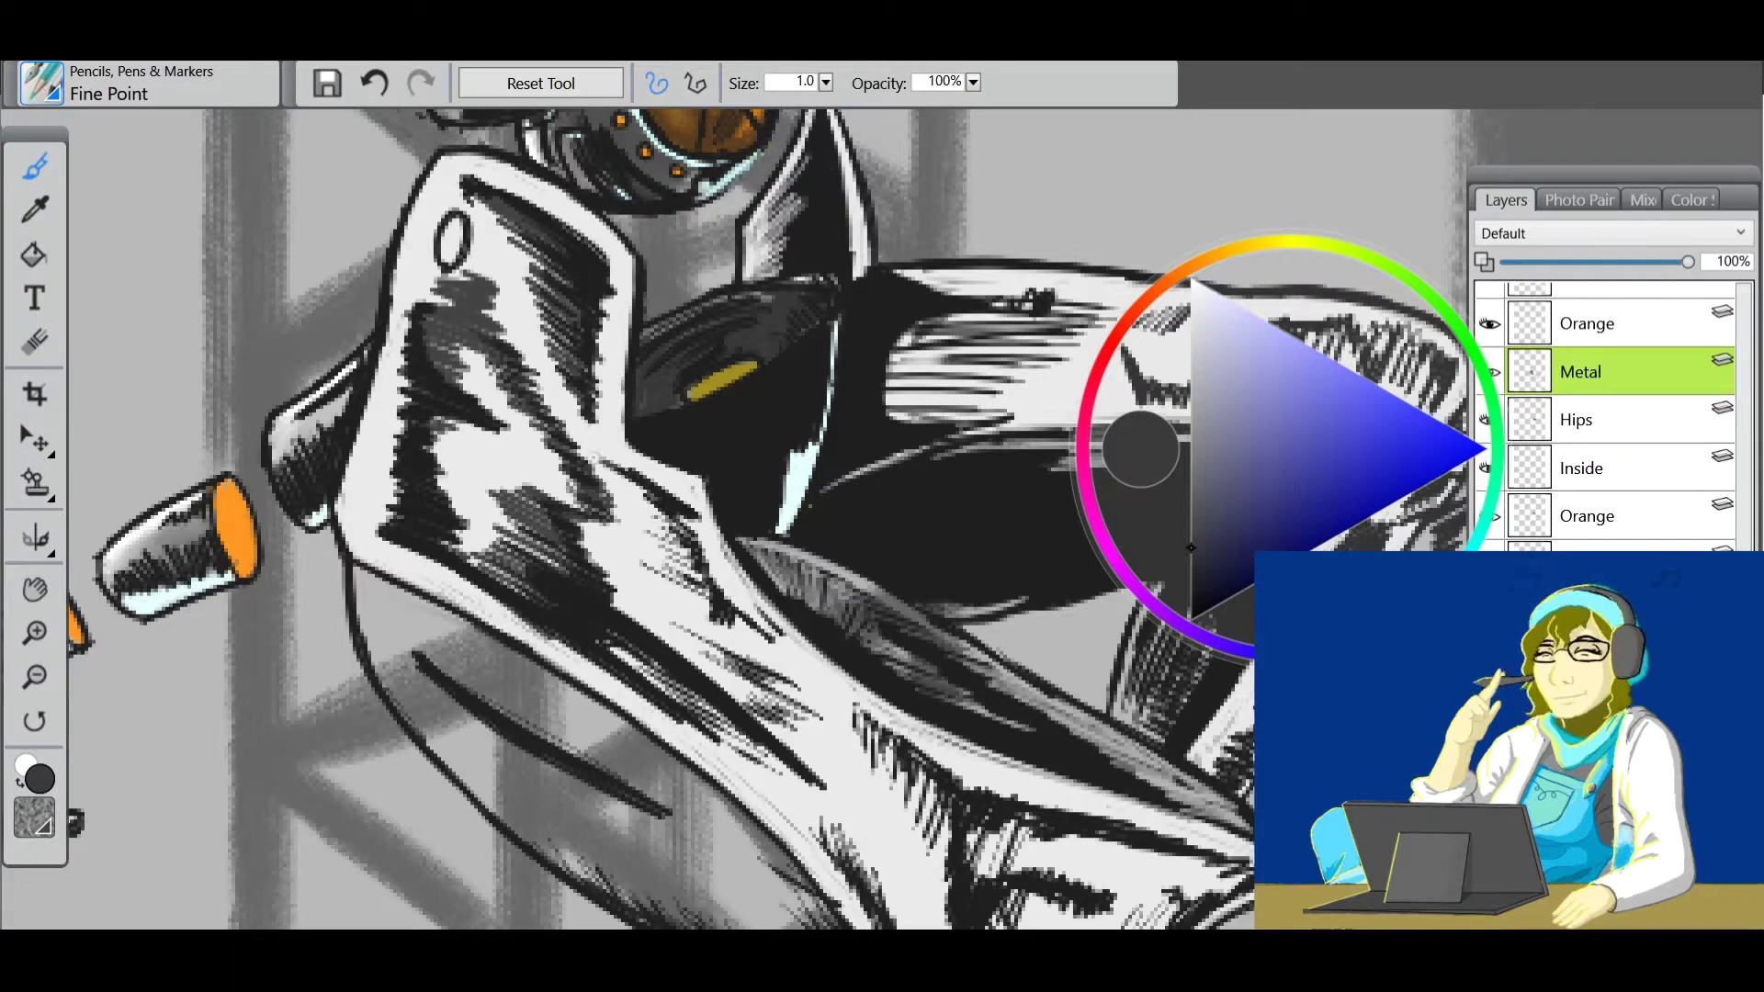
{"action": "left_click_drag", "start_coordinate": [643, 496], "coordinate": [524, 372]}
{"action": "mouse_move", "coordinate": [589, 432]}
{"action": "left_mouse_down"}
{"action": "mouse_move", "coordinate": [492, 335]}
{"action": "mouse_move", "coordinate": [492, 280]}
{"action": "left_mouse_up"}
{"action": "mouse_move", "coordinate": [680, 537]}
{"action": "left_mouse_down"}
{"action": "mouse_move", "coordinate": [606, 492]}
{"action": "mouse_move", "coordinate": [643, 611]}
{"action": "left_mouse_up"}
{"action": "left_click_drag", "start_coordinate": [795, 625], "coordinate": [712, 739]}
{"action": "left_click_drag", "start_coordinate": [809, 689], "coordinate": [689, 795]}
Add mid-grey tones to the centre of the front thigh's armour between the dark shading and the light edges.
{"action": "key", "text": "space"}
{"action": "left_click", "coordinate": [37, 259]}
{"action": "left_click", "coordinate": [505, 450]}
{"action": "left_click", "coordinate": [37, 165]}
{"action": "left_click_drag", "start_coordinate": [542, 198], "coordinate": [460, 289]}
{"action": "mouse_move", "coordinate": [652, 505]}
{"action": "left_mouse_down"}
{"action": "mouse_move", "coordinate": [580, 516]}
{"action": "mouse_move", "coordinate": [754, 702]}
{"action": "mouse_move", "coordinate": [579, 501]}
{"action": "left_mouse_up"}
{"action": "key", "text": "space"}
{"action": "mouse_move", "coordinate": [774, 715]}
{"action": "left_mouse_down"}
{"action": "mouse_move", "coordinate": [749, 588]}
{"action": "mouse_move", "coordinate": [684, 514]}
{"action": "mouse_move", "coordinate": [625, 551]}
{"action": "mouse_move", "coordinate": [552, 533]}
{"action": "left_mouse_up"}
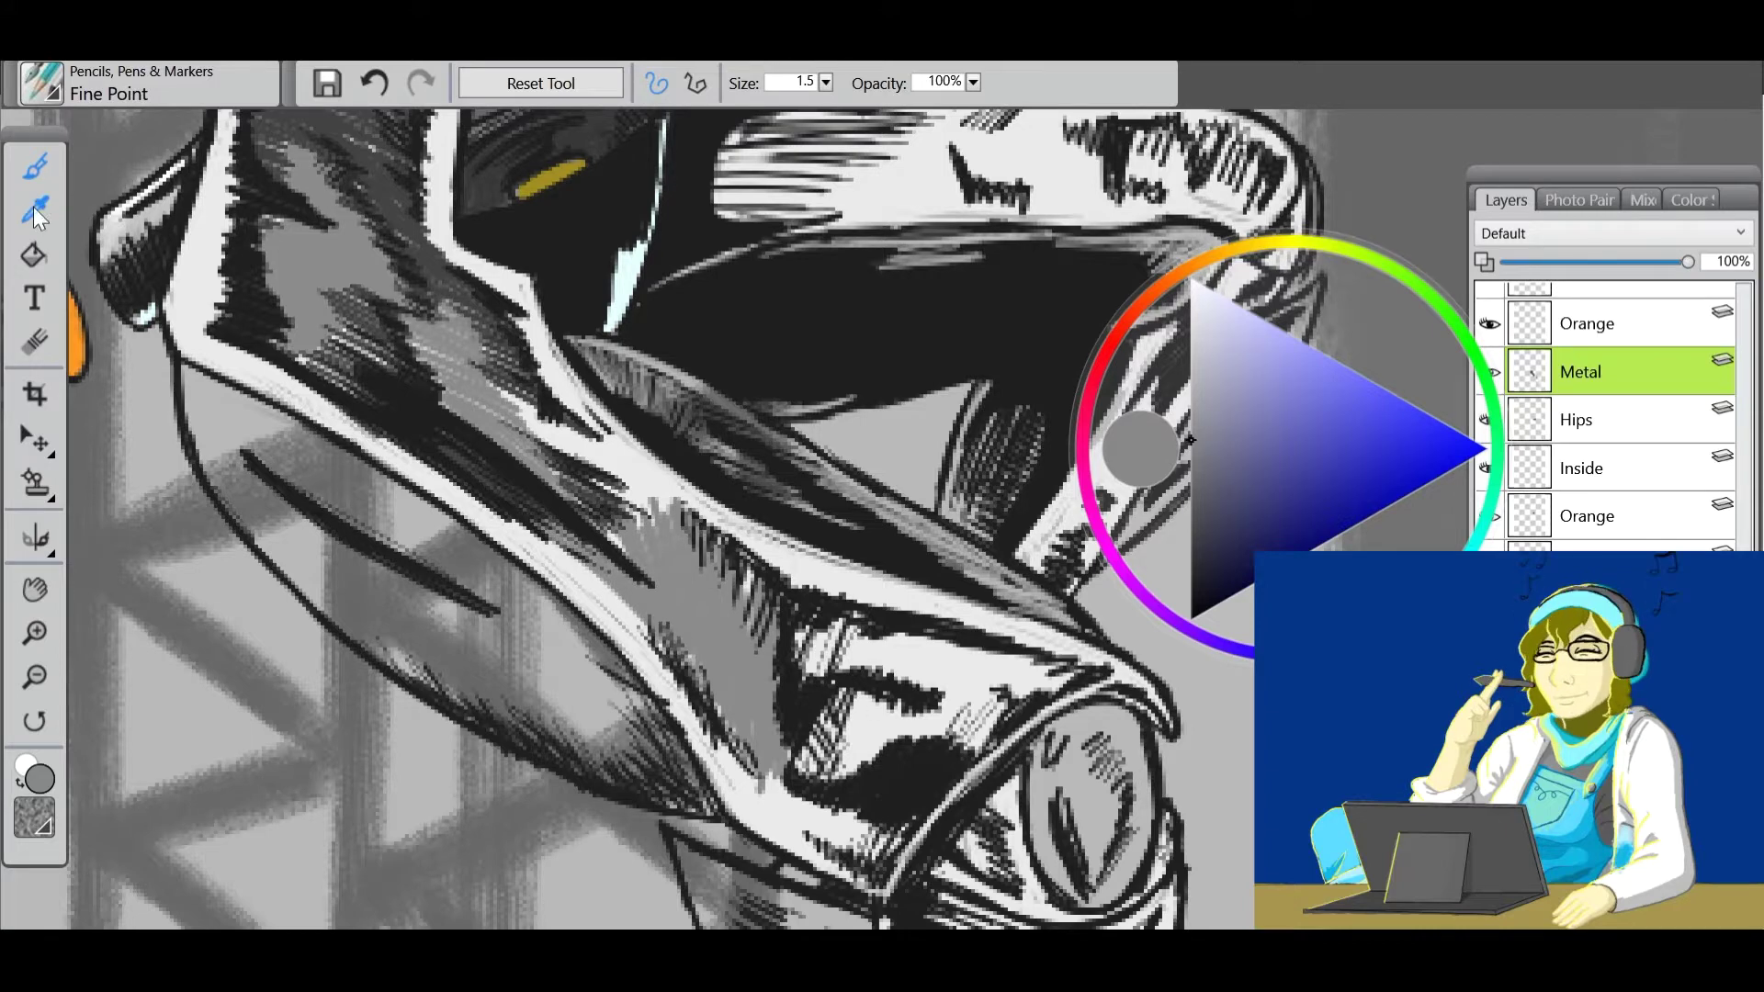
Darken the lower end of the front thigh's armour above the knee with dark grey strokes.
{"action": "left_click", "coordinate": [35, 210]}
{"action": "left_click", "coordinate": [753, 643]}
{"action": "mouse_move", "coordinate": [781, 680]}
{"action": "left_mouse_down"}
{"action": "mouse_move", "coordinate": [679, 514]}
{"action": "mouse_move", "coordinate": [588, 501]}
{"action": "left_mouse_up"}
{"action": "mouse_move", "coordinate": [753, 717]}
{"action": "left_mouse_down"}
{"action": "mouse_move", "coordinate": [862, 857]}
{"action": "mouse_move", "coordinate": [790, 776]}
{"action": "mouse_move", "coordinate": [873, 689]}
{"action": "left_mouse_up"}
{"action": "mouse_move", "coordinate": [964, 744]}
{"action": "left_mouse_down"}
{"action": "mouse_move", "coordinate": [1066, 670]}
{"action": "mouse_move", "coordinate": [868, 629]}
{"action": "mouse_move", "coordinate": [809, 675]}
{"action": "left_mouse_up"}
Tone down the near-white patches above the front knee with light grey strokes.
{"action": "left_click", "coordinate": [35, 210]}
{"action": "left_click", "coordinate": [606, 441]}
{"action": "left_click", "coordinate": [33, 256]}
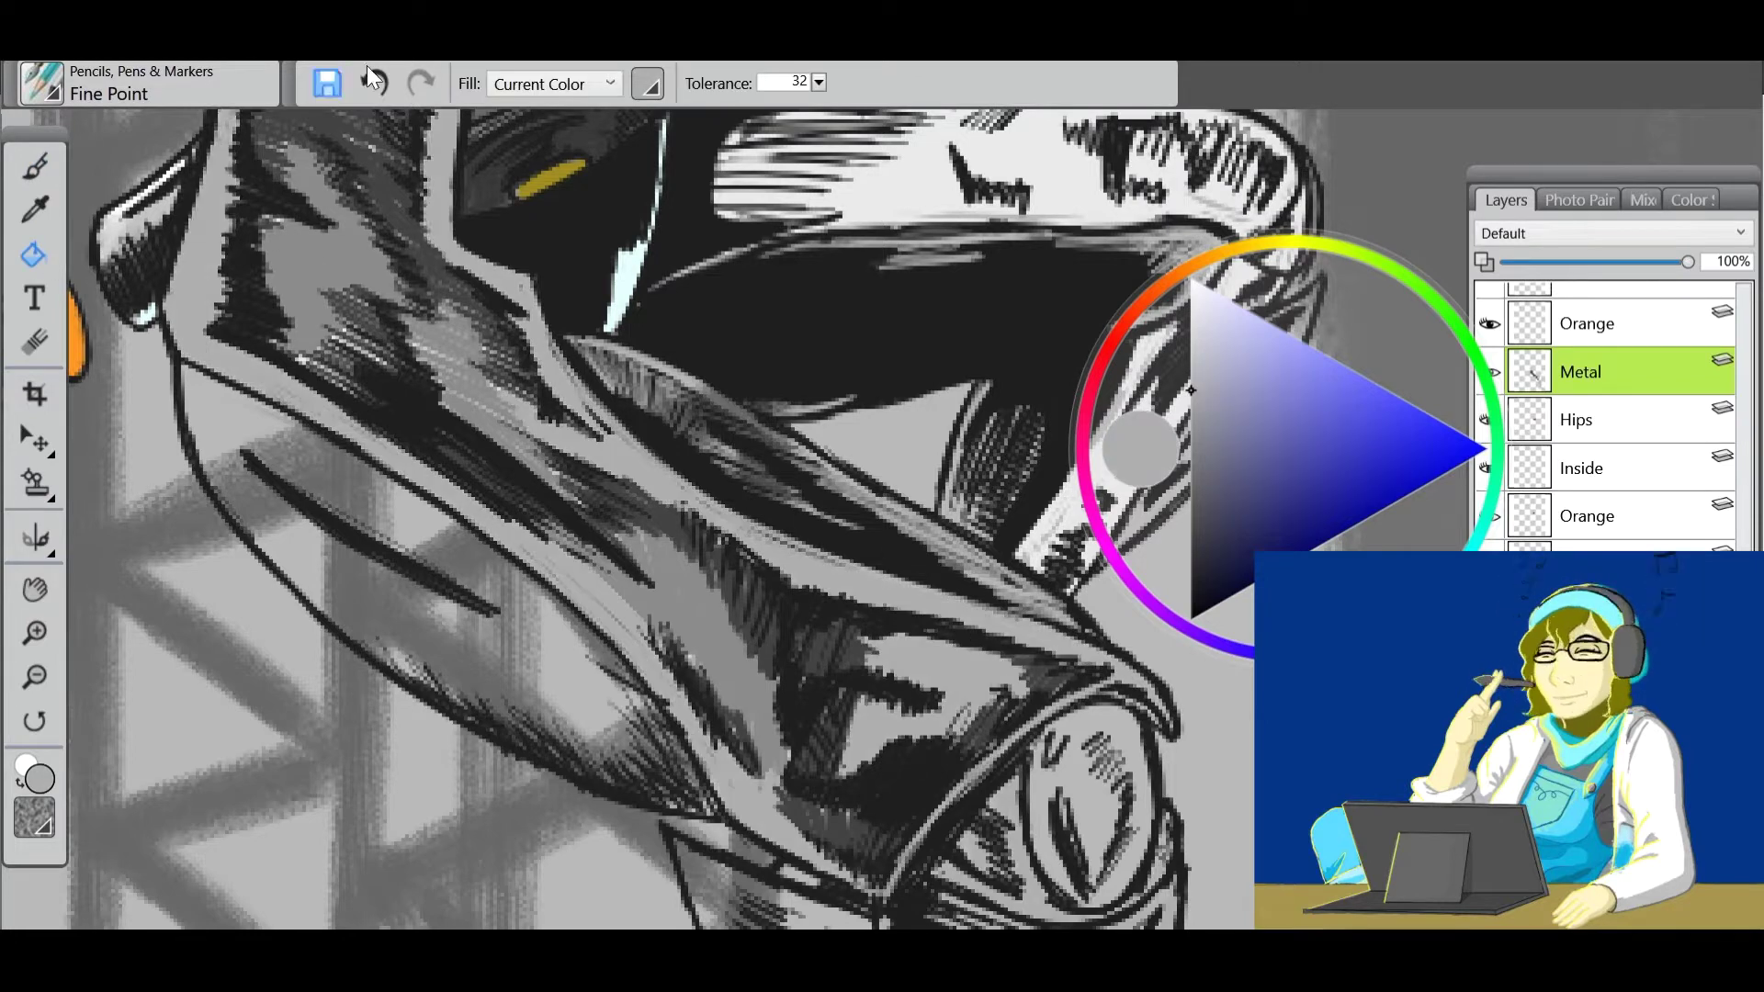
{"action": "left_click", "coordinate": [588, 515]}
{"action": "left_click", "coordinate": [35, 165]}
{"action": "left_click_drag", "start_coordinate": [965, 698], "coordinate": [873, 763]}
{"action": "mouse_move", "coordinate": [1020, 643]}
{"action": "left_mouse_down"}
{"action": "mouse_move", "coordinate": [909, 698]}
{"action": "mouse_move", "coordinate": [871, 634]}
{"action": "left_mouse_up"}
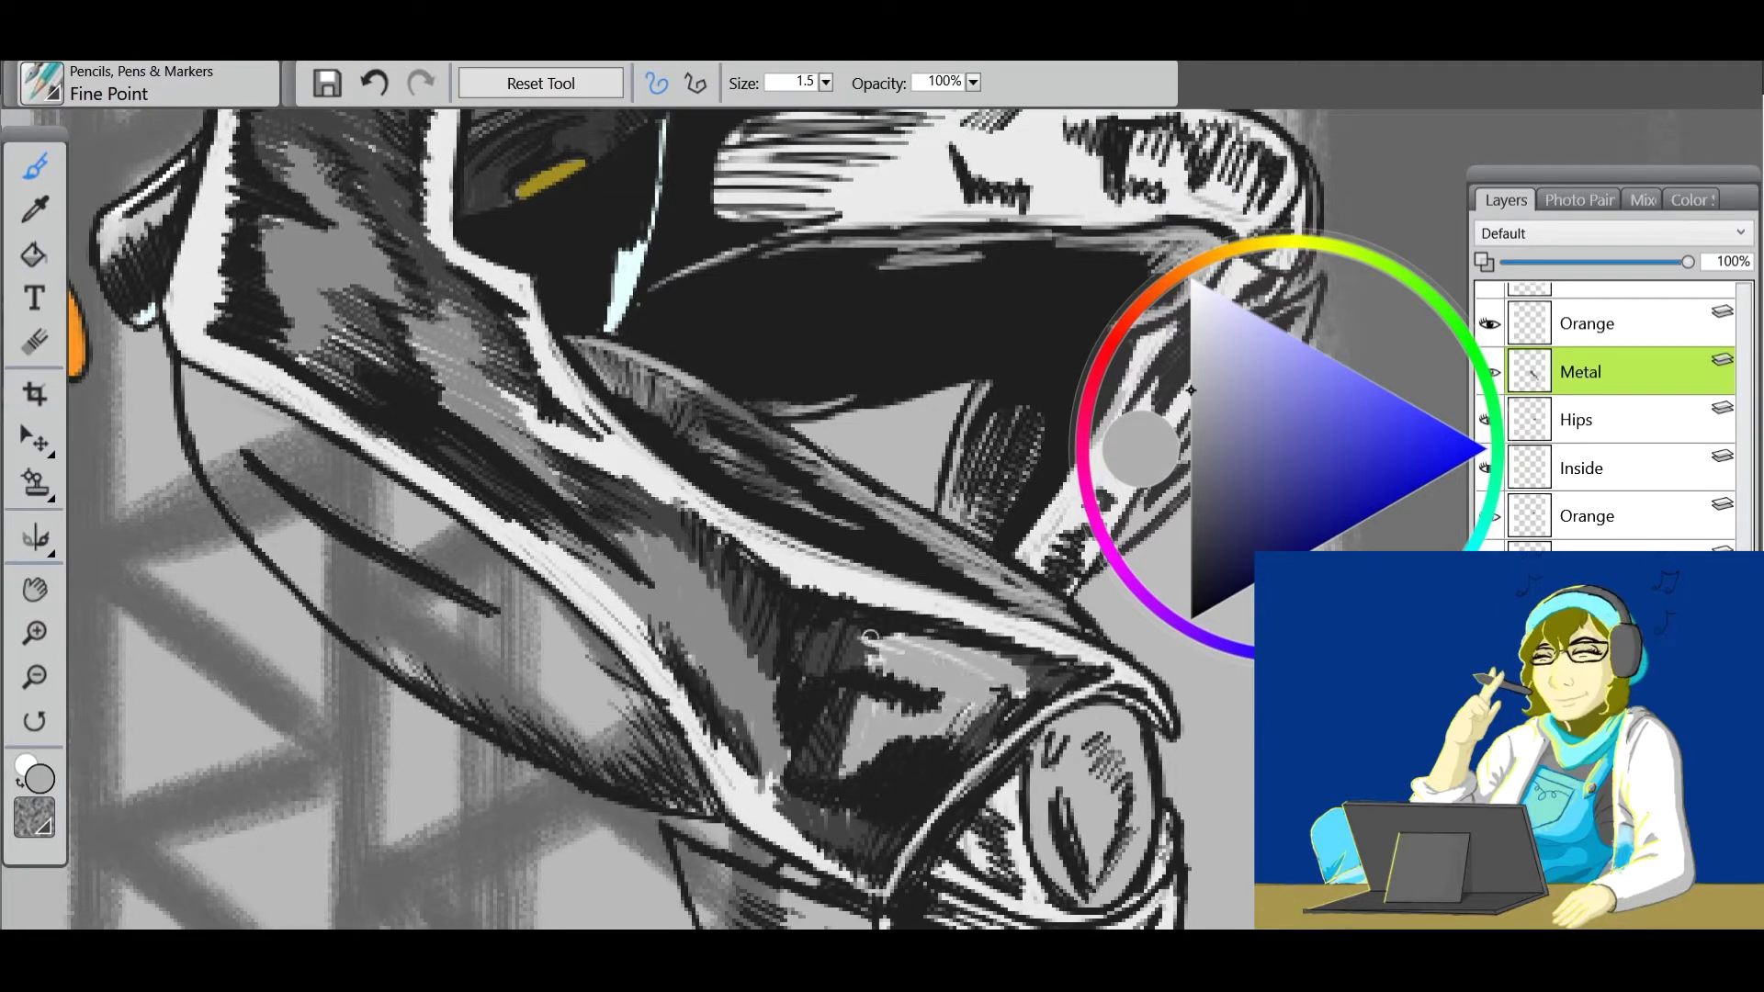
Shade the armour around the front knee's round joint with dark grey.
{"action": "left_click", "coordinate": [1117, 691], "text": "alt"}
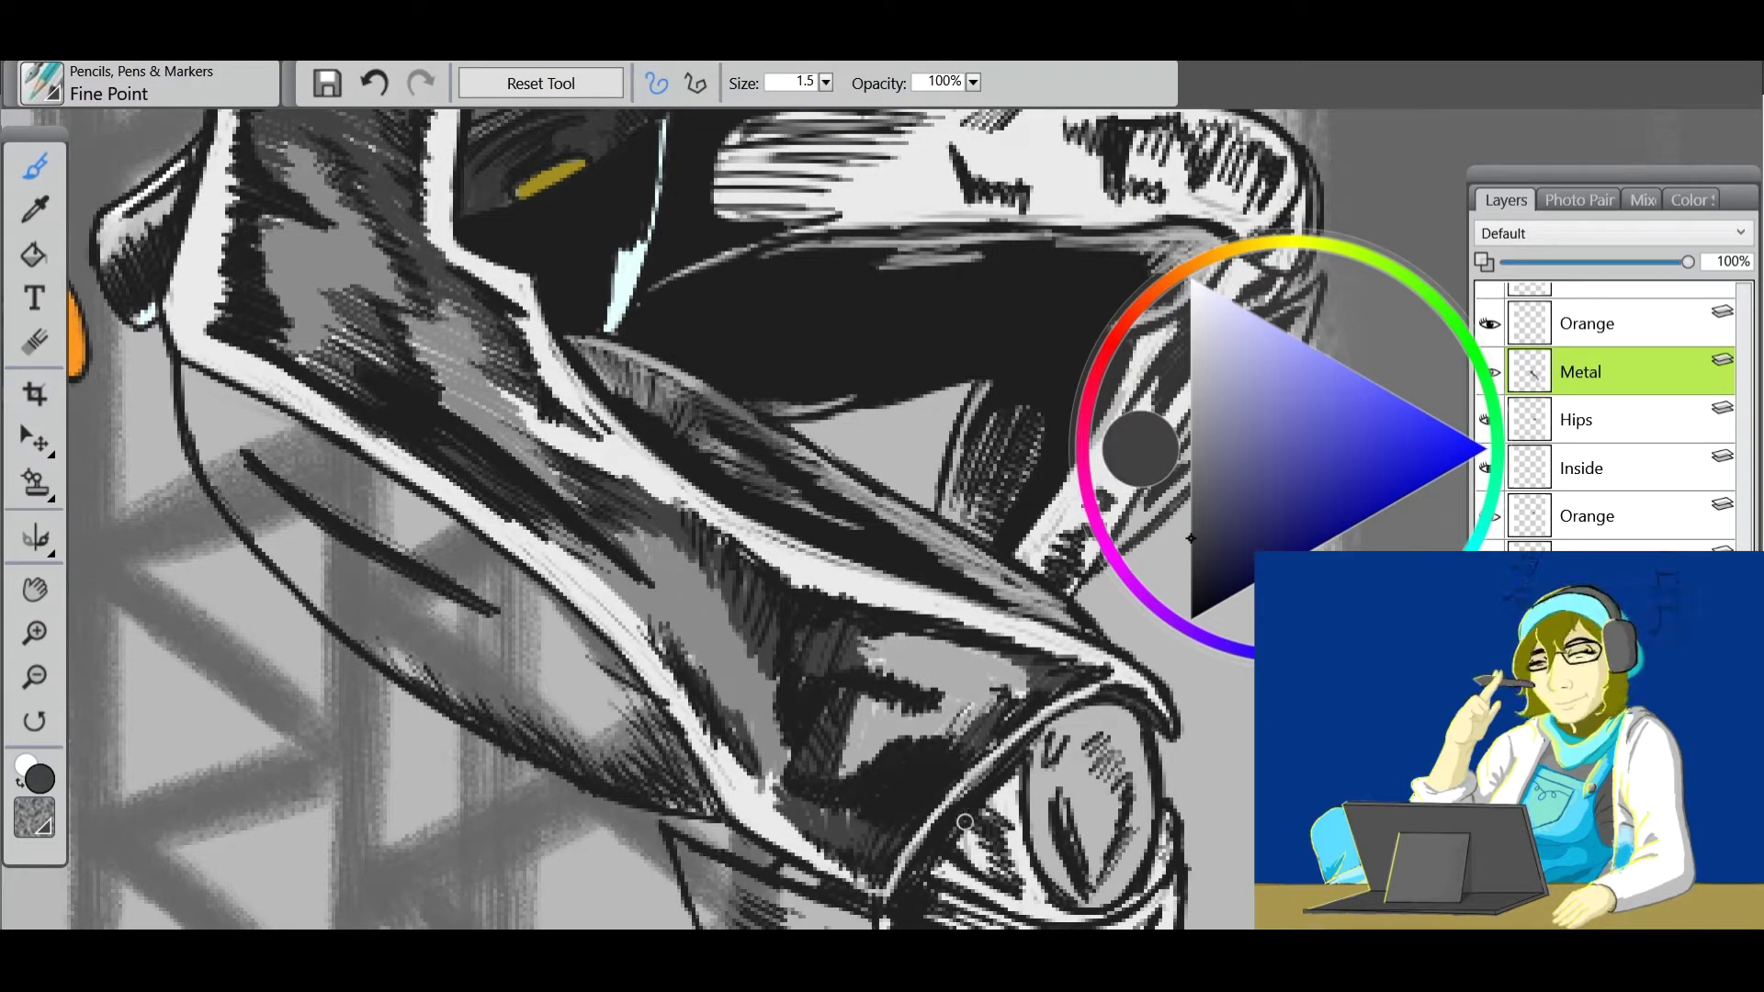
{"action": "left_click_drag", "start_coordinate": [1011, 781], "coordinate": [955, 877]}
{"action": "left_click_drag", "start_coordinate": [1048, 845], "coordinate": [928, 919]}
{"action": "left_click_drag", "start_coordinate": [1033, 785], "coordinate": [1001, 905]}
Paint pale cyan highlights along the front thigh armour's upper edge, knee rim and centre.
{"action": "left_click_drag", "start_coordinate": [231, 482], "coordinate": [359, 807]}
{"action": "key", "text": "alt+Tab"}
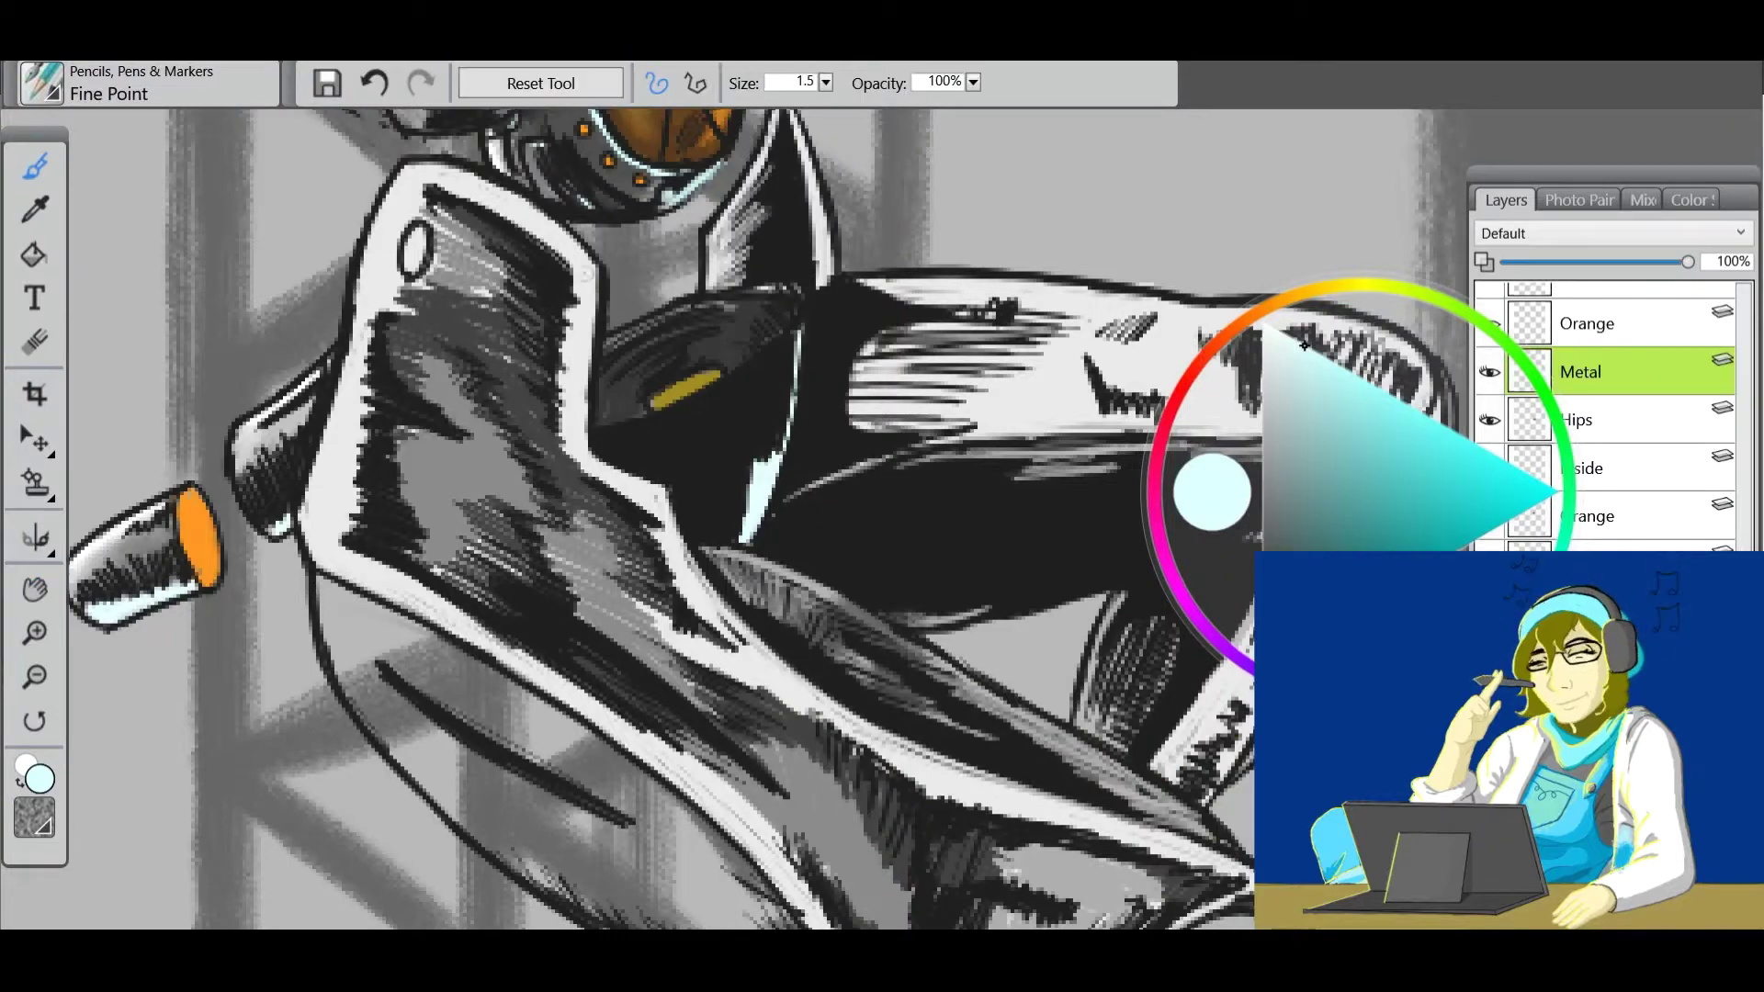
{"action": "left_click_drag", "start_coordinate": [496, 189], "coordinate": [586, 404]}
{"action": "left_click_drag", "start_coordinate": [739, 643], "coordinate": [910, 755]}
{"action": "left_click_drag", "start_coordinate": [919, 643], "coordinate": [716, 470]}
{"action": "mouse_move", "coordinate": [749, 595]}
{"action": "left_mouse_down"}
{"action": "mouse_move", "coordinate": [987, 669]}
{"action": "mouse_move", "coordinate": [1094, 740]}
{"action": "left_mouse_up"}
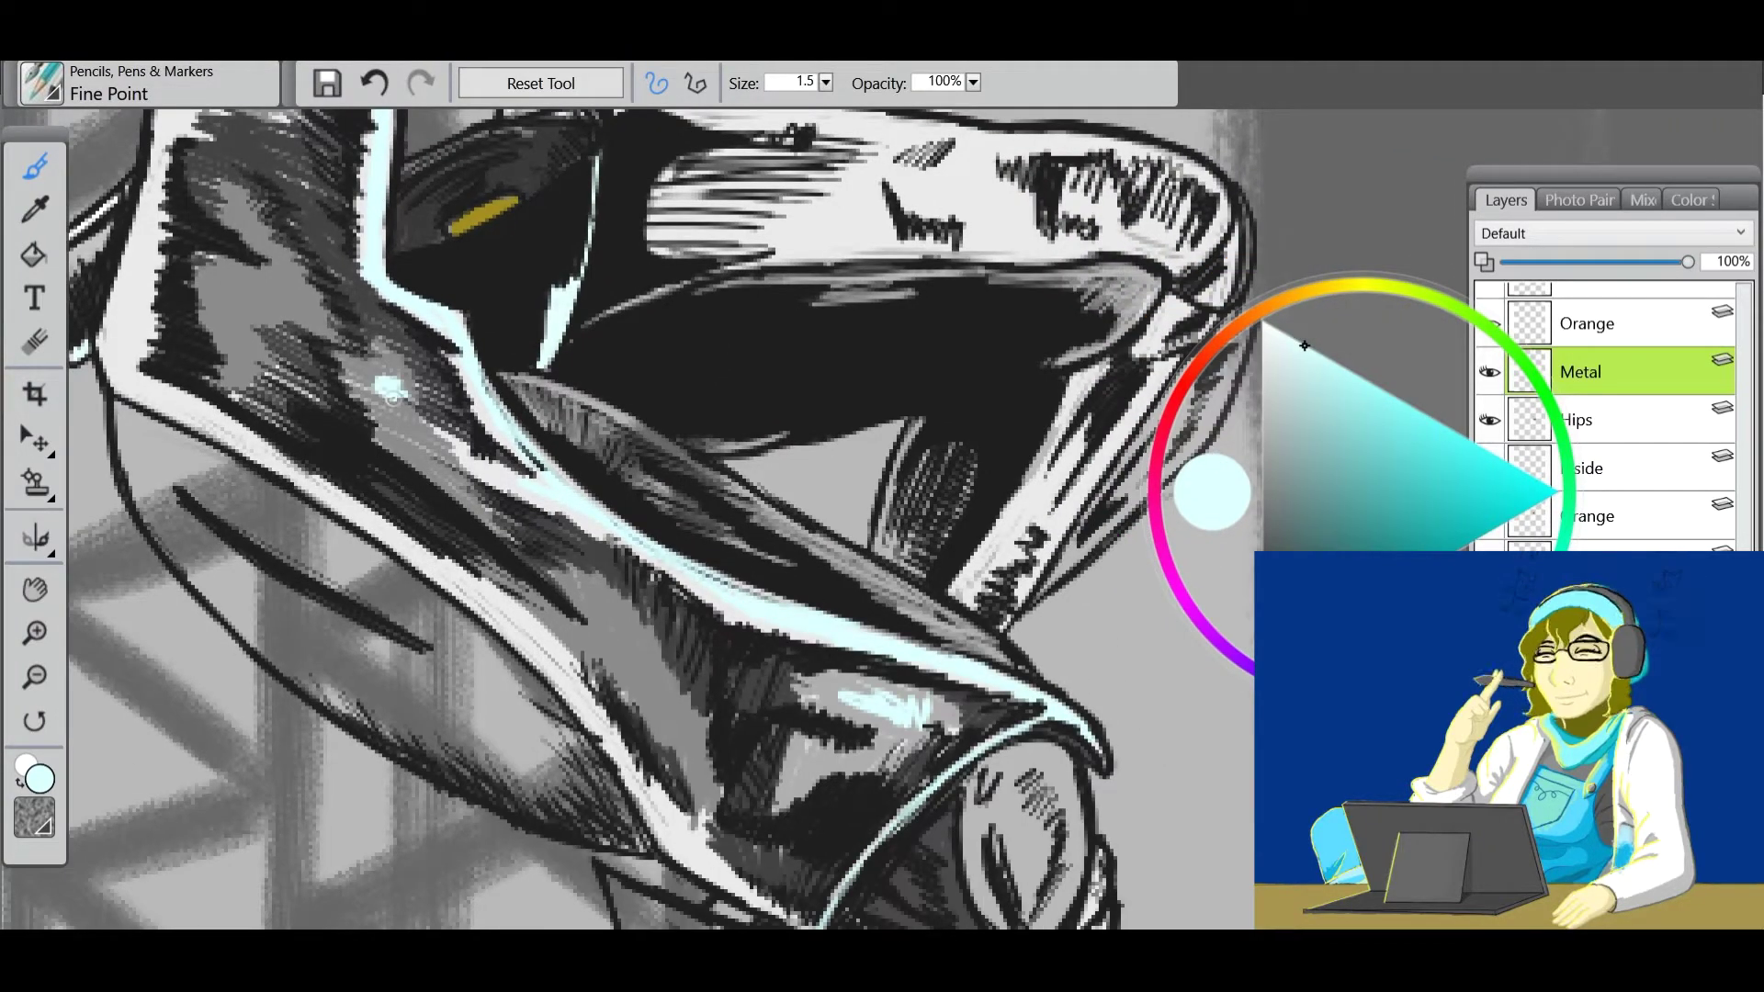
Whiten the front thigh armour's lower edge and blend its shading with the Directional Diffuser, raising the brush size to 8.8.
{"action": "left_click", "coordinate": [676, 438], "text": "ctrl+alt"}
{"action": "key", "text": "alt"}
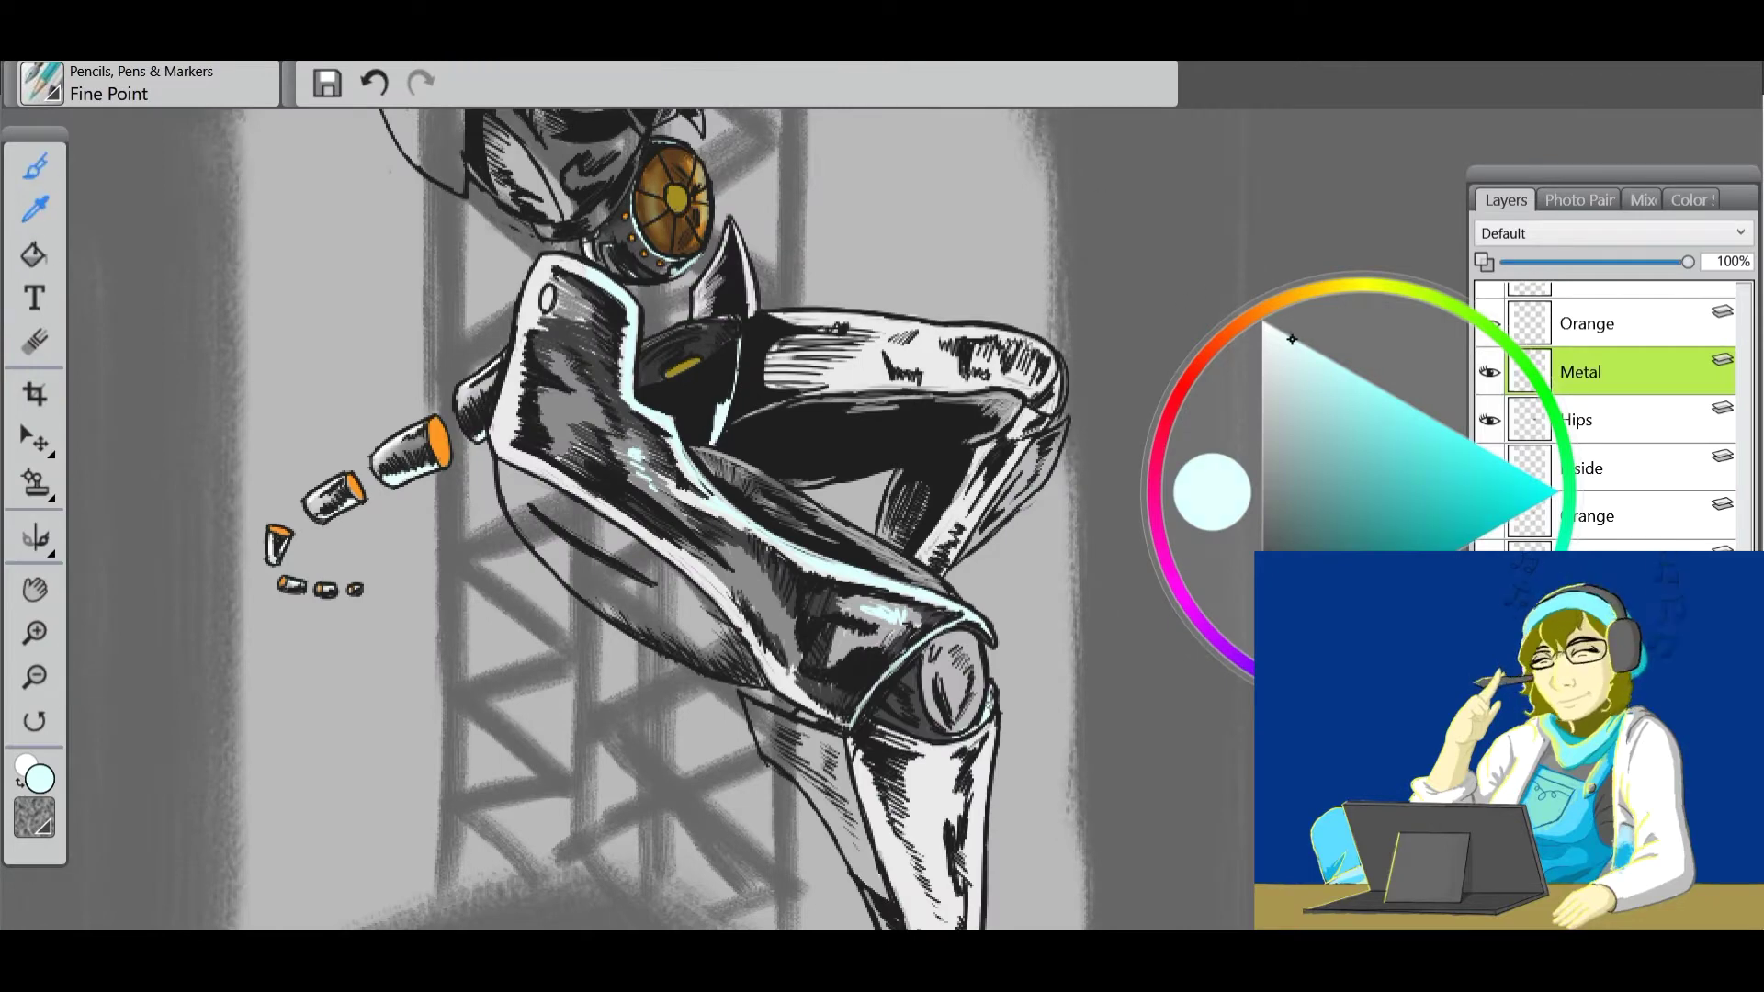
{"action": "left_click", "coordinate": [529, 301], "text": "alt"}
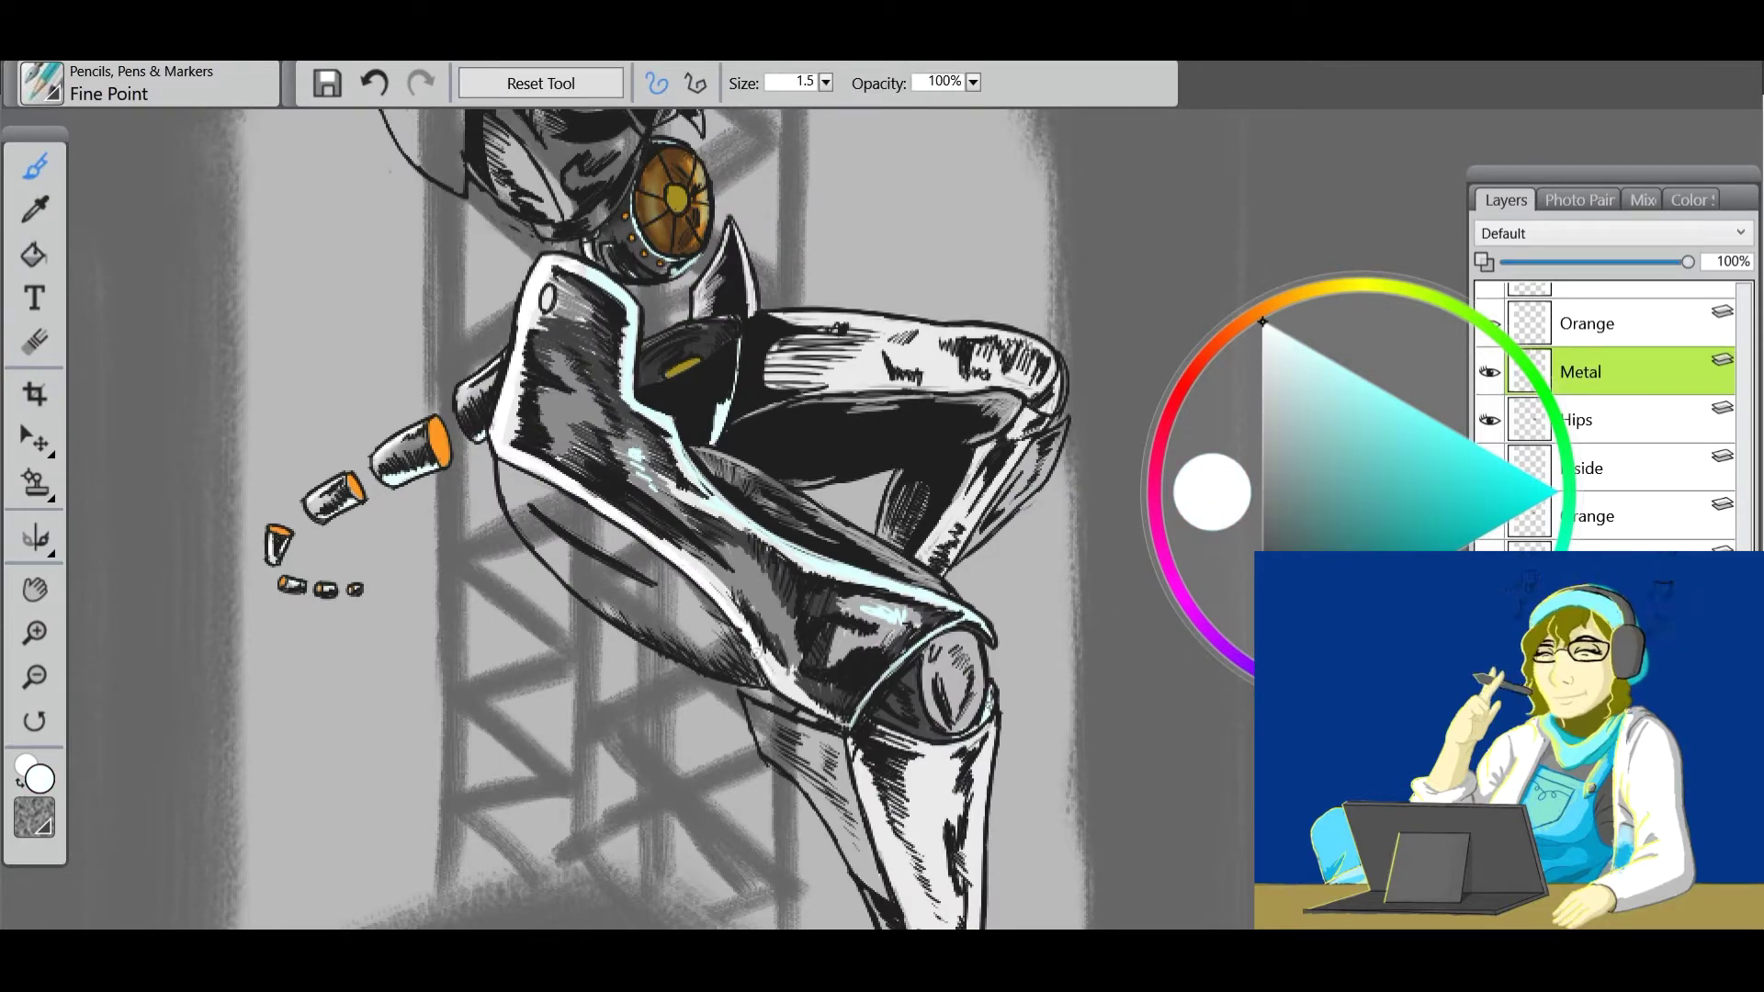
{"action": "left_click", "coordinate": [41, 83]}
{"action": "left_click", "coordinate": [368, 257]}
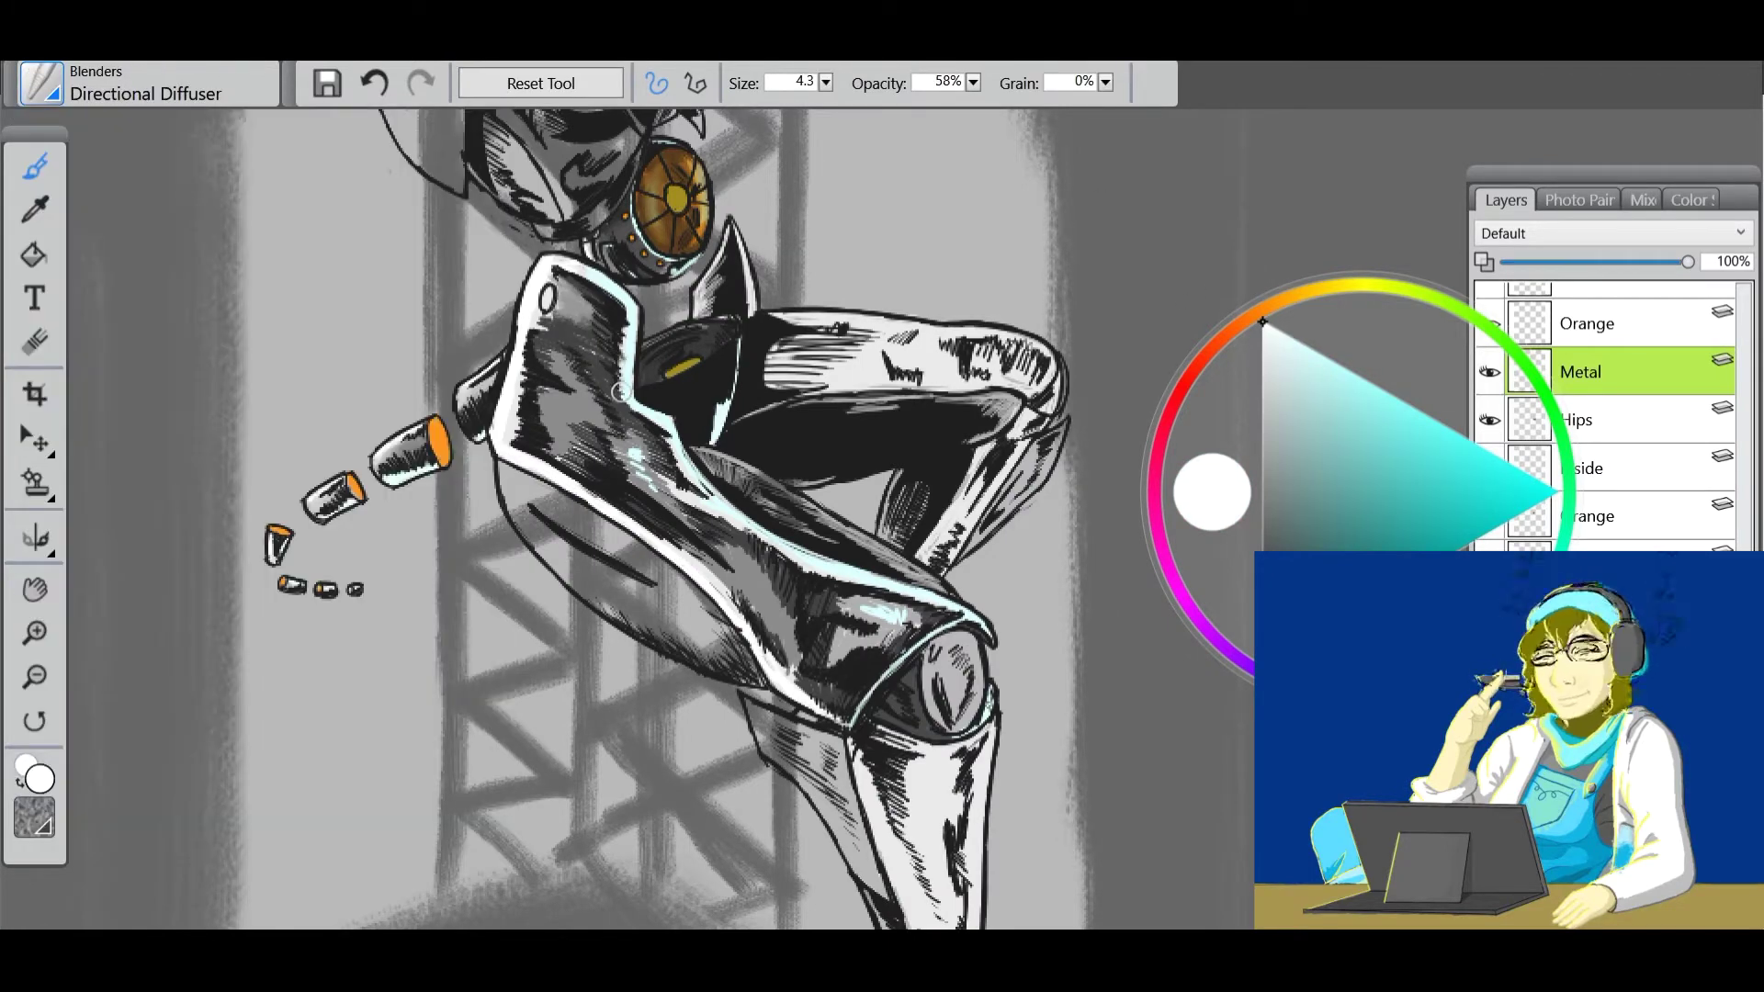
{"action": "left_click_drag", "start_coordinate": [625, 406], "coordinate": [631, 447]}
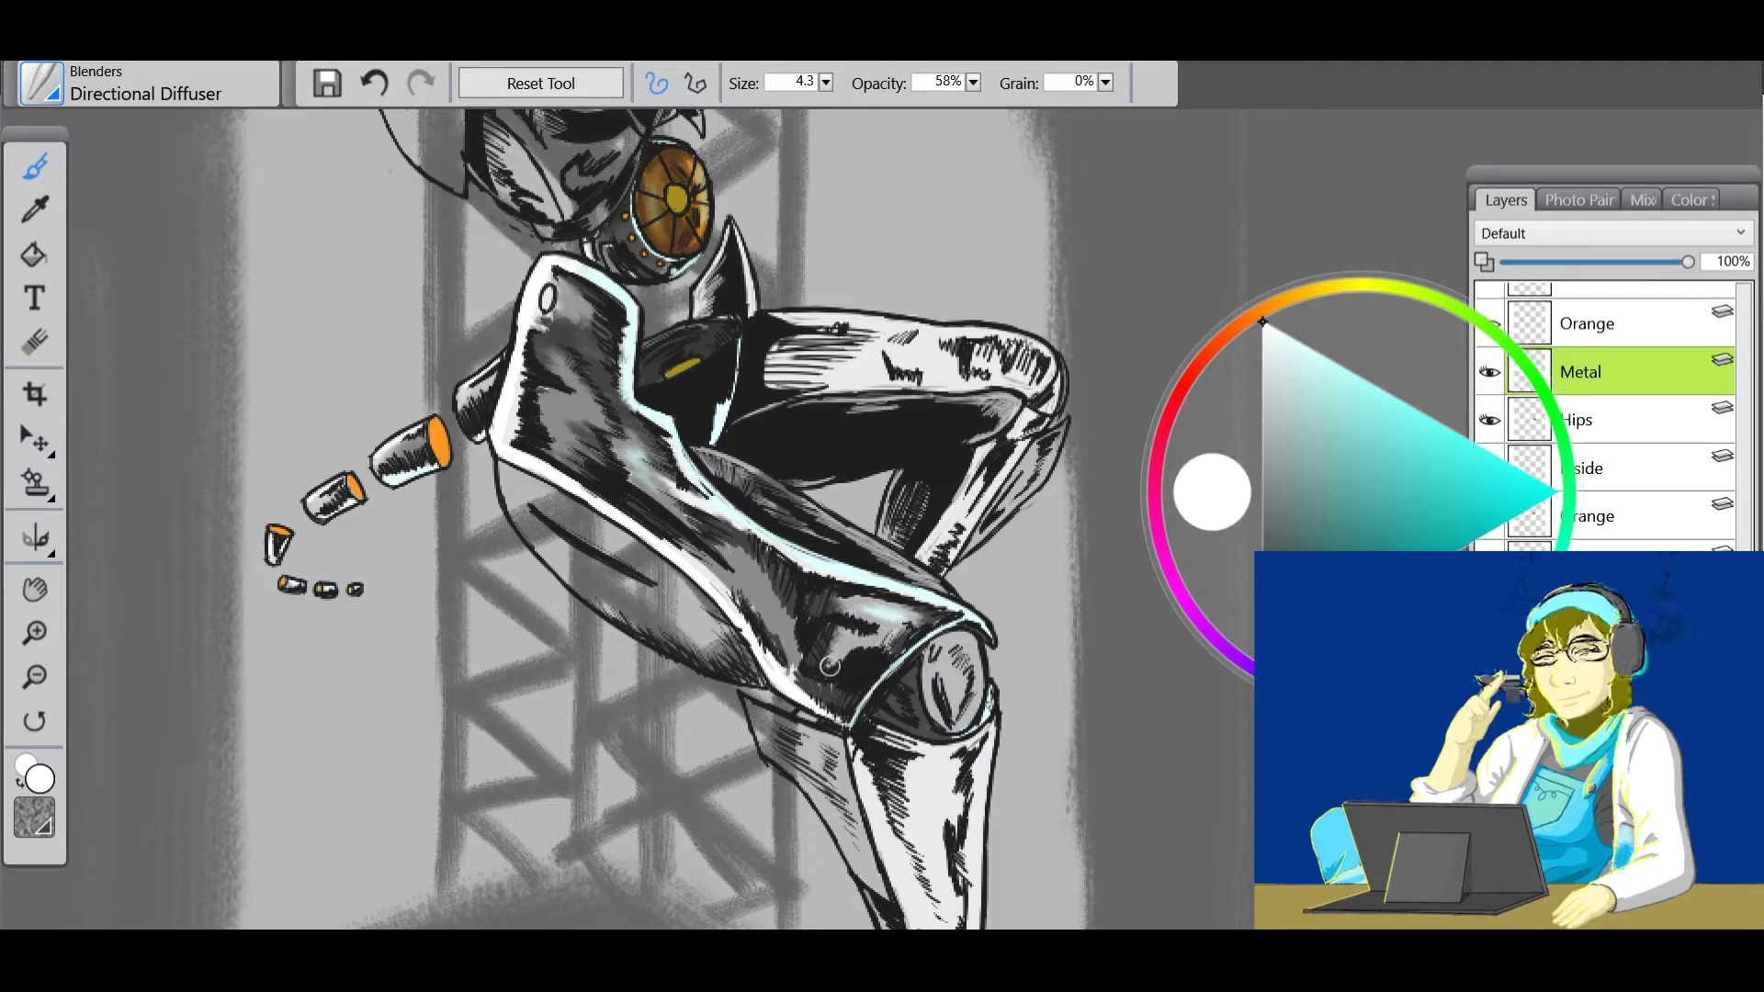
{"action": "left_click_drag", "start_coordinate": [825, 82], "coordinate": [832, 101]}
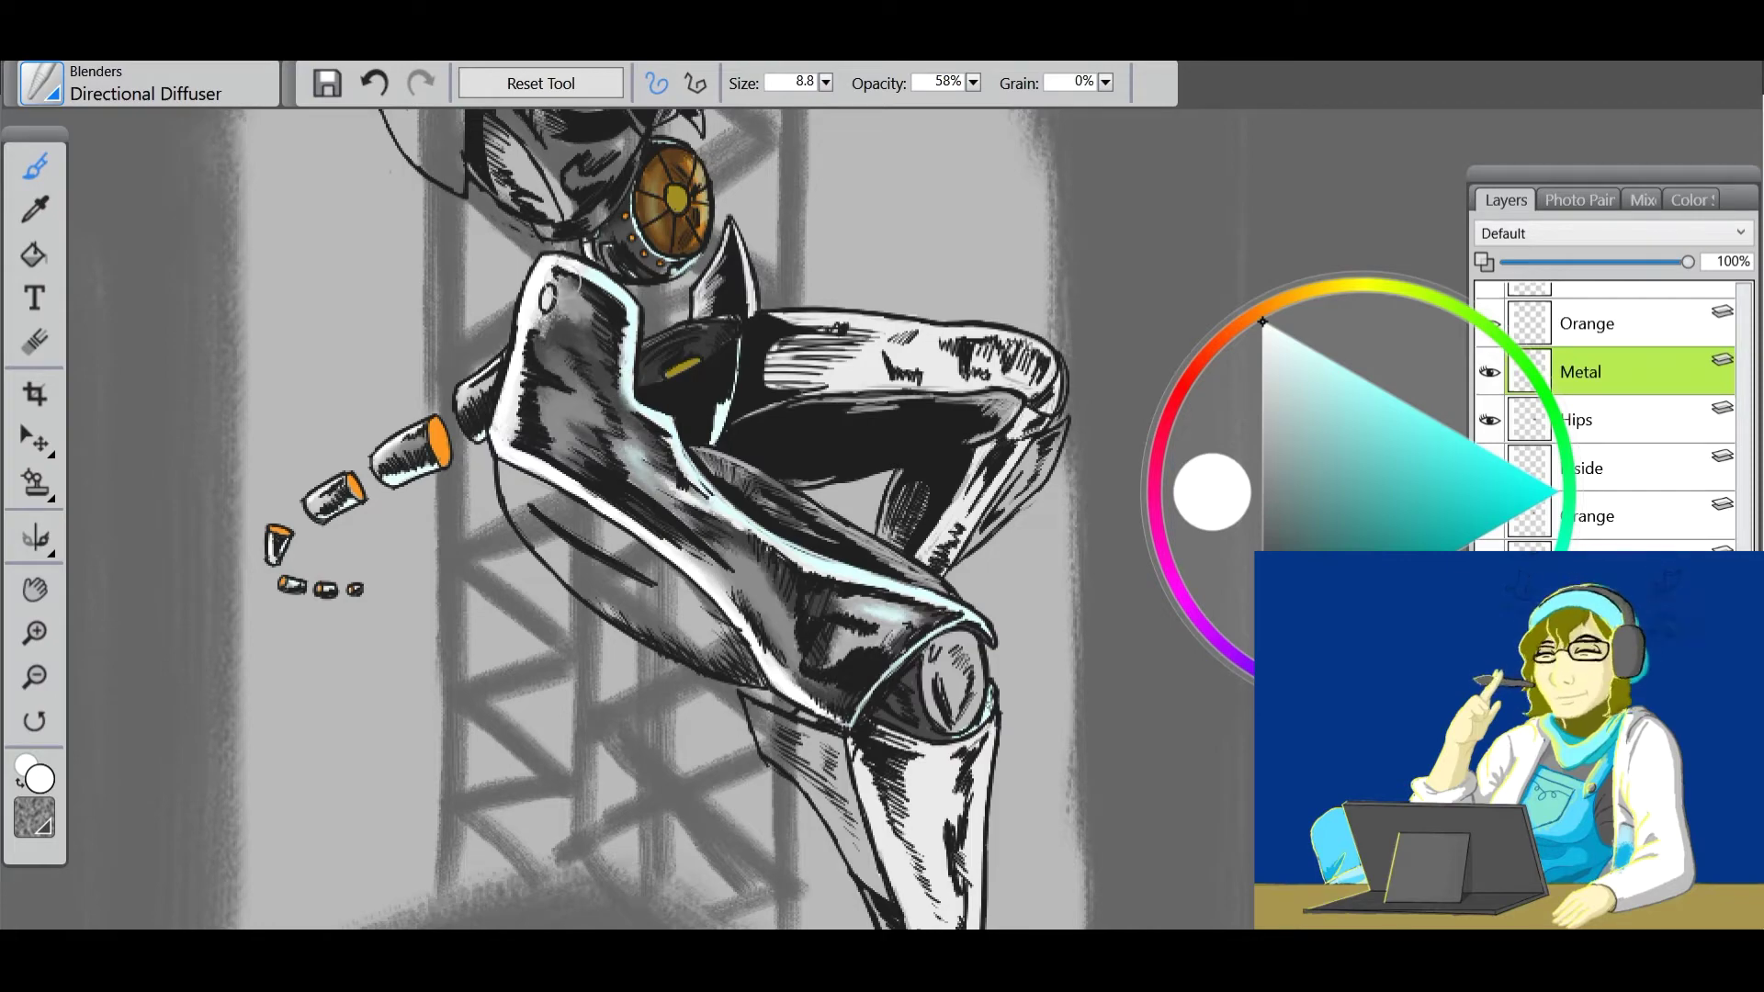
Paint pale cyan highlights along the front lower leg's outer edge and ankle with the Fine Point pen.
{"action": "left_click", "coordinate": [35, 678]}
{"action": "left_click", "coordinate": [35, 589]}
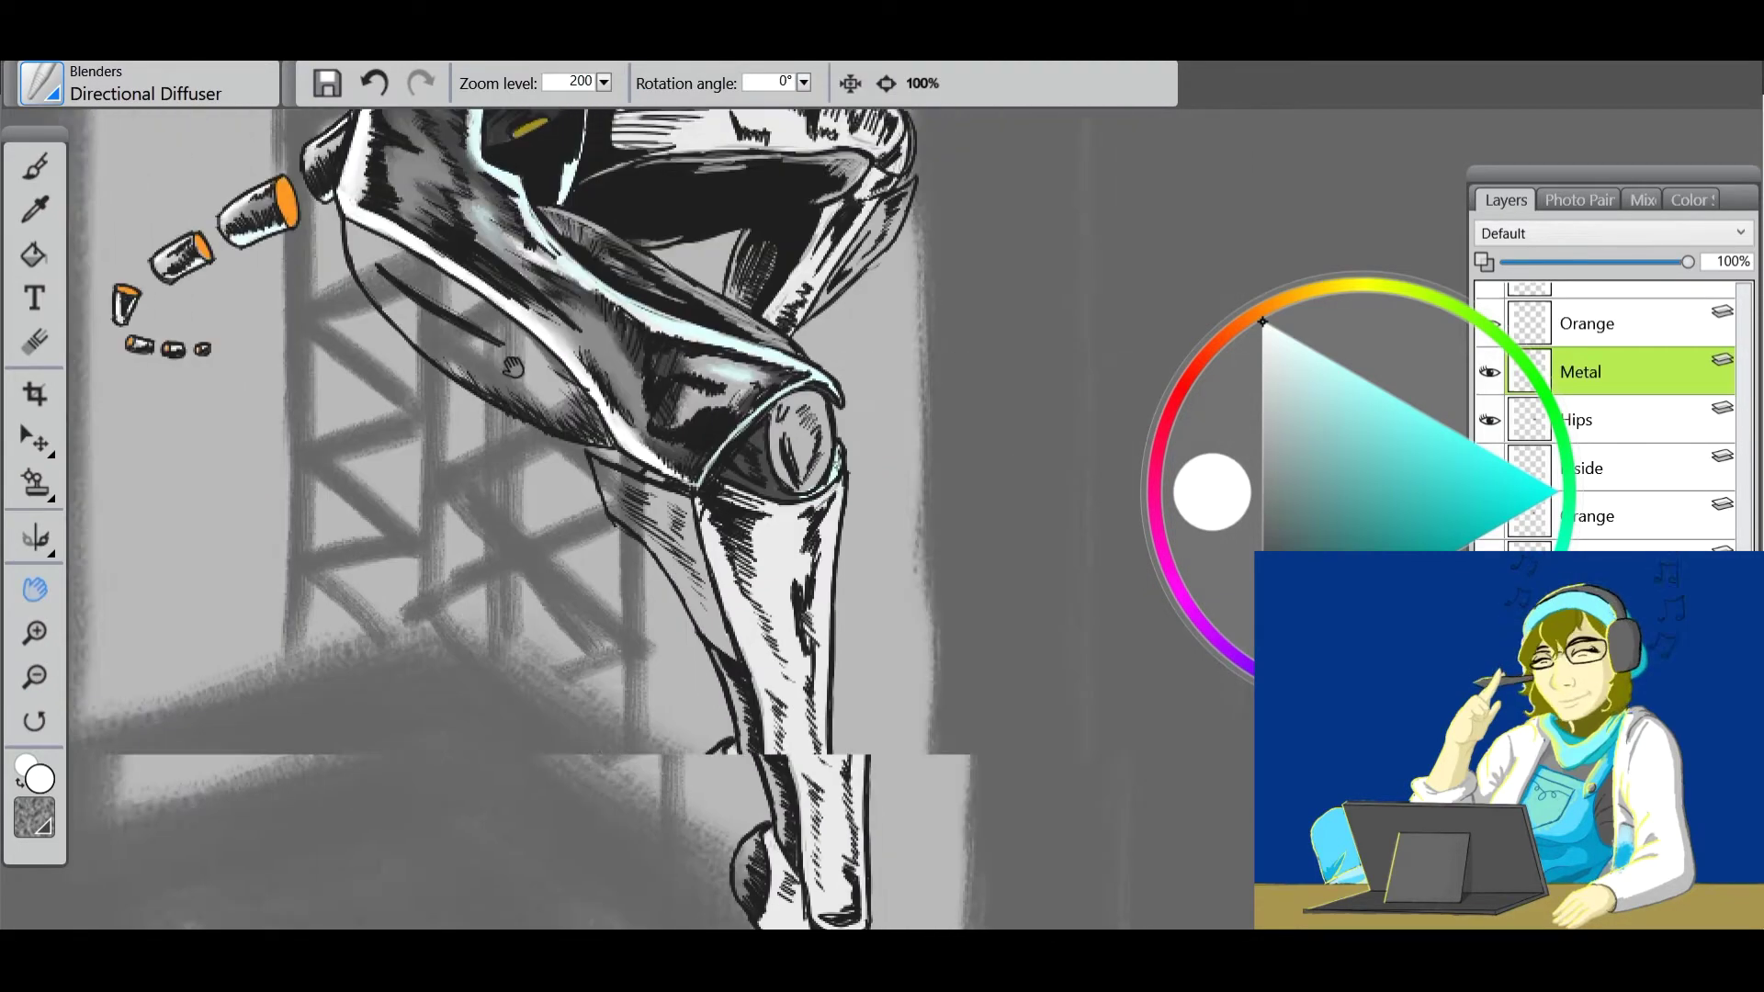
{"action": "left_click_drag", "start_coordinate": [512, 367], "coordinate": [475, 307]}
{"action": "key", "text": "b"}
{"action": "left_click", "coordinate": [1302, 345]}
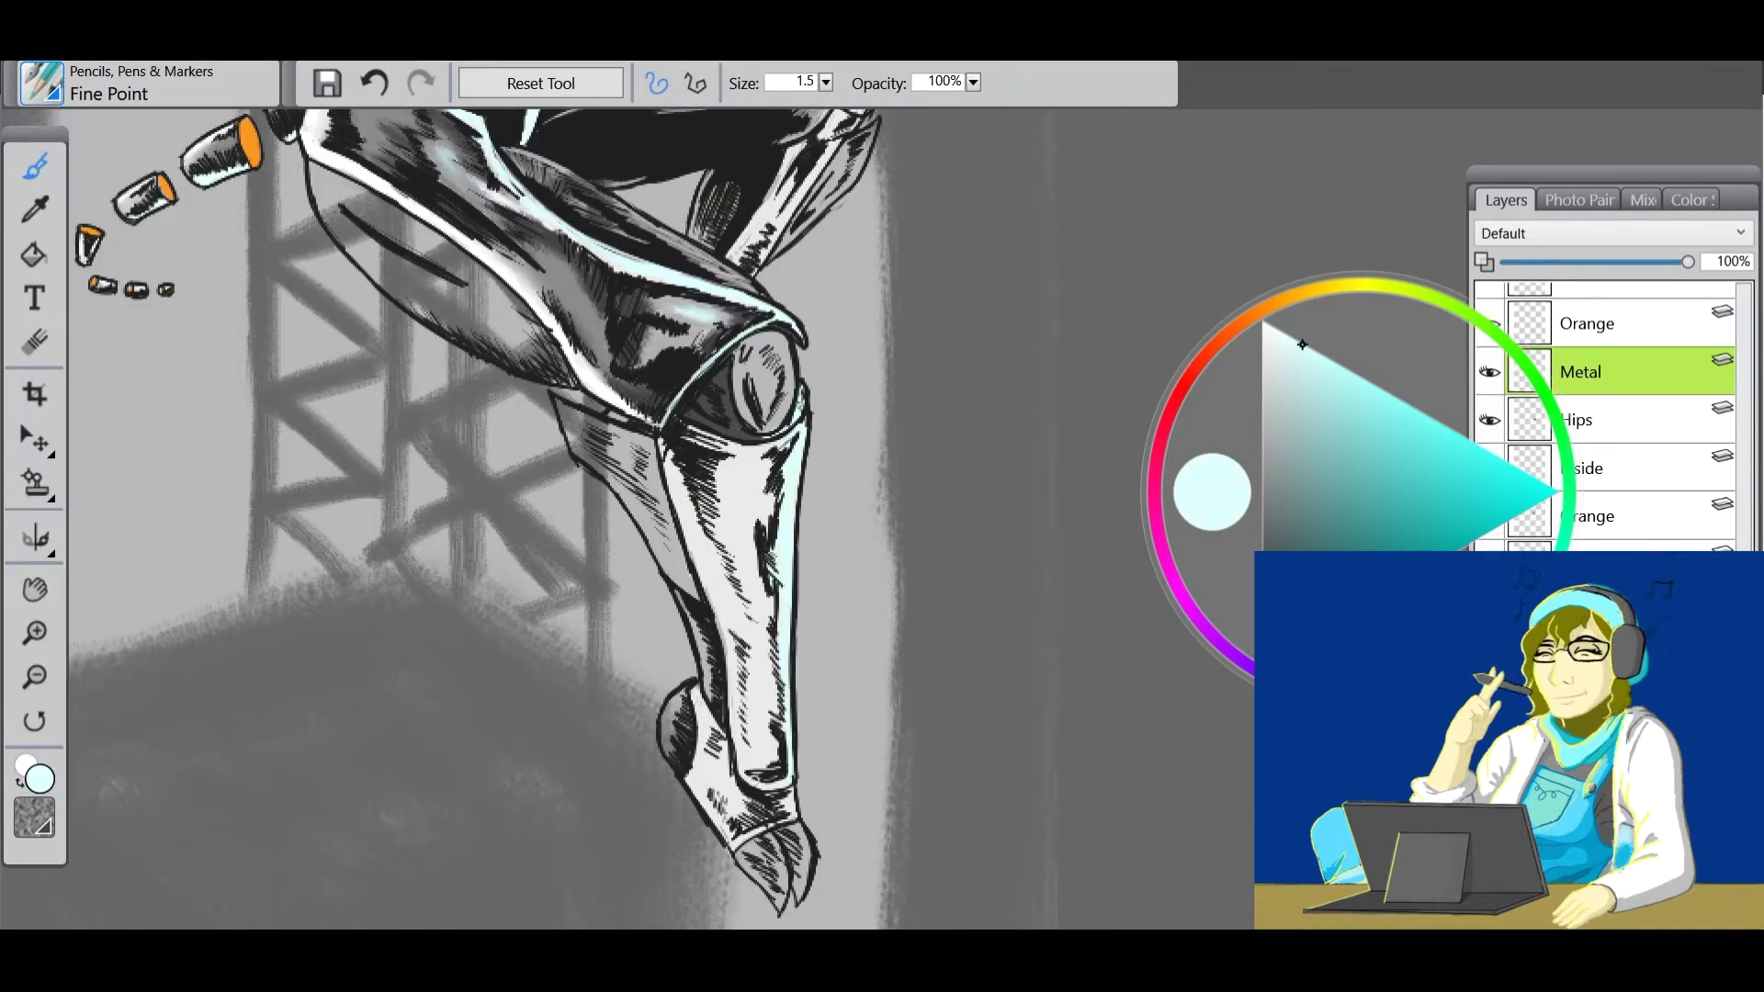
Shade the front lower leg's armour with dark grey strokes from below the knee to the ankle.
{"action": "left_click", "coordinate": [667, 441], "text": "alt"}
{"action": "left_click_drag", "start_coordinate": [749, 511], "coordinate": [697, 594]}
{"action": "left_click_drag", "start_coordinate": [777, 538], "coordinate": [766, 588]}
{"action": "mouse_move", "coordinate": [750, 586]}
{"action": "left_mouse_down"}
{"action": "mouse_move", "coordinate": [730, 601]}
{"action": "mouse_move", "coordinate": [773, 705]}
{"action": "left_mouse_up"}
{"action": "mouse_move", "coordinate": [784, 638]}
{"action": "left_mouse_down"}
{"action": "mouse_move", "coordinate": [769, 725]}
{"action": "mouse_move", "coordinate": [738, 768]}
{"action": "left_mouse_up"}
{"action": "left_click_drag", "start_coordinate": [775, 666], "coordinate": [747, 696]}
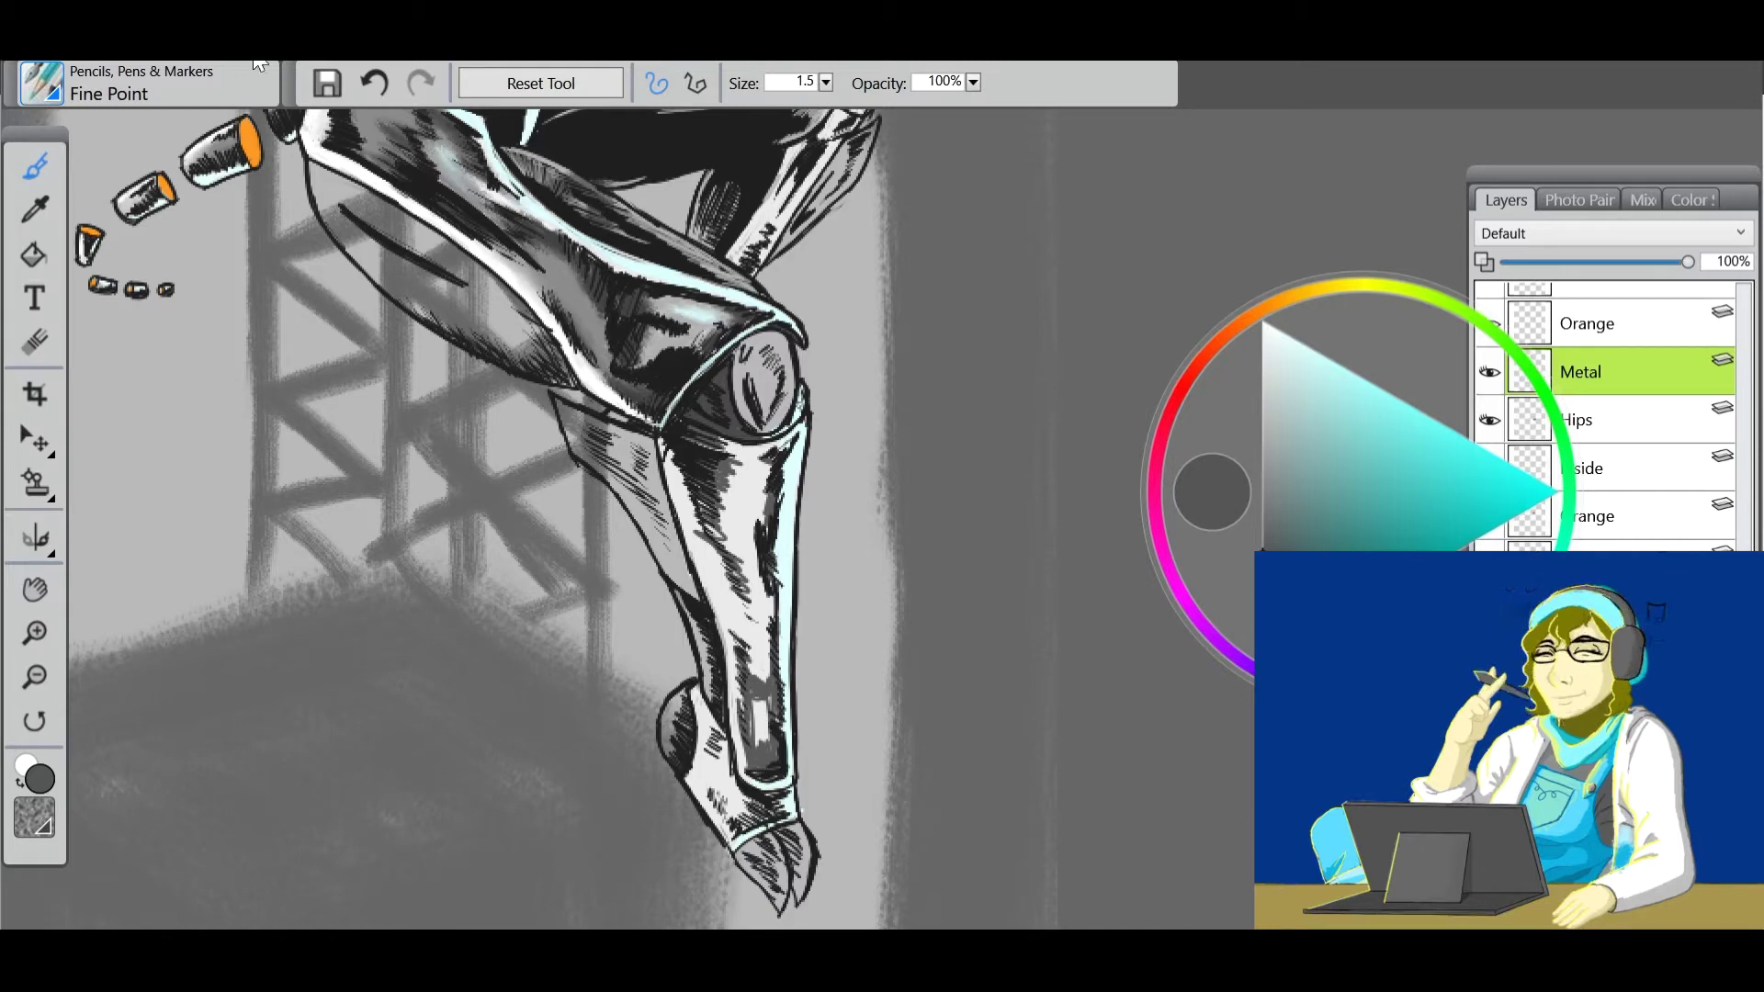
Add mid-grey tones down the middle of the front lower leg's armour.
{"action": "left_click", "coordinate": [1262, 488]}
{"action": "left_click_drag", "start_coordinate": [770, 443], "coordinate": [724, 508]}
{"action": "left_click_drag", "start_coordinate": [762, 498], "coordinate": [727, 552]}
{"action": "left_click_drag", "start_coordinate": [765, 705], "coordinate": [752, 748]}
Add light grey and white highlights to the front lower leg's armour and foot.
{"action": "left_click", "coordinate": [1263, 395]}
{"action": "left_click", "coordinate": [1263, 322]}
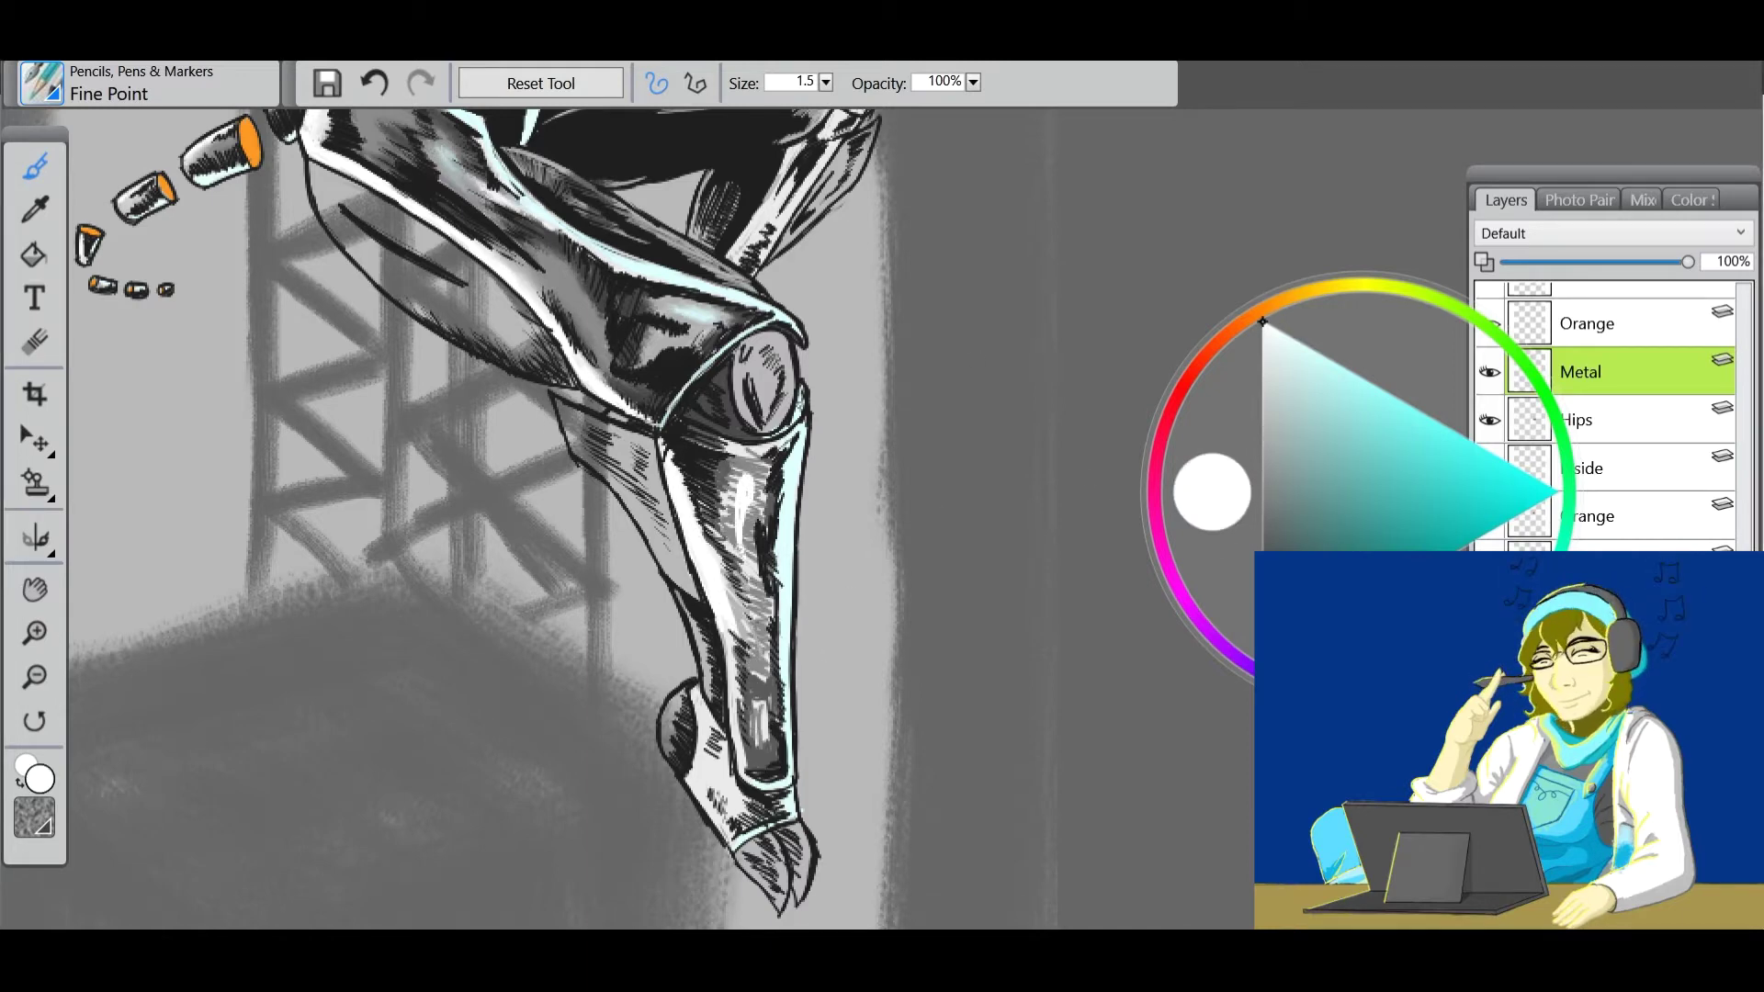
{"action": "left_click_drag", "start_coordinate": [761, 691], "coordinate": [757, 737]}
{"action": "left_click_drag", "start_coordinate": [713, 683], "coordinate": [695, 751]}
Blend the front lower leg armour's shading and highlights with the Directional Diffuser at size 8.8.
{"action": "left_click", "coordinate": [759, 800], "text": "alt"}
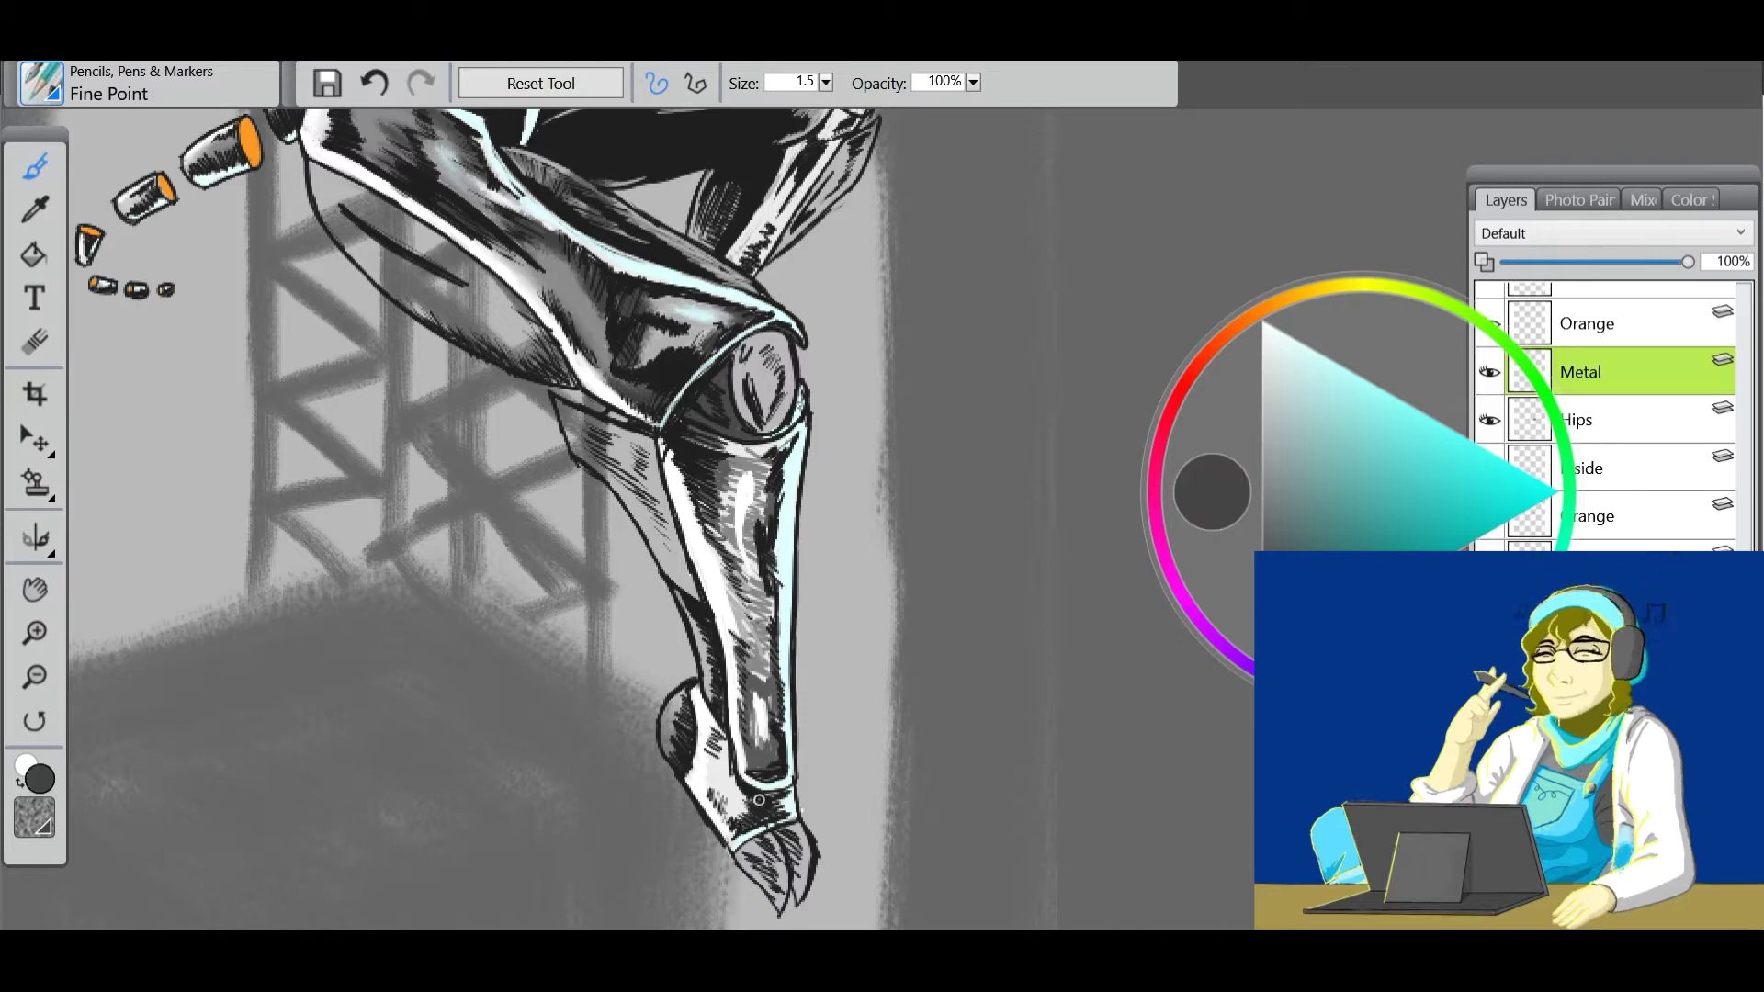
{"action": "left_click", "coordinate": [706, 395], "text": "alt"}
{"action": "left_click", "coordinate": [42, 83]}
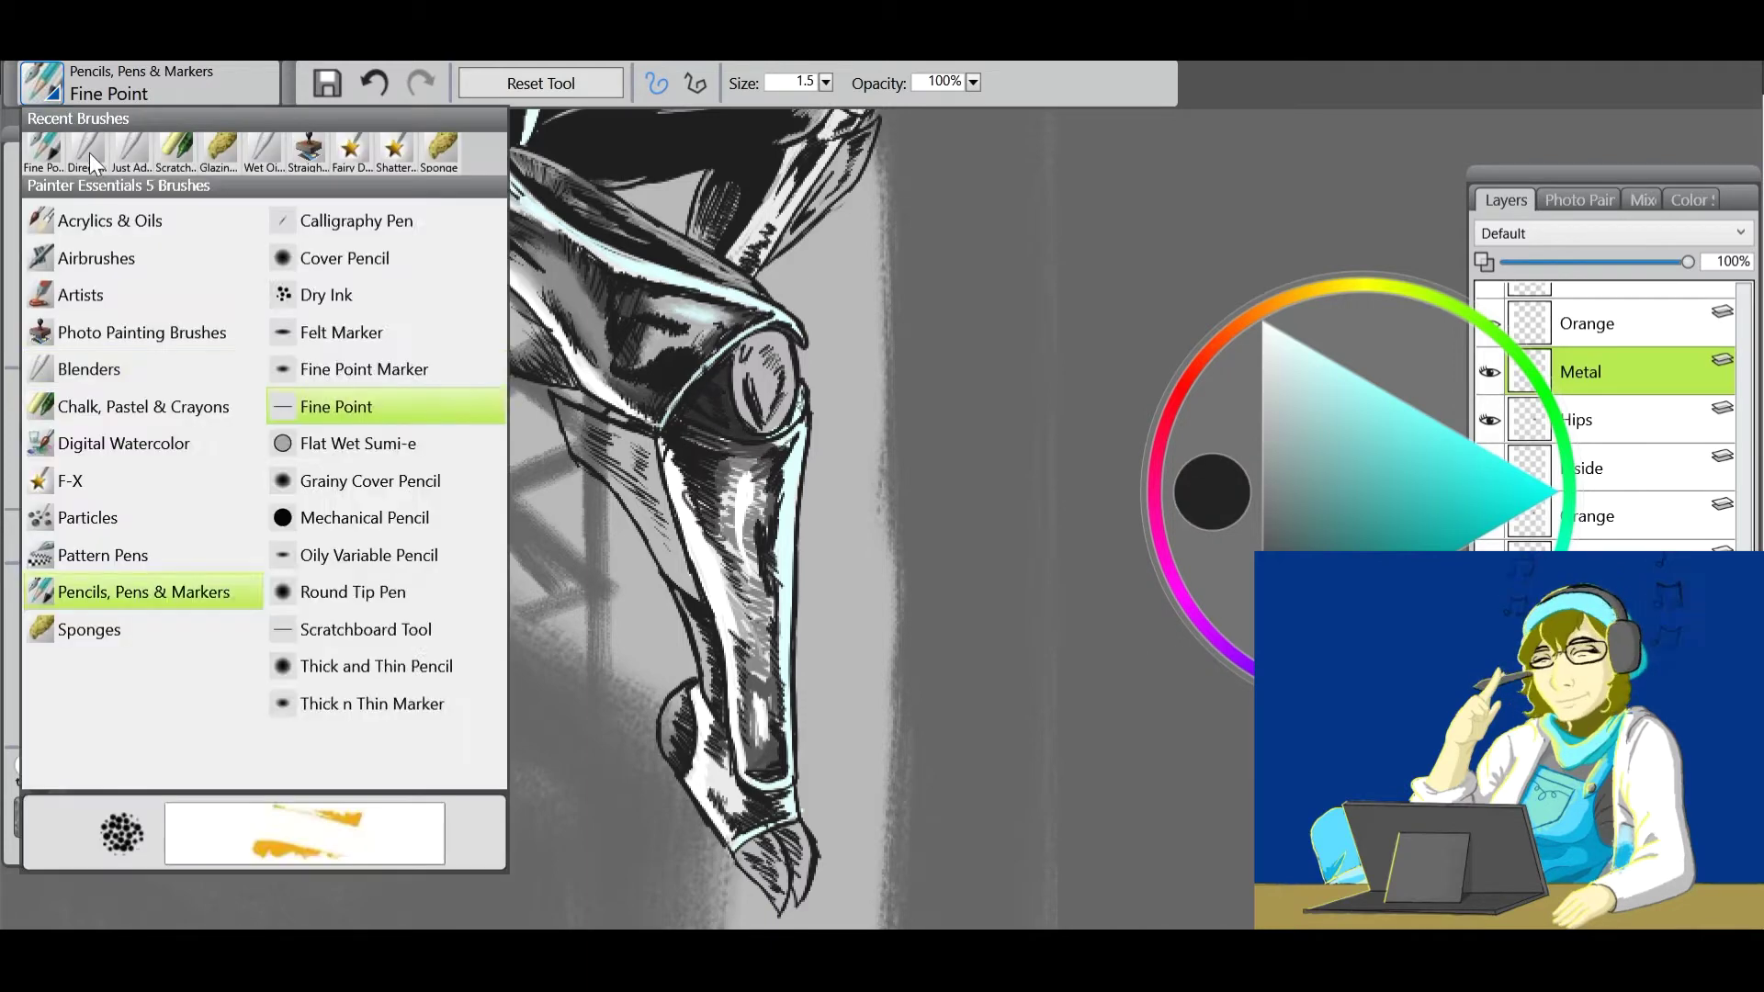
{"action": "left_click", "coordinate": [98, 173]}
{"action": "mouse_move", "coordinate": [735, 478]}
{"action": "left_mouse_down"}
{"action": "mouse_move", "coordinate": [740, 569]}
{"action": "mouse_move", "coordinate": [706, 450]}
{"action": "mouse_move", "coordinate": [745, 467]}
{"action": "left_mouse_up"}
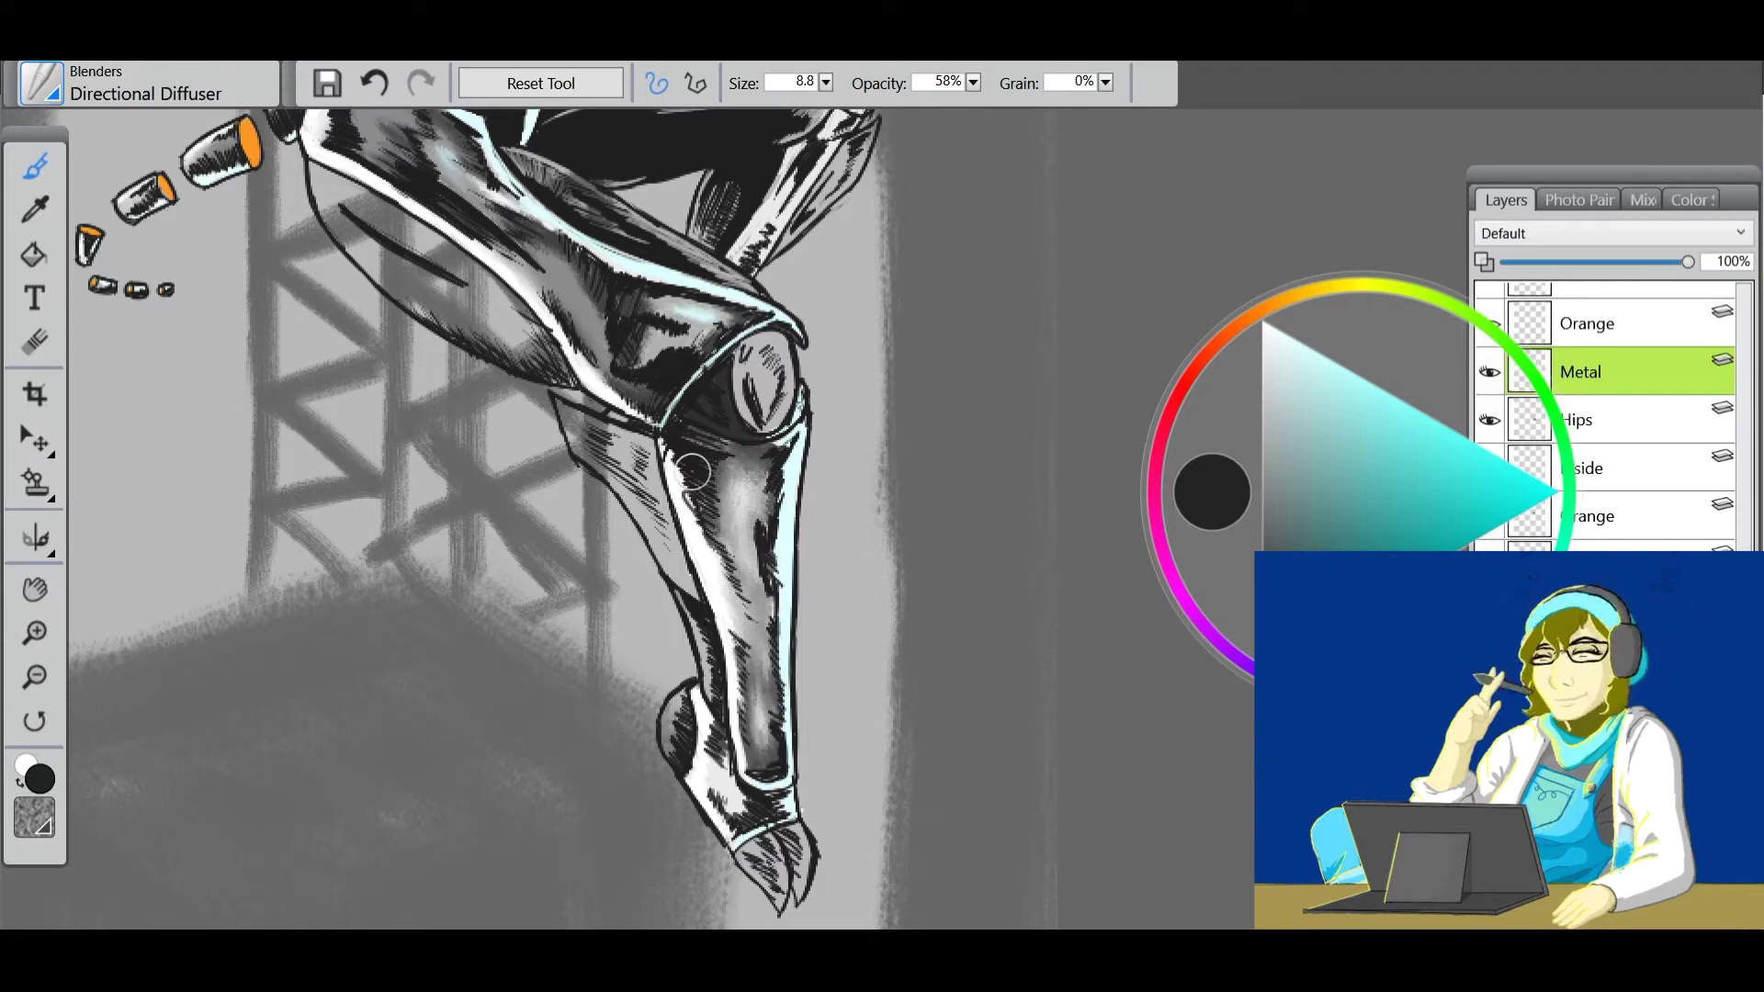
Add white highlight strokes to the front thigh's armour with the Fine Point pen and blend them with the Directional Diffuser.
{"action": "left_click", "coordinate": [1263, 475]}
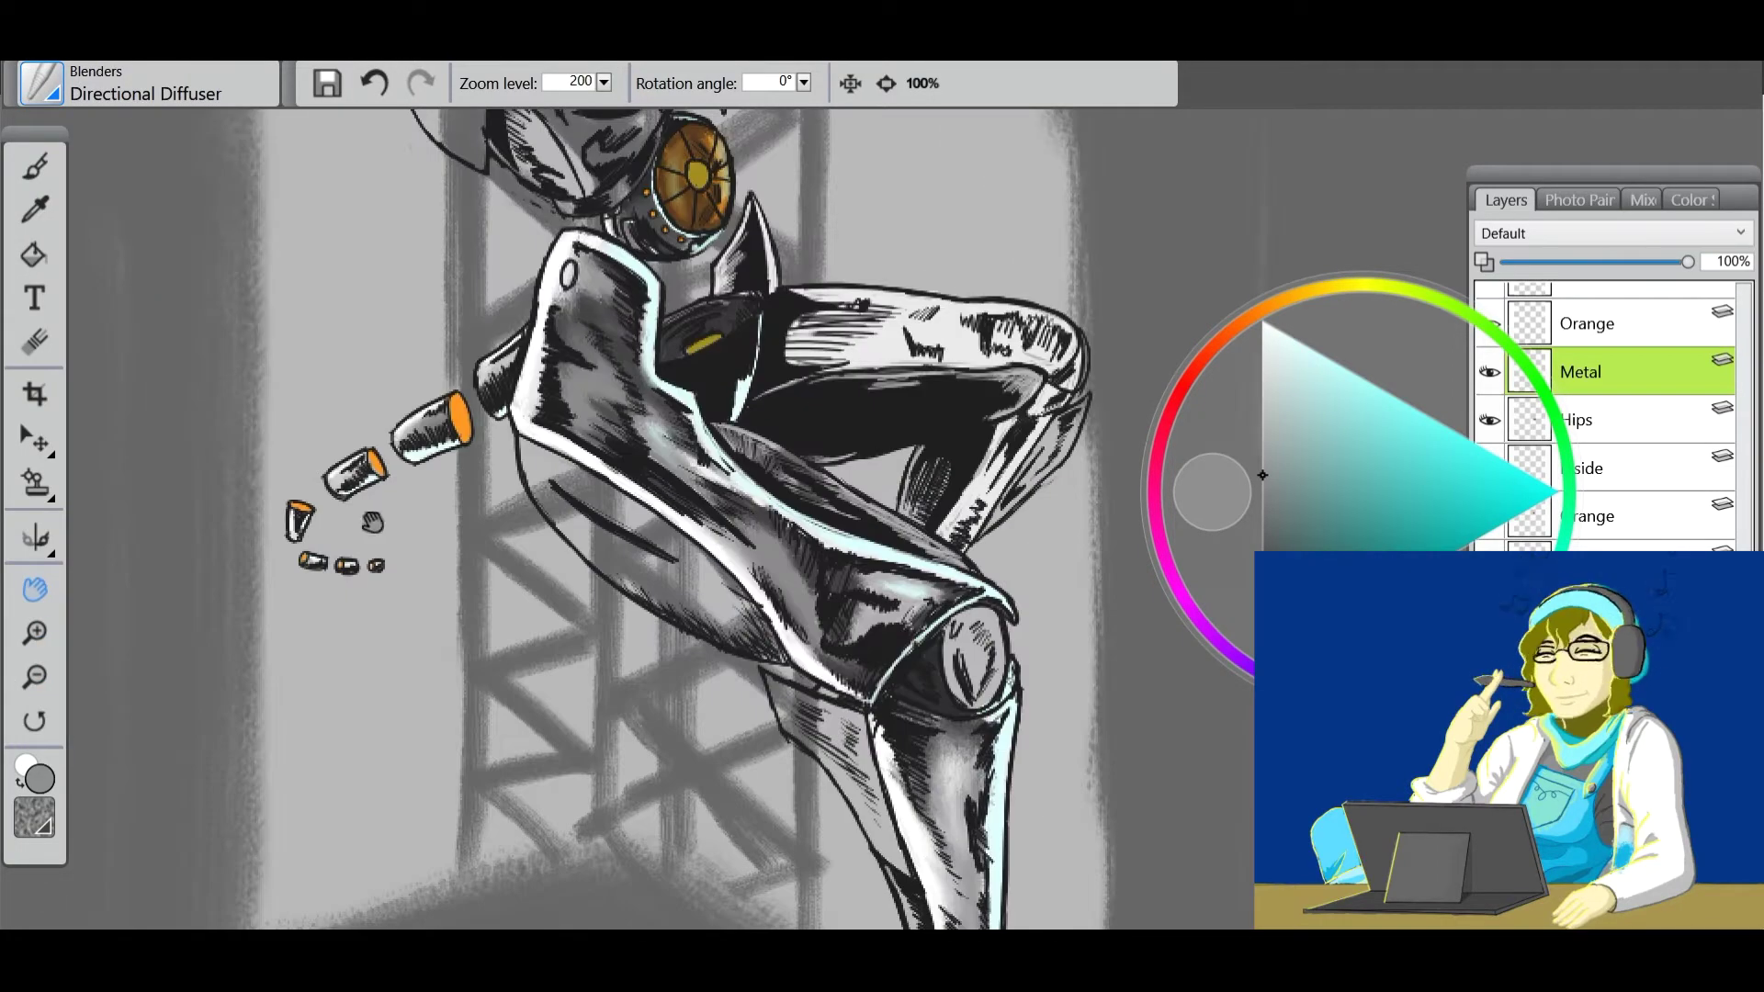
{"action": "left_click", "coordinate": [42, 83]}
{"action": "left_click", "coordinate": [588, 271]}
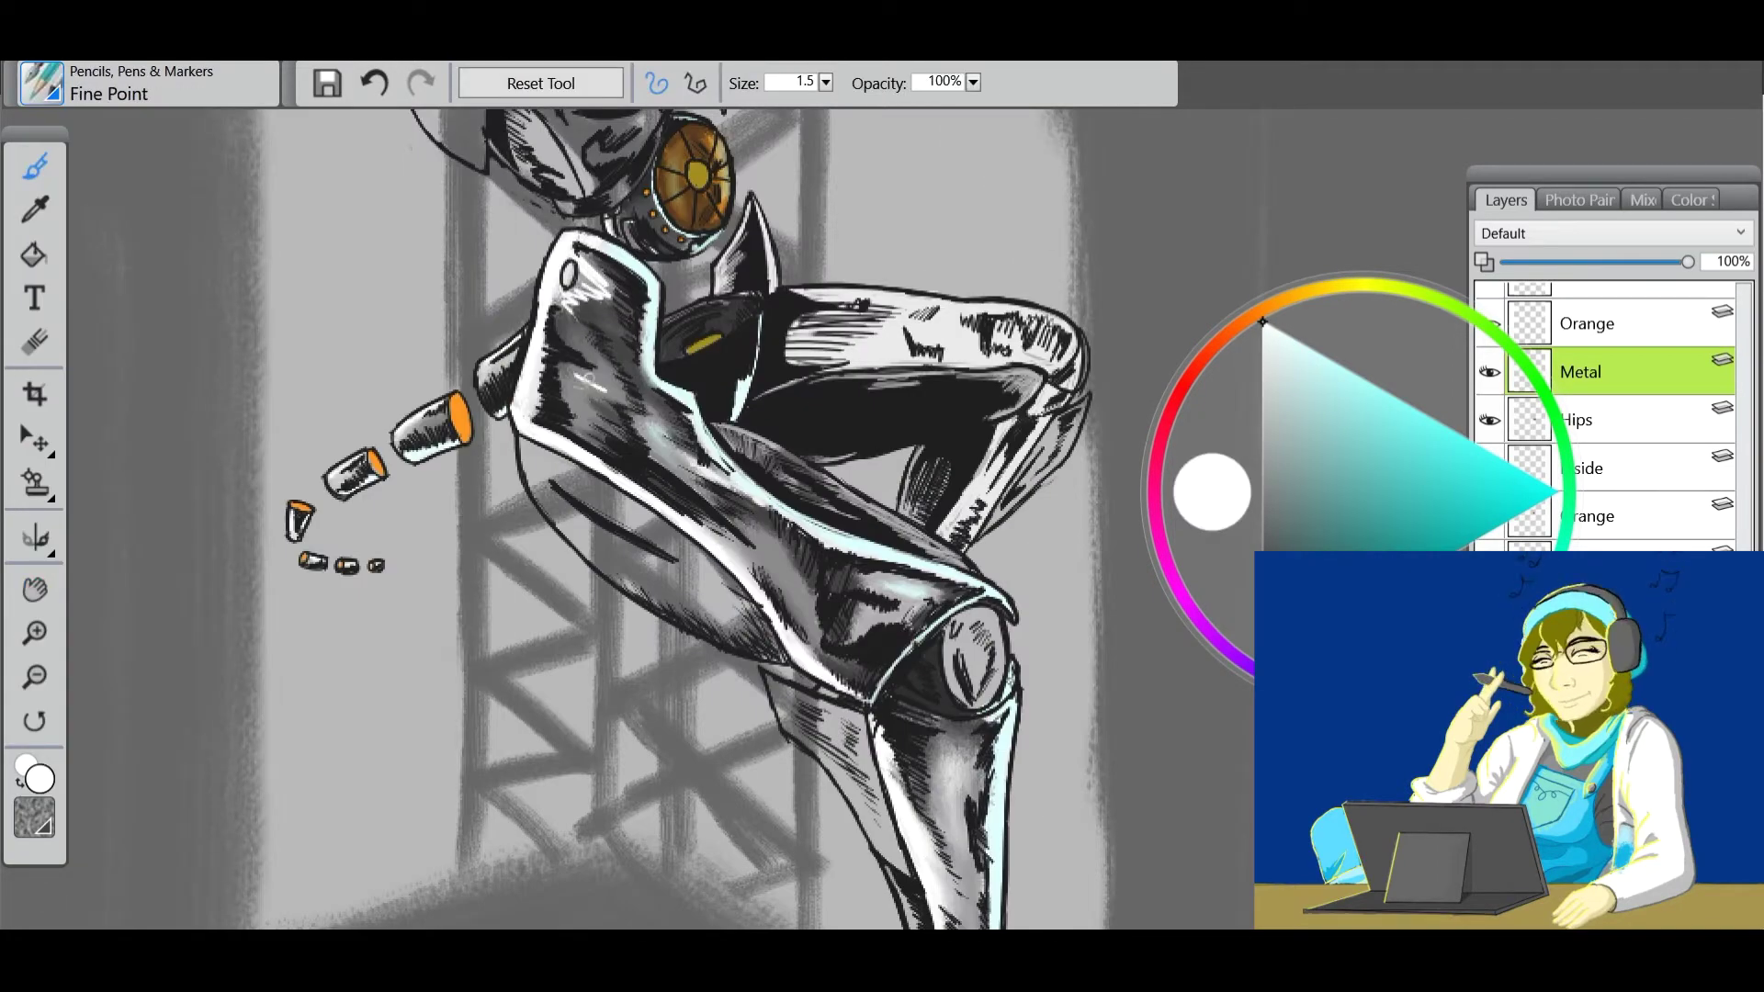
{"action": "left_click", "coordinate": [41, 83]}
{"action": "left_click", "coordinate": [395, 367]}
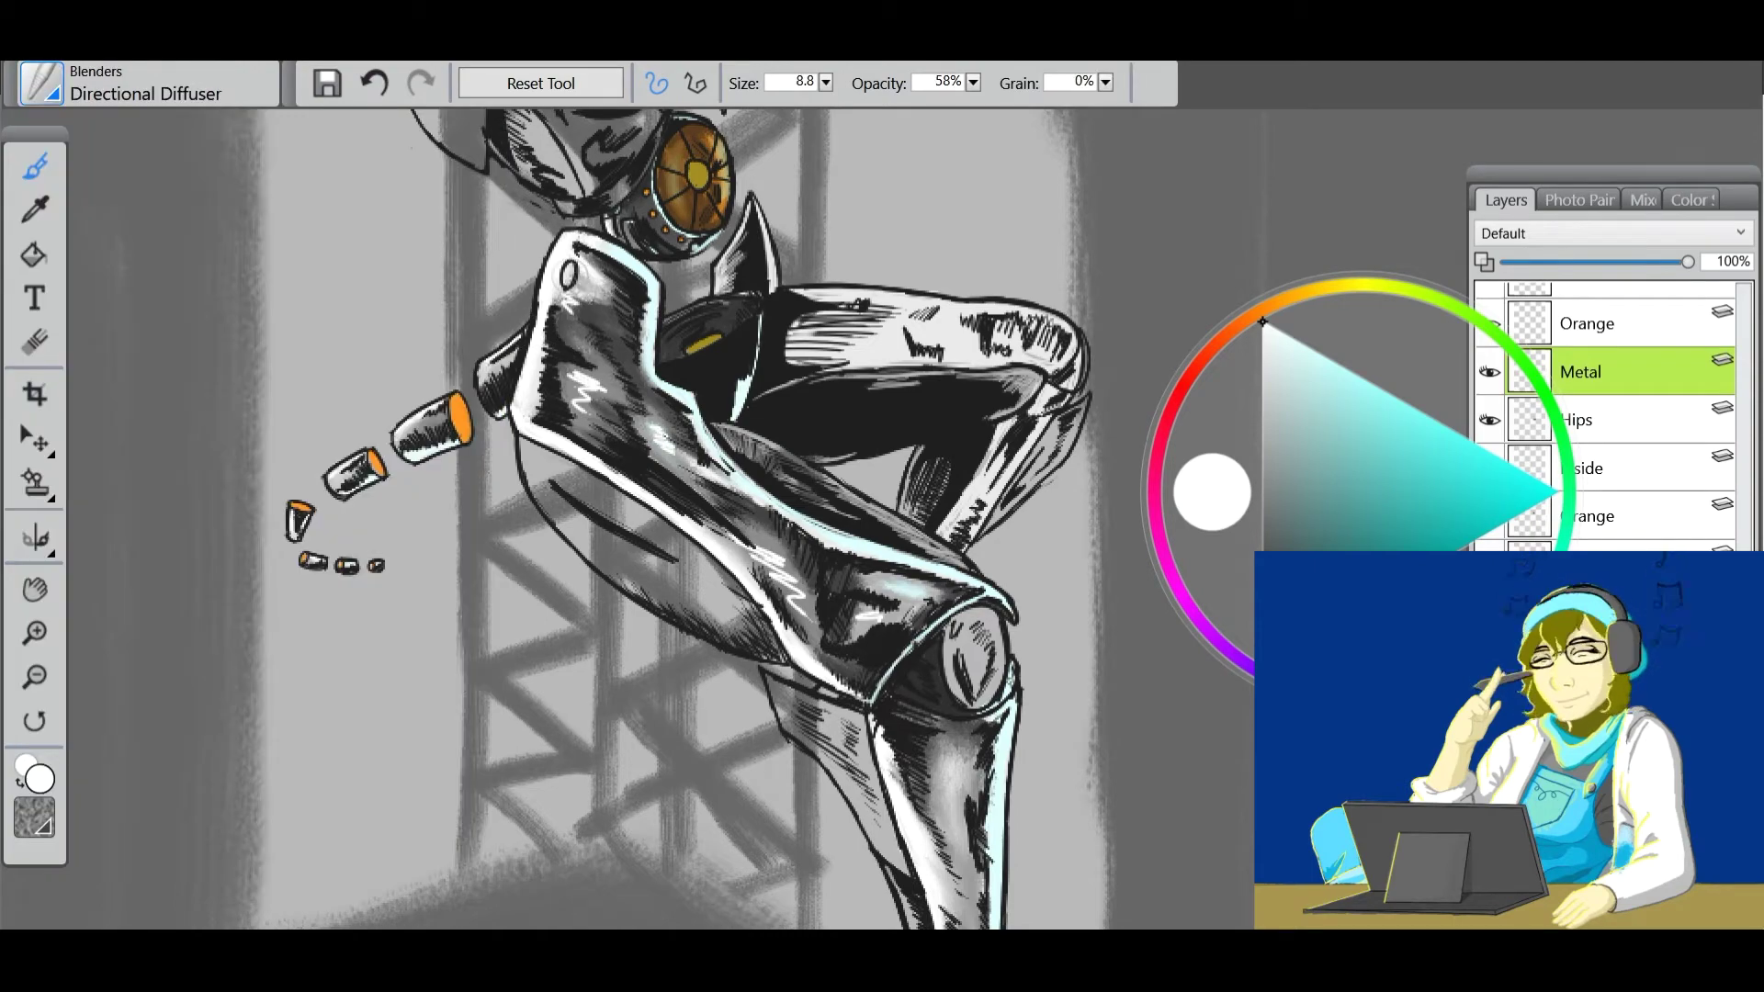
{"action": "left_click_drag", "start_coordinate": [579, 386], "coordinate": [607, 389]}
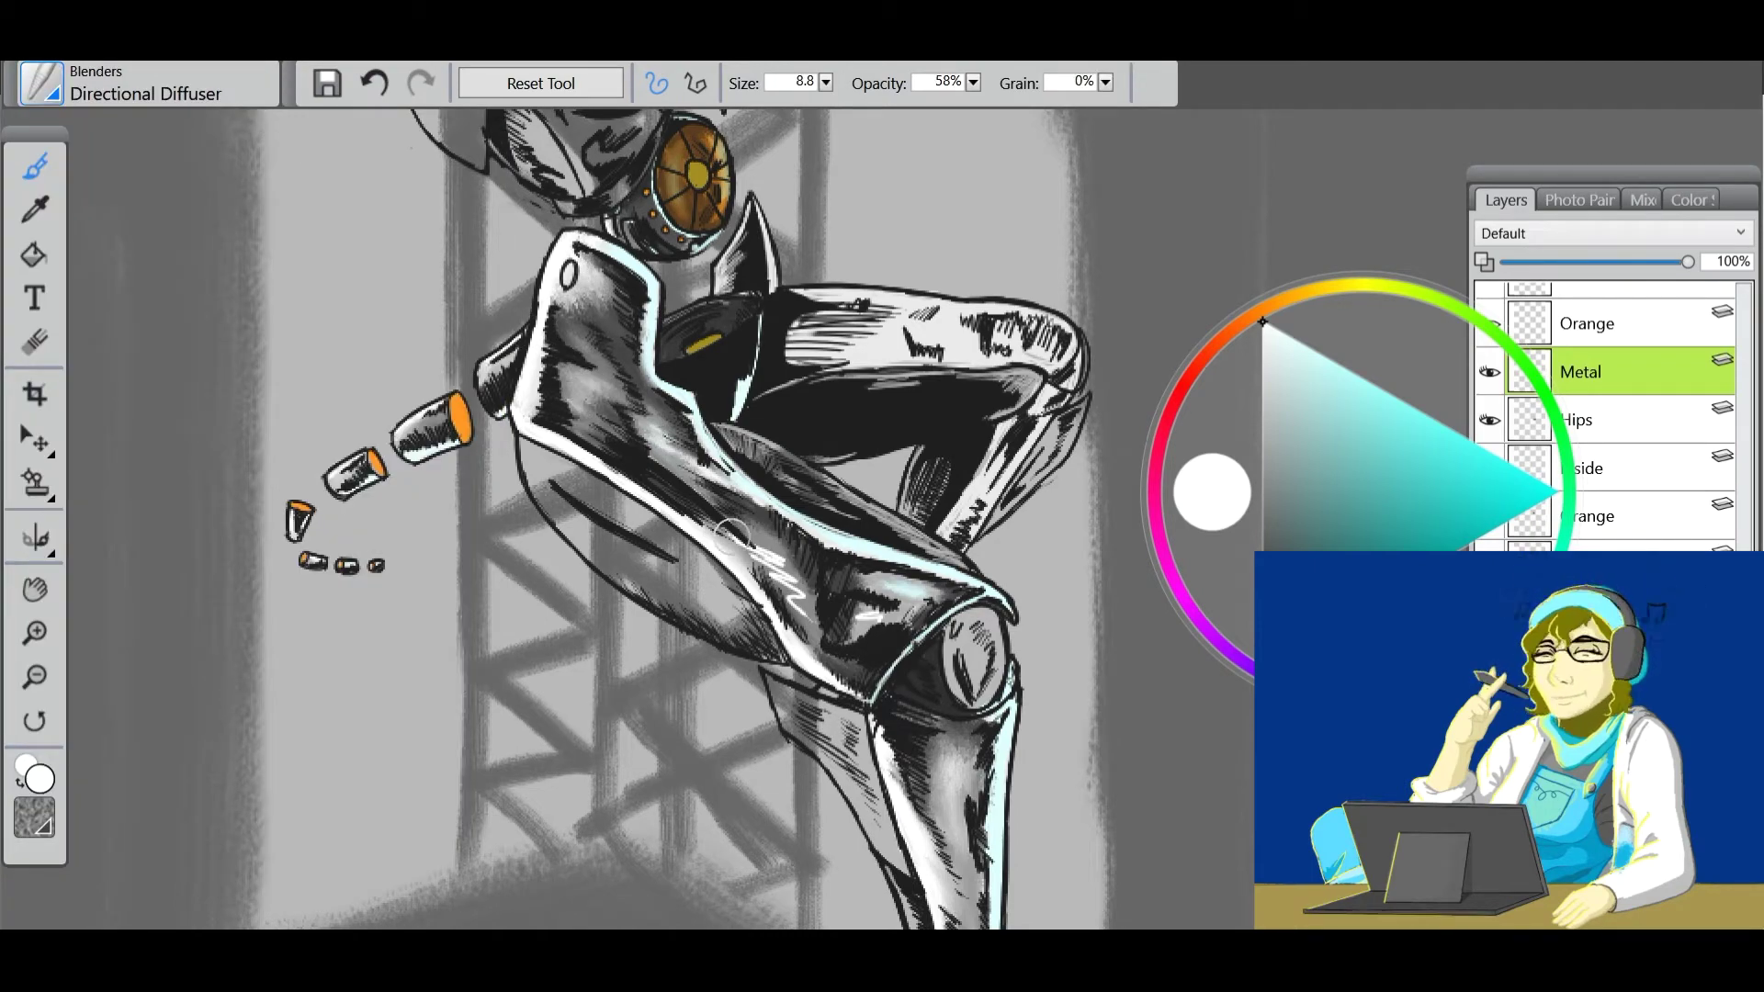
Shade the rear thigh's armour with dark grey Fine Point strokes.
{"action": "scroll", "coordinate": [693, 510], "scroll_direction": "down", "scroll_amount": 2}
{"action": "scroll", "coordinate": [694, 510], "scroll_direction": "up", "scroll_amount": 5}
{"action": "left_click", "coordinate": [669, 329], "text": "alt"}
{"action": "mouse_move", "coordinate": [569, 110]}
{"action": "left_mouse_down"}
{"action": "mouse_move", "coordinate": [669, 329]}
{"action": "mouse_move", "coordinate": [538, 396]}
{"action": "mouse_move", "coordinate": [638, 451]}
{"action": "left_mouse_up"}
{"action": "left_click", "coordinate": [41, 83]}
{"action": "left_click", "coordinate": [276, 276]}
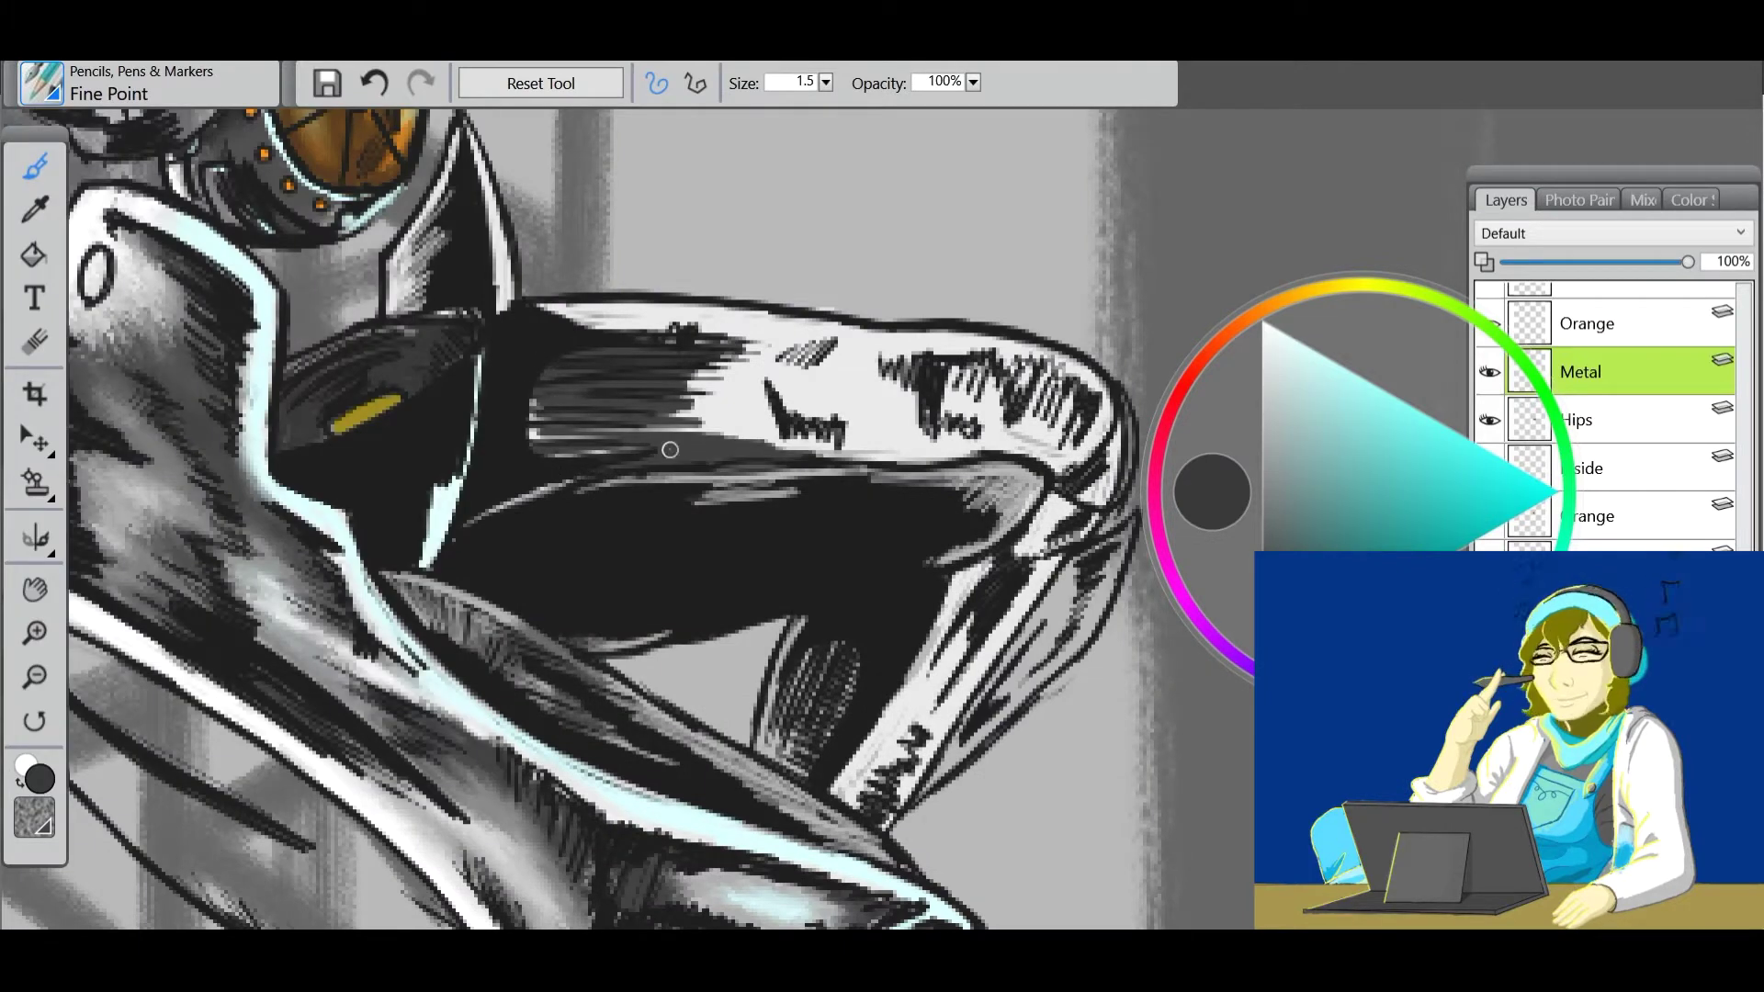
{"action": "mouse_move", "coordinate": [1076, 425]}
{"action": "left_mouse_down"}
{"action": "mouse_move", "coordinate": [1009, 366]}
{"action": "mouse_move", "coordinate": [956, 410]}
{"action": "mouse_move", "coordinate": [829, 346]}
{"action": "mouse_move", "coordinate": [805, 393]}
{"action": "mouse_move", "coordinate": [774, 396]}
{"action": "mouse_move", "coordinate": [813, 443]}
{"action": "mouse_move", "coordinate": [978, 449]}
{"action": "mouse_move", "coordinate": [943, 424]}
{"action": "mouse_move", "coordinate": [873, 432]}
{"action": "left_mouse_up"}
Hatch grey midtones across the rear thigh's armour and highlight its upper edge and knee in pale cyan.
{"action": "left_click", "coordinate": [873, 276], "text": "alt"}
{"action": "left_click_drag", "start_coordinate": [919, 358], "coordinate": [799, 441]}
{"action": "left_click_drag", "start_coordinate": [808, 349], "coordinate": [726, 413]}
{"action": "left_click", "coordinate": [1323, 356]}
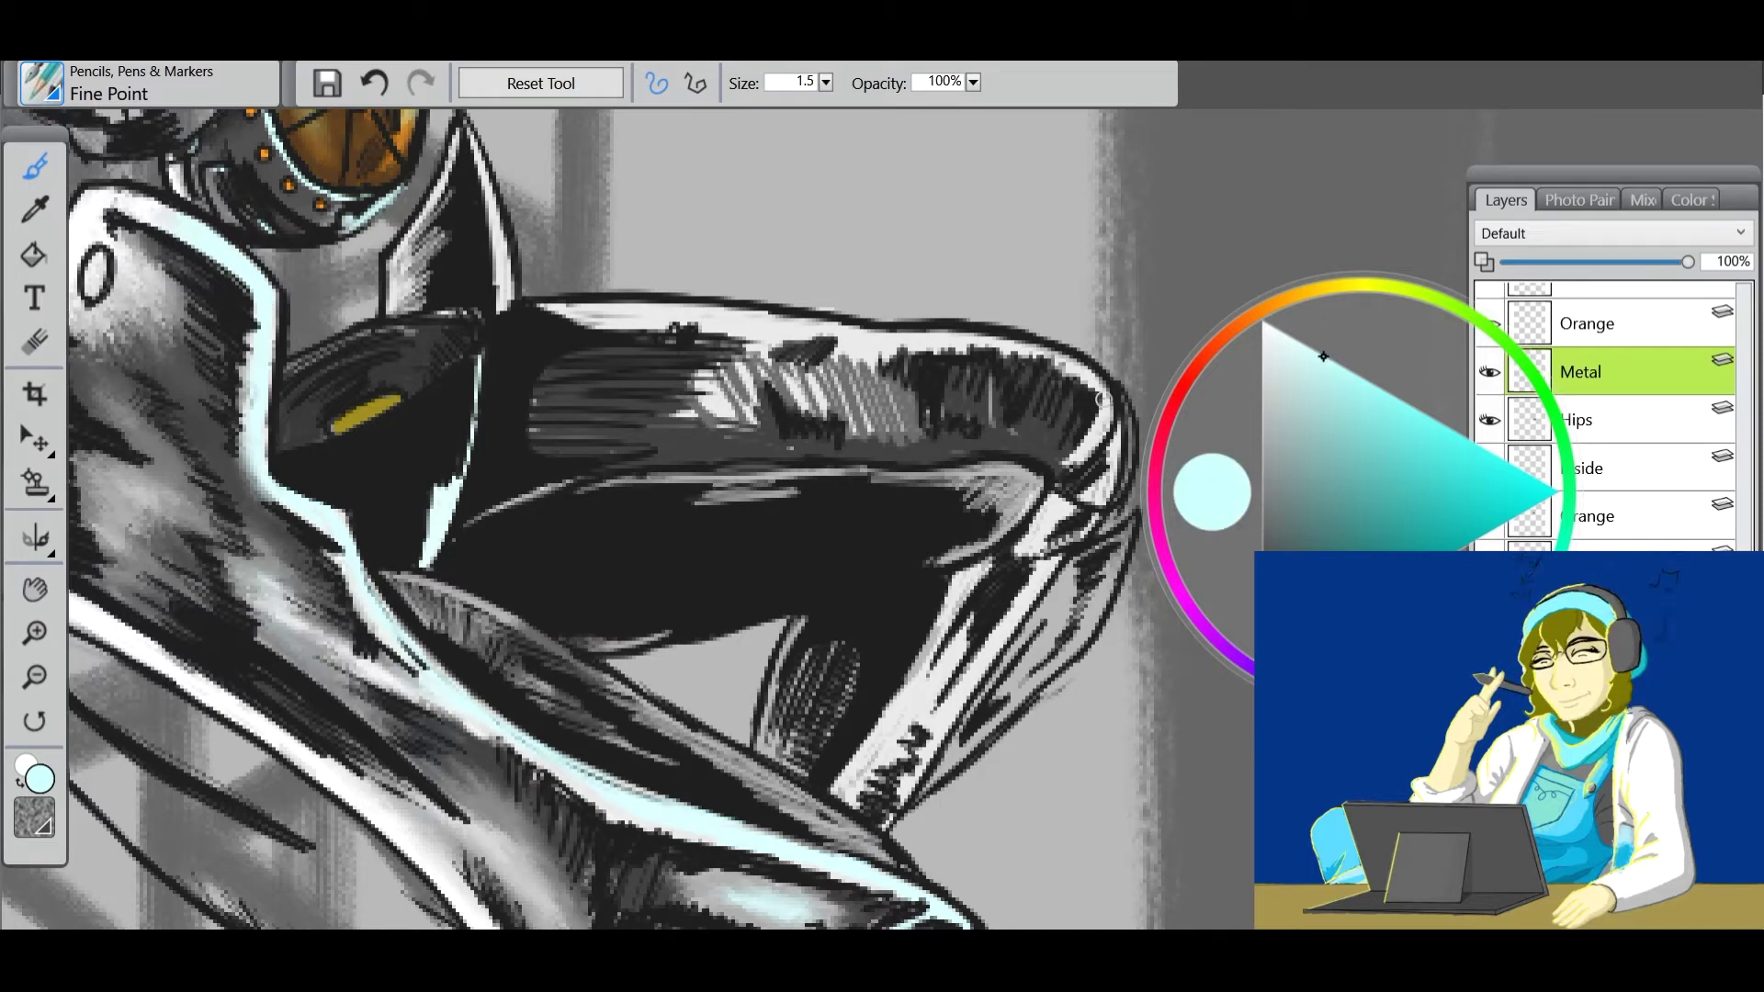
{"action": "left_click_drag", "start_coordinate": [821, 317], "coordinate": [842, 355]}
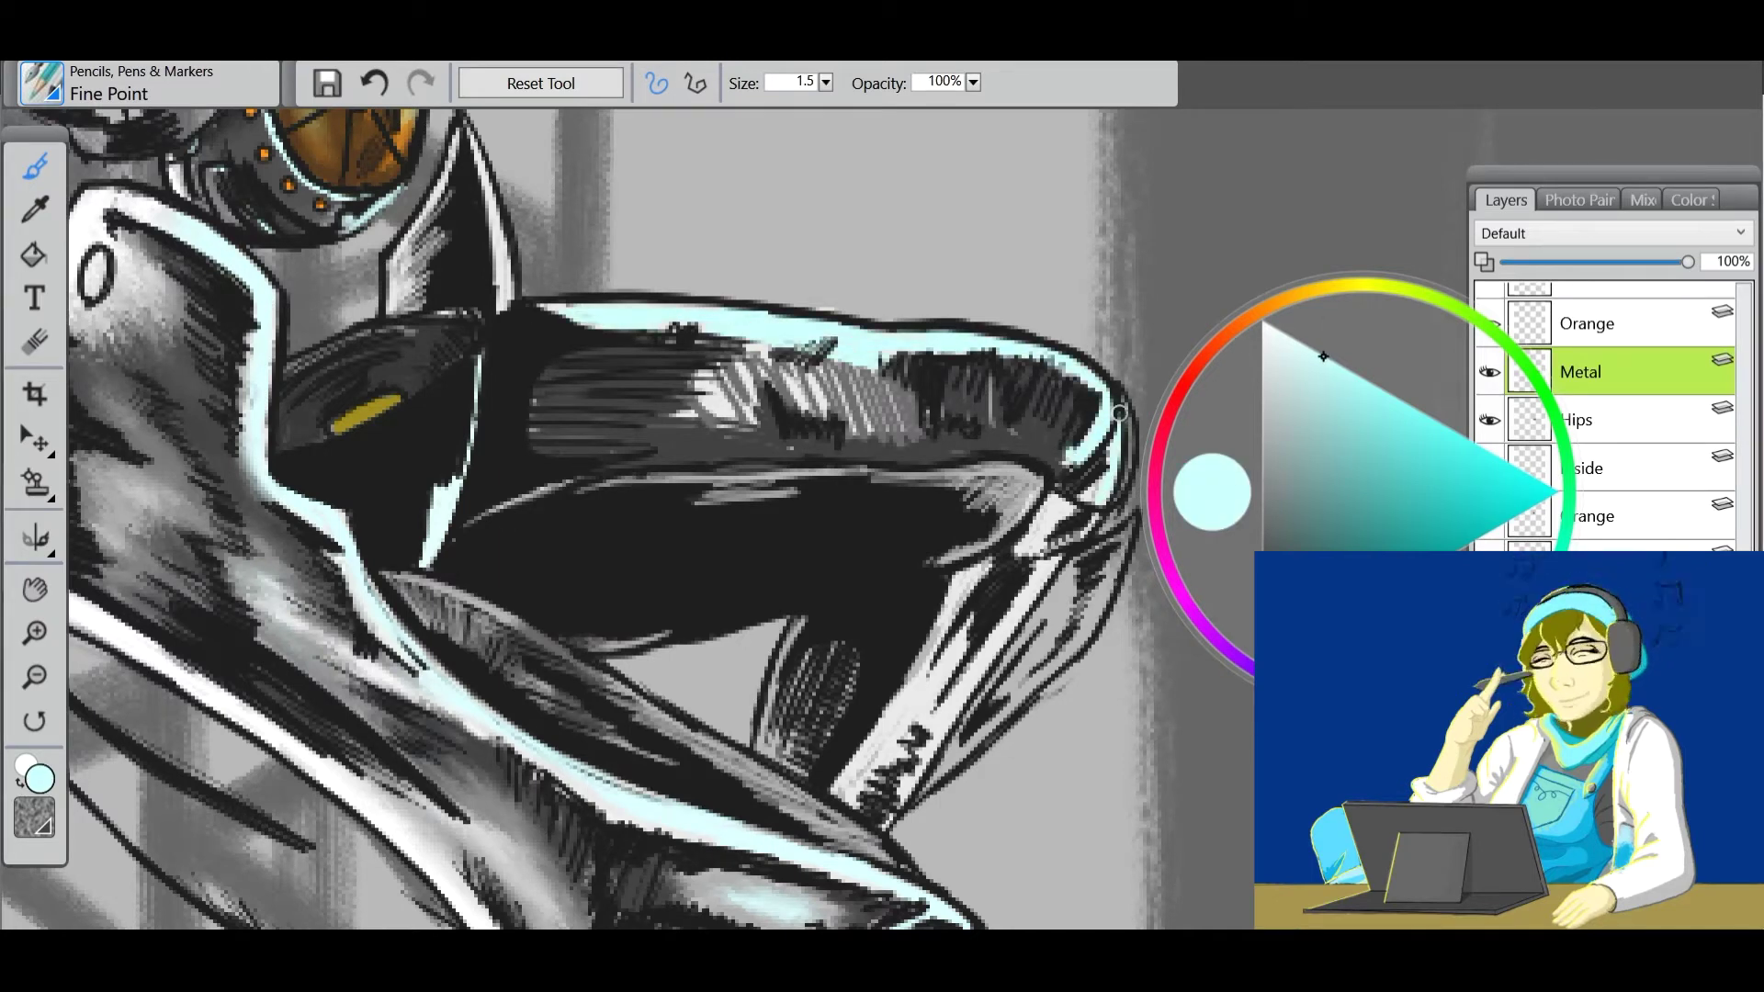
Shade the rear lower leg's armour in greys and highlight its outer edge in pale cyan.
{"action": "left_click", "coordinate": [1015, 530], "text": "alt"}
{"action": "left_click_drag", "start_coordinate": [928, 709], "coordinate": [882, 781]}
{"action": "left_click", "coordinate": [1262, 441]}
{"action": "mouse_move", "coordinate": [974, 569]}
{"action": "left_mouse_down"}
{"action": "mouse_move", "coordinate": [900, 717]}
{"action": "mouse_move", "coordinate": [836, 791]}
{"action": "left_mouse_up"}
{"action": "left_click", "coordinate": [1263, 433]}
{"action": "mouse_move", "coordinate": [1047, 560]}
{"action": "left_mouse_down"}
{"action": "mouse_move", "coordinate": [880, 827]}
{"action": "mouse_move", "coordinate": [960, 716]}
{"action": "mouse_move", "coordinate": [905, 795]}
{"action": "left_mouse_up"}
{"action": "left_click", "coordinate": [1019, 547], "text": "alt"}
{"action": "left_click", "coordinate": [1271, 533]}
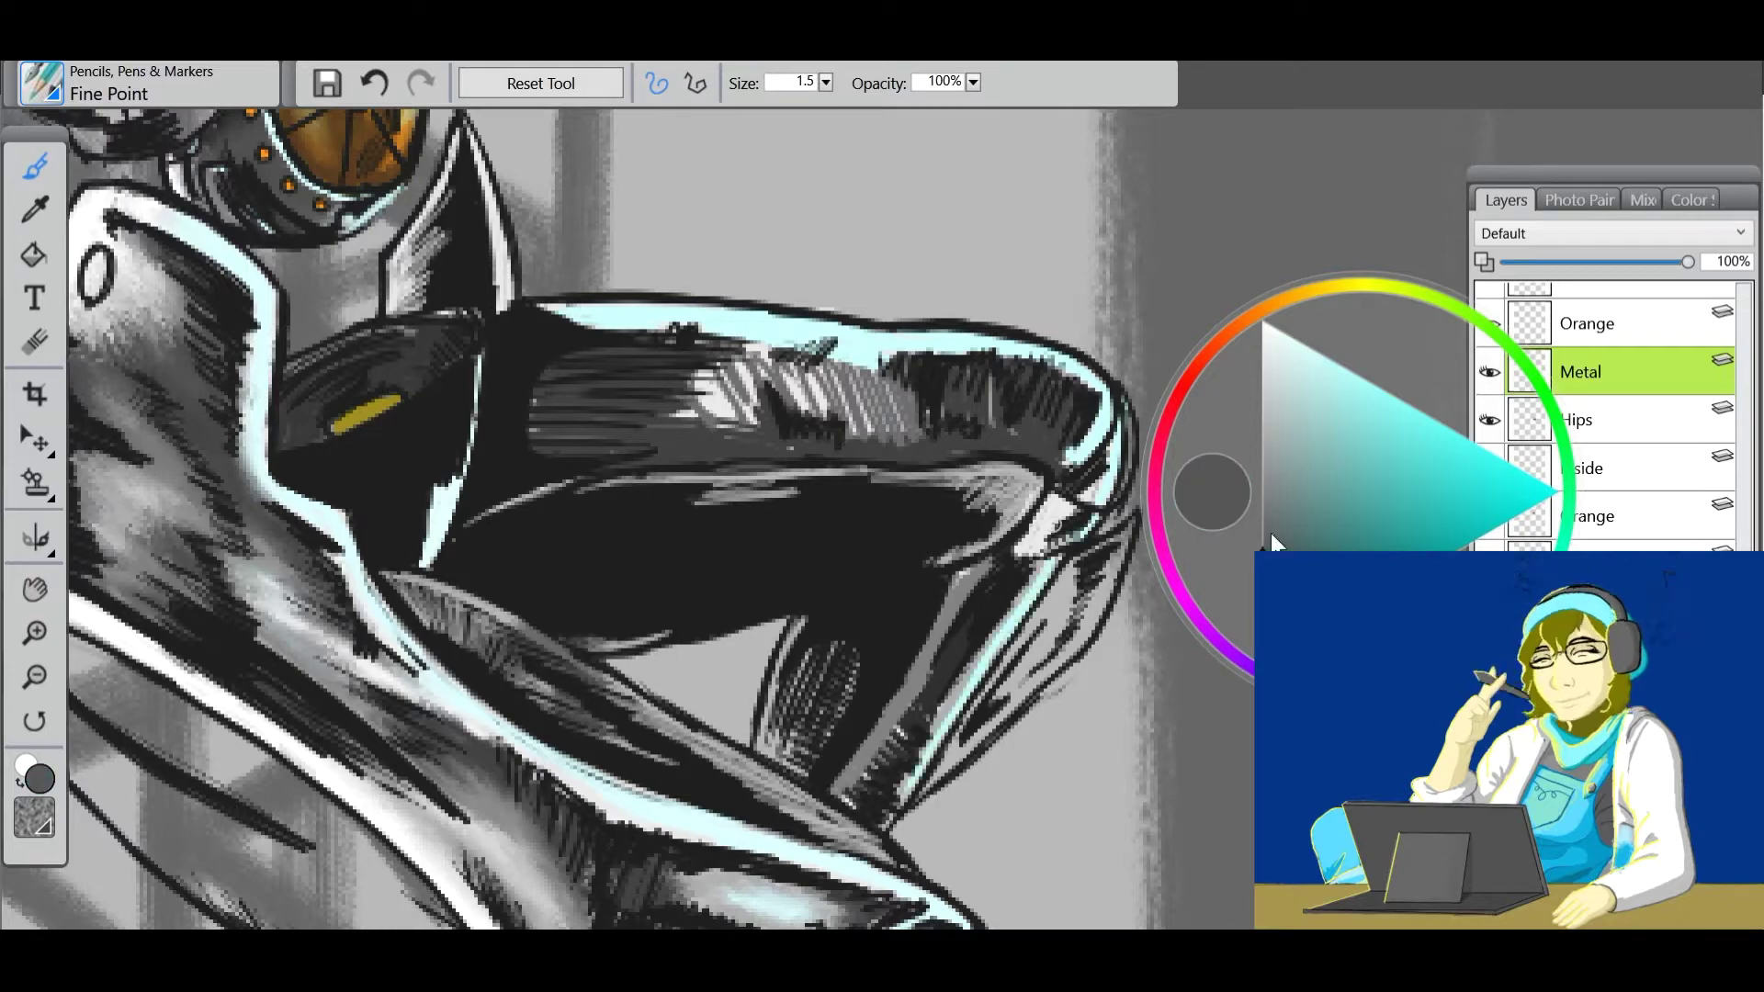
Blend the shading on the rear thigh and rear lower leg with the Directional Diffuser.
{"action": "left_click", "coordinate": [41, 82]}
{"action": "left_click", "coordinate": [120, 367]}
{"action": "left_click", "coordinate": [358, 386]}
{"action": "mouse_move", "coordinate": [992, 404]}
{"action": "left_mouse_down"}
{"action": "mouse_move", "coordinate": [827, 386]}
{"action": "mouse_move", "coordinate": [701, 405]}
{"action": "mouse_move", "coordinate": [726, 338]}
{"action": "left_mouse_up"}
{"action": "left_click_drag", "start_coordinate": [965, 582], "coordinate": [880, 776]}
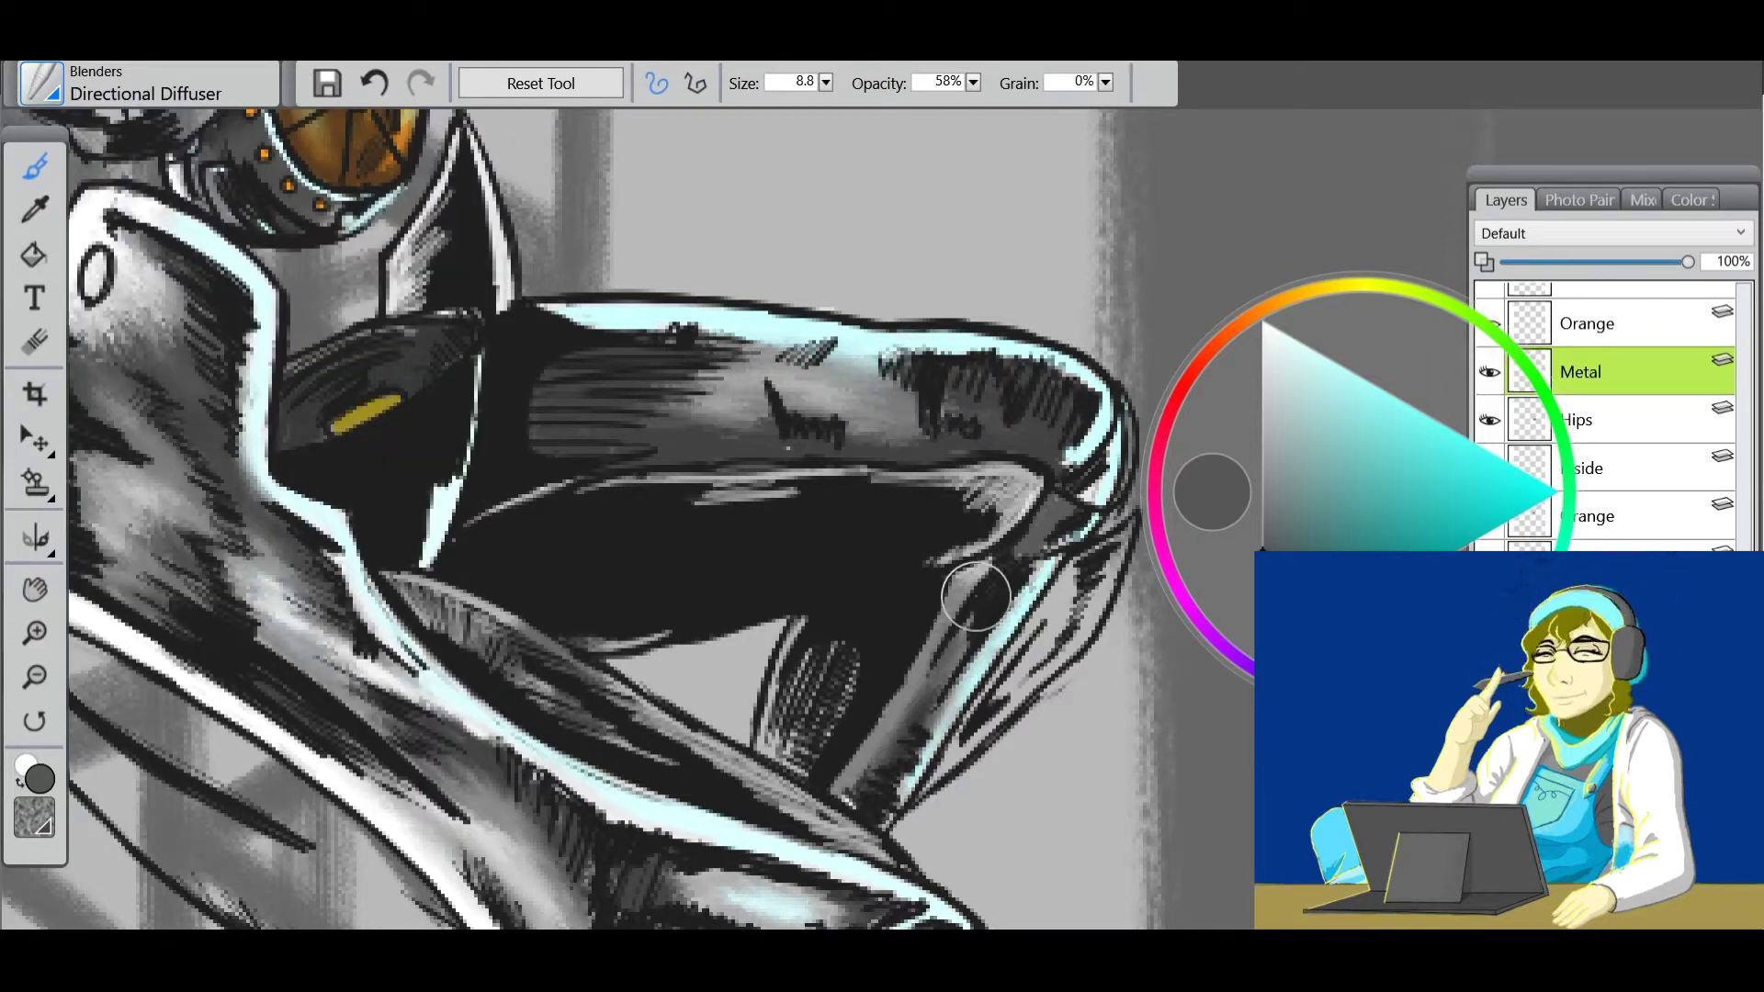
Add a pale cyan glint to the middle of the rear thigh's armour and blend it with the Directional Diffuser.
{"action": "left_click", "coordinate": [42, 82]}
{"action": "left_click", "coordinate": [44, 147]}
{"action": "left_click", "coordinate": [1297, 342]}
{"action": "mouse_move", "coordinate": [800, 384]}
{"action": "left_mouse_down"}
{"action": "mouse_move", "coordinate": [868, 388]}
{"action": "mouse_move", "coordinate": [713, 378]}
{"action": "left_mouse_up"}
{"action": "left_click", "coordinate": [42, 83]}
{"action": "left_click", "coordinate": [89, 369]}
{"action": "left_click", "coordinate": [788, 379]}
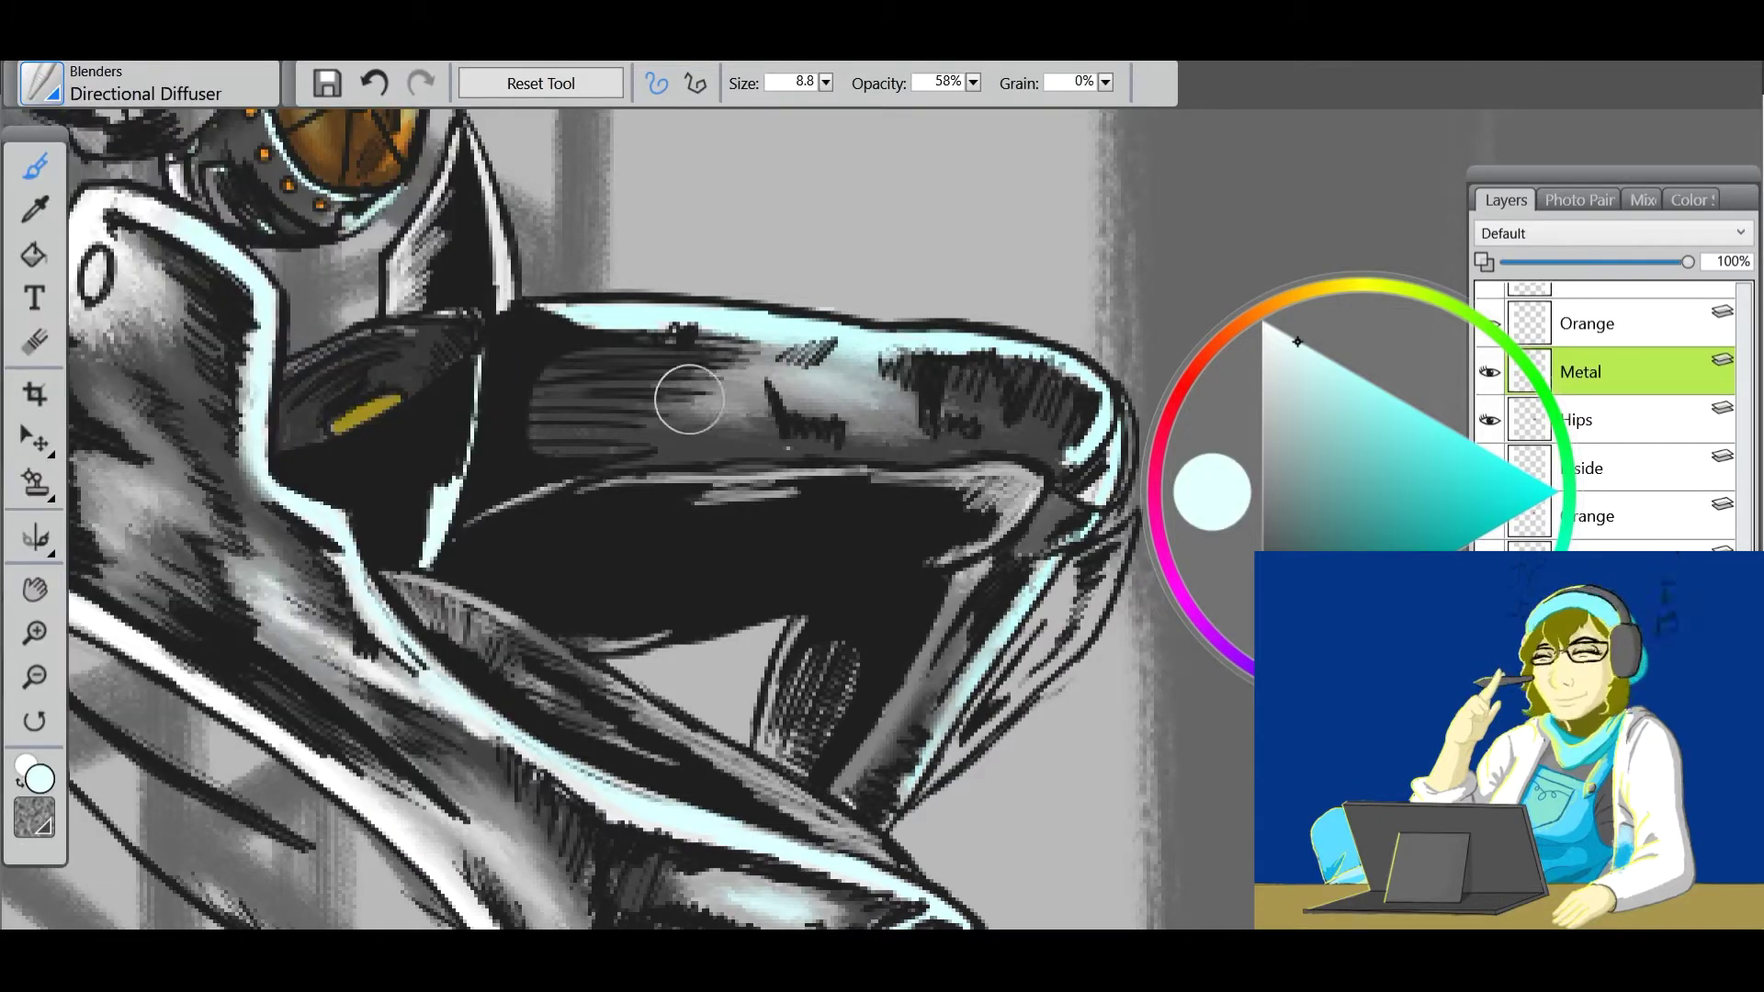
On the Orange layer, outline the front thigh, calf and rear lower-leg panels in orange with the Fine Point pen.
{"action": "left_click", "coordinate": [41, 82]}
{"action": "left_click", "coordinate": [44, 147]}
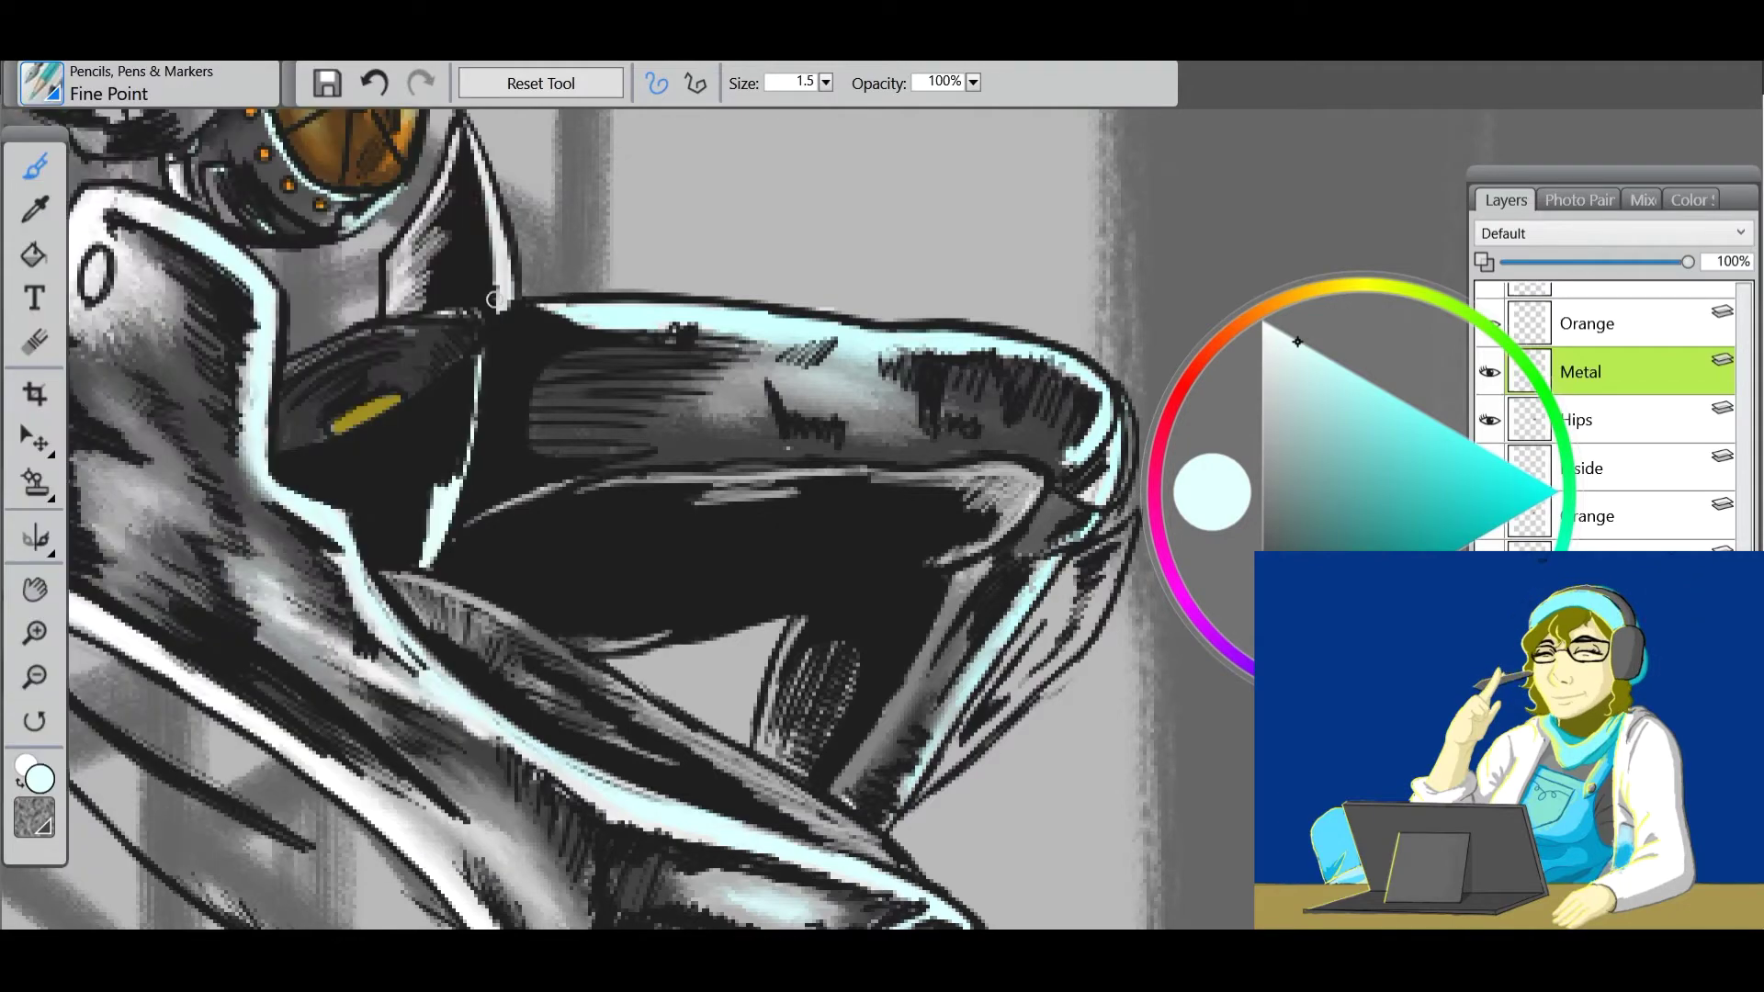
{"action": "key", "text": "g"}
{"action": "scroll", "coordinate": [588, 514], "scroll_direction": "down", "scroll_amount": 5}
{"action": "left_click", "coordinate": [1587, 324]}
{"action": "left_click", "coordinate": [1276, 364]}
{"action": "left_click", "coordinate": [1560, 547]}
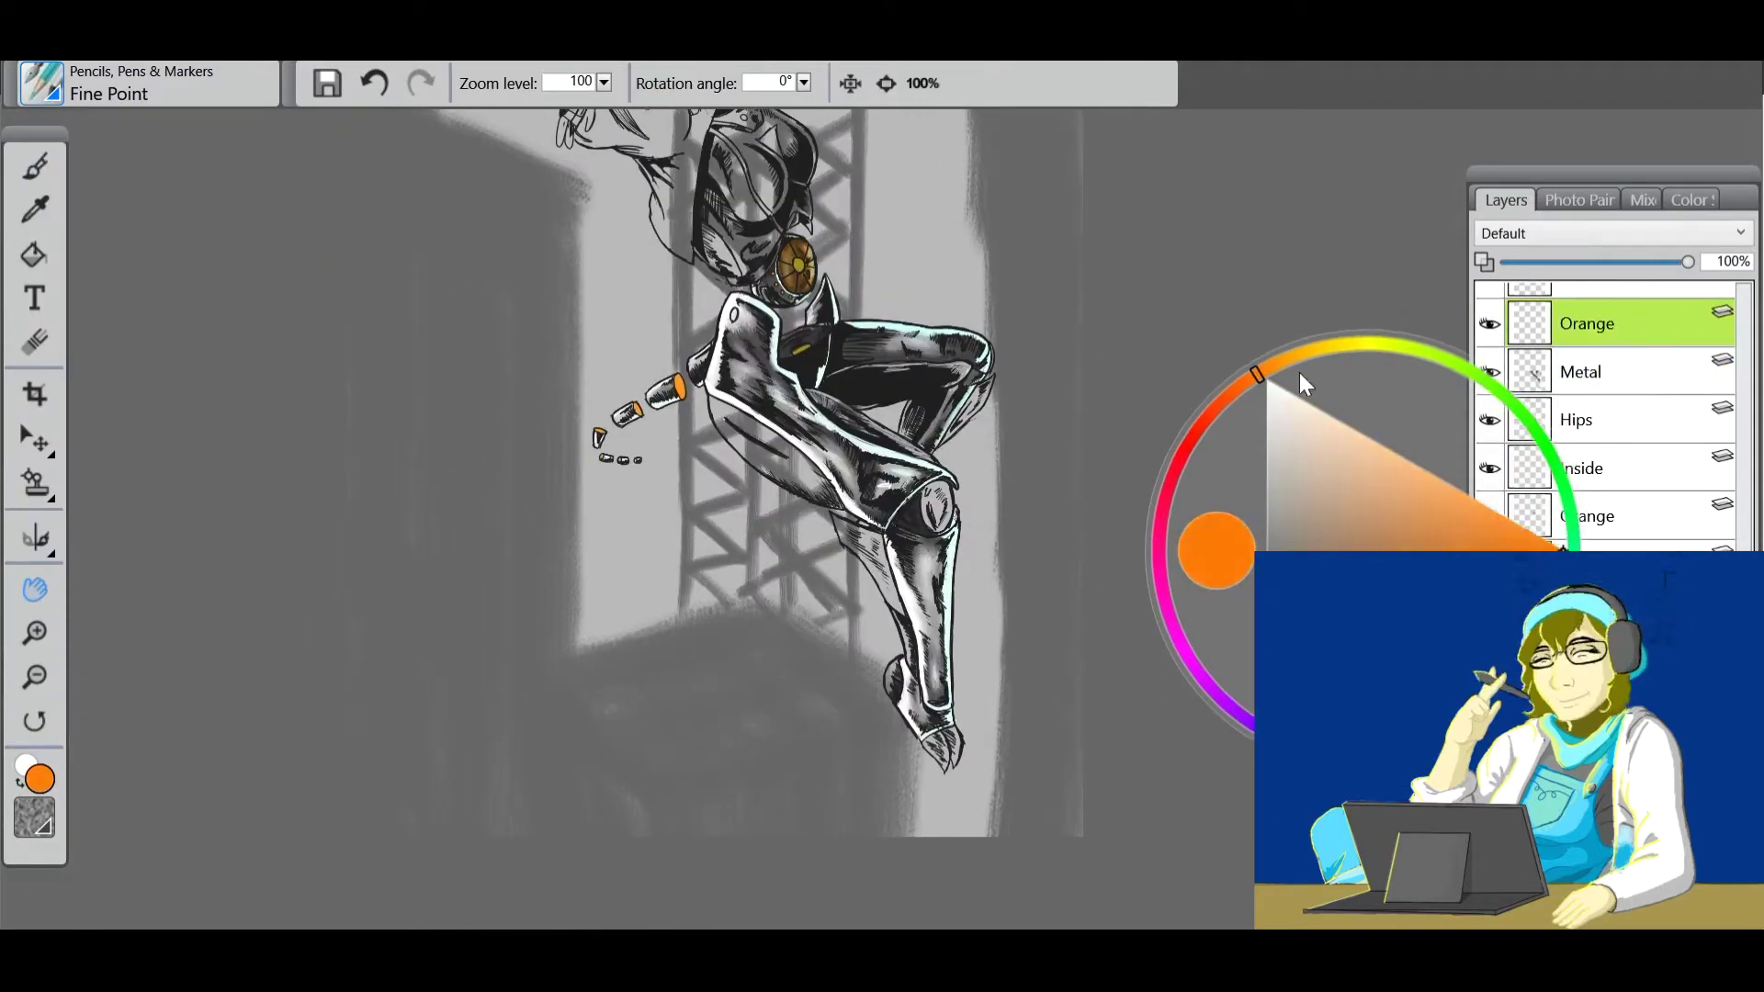
{"action": "scroll", "coordinate": [267, 460], "scroll_direction": "up", "scroll_amount": 5}
{"action": "left_click_drag", "start_coordinate": [267, 460], "coordinate": [248, 440]}
{"action": "key", "text": "b"}
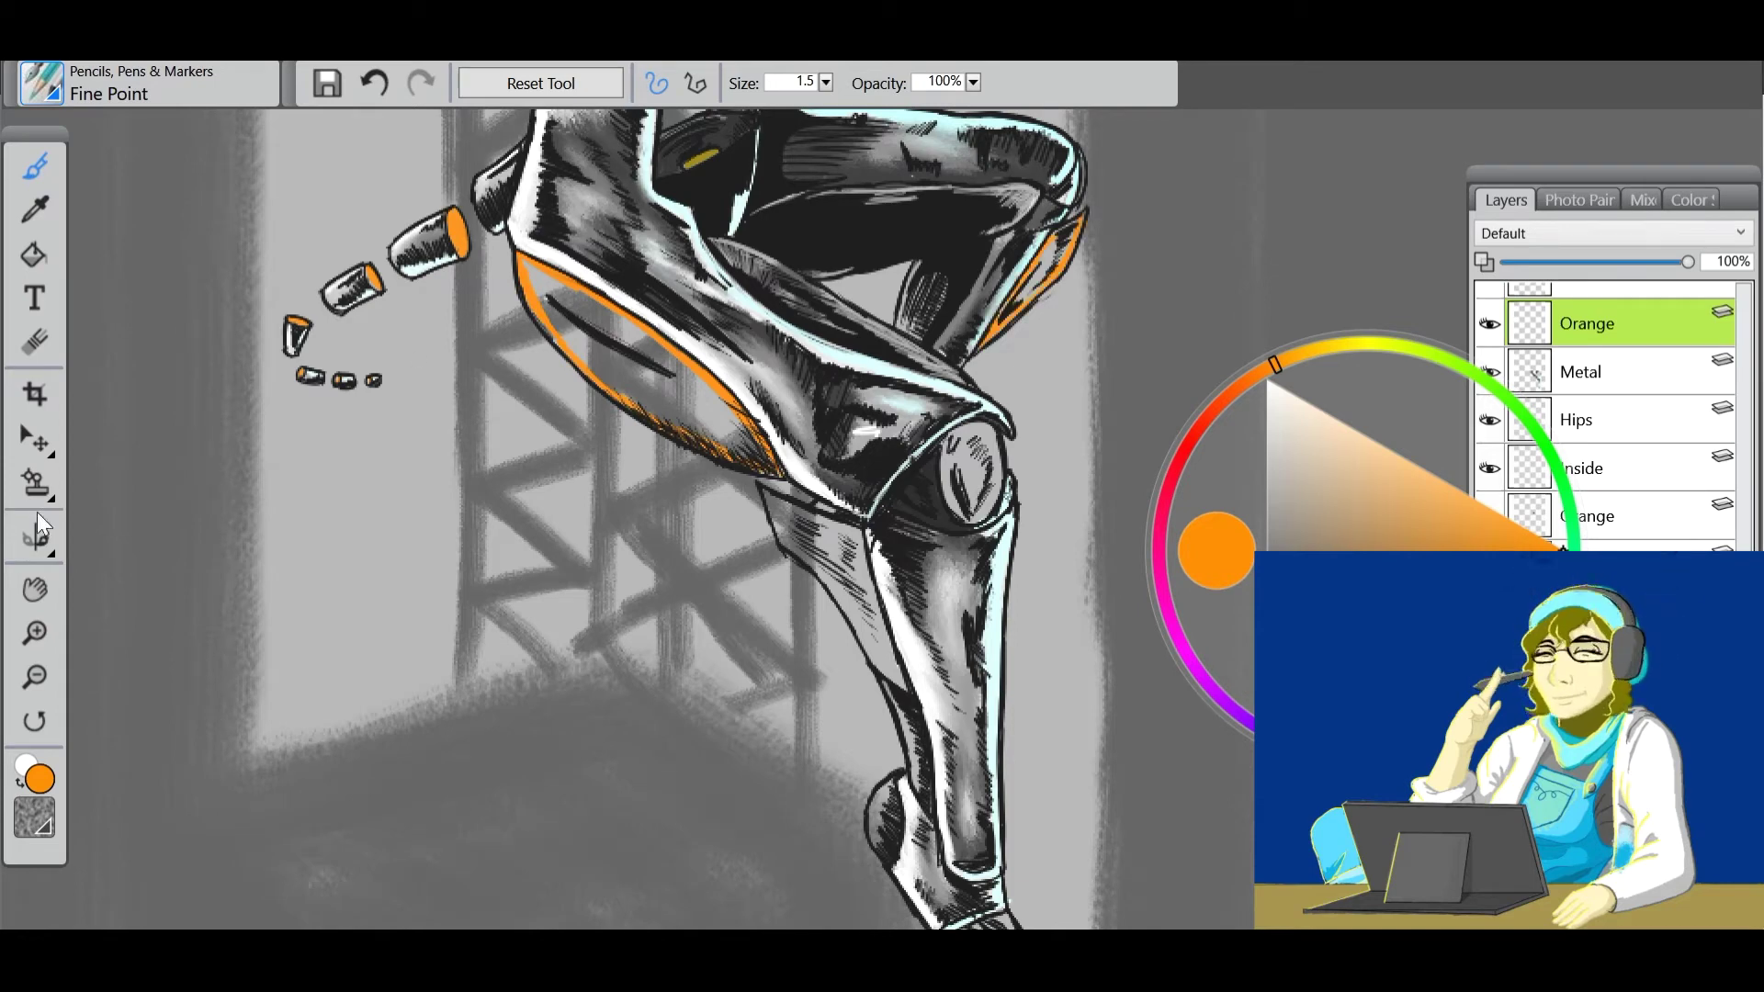
{"action": "left_click_drag", "start_coordinate": [535, 329], "coordinate": [480, 296]}
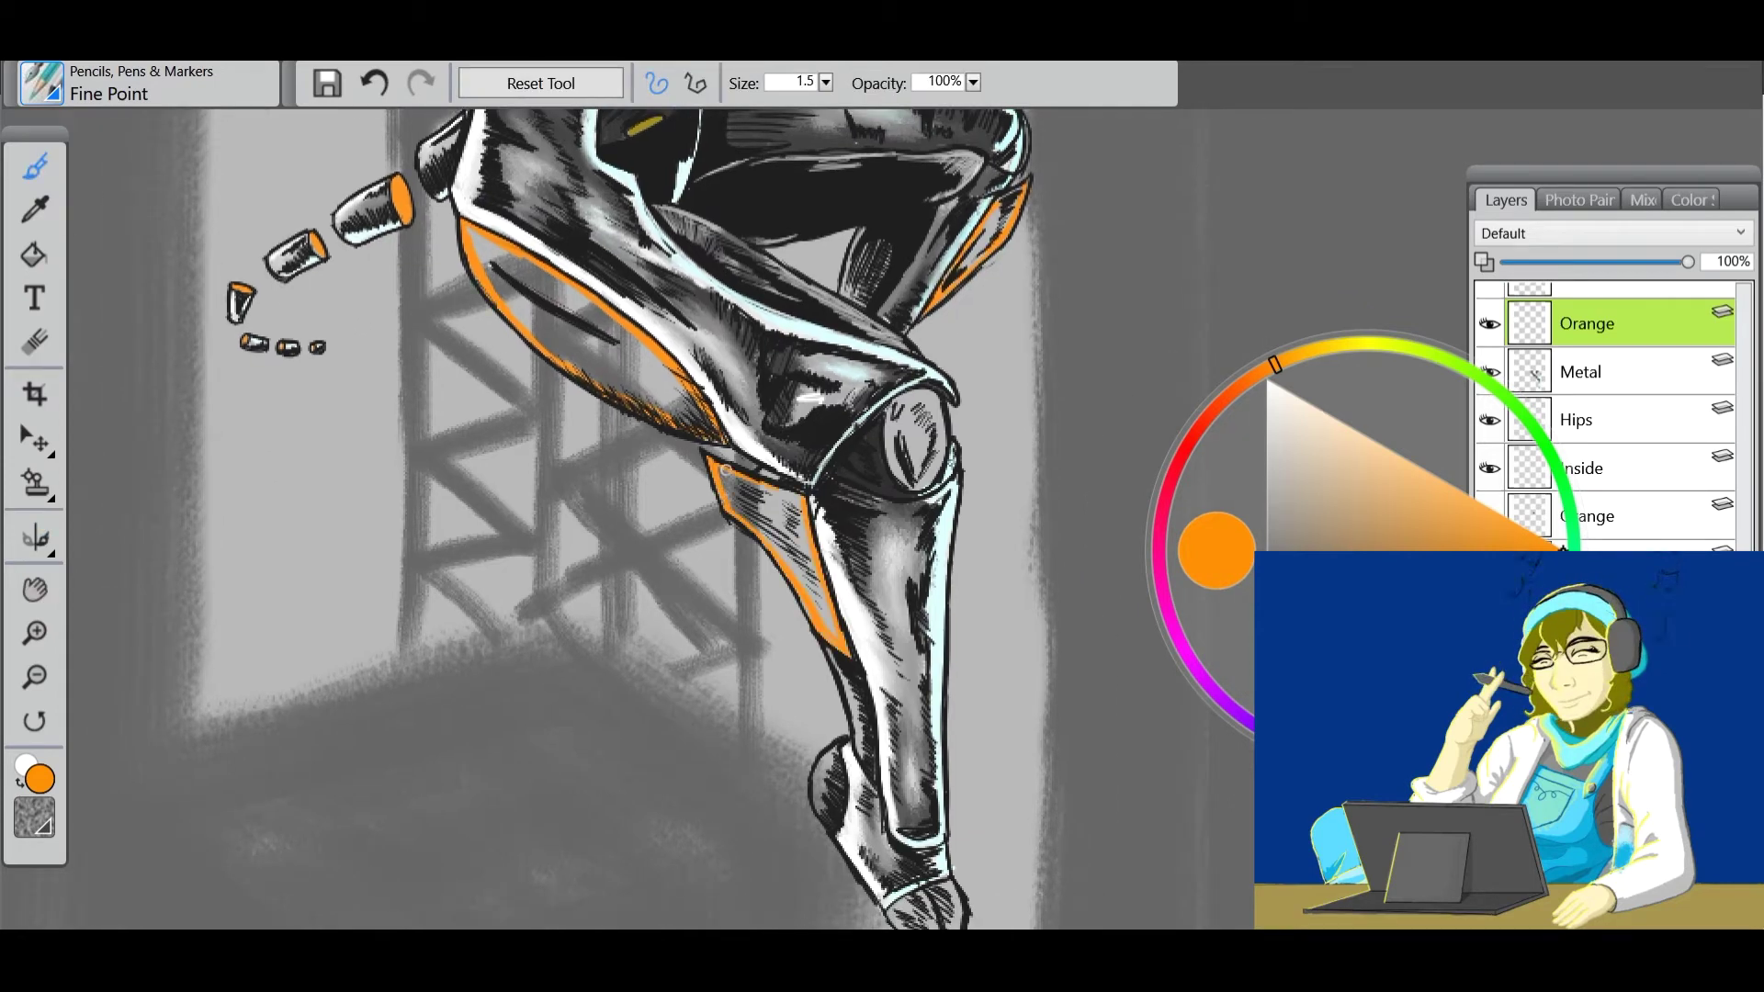
Fill the outlined calf and thigh panels with the same orange.
{"action": "key", "text": "k"}
{"action": "left_click", "coordinate": [769, 482]}
{"action": "left_click", "coordinate": [602, 344]}
Outline the toe claws of the front foot in orange and fill them.
{"action": "key", "text": "g"}
{"action": "mouse_move", "coordinate": [390, 554]}
{"action": "left_mouse_down"}
{"action": "mouse_move", "coordinate": [355, 532]}
{"action": "mouse_move", "coordinate": [328, 467]}
{"action": "left_mouse_up"}
{"action": "key", "text": "b"}
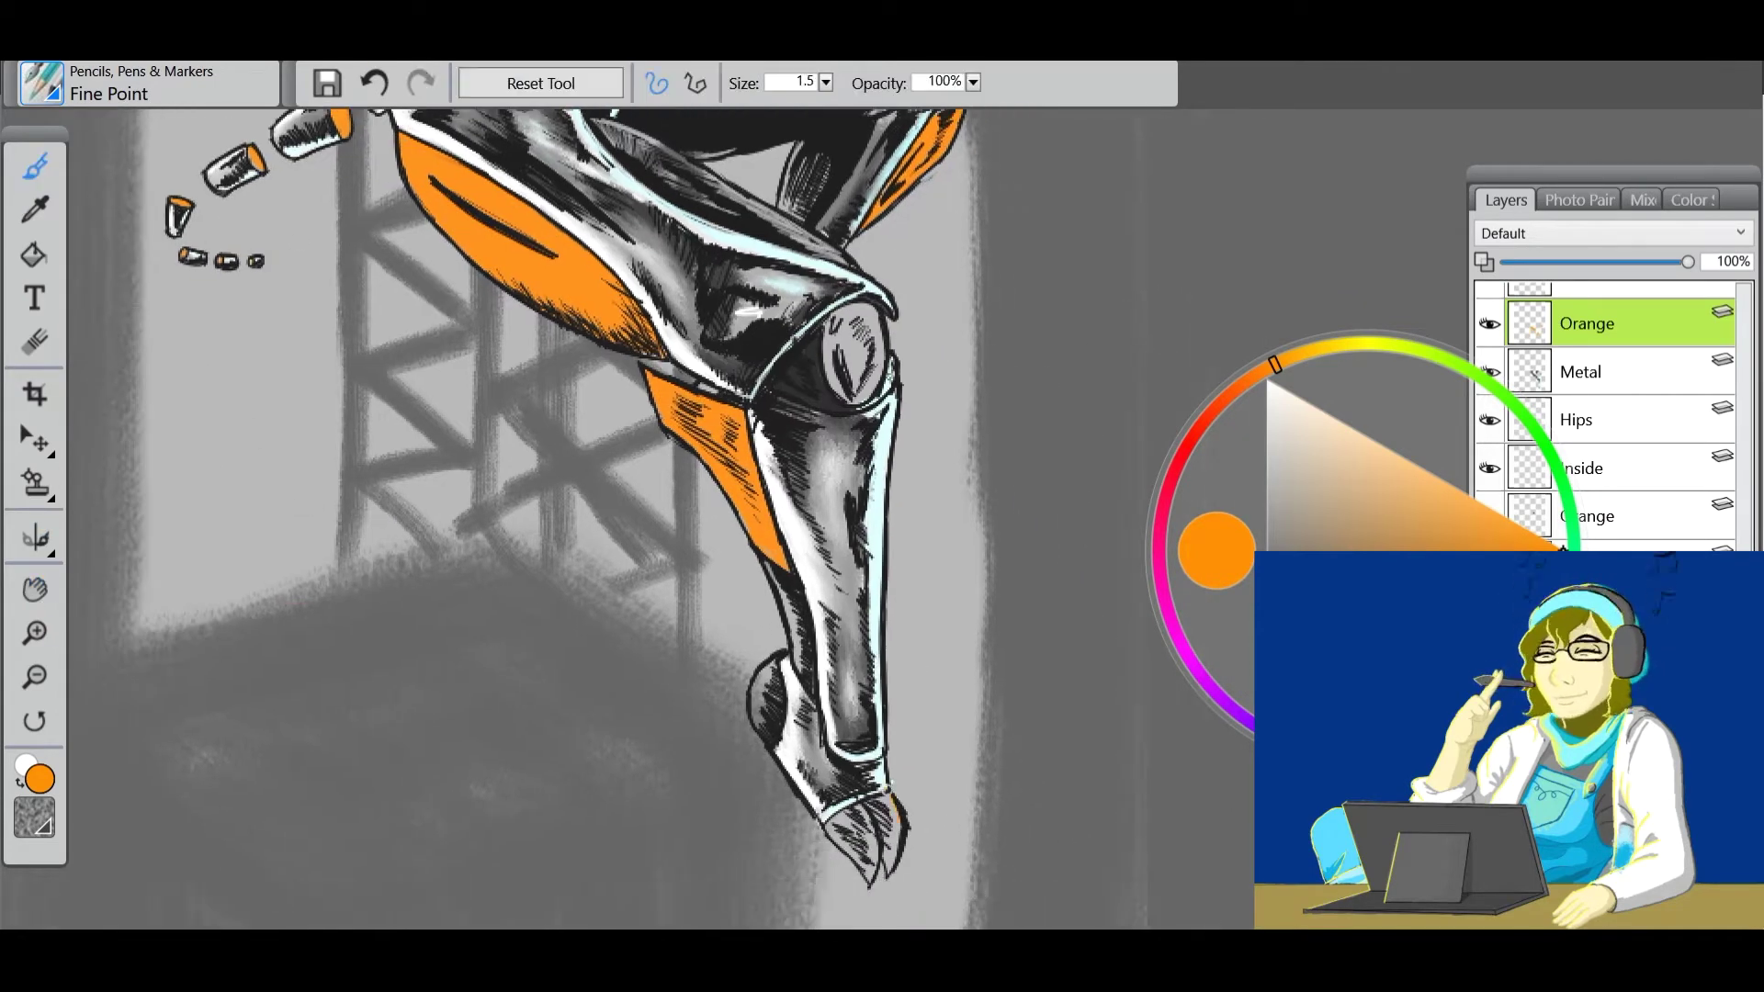
{"action": "key", "text": "k"}
{"action": "key", "text": "b"}
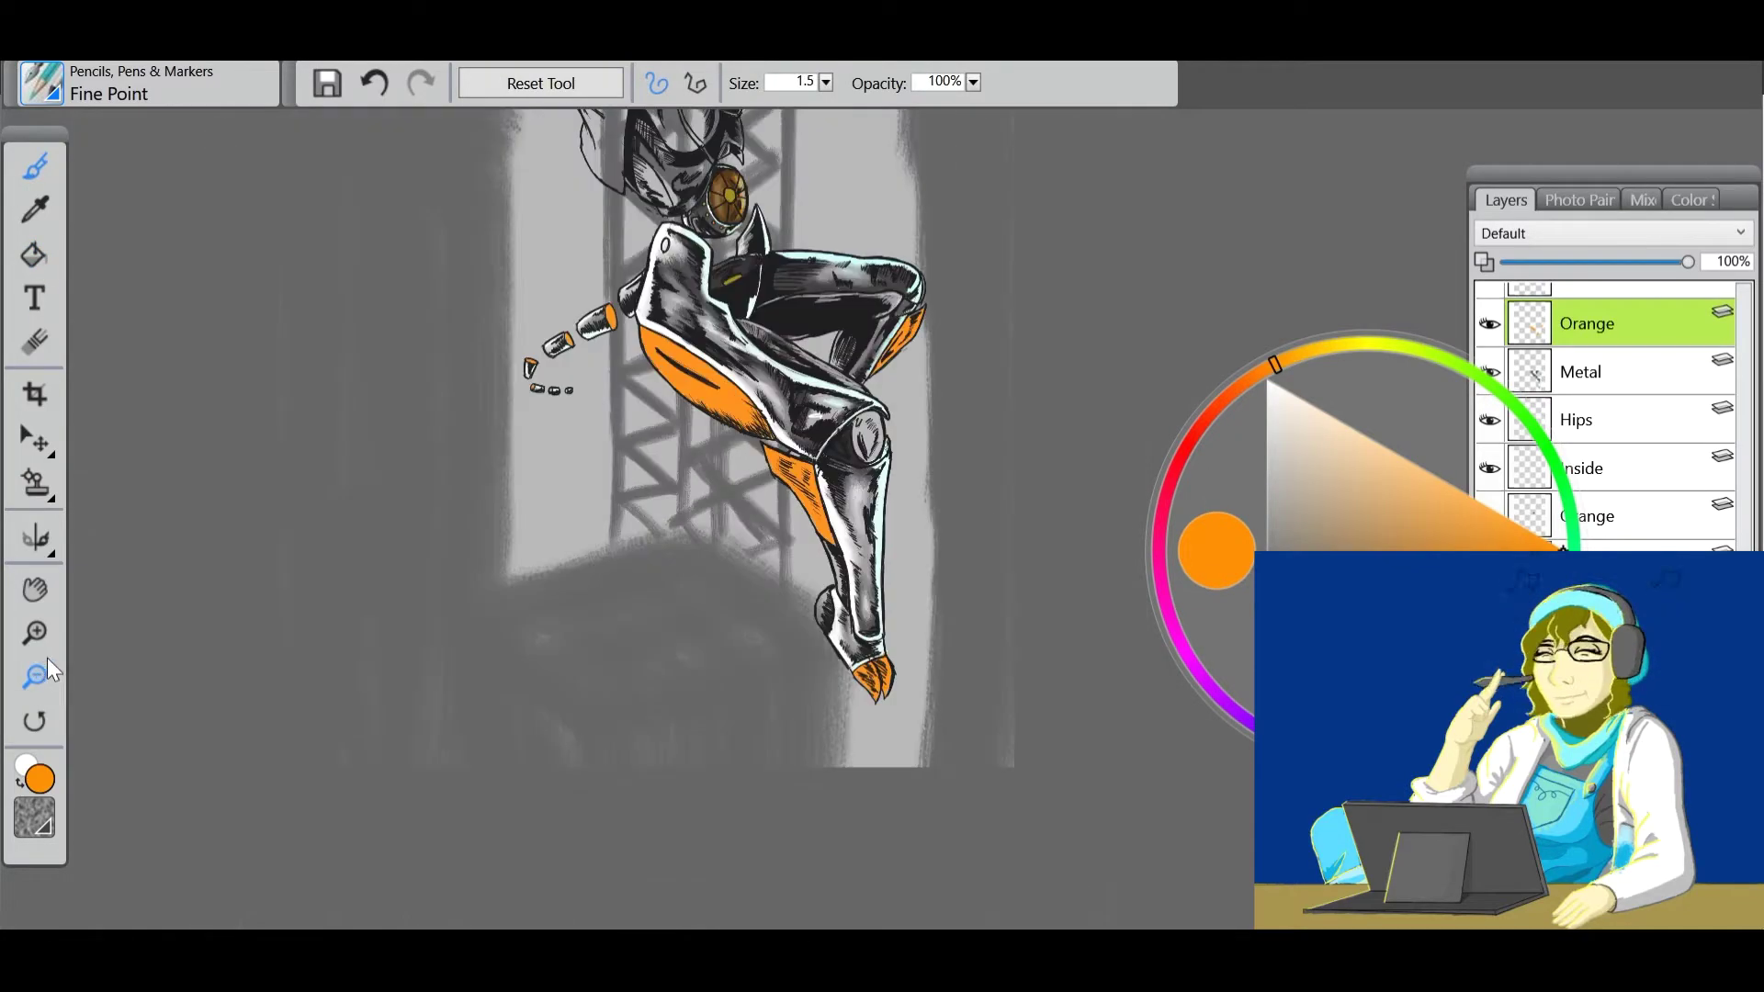
Outline the front knee's disc in orange and fill it.
{"action": "key", "text": "g"}
{"action": "left_click_drag", "start_coordinate": [309, 360], "coordinate": [301, 375]}
{"action": "key", "text": "b"}
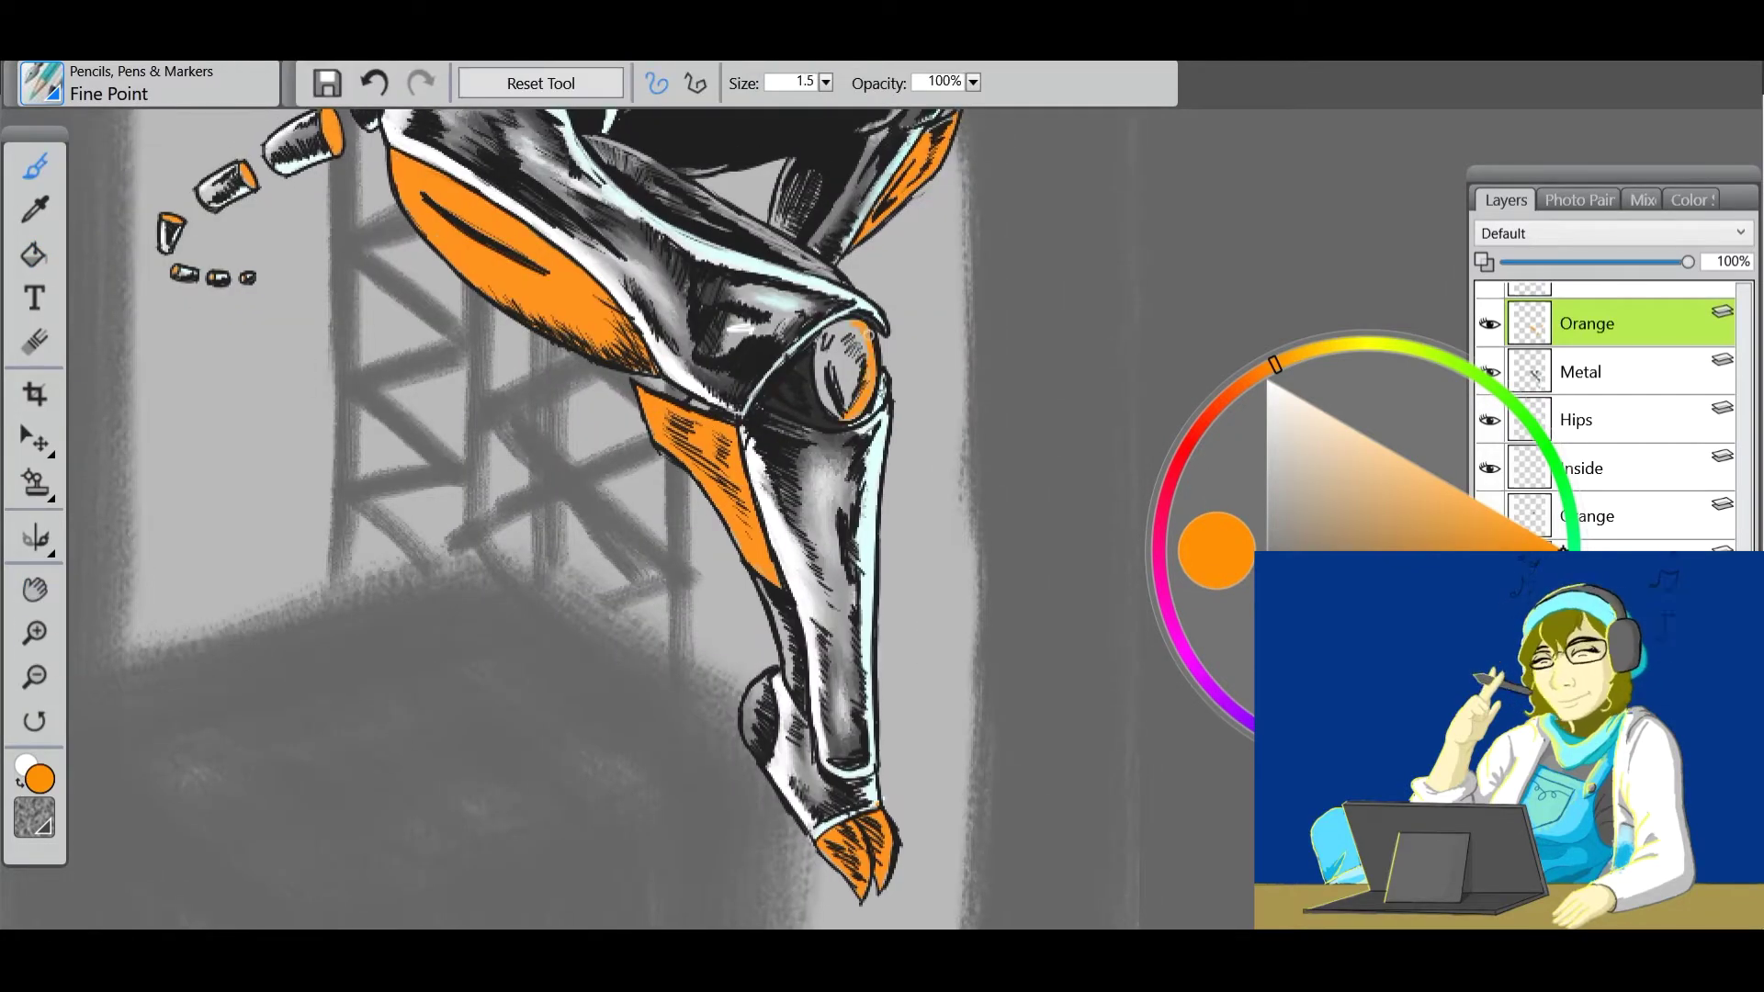
{"action": "key", "text": "k"}
{"action": "left_click", "coordinate": [840, 372]}
{"action": "key", "text": "b"}
Sample the armour's pale cyan and highlight the edges of the orange parts with it.
{"action": "left_click", "coordinate": [885, 413], "text": "alt"}
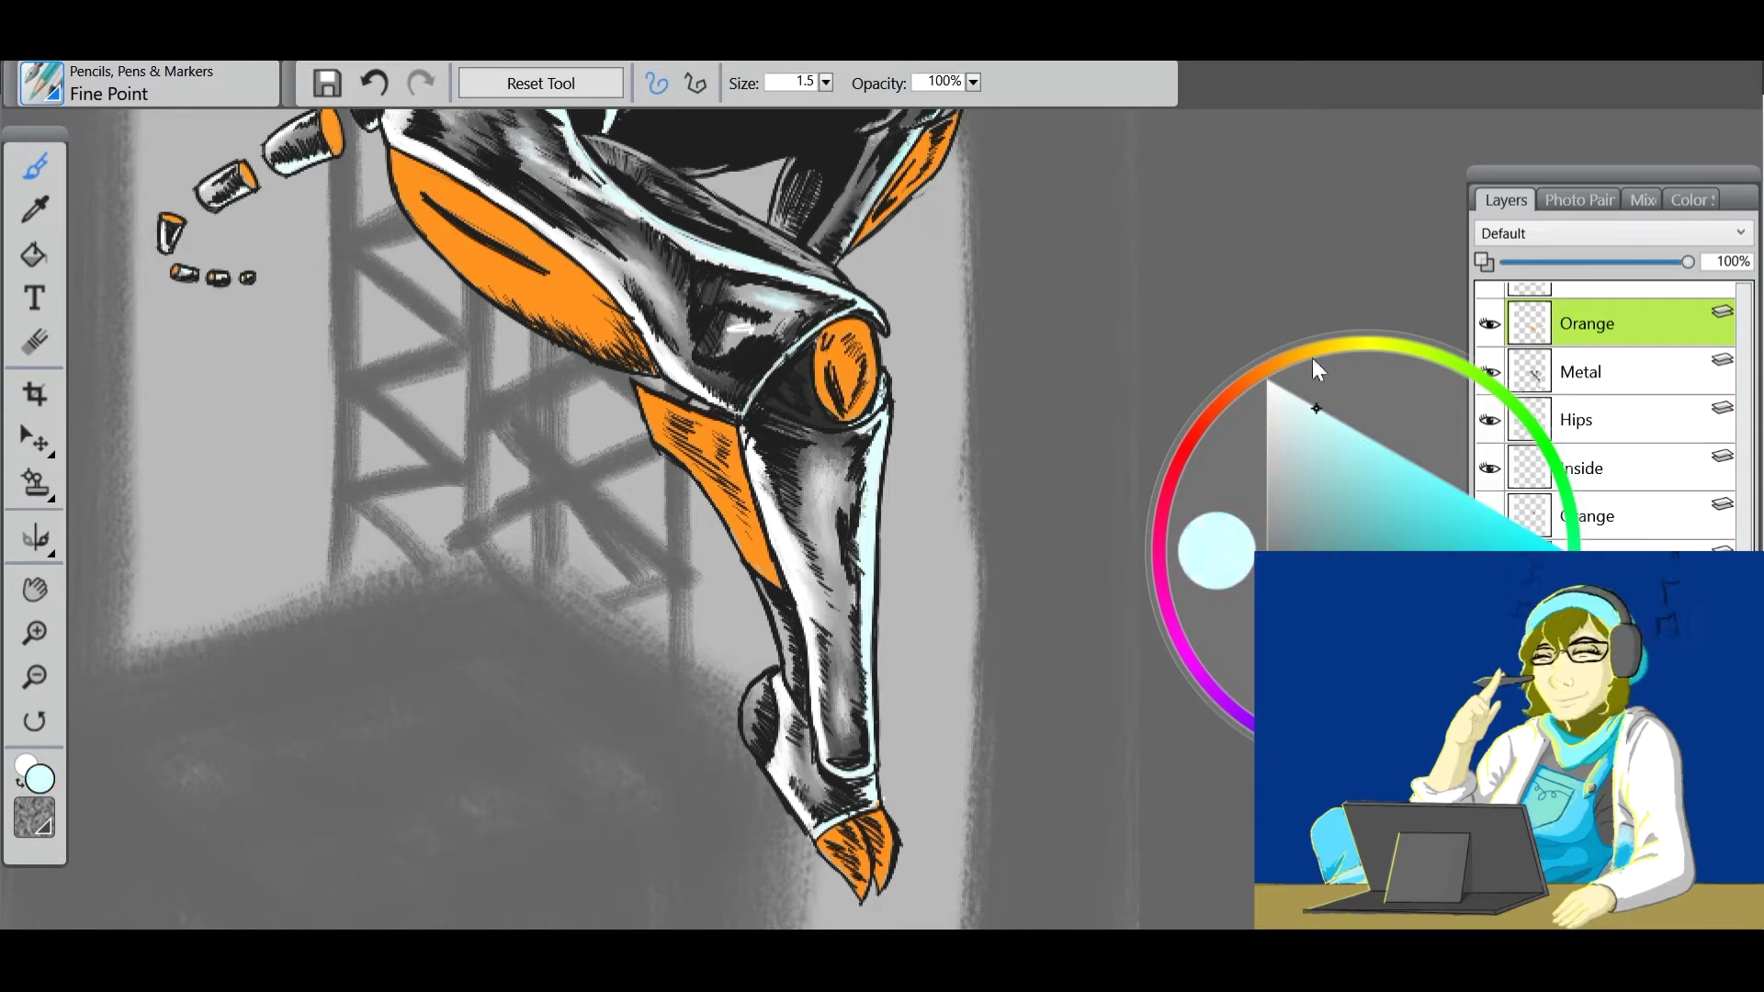
{"action": "key", "text": "g"}
{"action": "left_click_drag", "start_coordinate": [551, 414], "coordinate": [542, 593]}
{"action": "key", "text": "b"}
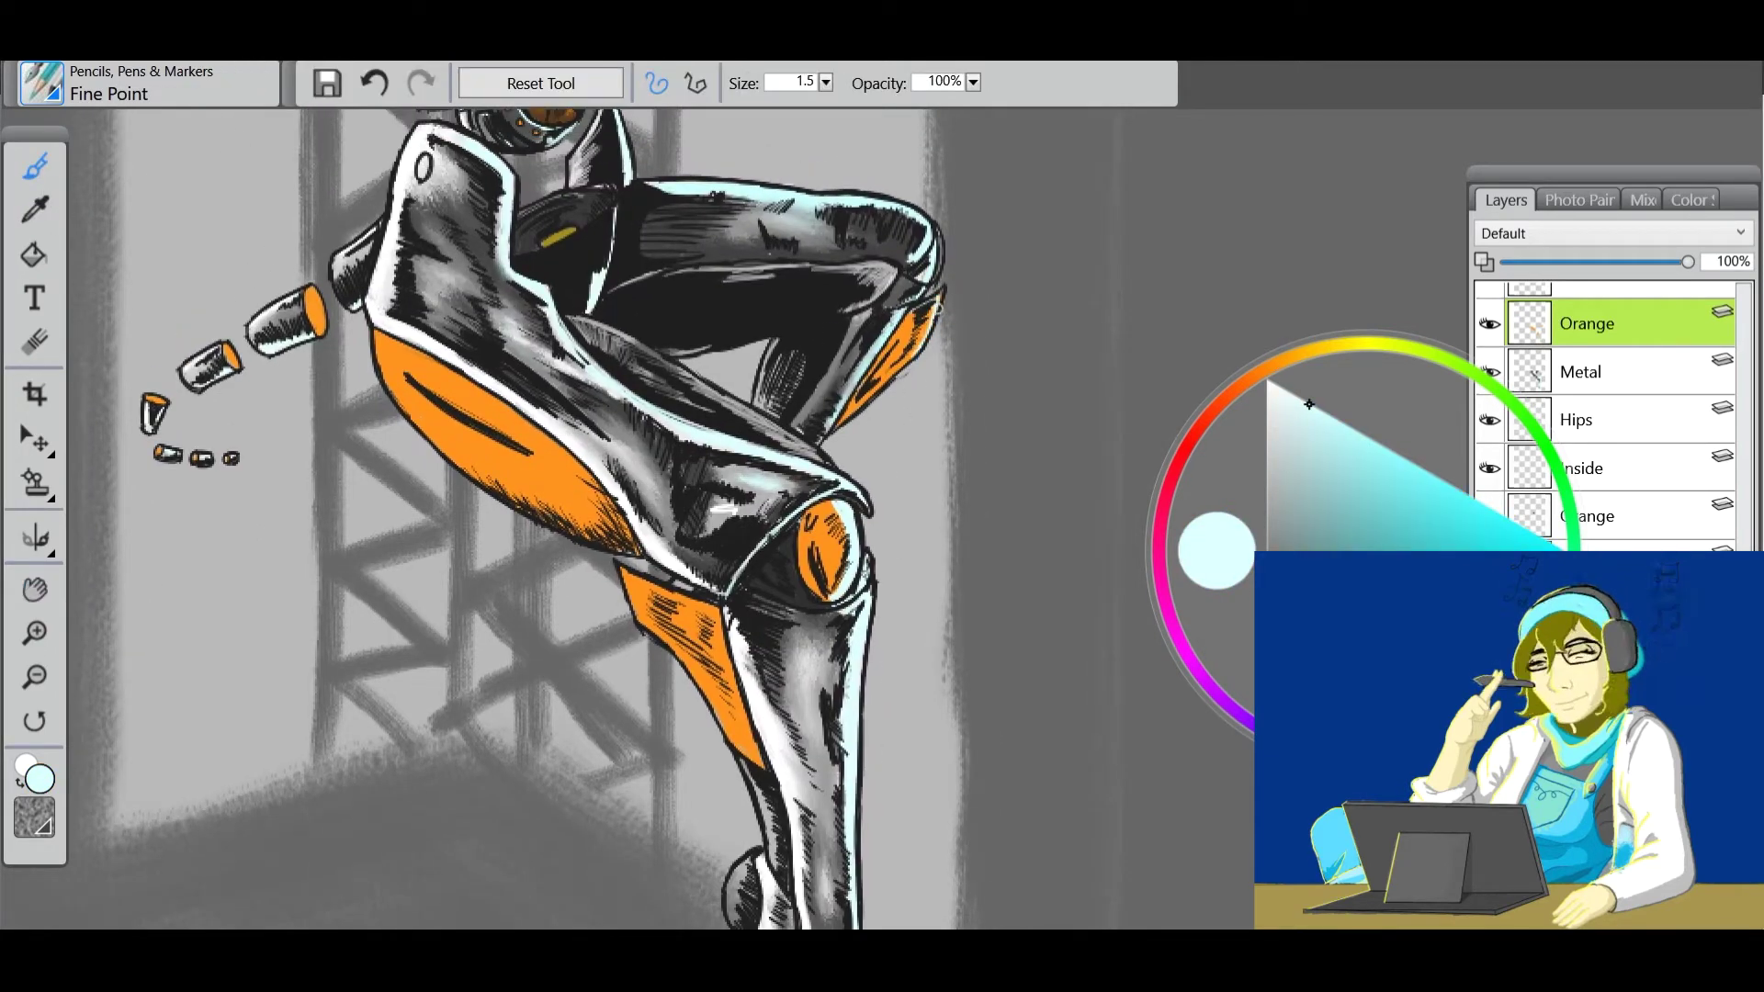
Shade the rear lower-leg panel, the knee disc and the toe claws in dark brown.
{"action": "left_click", "coordinate": [589, 514], "text": "alt"}
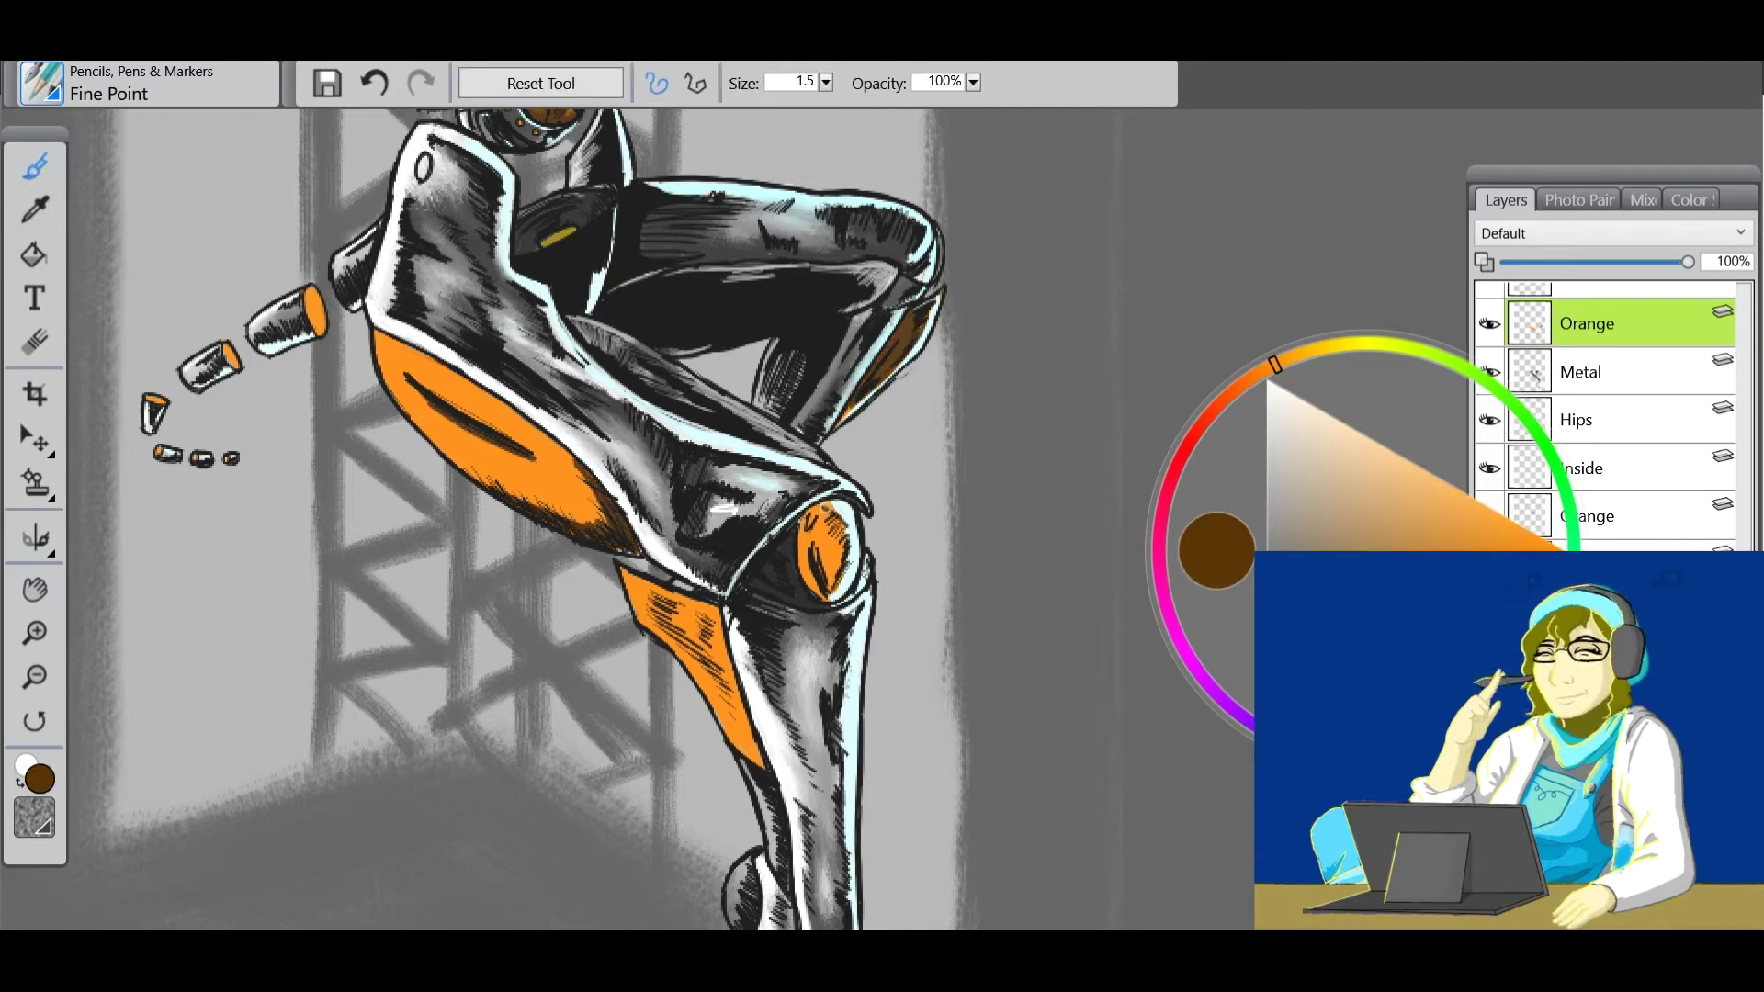
{"action": "key", "text": "g"}
{"action": "left_click_drag", "start_coordinate": [828, 508], "coordinate": [759, 260]}
{"action": "key", "text": "b"}
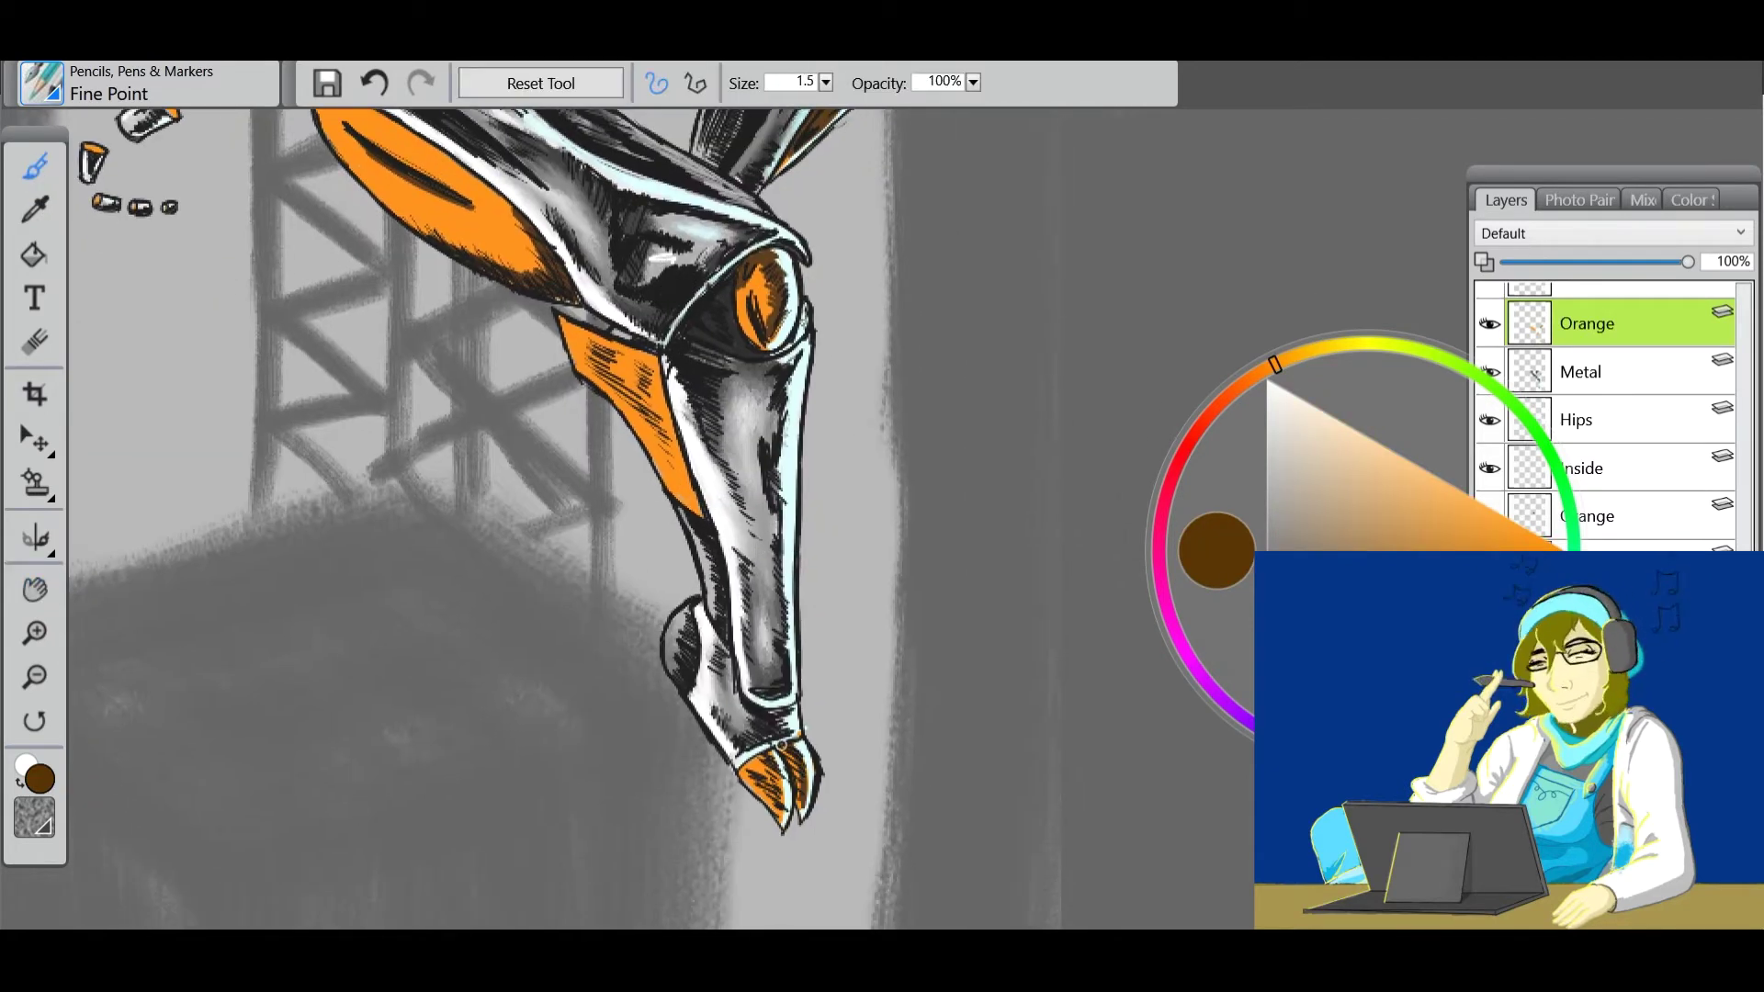
{"action": "key", "text": "g"}
{"action": "left_click_drag", "start_coordinate": [205, 579], "coordinate": [262, 652]}
{"action": "key", "text": "b"}
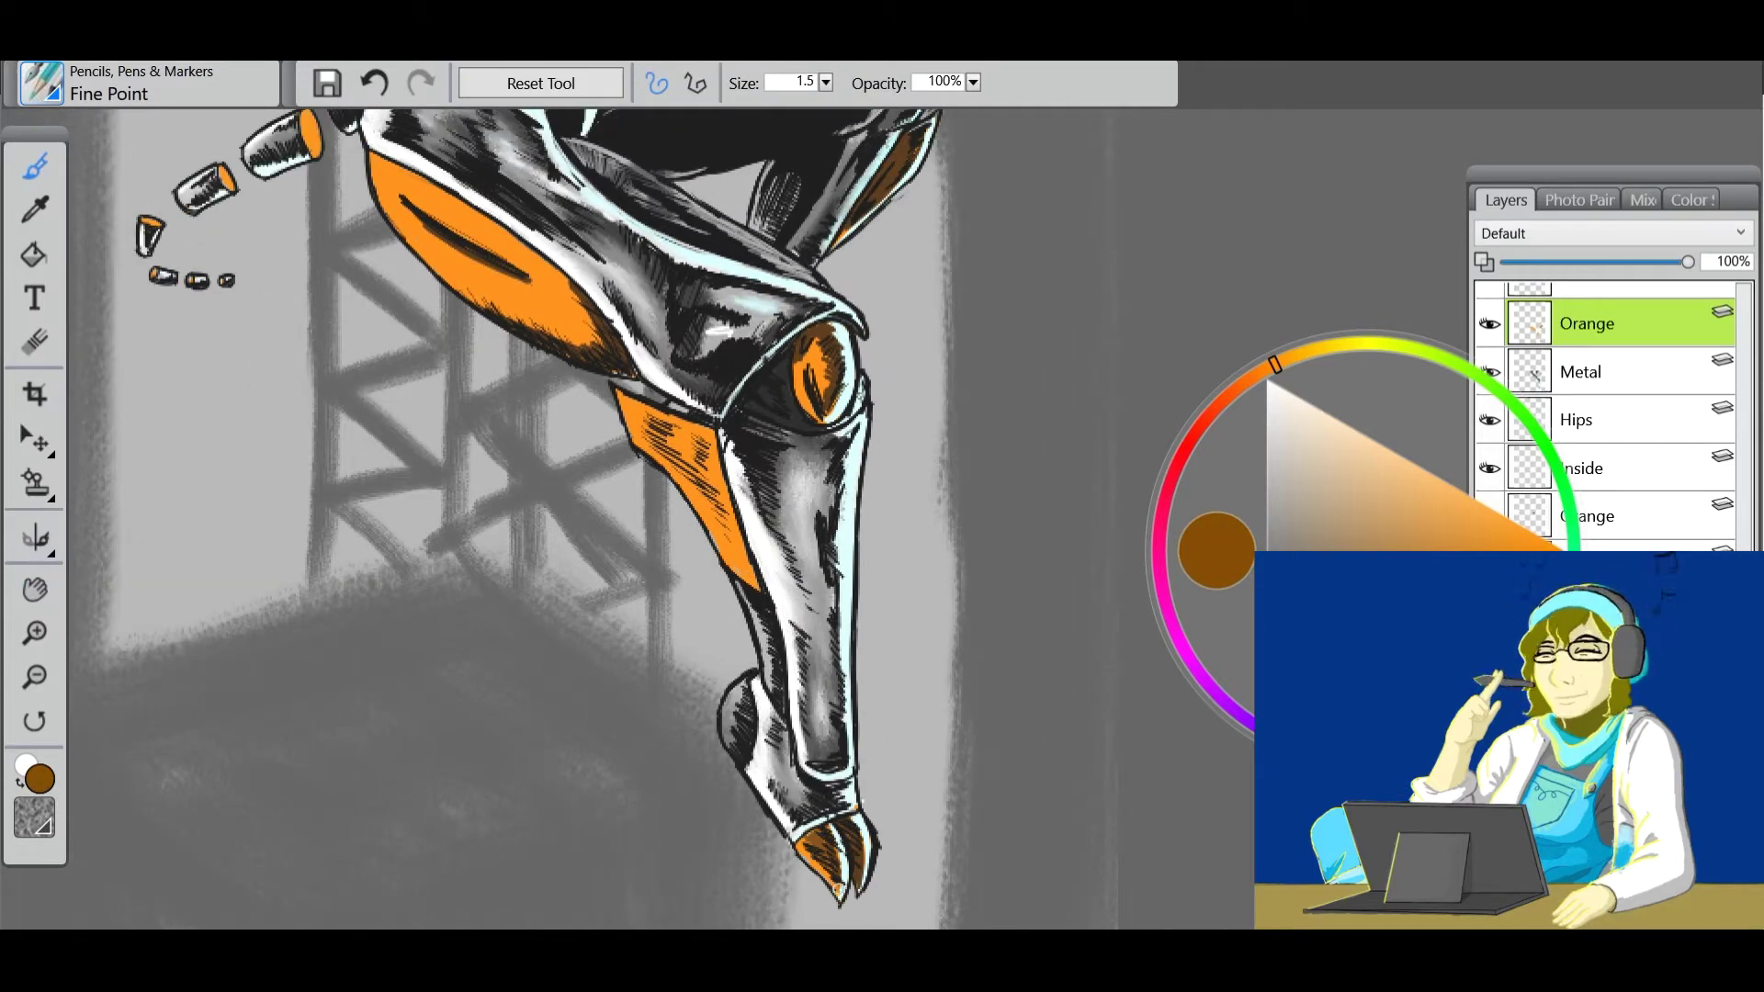
Shade the thigh and calf panels in lighter brown and hatch light orange and white highlights along their outer edges.
{"action": "left_click_drag", "start_coordinate": [571, 287], "coordinate": [582, 301]}
{"action": "left_click", "coordinate": [695, 444], "text": "alt"}
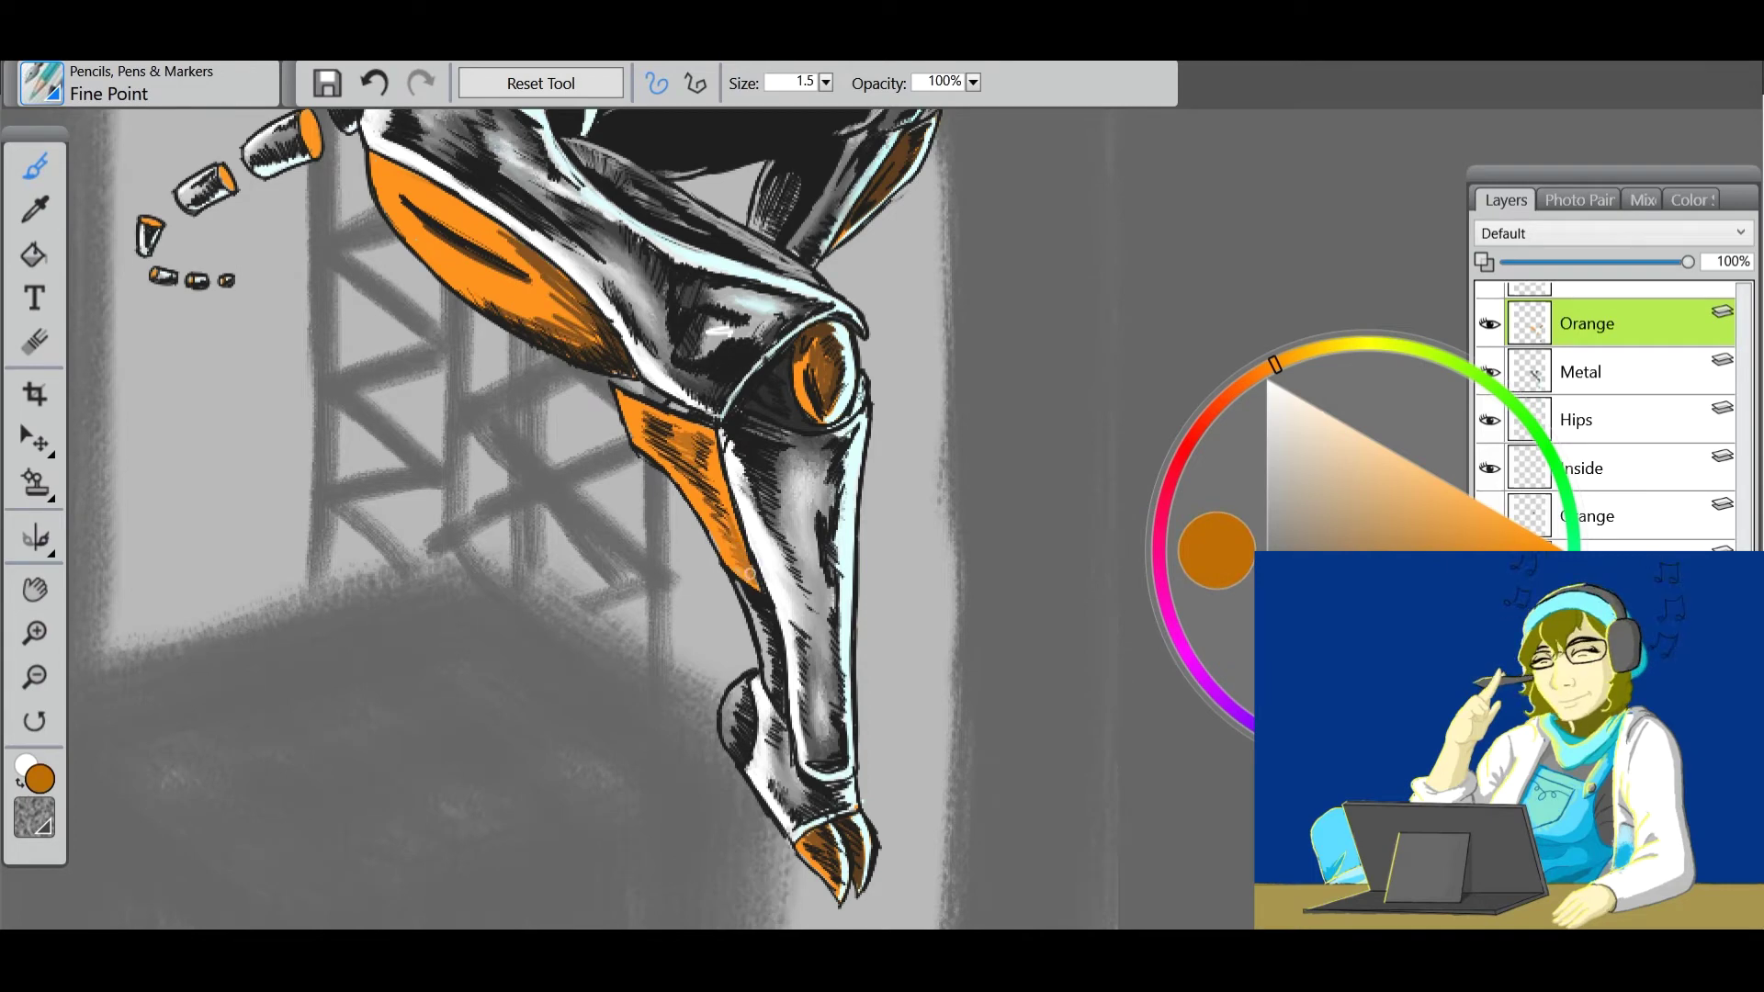
{"action": "left_click", "coordinate": [1449, 485]}
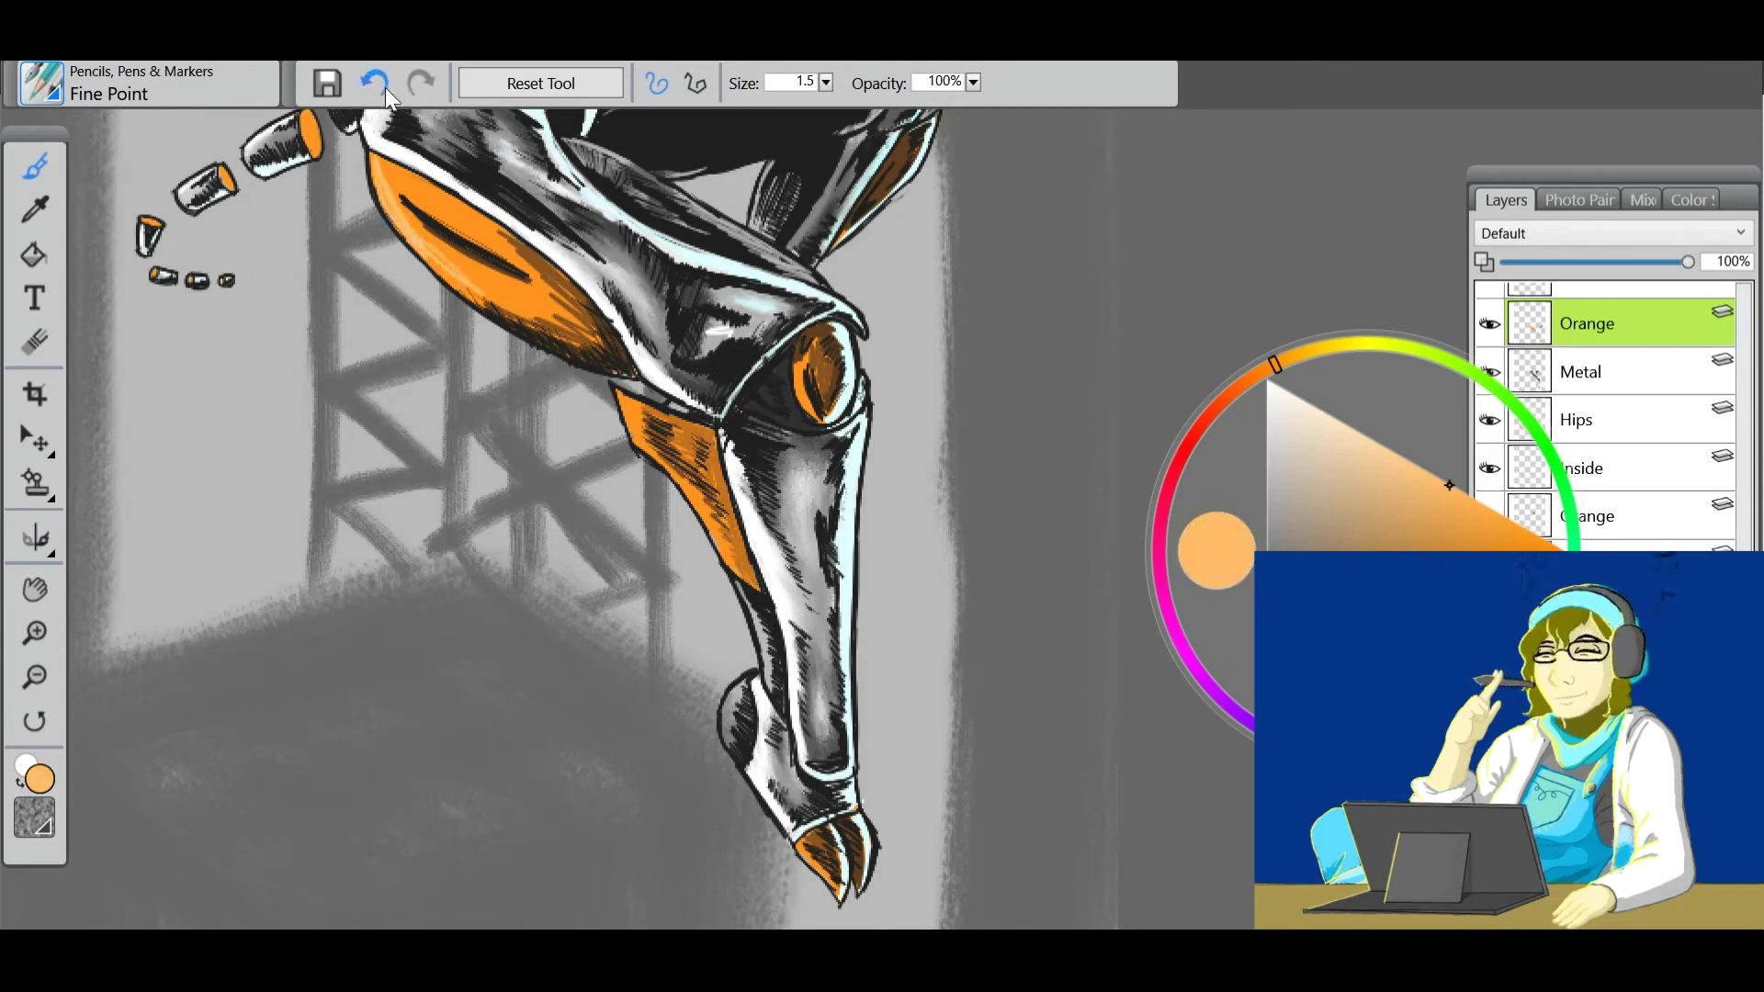
{"action": "left_click", "coordinate": [1268, 378]}
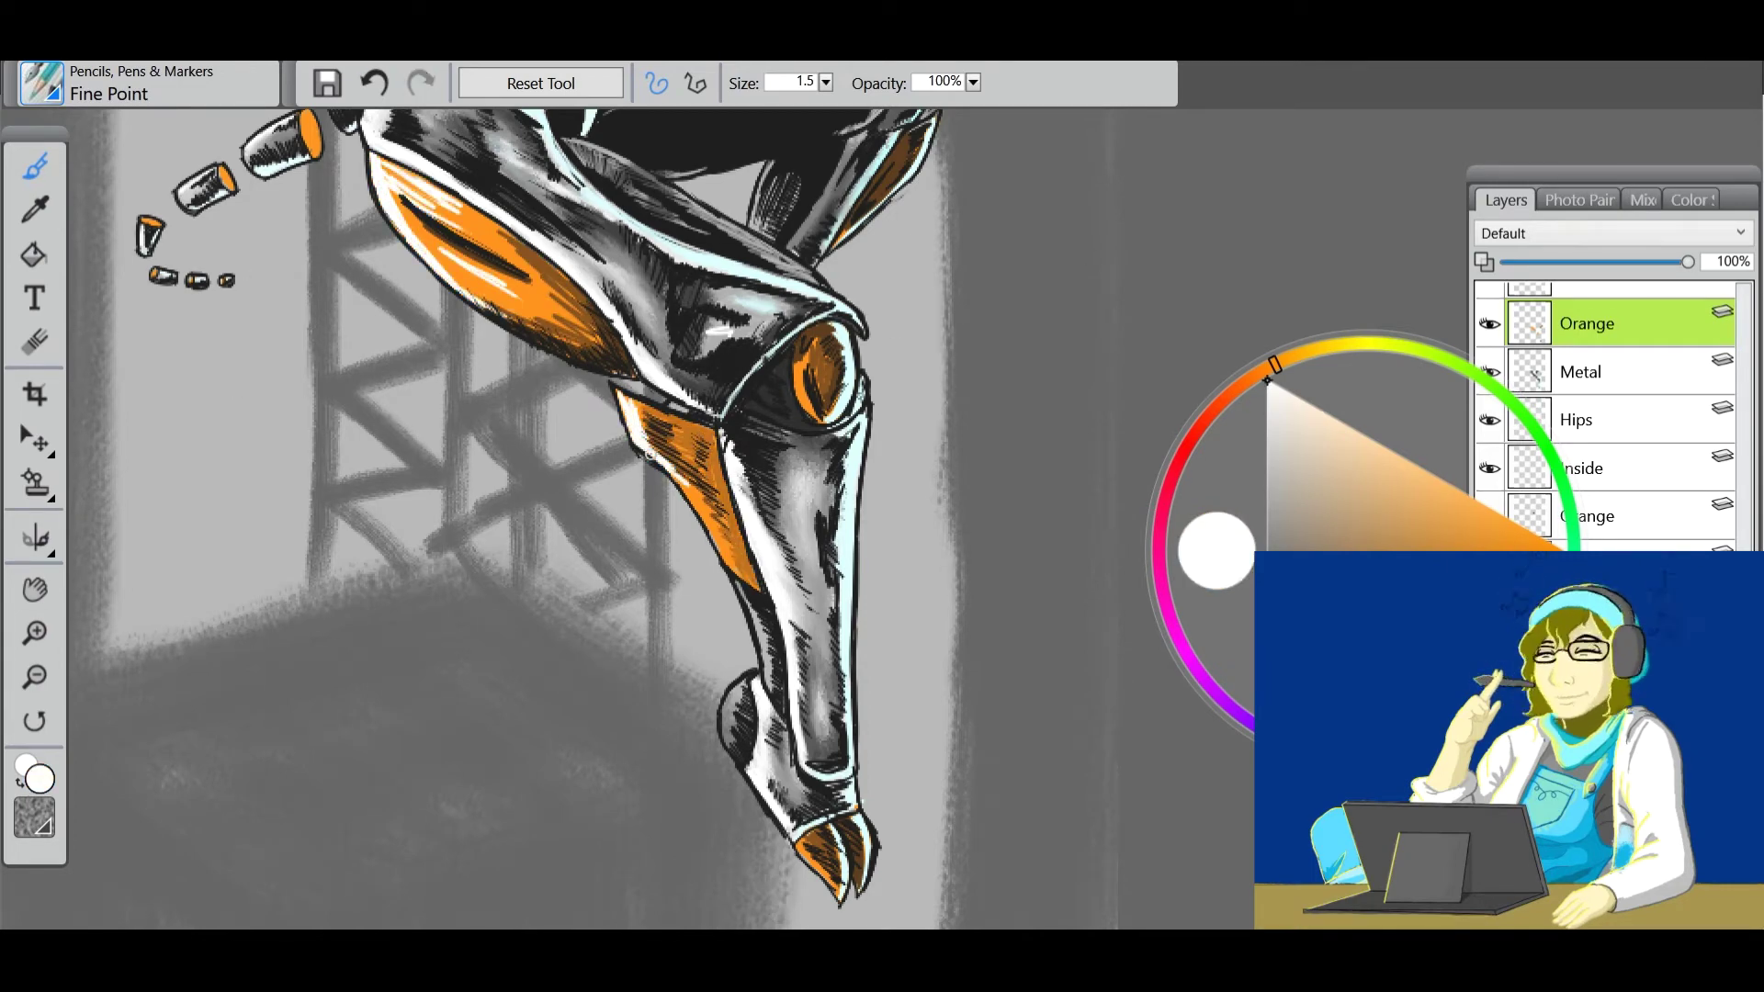
{"action": "left_click", "coordinate": [441, 266], "text": "alt"}
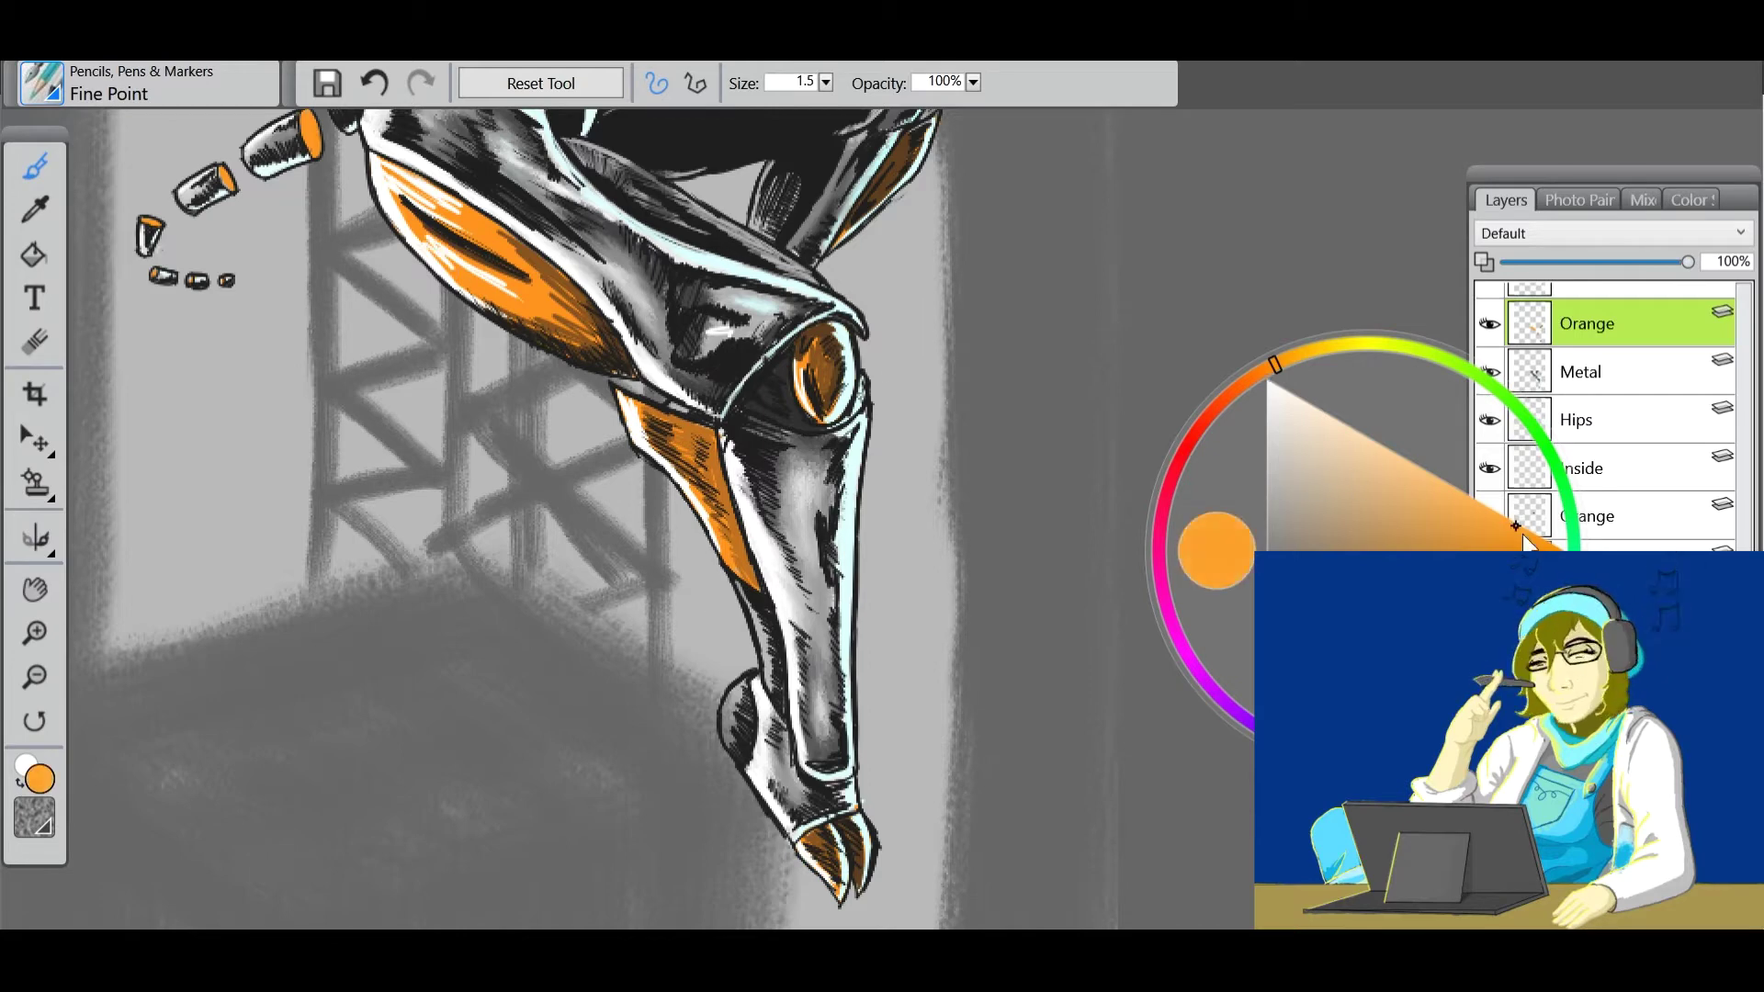
Blend the thigh panel's shading with the Directional Diffuser, adding a pale cyan glint along its upper edge.
{"action": "left_click", "coordinate": [42, 82]}
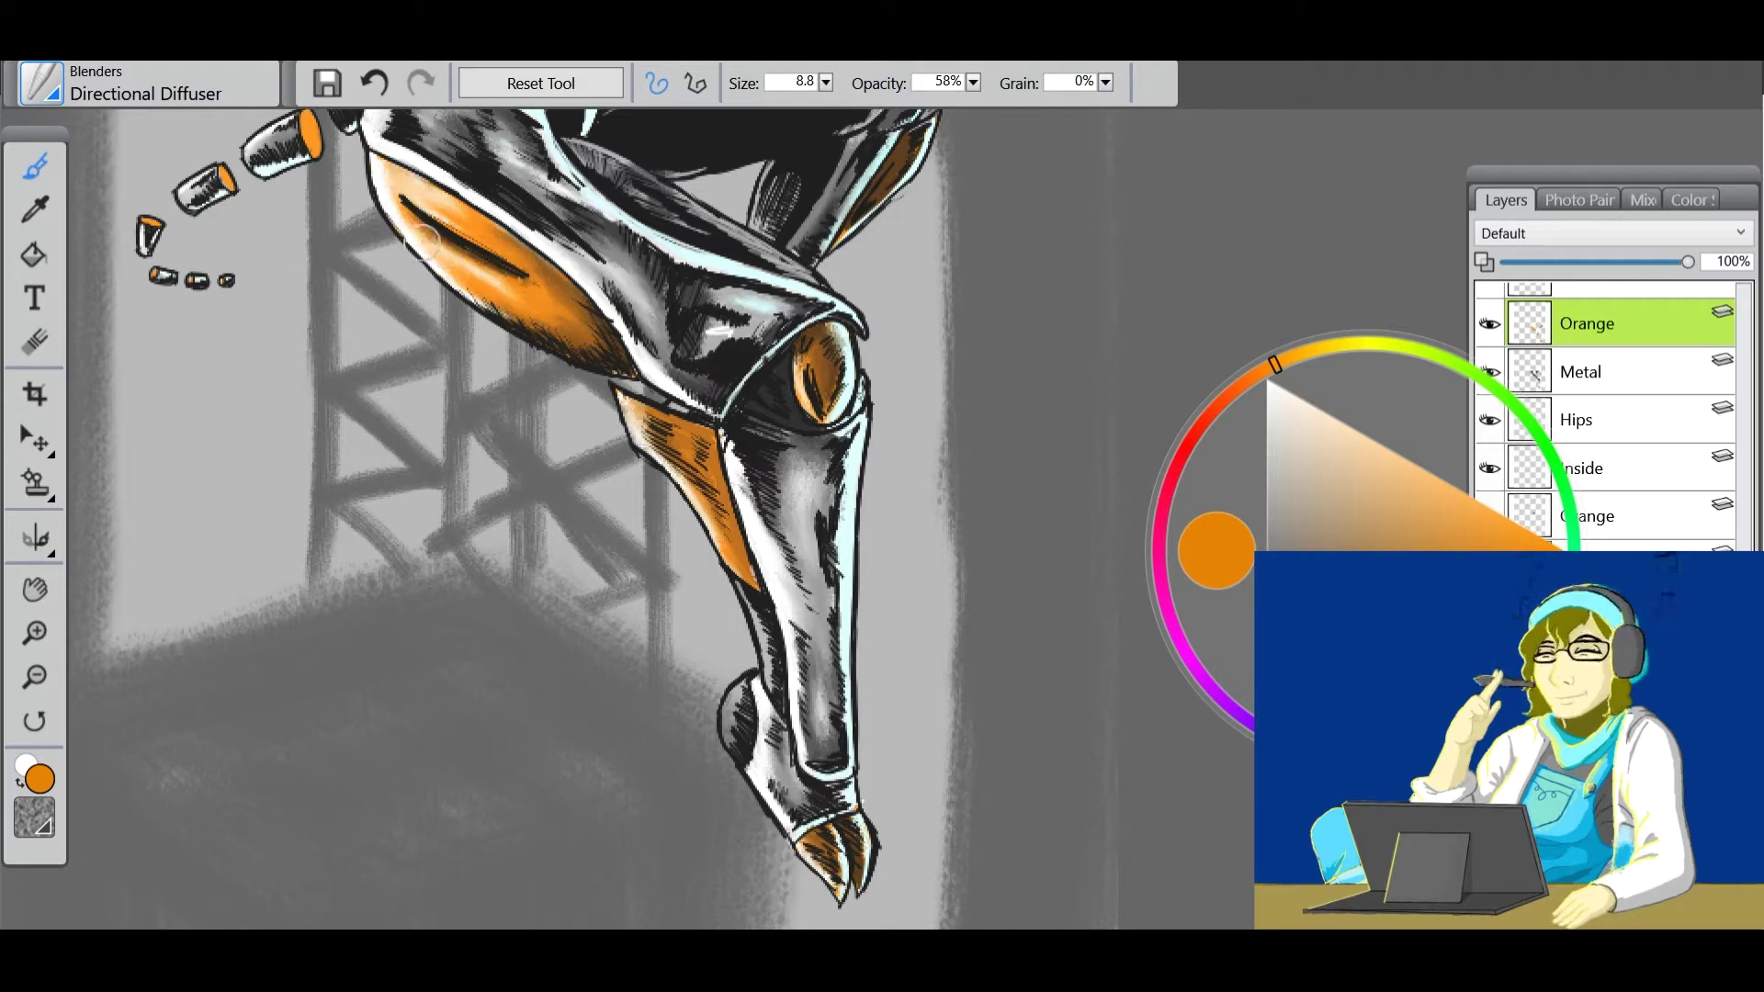
{"action": "key", "text": "b"}
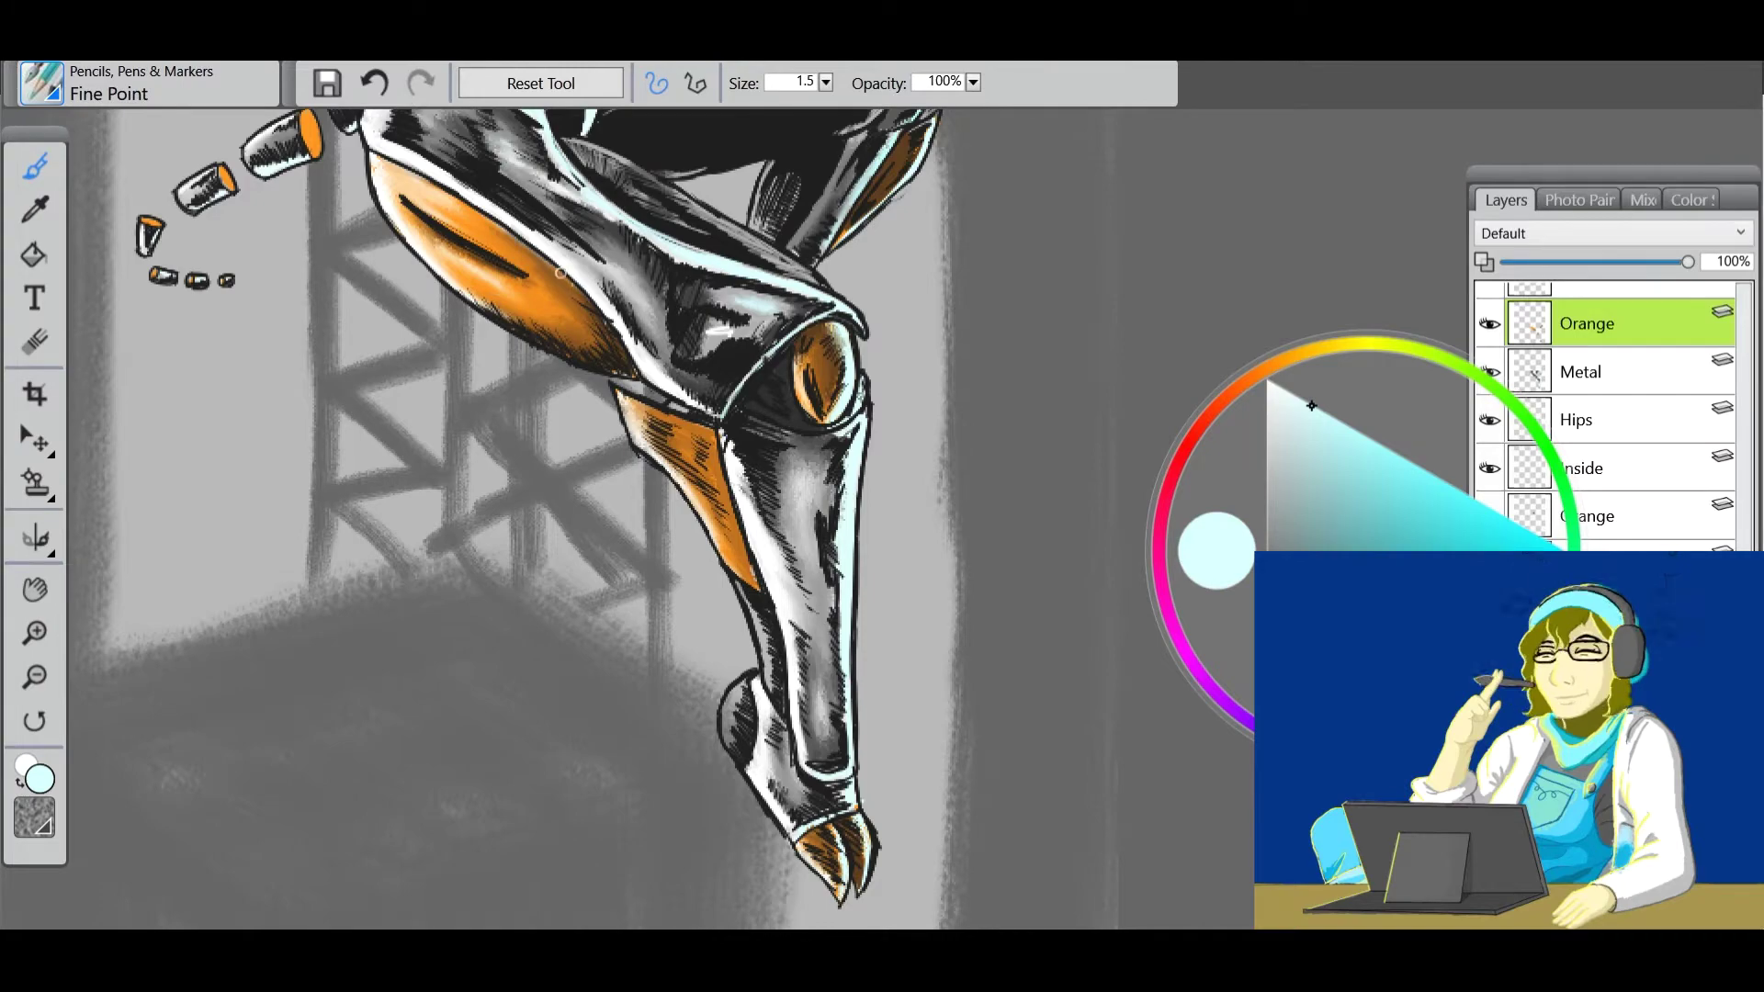
{"action": "key", "text": "b"}
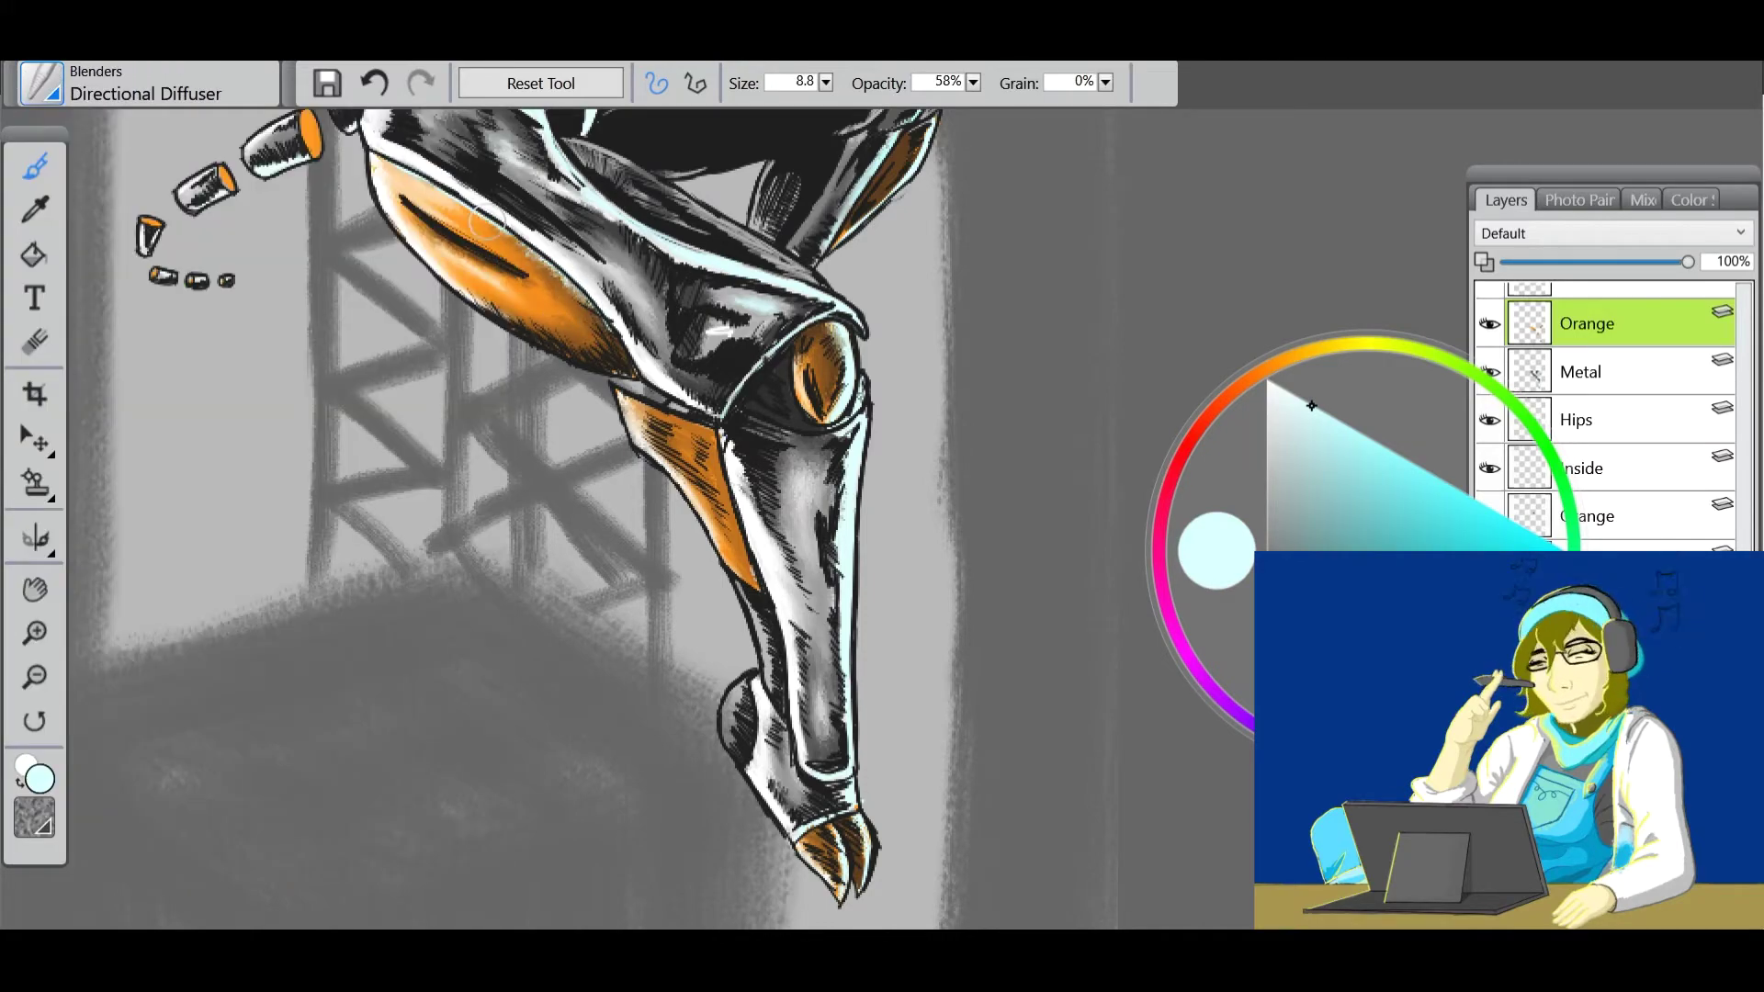
Darken the strip along the front thigh's inner side and the rear thigh's underside in dark grey with the Fine Point pen.
{"action": "key", "text": "ctrl+minus"}
{"action": "key", "text": "ctrl+minus"}
{"action": "key", "text": "g"}
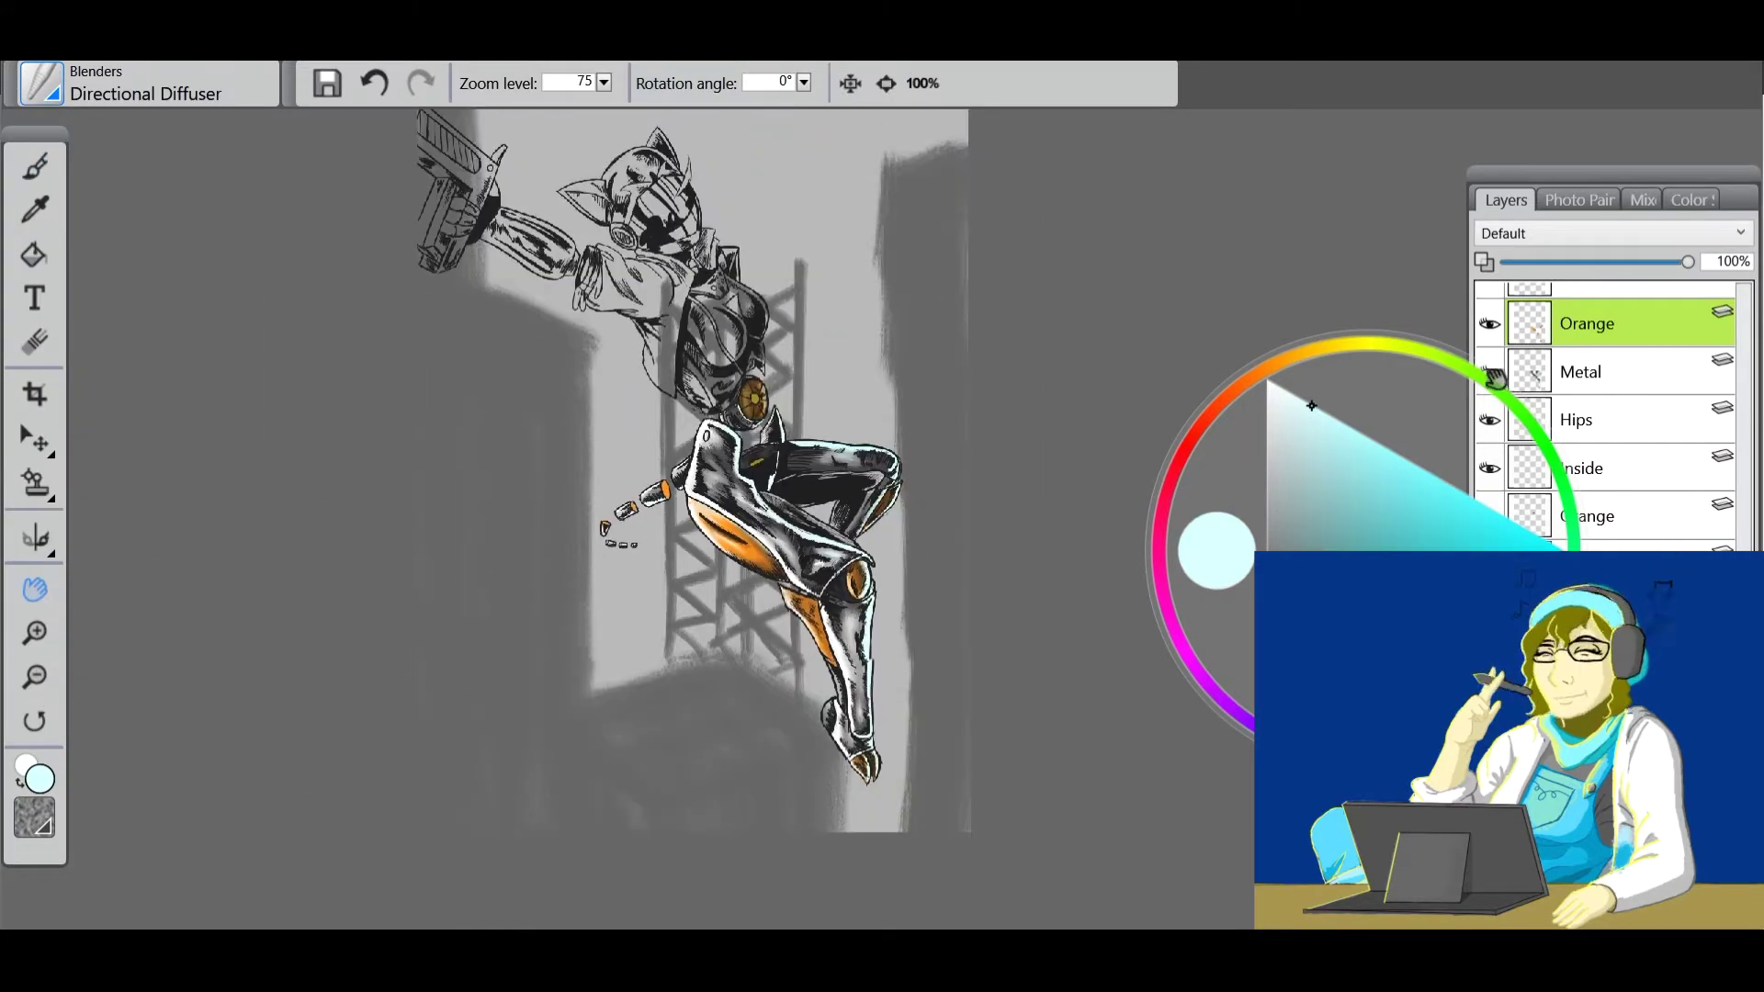
{"action": "scroll", "coordinate": [1727, 542], "scroll_direction": "up", "scroll_amount": 3}
{"action": "scroll", "coordinate": [1727, 542], "scroll_direction": "up", "scroll_amount": 2}
{"action": "key", "text": "ctrl+plus"}
{"action": "key", "text": "ctrl+plus"}
{"action": "key", "text": "b"}
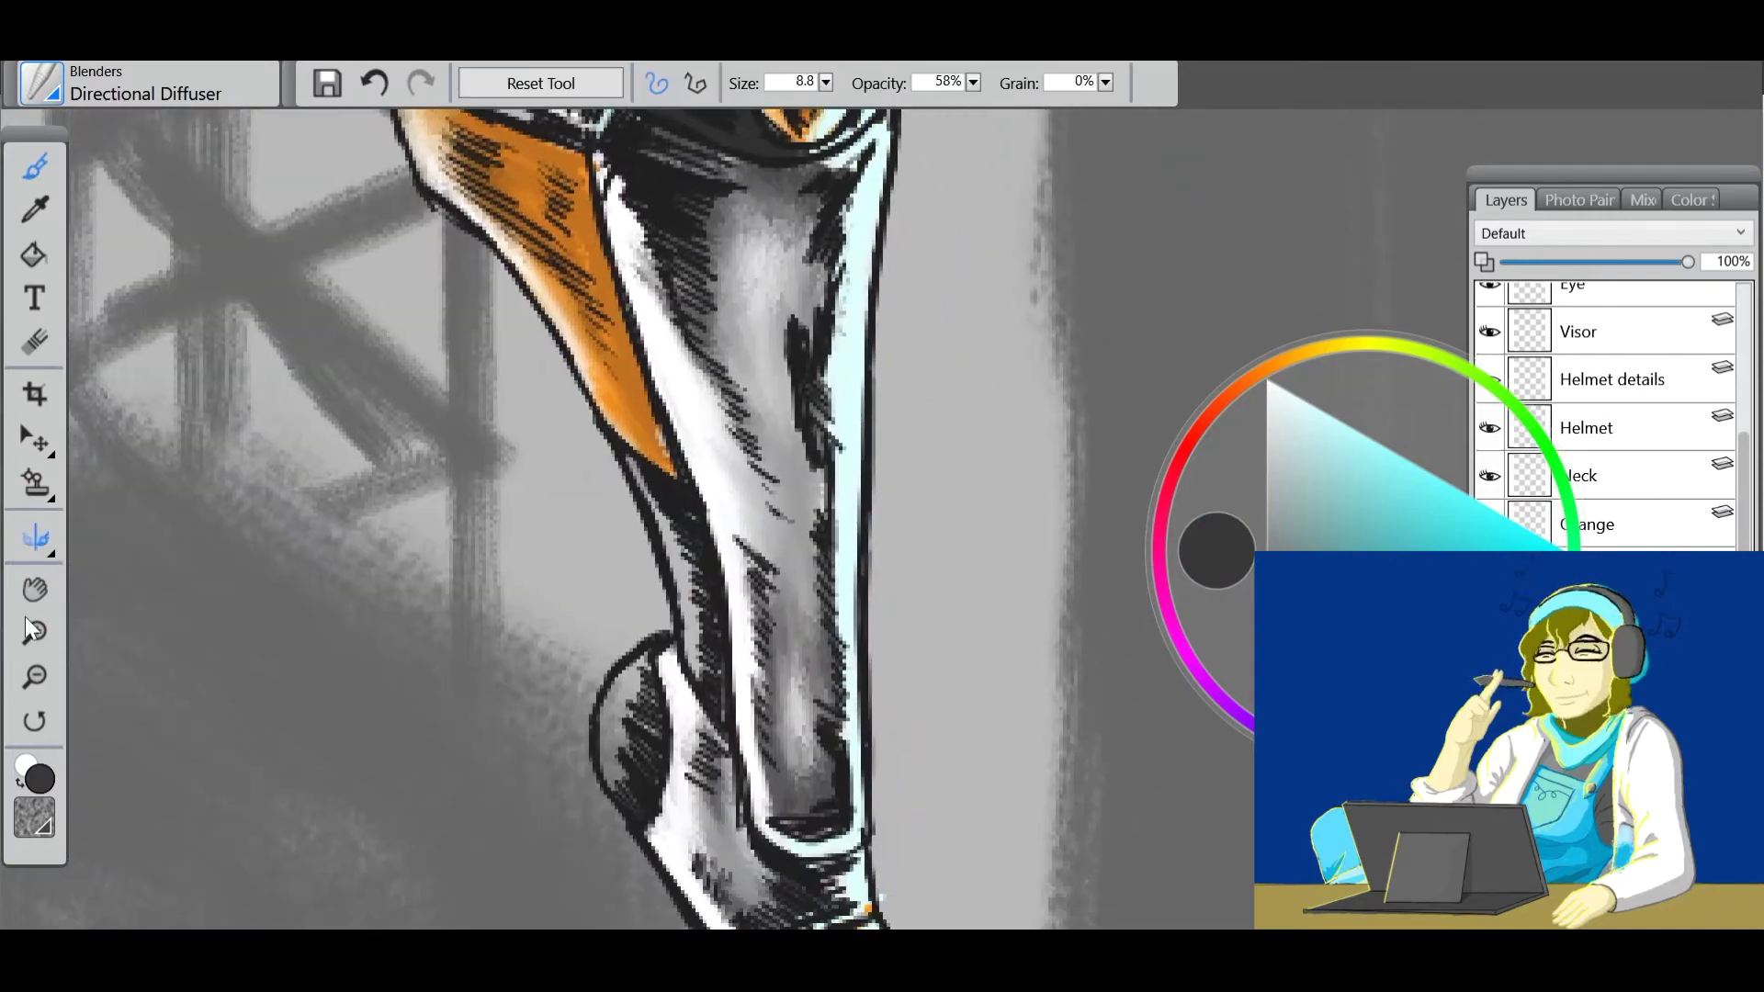
{"action": "left_click", "coordinate": [88, 147]}
{"action": "key", "text": "space"}
{"action": "left_click_drag", "start_coordinate": [804, 117], "coordinate": [817, 430]}
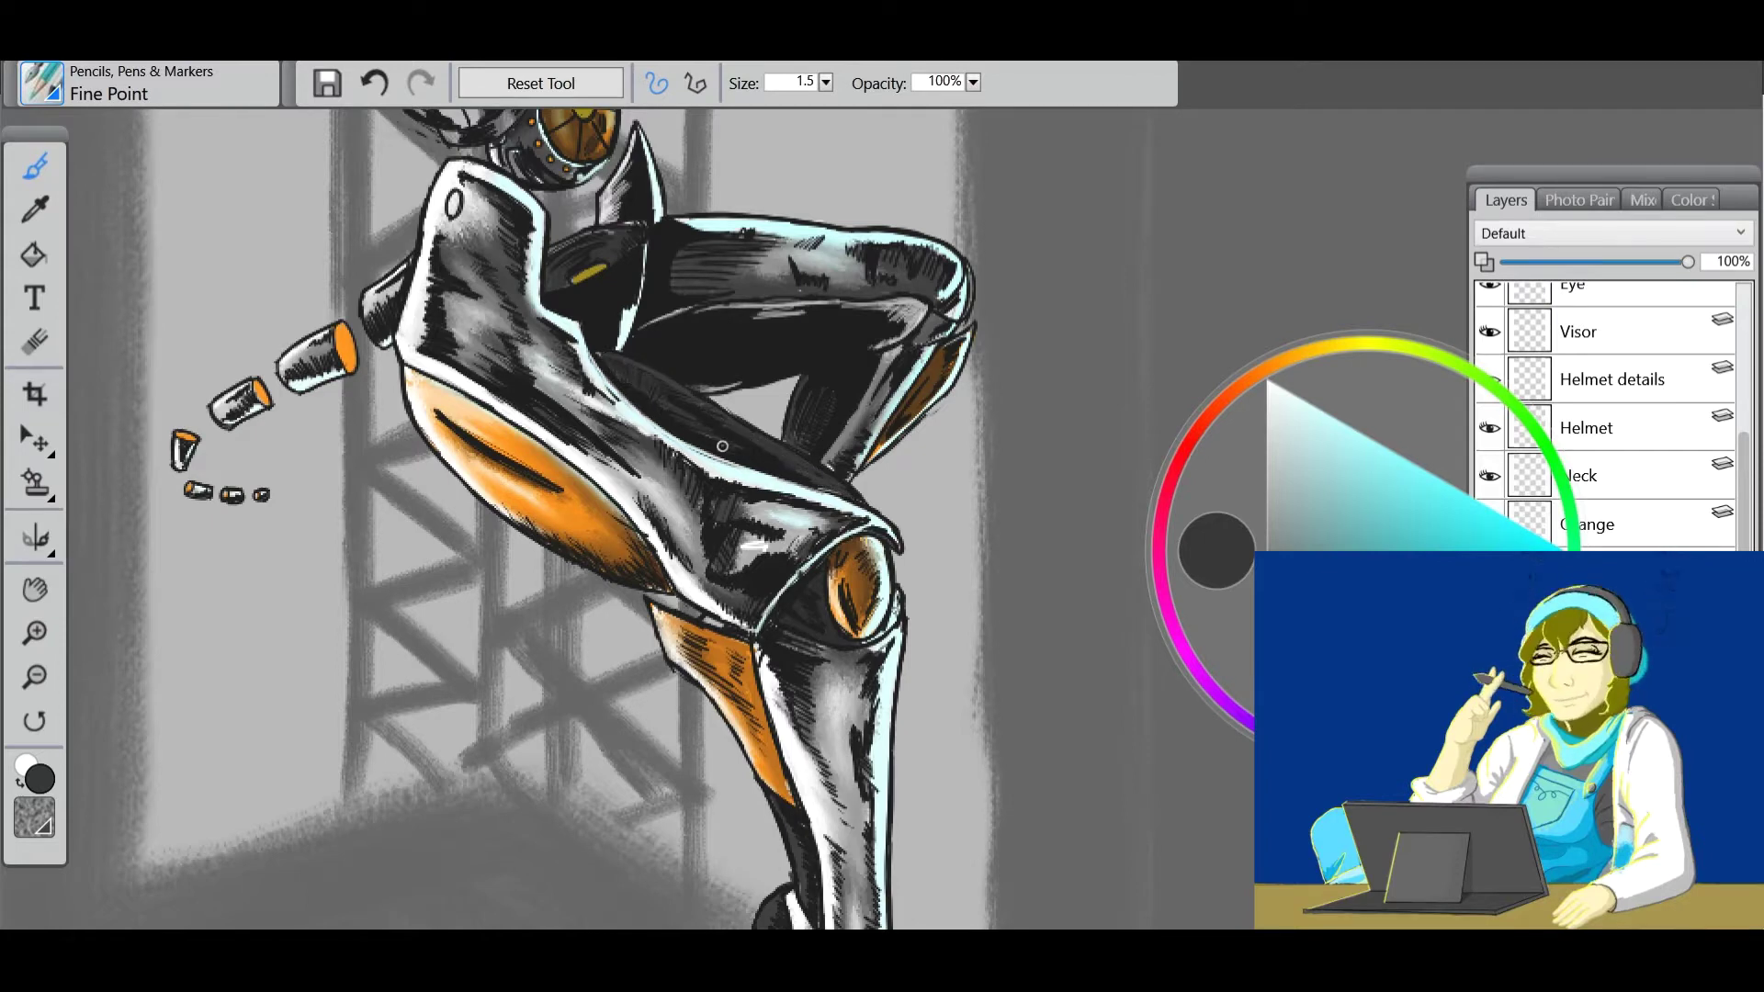
{"action": "left_click_drag", "start_coordinate": [913, 304], "coordinate": [884, 320]}
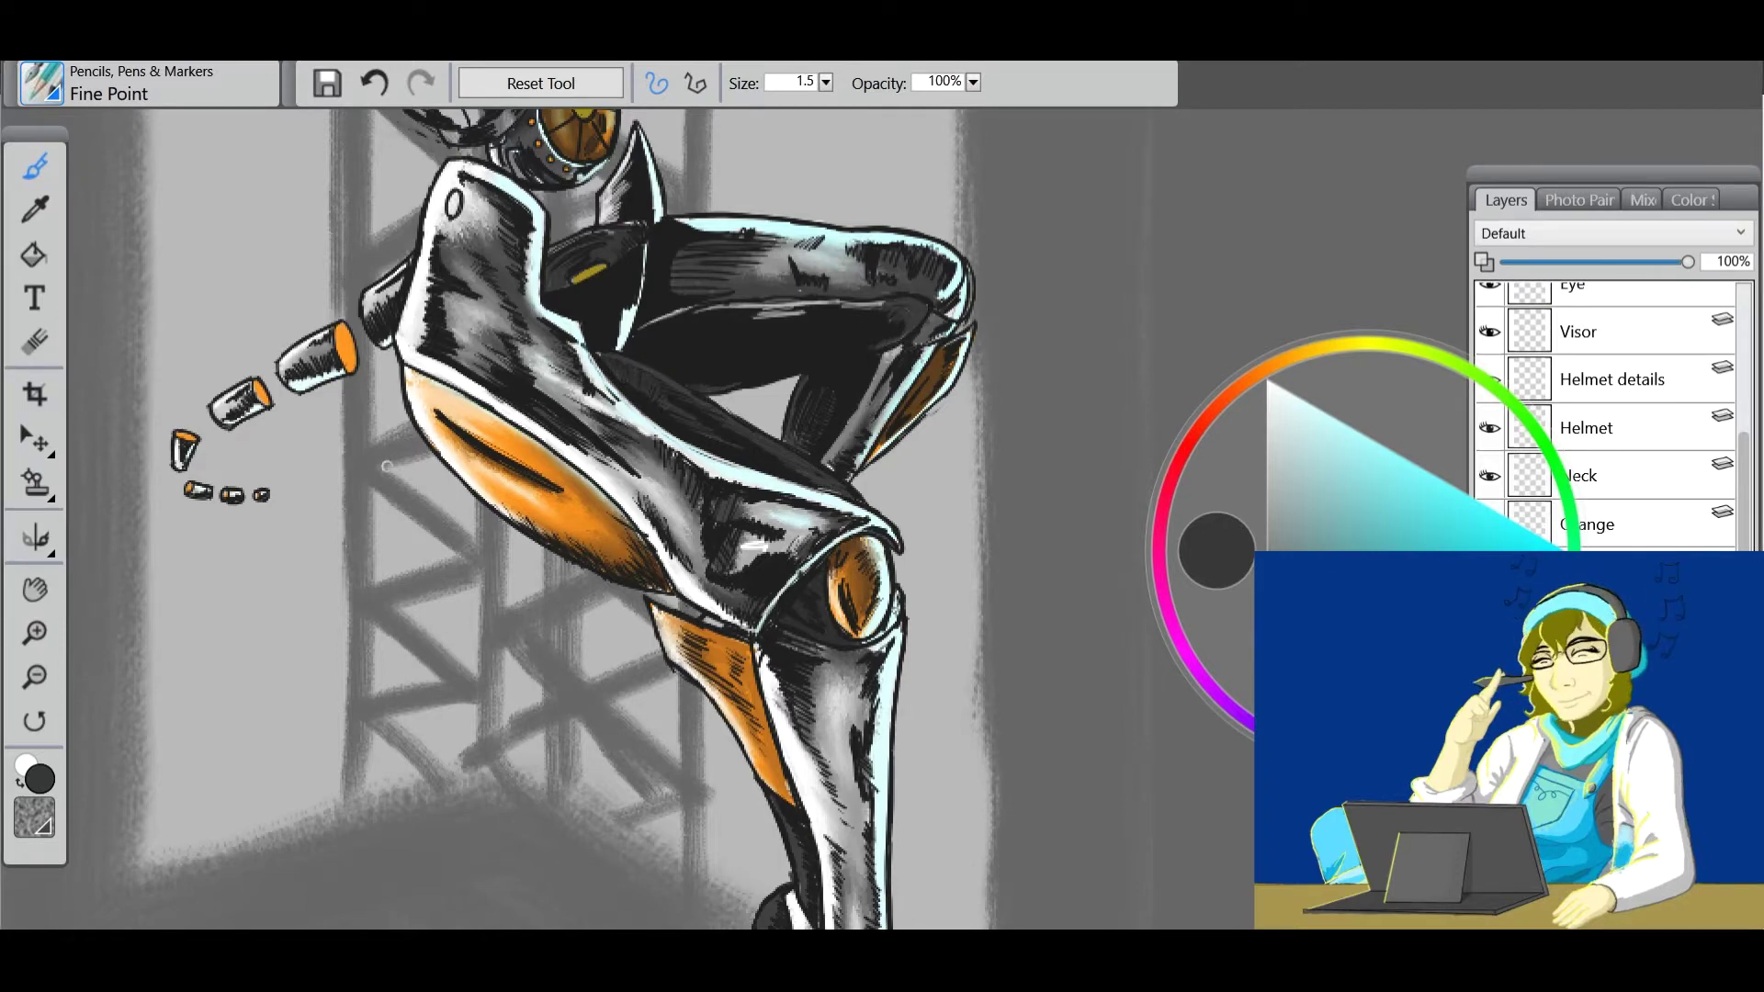
Highlight the edges of the front thigh's inner strip and the rear thigh's underside in pale cyan.
{"action": "left_click", "coordinate": [633, 331], "text": "alt"}
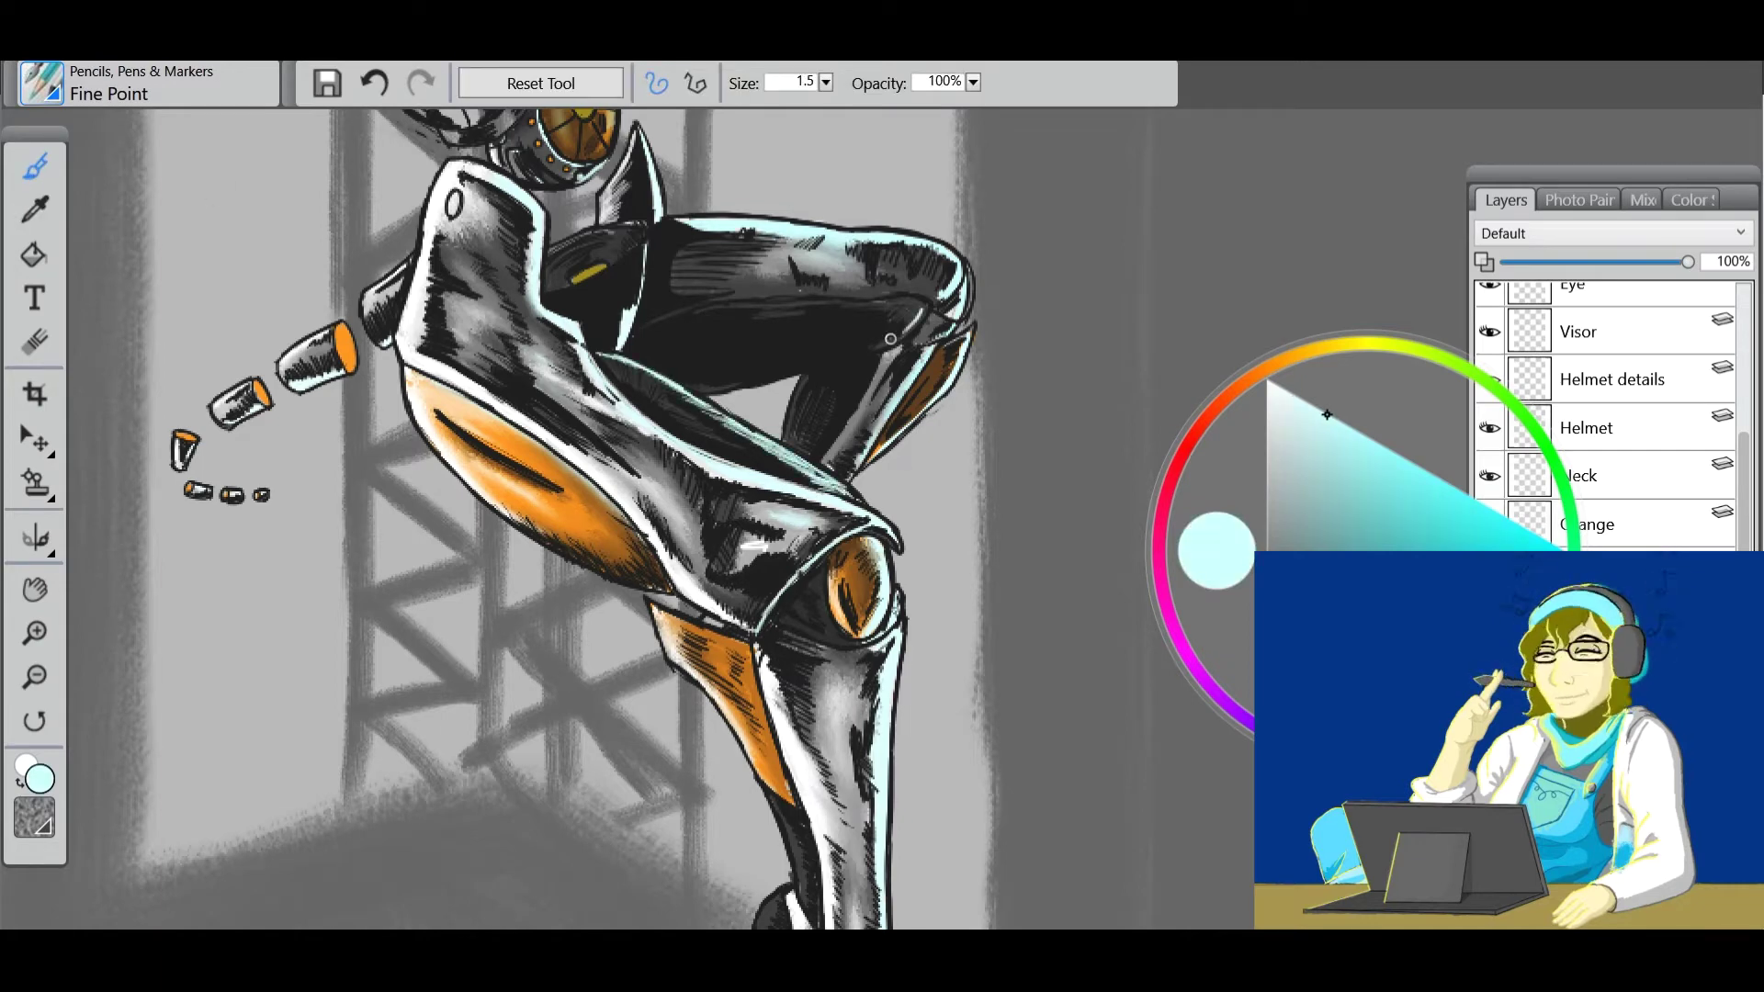
{"action": "left_click", "coordinate": [1283, 453]}
{"action": "left_click", "coordinate": [1267, 380]}
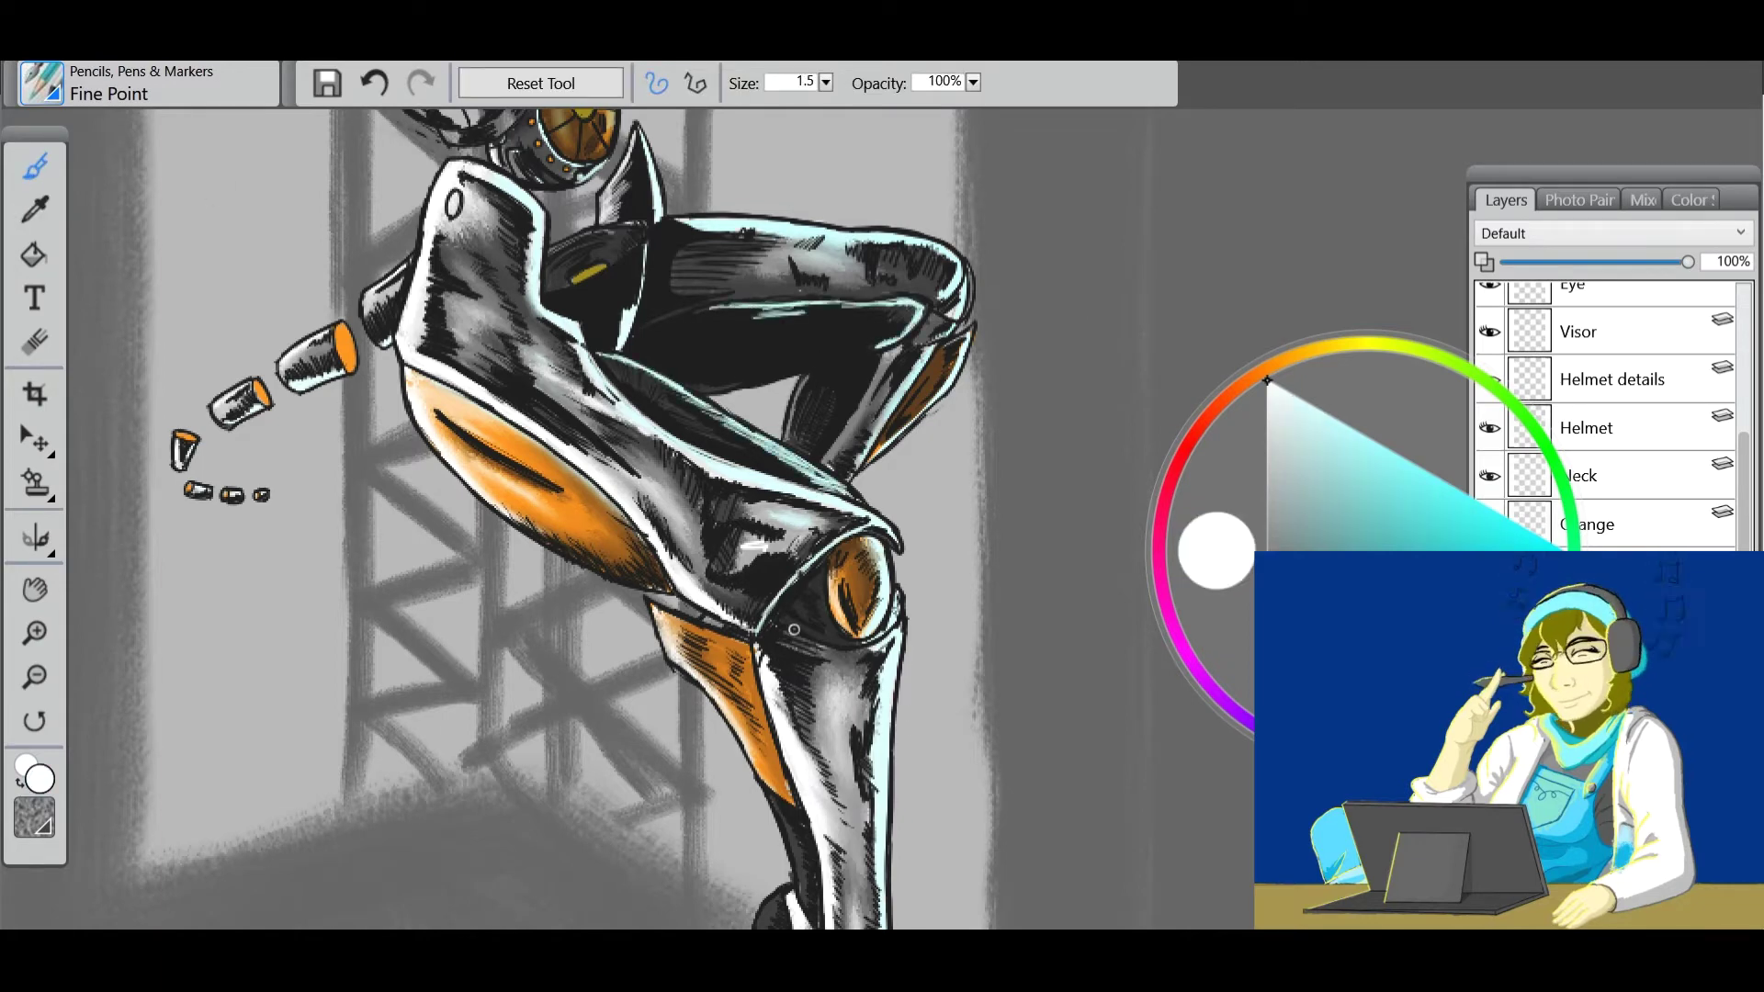
Select the layer below Triangle and fill the torso armour with light grey.
{"action": "key", "text": "ctrl+minus"}
{"action": "key", "text": "ctrl+minus"}
{"action": "scroll", "coordinate": [1608, 414], "scroll_direction": "down", "scroll_amount": 1}
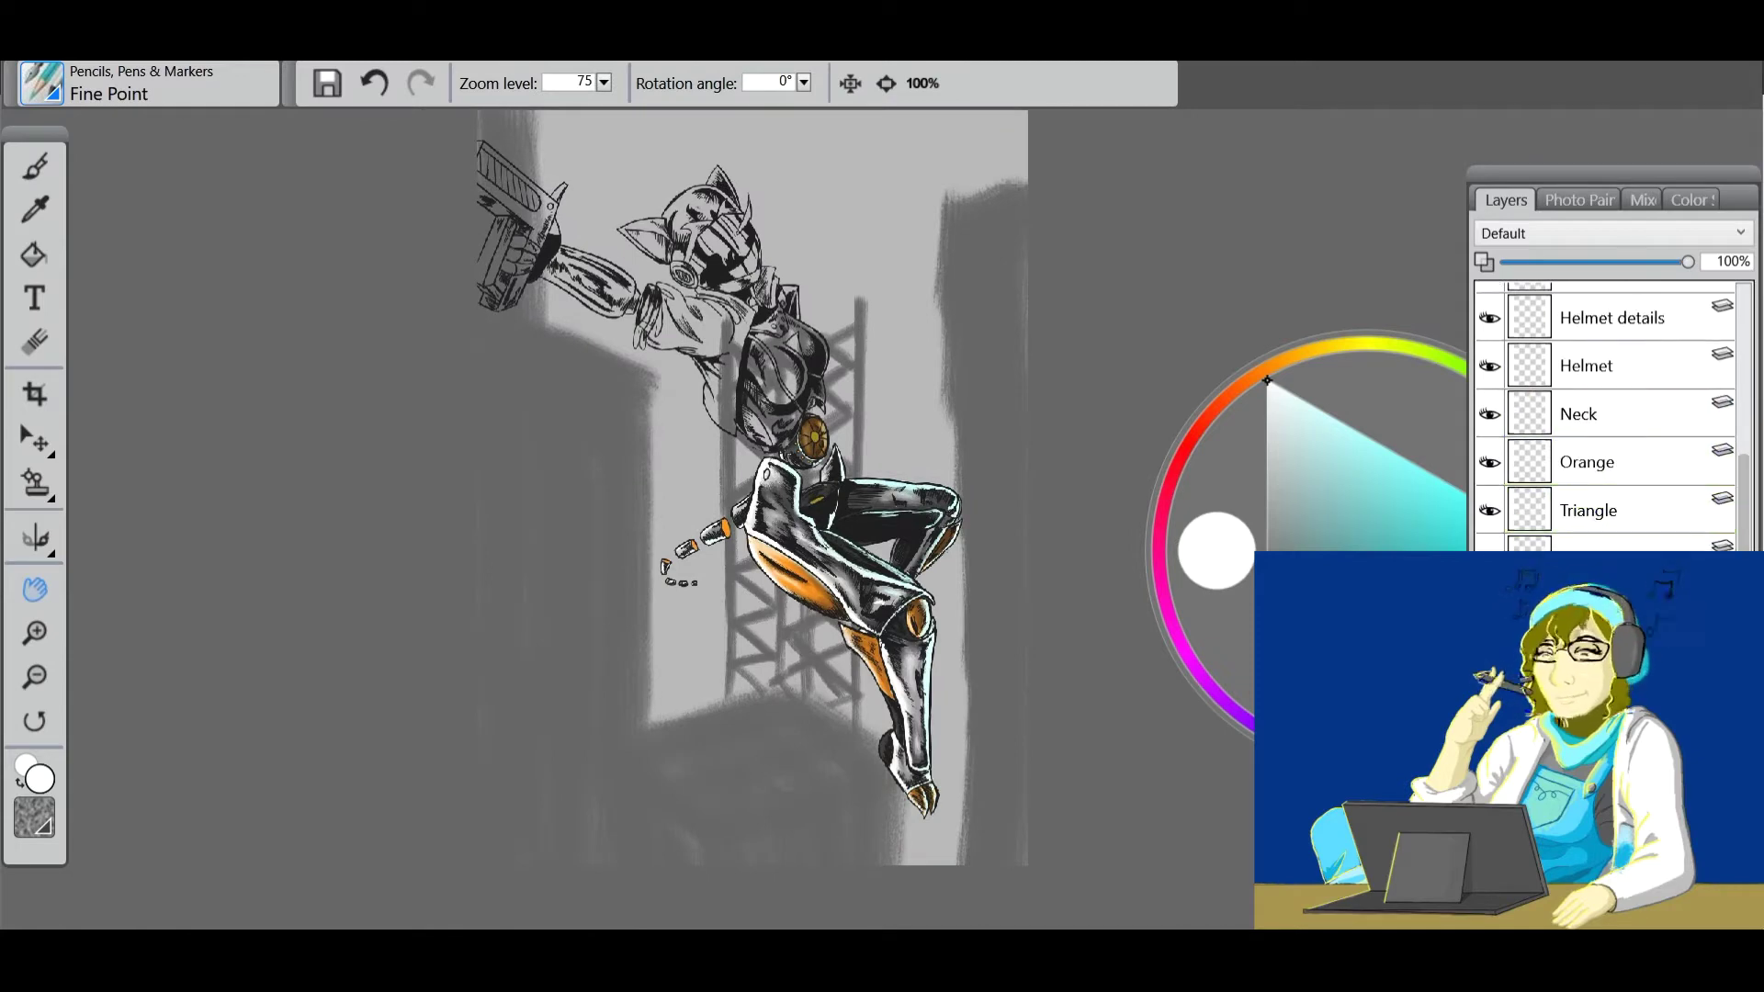
{"action": "key", "text": "ctrl+plus"}
{"action": "key", "text": "ctrl+plus"}
{"action": "key", "text": "ctrl+plus"}
{"action": "left_click_drag", "start_coordinate": [373, 566], "coordinate": [404, 621]}
{"action": "left_click", "coordinate": [1267, 453]}
{"action": "key", "text": "b"}
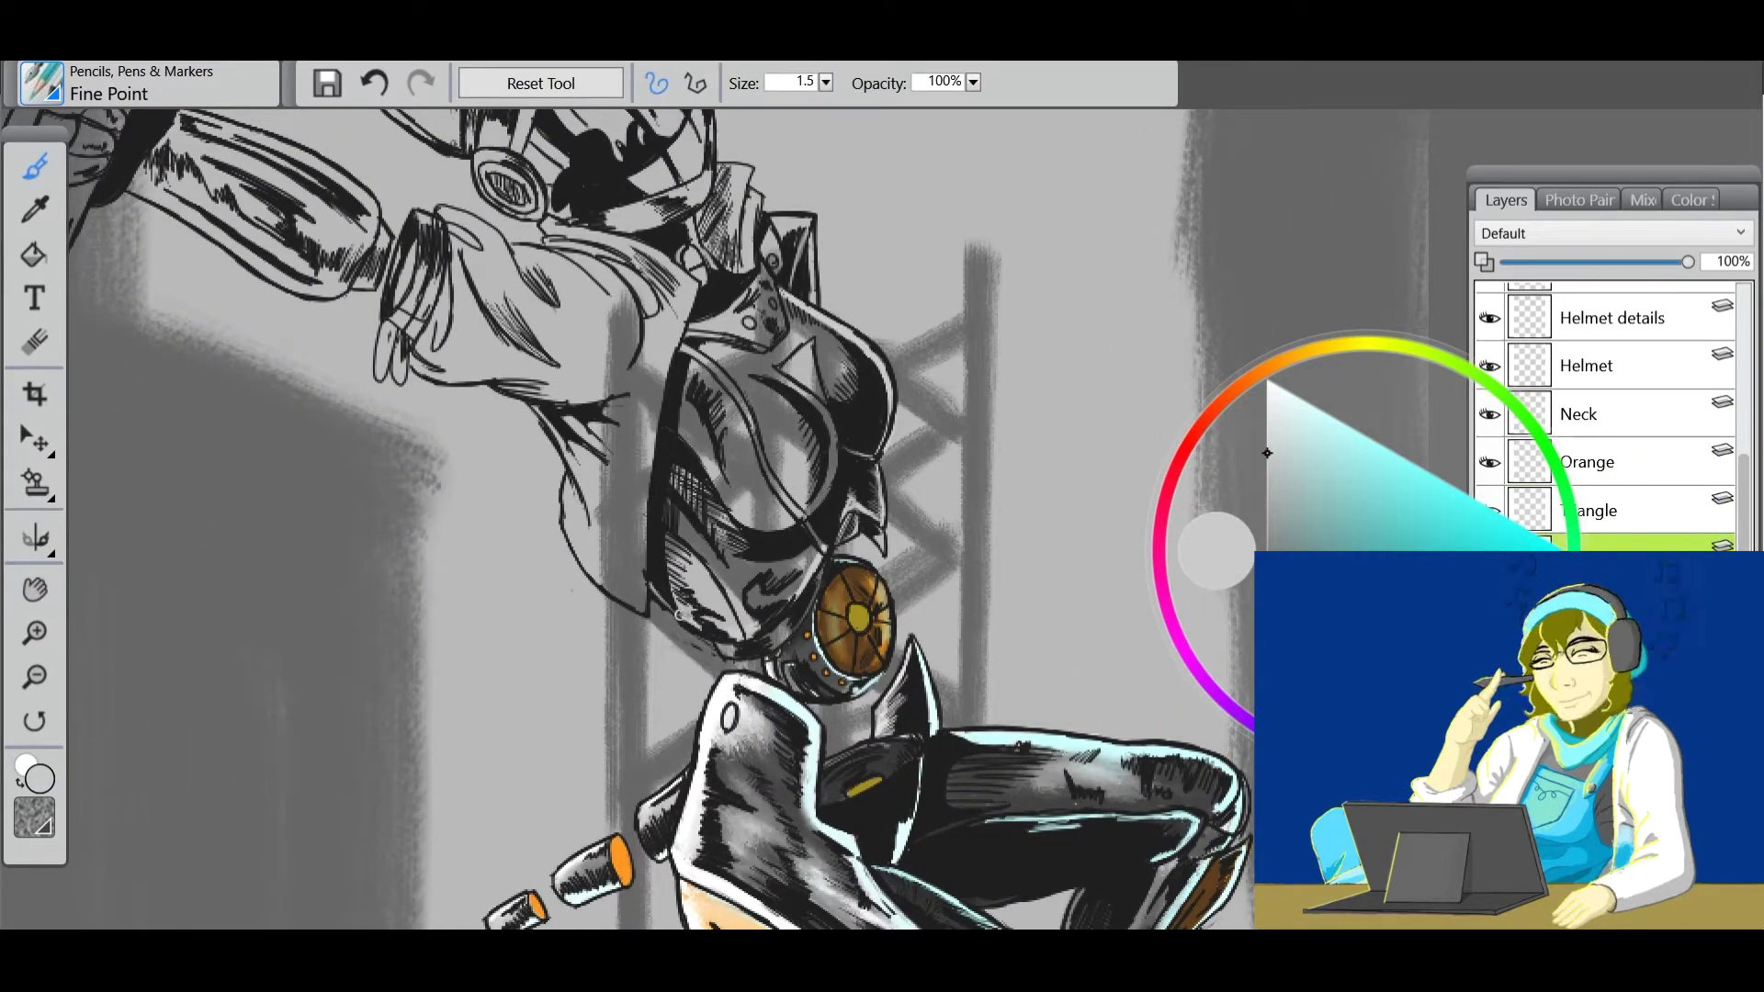
{"action": "key", "text": "k"}
{"action": "left_click", "coordinate": [762, 431]}
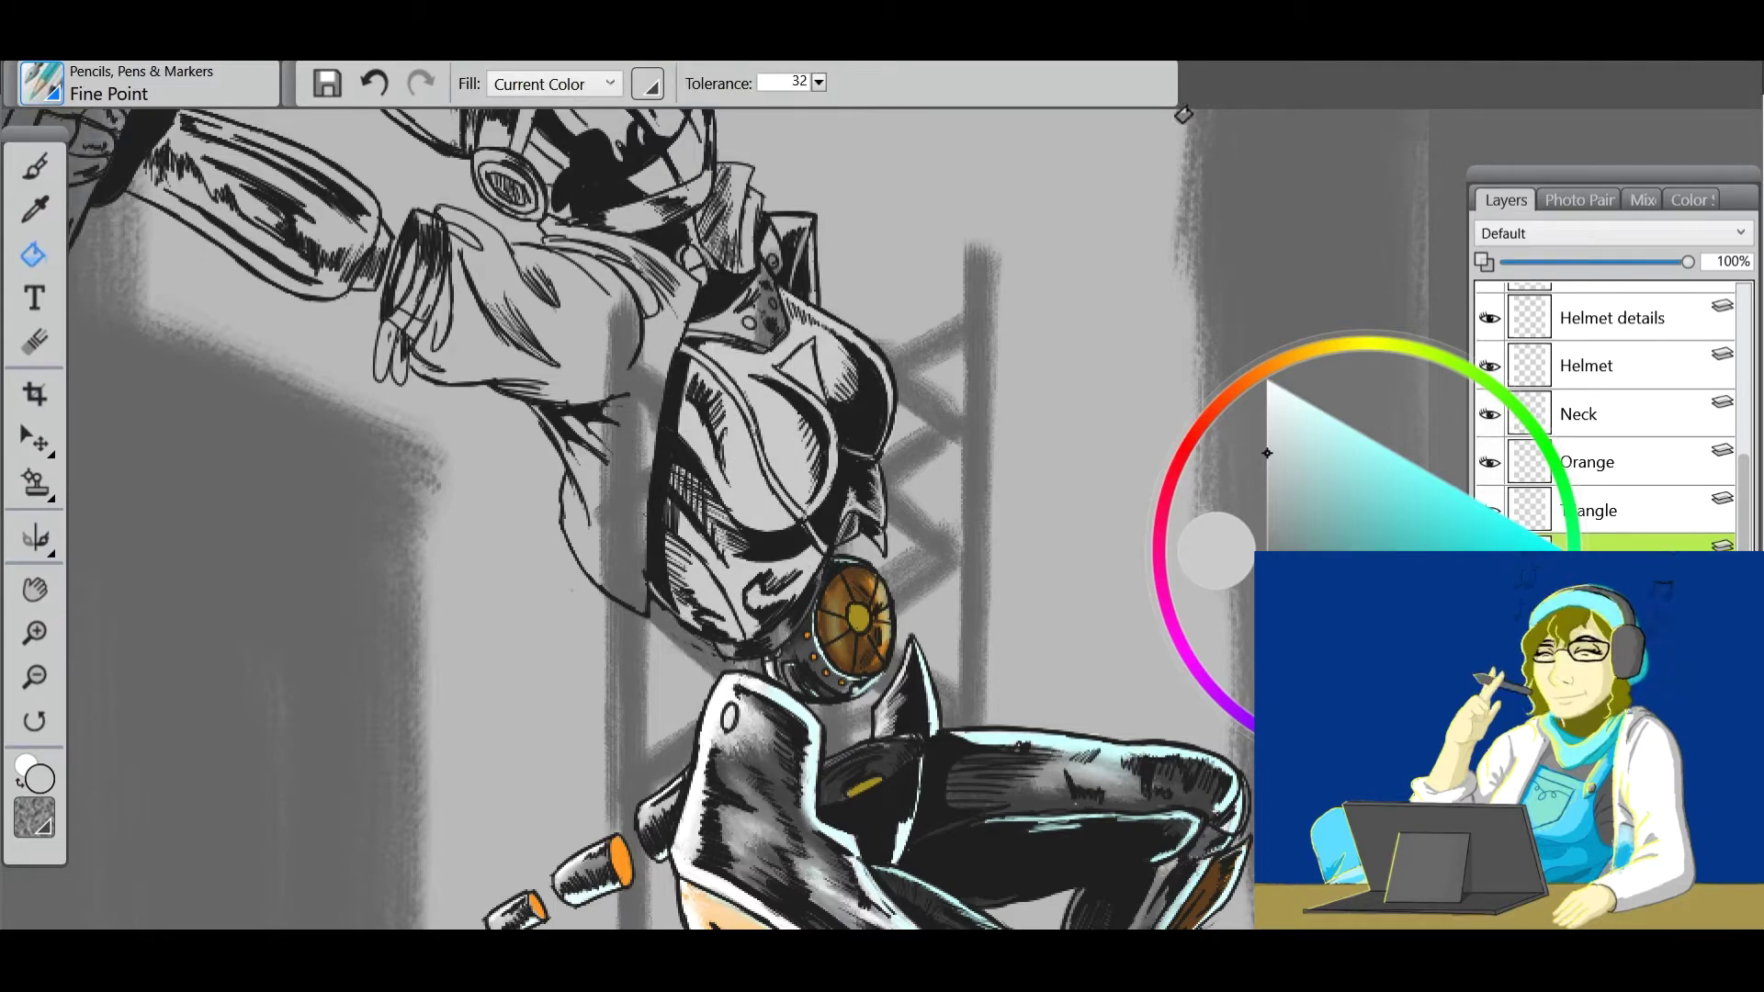
Shade the chest and abdomen of the torso armour in dark and medium greys.
{"action": "left_click", "coordinate": [1305, 482]}
{"action": "key", "text": "b"}
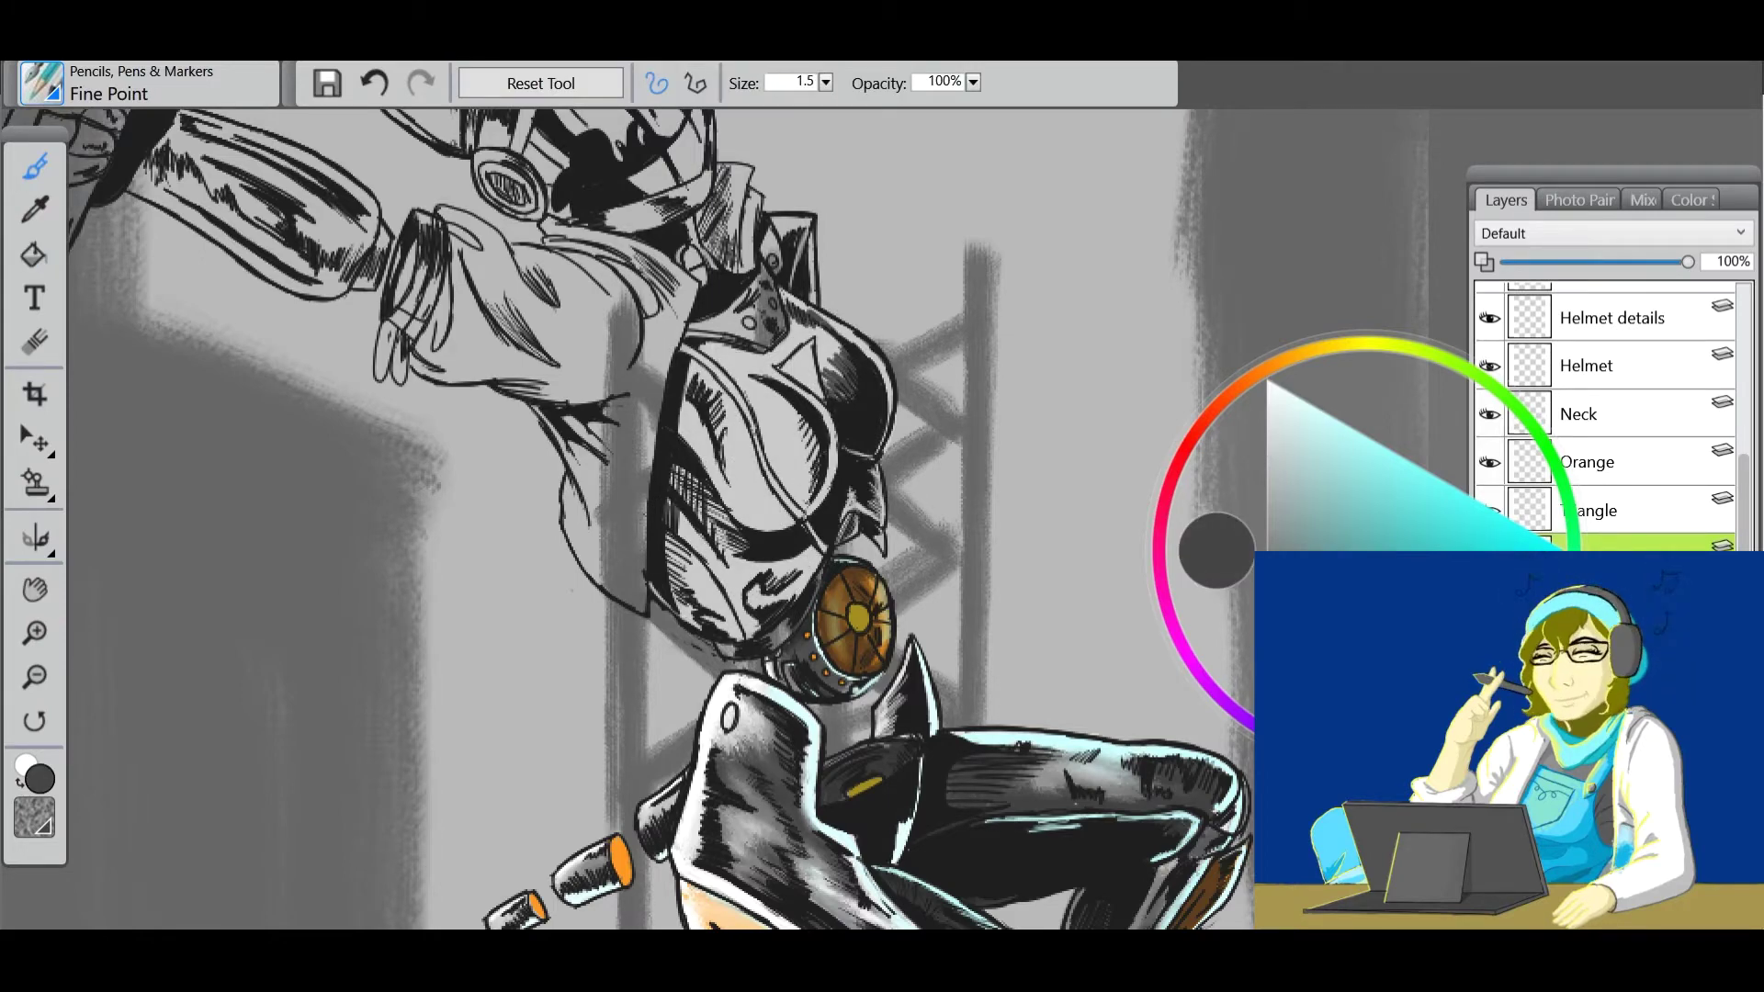
{"action": "mouse_move", "coordinate": [690, 374]}
{"action": "left_mouse_down"}
{"action": "mouse_move", "coordinate": [682, 441]}
{"action": "mouse_move", "coordinate": [709, 415]}
{"action": "mouse_move", "coordinate": [731, 479]}
{"action": "mouse_move", "coordinate": [650, 463]}
{"action": "mouse_move", "coordinate": [678, 502]}
{"action": "mouse_move", "coordinate": [657, 525]}
{"action": "mouse_move", "coordinate": [673, 594]}
{"action": "mouse_move", "coordinate": [816, 602]}
{"action": "left_mouse_up"}
{"action": "left_click_drag", "start_coordinate": [743, 503], "coordinate": [758, 513]}
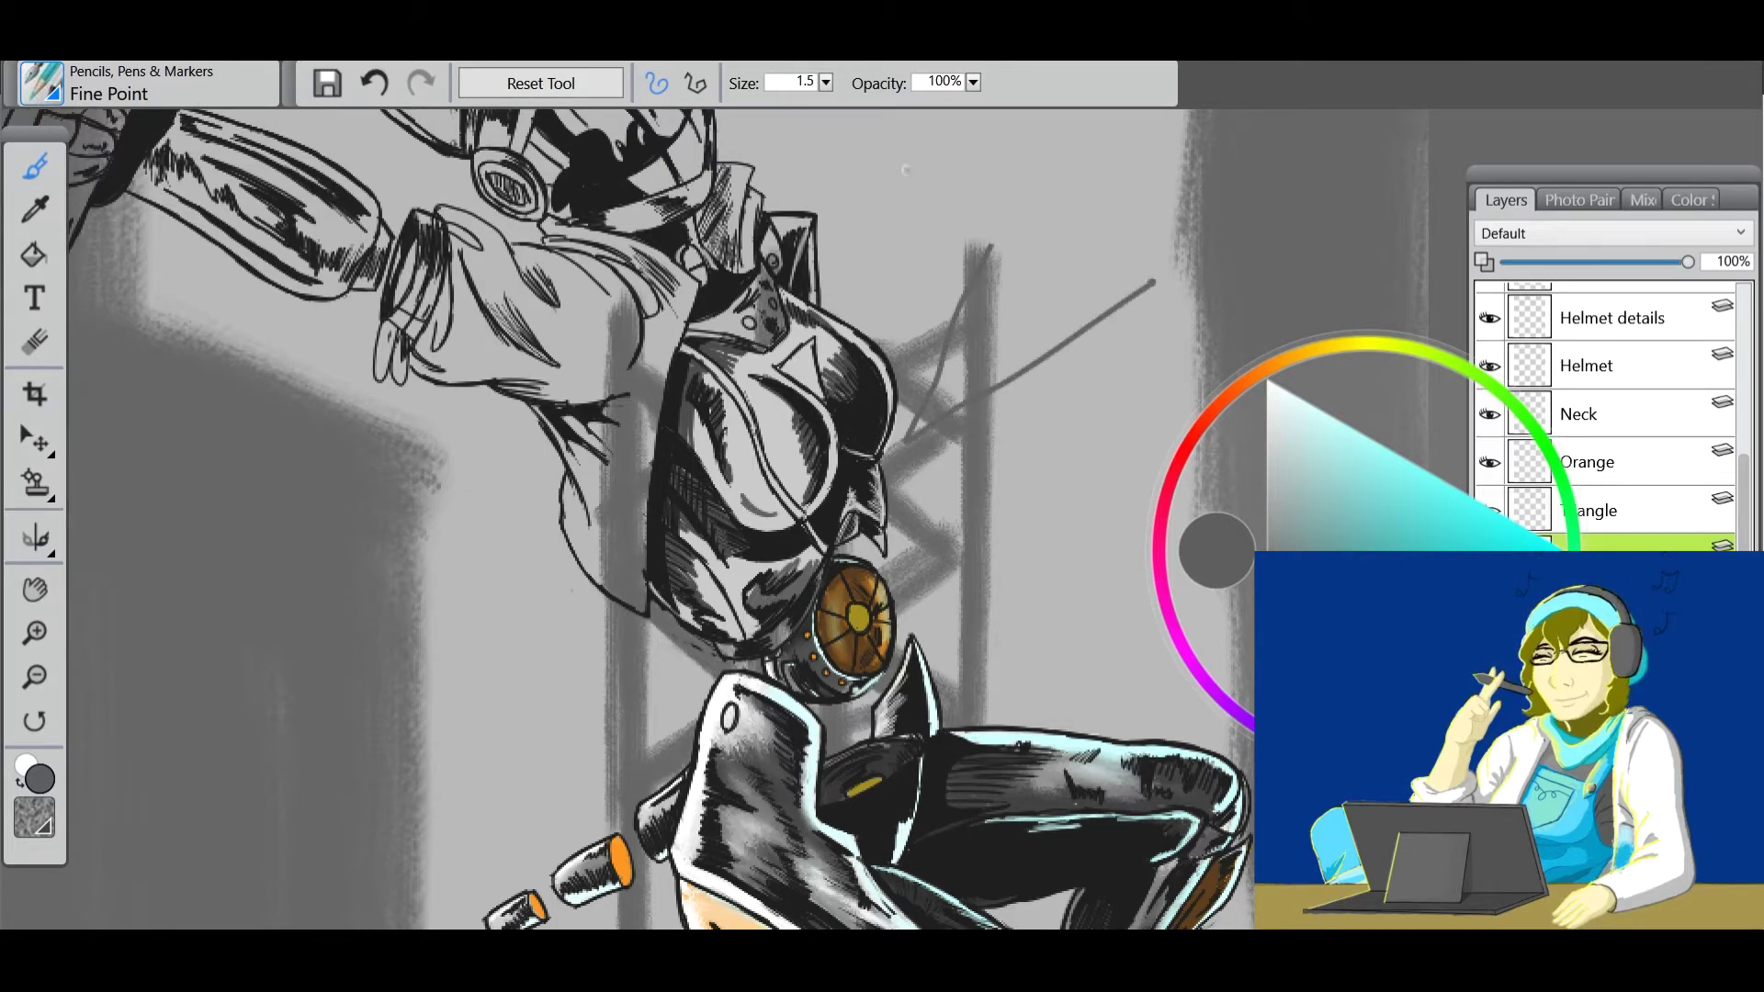
{"action": "left_click_drag", "start_coordinate": [814, 188], "coordinate": [951, 184]}
{"action": "left_click_drag", "start_coordinate": [969, 243], "coordinate": [1006, 379]}
{"action": "left_click_drag", "start_coordinate": [869, 363], "coordinate": [974, 386]}
{"action": "mouse_move", "coordinate": [900, 464]}
{"action": "left_mouse_down"}
{"action": "mouse_move", "coordinate": [965, 510]}
{"action": "mouse_move", "coordinate": [1084, 515]}
{"action": "left_mouse_up"}
{"action": "left_click", "coordinate": [374, 83]}
Add medium grey shading strokes to the front and far chest plates.
{"action": "key", "text": "ctrl+plus"}
{"action": "mouse_move", "coordinate": [625, 479]}
{"action": "left_mouse_down"}
{"action": "mouse_move", "coordinate": [671, 513]}
{"action": "mouse_move", "coordinate": [642, 508]}
{"action": "left_mouse_up"}
{"action": "mouse_move", "coordinate": [643, 292]}
{"action": "left_mouse_down"}
{"action": "mouse_move", "coordinate": [698, 393]}
{"action": "mouse_move", "coordinate": [694, 443]}
{"action": "left_mouse_up"}
{"action": "left_click_drag", "start_coordinate": [779, 209], "coordinate": [804, 258]}
{"action": "mouse_move", "coordinate": [744, 125]}
{"action": "left_mouse_down"}
{"action": "mouse_move", "coordinate": [785, 239]}
{"action": "mouse_move", "coordinate": [800, 280]}
{"action": "left_mouse_up"}
{"action": "left_click_drag", "start_coordinate": [800, 363], "coordinate": [860, 397]}
Paint progressively lighter grey midtones over the abdomen and the front chest plate.
{"action": "left_click", "coordinate": [1446, 522]}
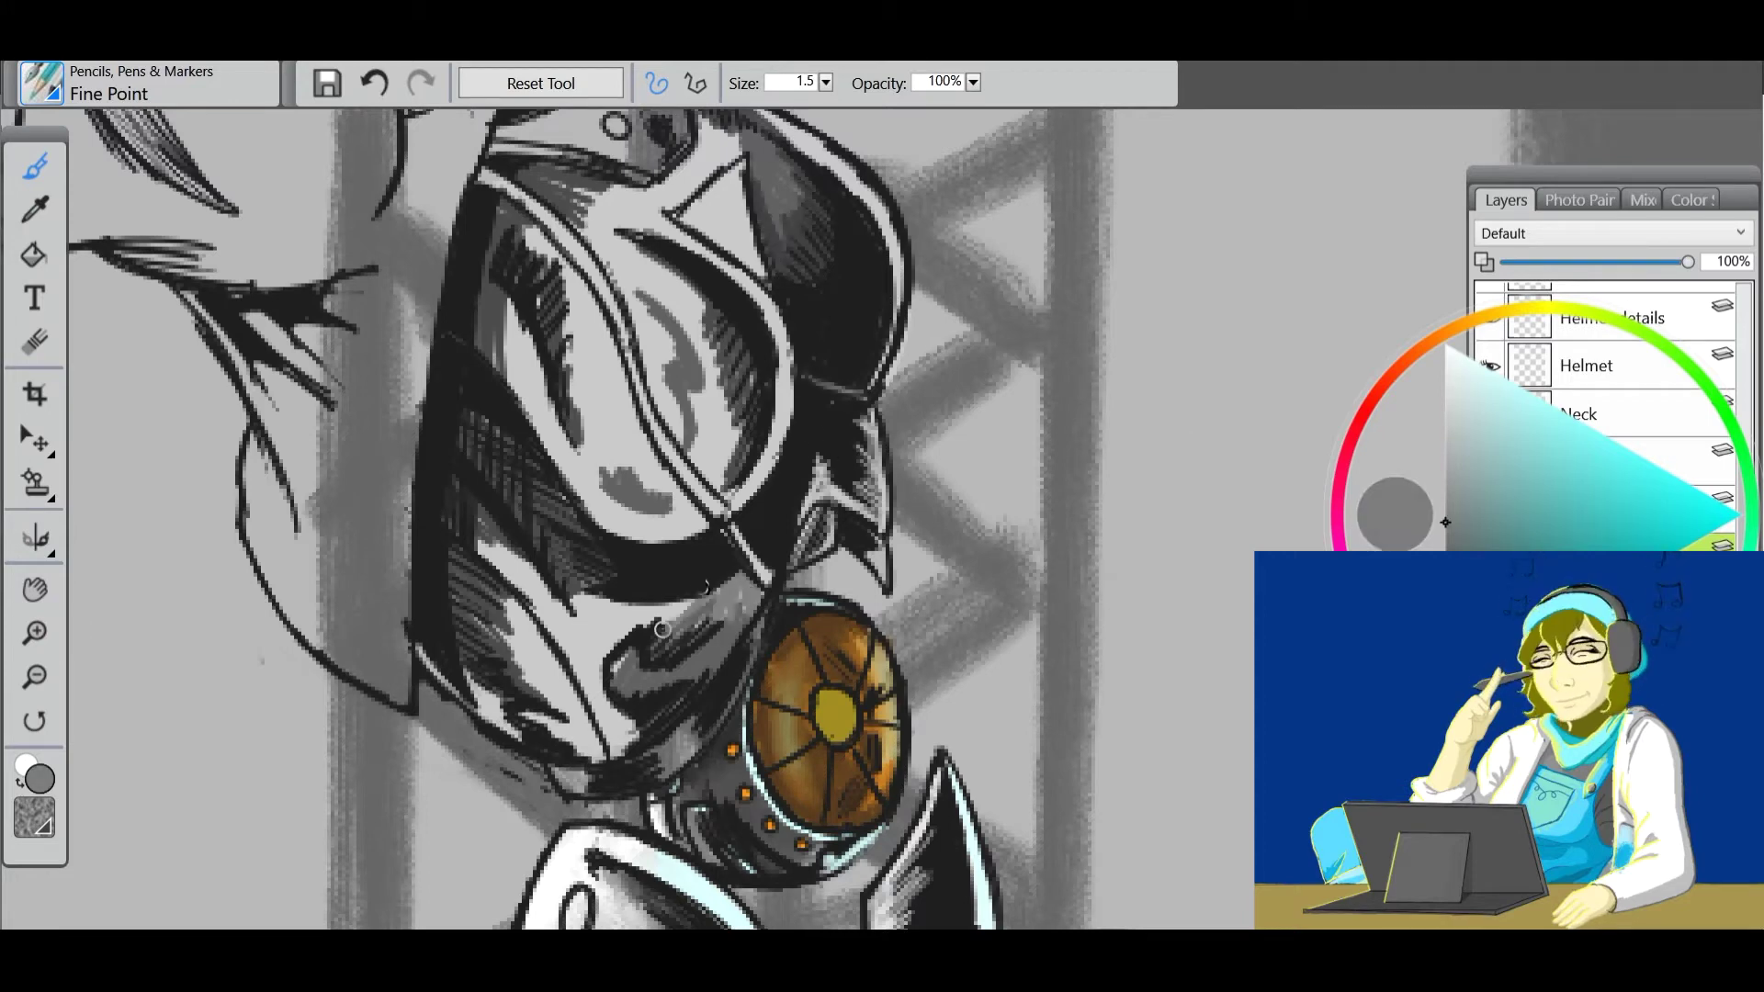
{"action": "left_click", "coordinate": [1446, 475]}
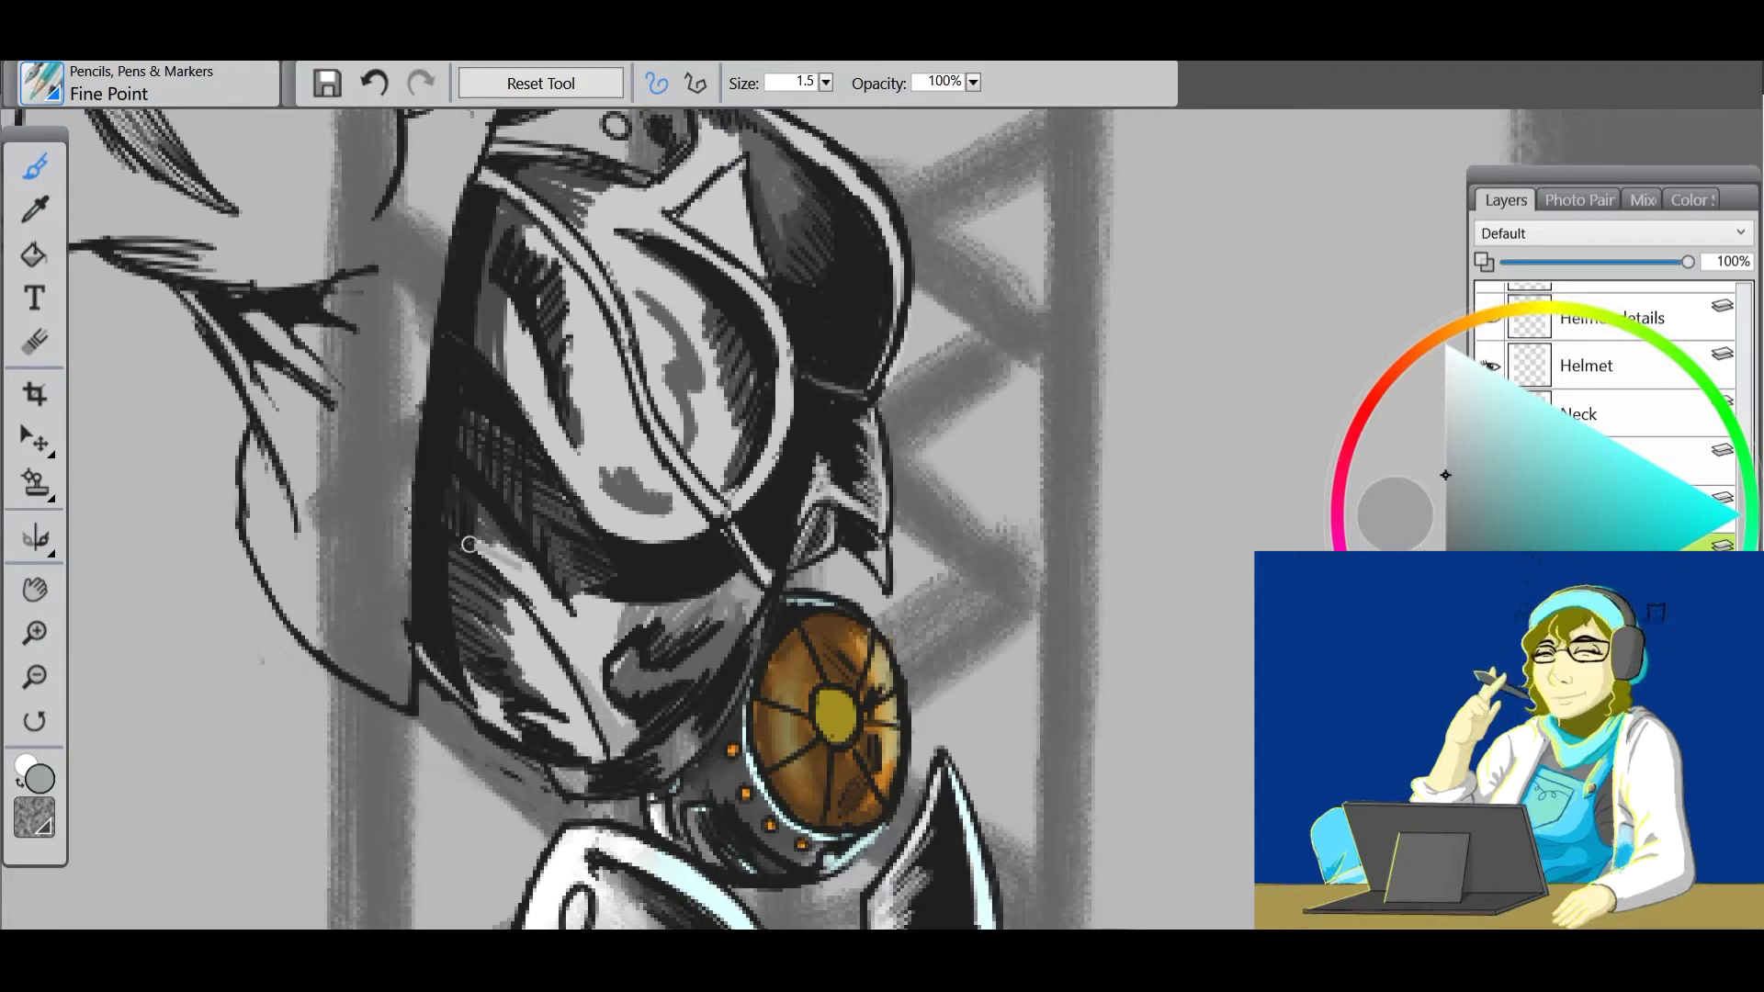
{"action": "left_click_drag", "start_coordinate": [487, 542], "coordinate": [579, 671]}
{"action": "mouse_move", "coordinate": [496, 588]}
{"action": "left_mouse_down"}
{"action": "mouse_move", "coordinate": [510, 658]}
{"action": "mouse_move", "coordinate": [597, 744]}
{"action": "left_mouse_up"}
{"action": "left_click", "coordinate": [535, 711], "text": "alt"}
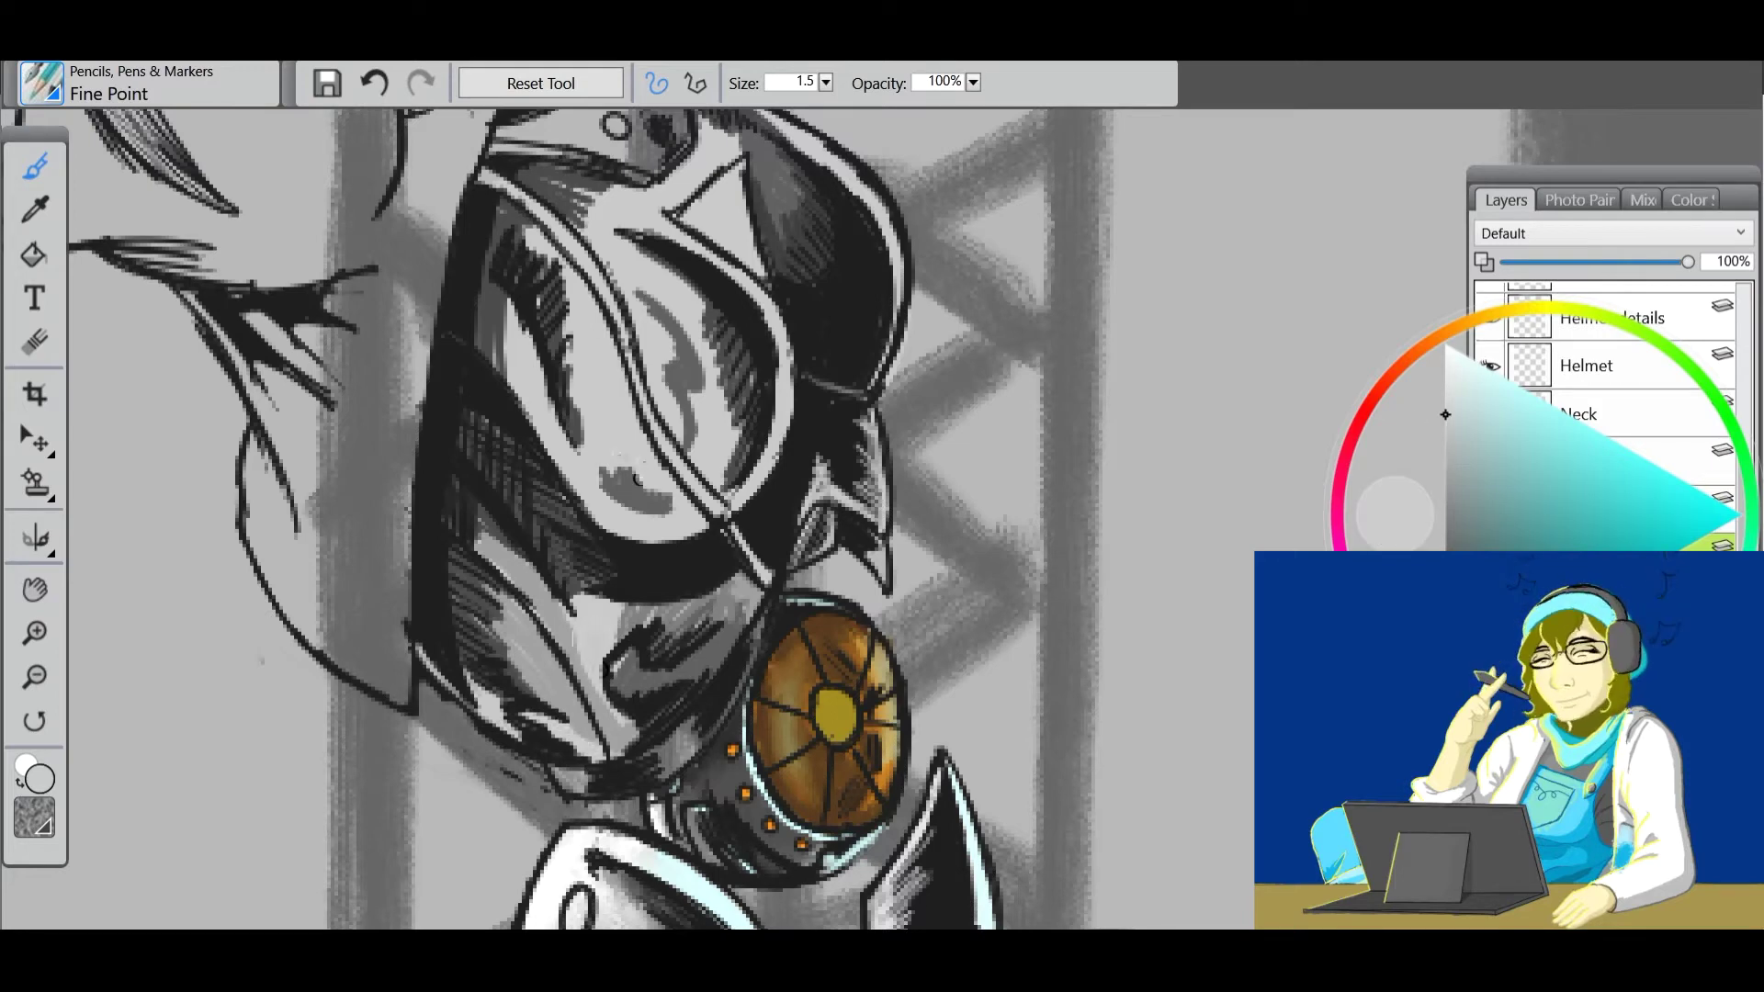
{"action": "left_click", "coordinate": [1445, 454]}
{"action": "left_click_drag", "start_coordinate": [744, 483], "coordinate": [625, 244]}
{"action": "mouse_move", "coordinate": [629, 408]}
{"action": "left_mouse_down"}
{"action": "mouse_move", "coordinate": [577, 478]}
{"action": "mouse_move", "coordinate": [643, 546]}
{"action": "mouse_move", "coordinate": [602, 549]}
{"action": "left_mouse_up"}
Trace the outer rim of the far chest plate in pale cyan, up to the collar.
{"action": "left_click", "coordinate": [769, 607], "text": "alt"}
{"action": "left_click_drag", "start_coordinate": [763, 119], "coordinate": [905, 276]}
{"action": "key", "text": "g"}
{"action": "mouse_move", "coordinate": [476, 409]}
{"action": "left_mouse_down"}
{"action": "mouse_move", "coordinate": [260, 124]}
{"action": "mouse_move", "coordinate": [519, 465]}
{"action": "left_mouse_up"}
{"action": "key", "text": "b"}
{"action": "left_click_drag", "start_coordinate": [721, 119], "coordinate": [827, 197]}
Highlight the pointed side plate and the abdomen's outer edge above the waist joint in pale cyan.
{"action": "left_click_drag", "start_coordinate": [917, 478], "coordinate": [929, 593]}
{"action": "mouse_move", "coordinate": [919, 519]}
{"action": "left_mouse_down"}
{"action": "mouse_move", "coordinate": [841, 581]}
{"action": "mouse_move", "coordinate": [836, 640]}
{"action": "left_mouse_up"}
{"action": "left_click_drag", "start_coordinate": [934, 597], "coordinate": [905, 645]}
{"action": "left_click_drag", "start_coordinate": [823, 655], "coordinate": [715, 832]}
{"action": "left_click_drag", "start_coordinate": [805, 634], "coordinate": [777, 702]}
Trace the front chest plate's rim in pale cyan and add matching glints inside the plate.
{"action": "left_click_drag", "start_coordinate": [707, 296], "coordinate": [808, 364]}
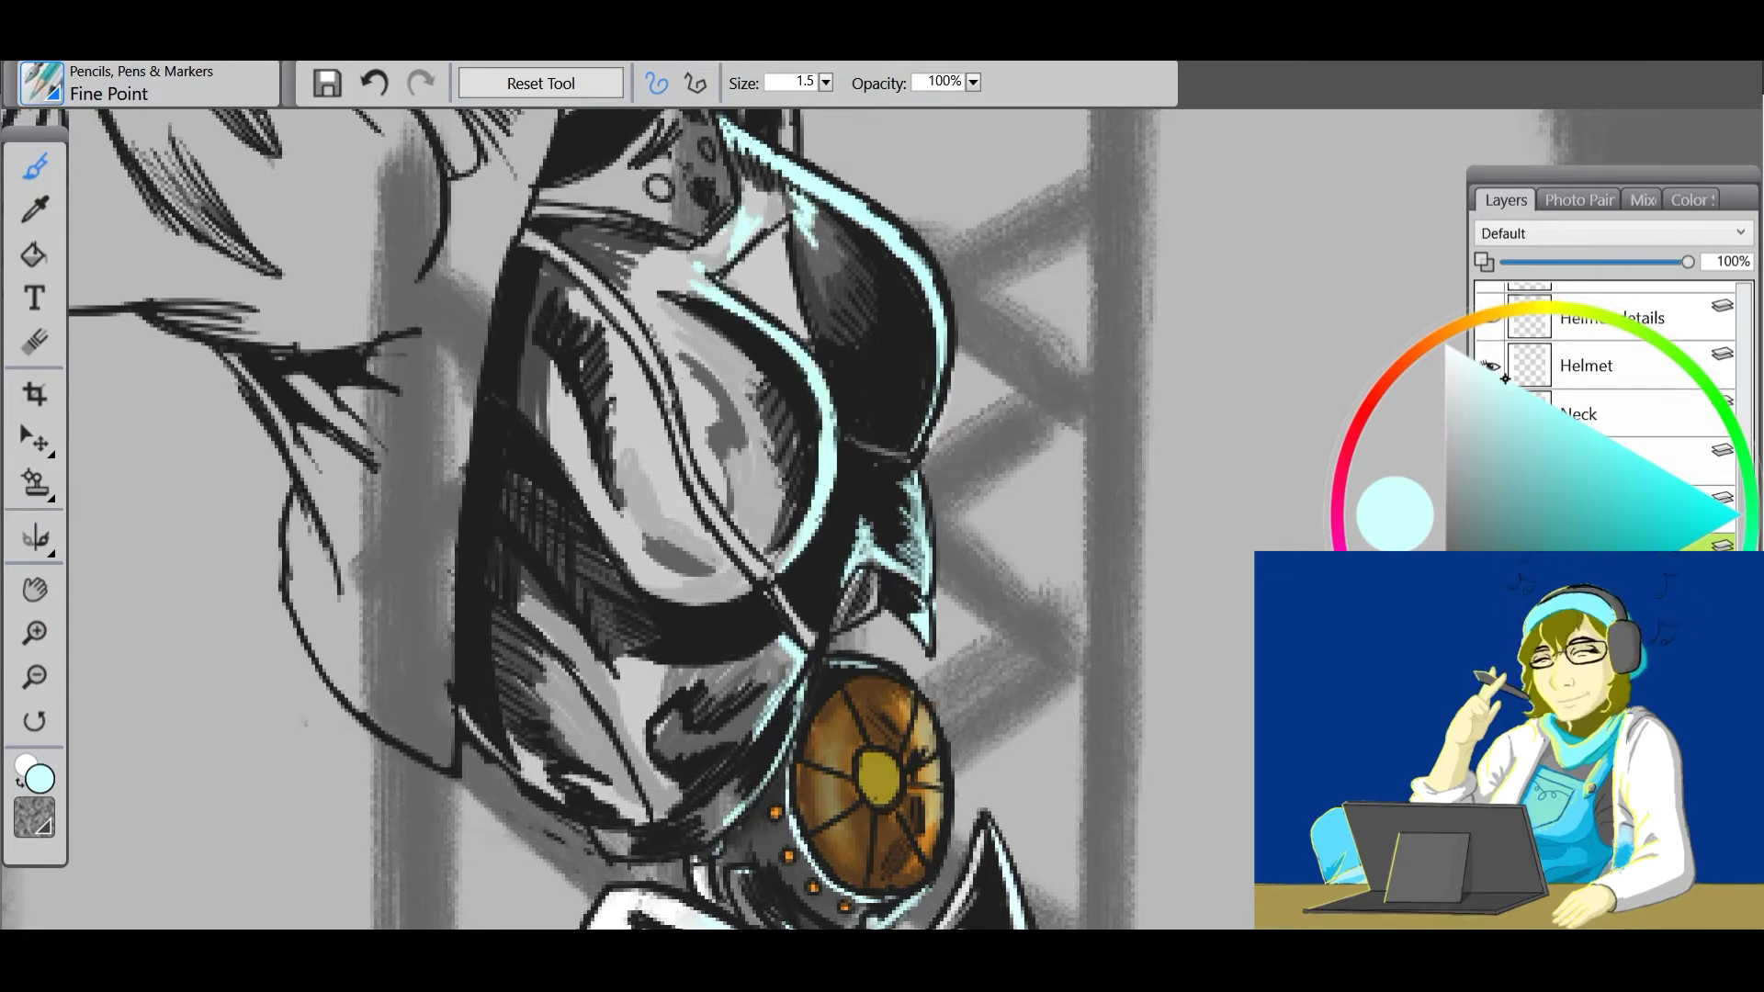
{"action": "left_click_drag", "start_coordinate": [666, 320], "coordinate": [739, 384]}
{"action": "left_click_drag", "start_coordinate": [771, 437], "coordinate": [746, 541]}
{"action": "left_click_drag", "start_coordinate": [684, 280], "coordinate": [643, 317]}
Paint white highlights down the near side of the front chest plate.
{"action": "left_click", "coordinate": [1445, 345]}
{"action": "left_click_drag", "start_coordinate": [595, 418], "coordinate": [552, 496]}
{"action": "left_click_drag", "start_coordinate": [643, 404], "coordinate": [551, 579]}
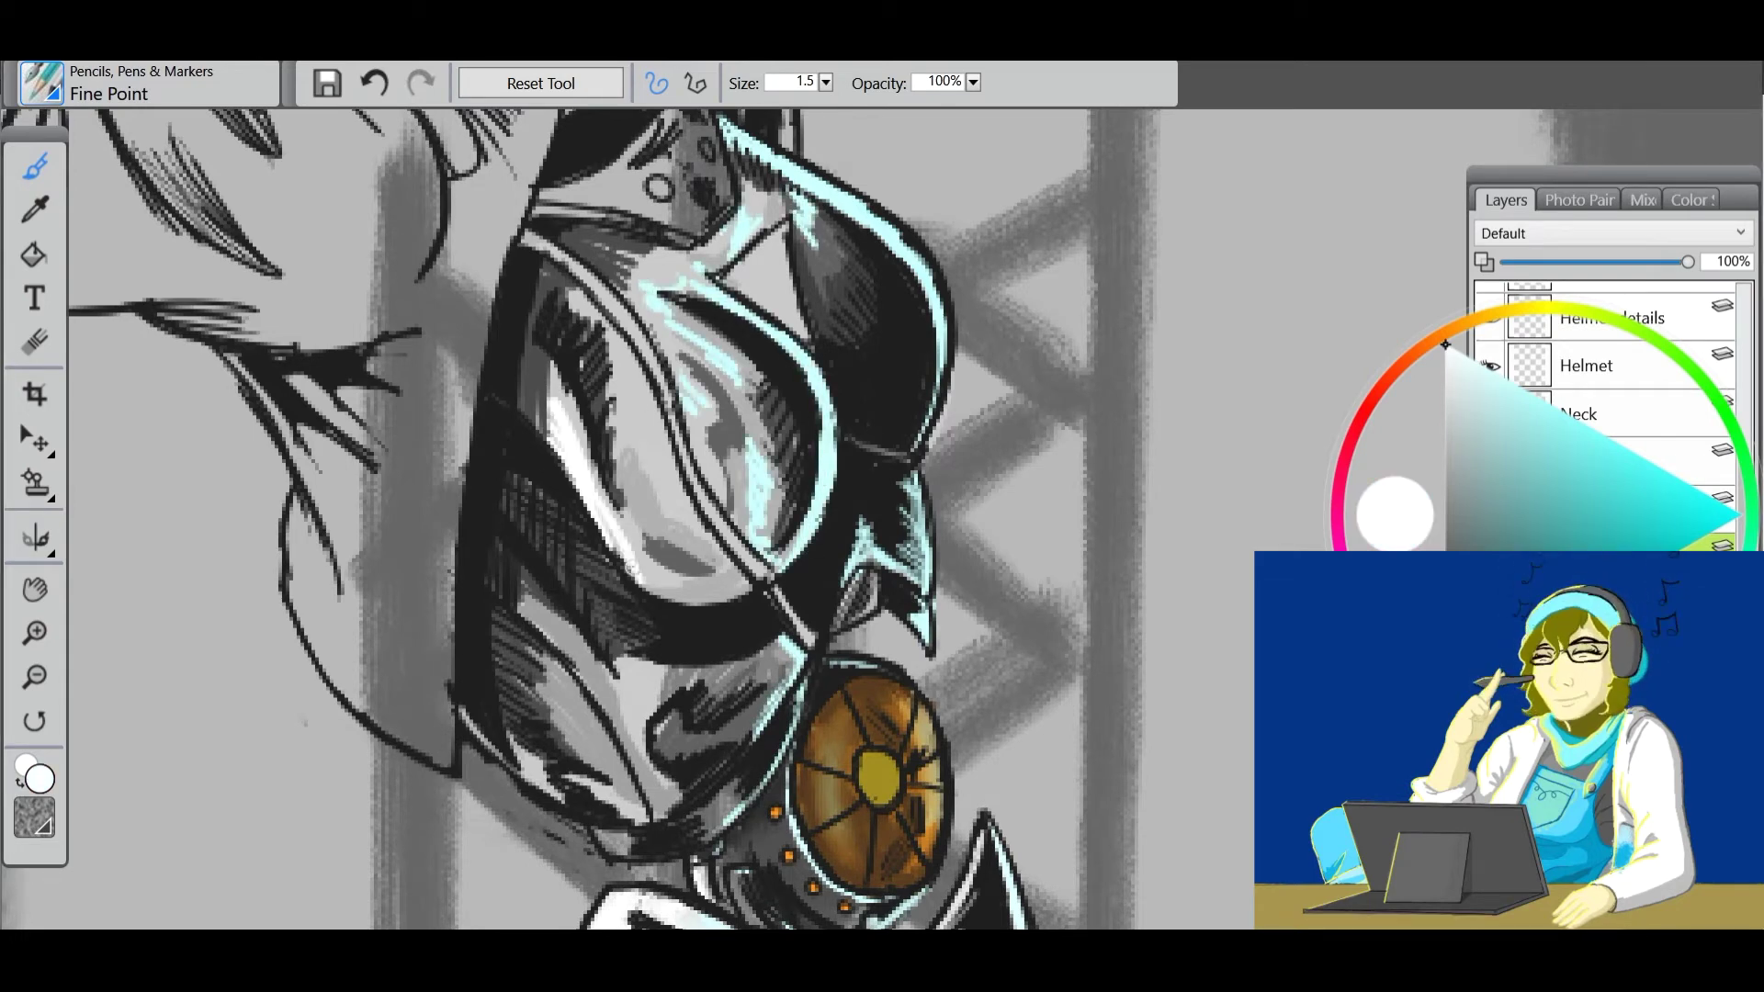
Paint white highlights along the front chest plate's near band and down the abdomen plates.
{"action": "left_click_drag", "start_coordinate": [657, 335], "coordinate": [597, 418]}
{"action": "left_click_drag", "start_coordinate": [666, 372], "coordinate": [616, 505]}
{"action": "left_click_drag", "start_coordinate": [671, 519], "coordinate": [601, 601]}
{"action": "left_click_drag", "start_coordinate": [654, 666], "coordinate": [624, 731]}
{"action": "left_click_drag", "start_coordinate": [647, 634], "coordinate": [570, 809]}
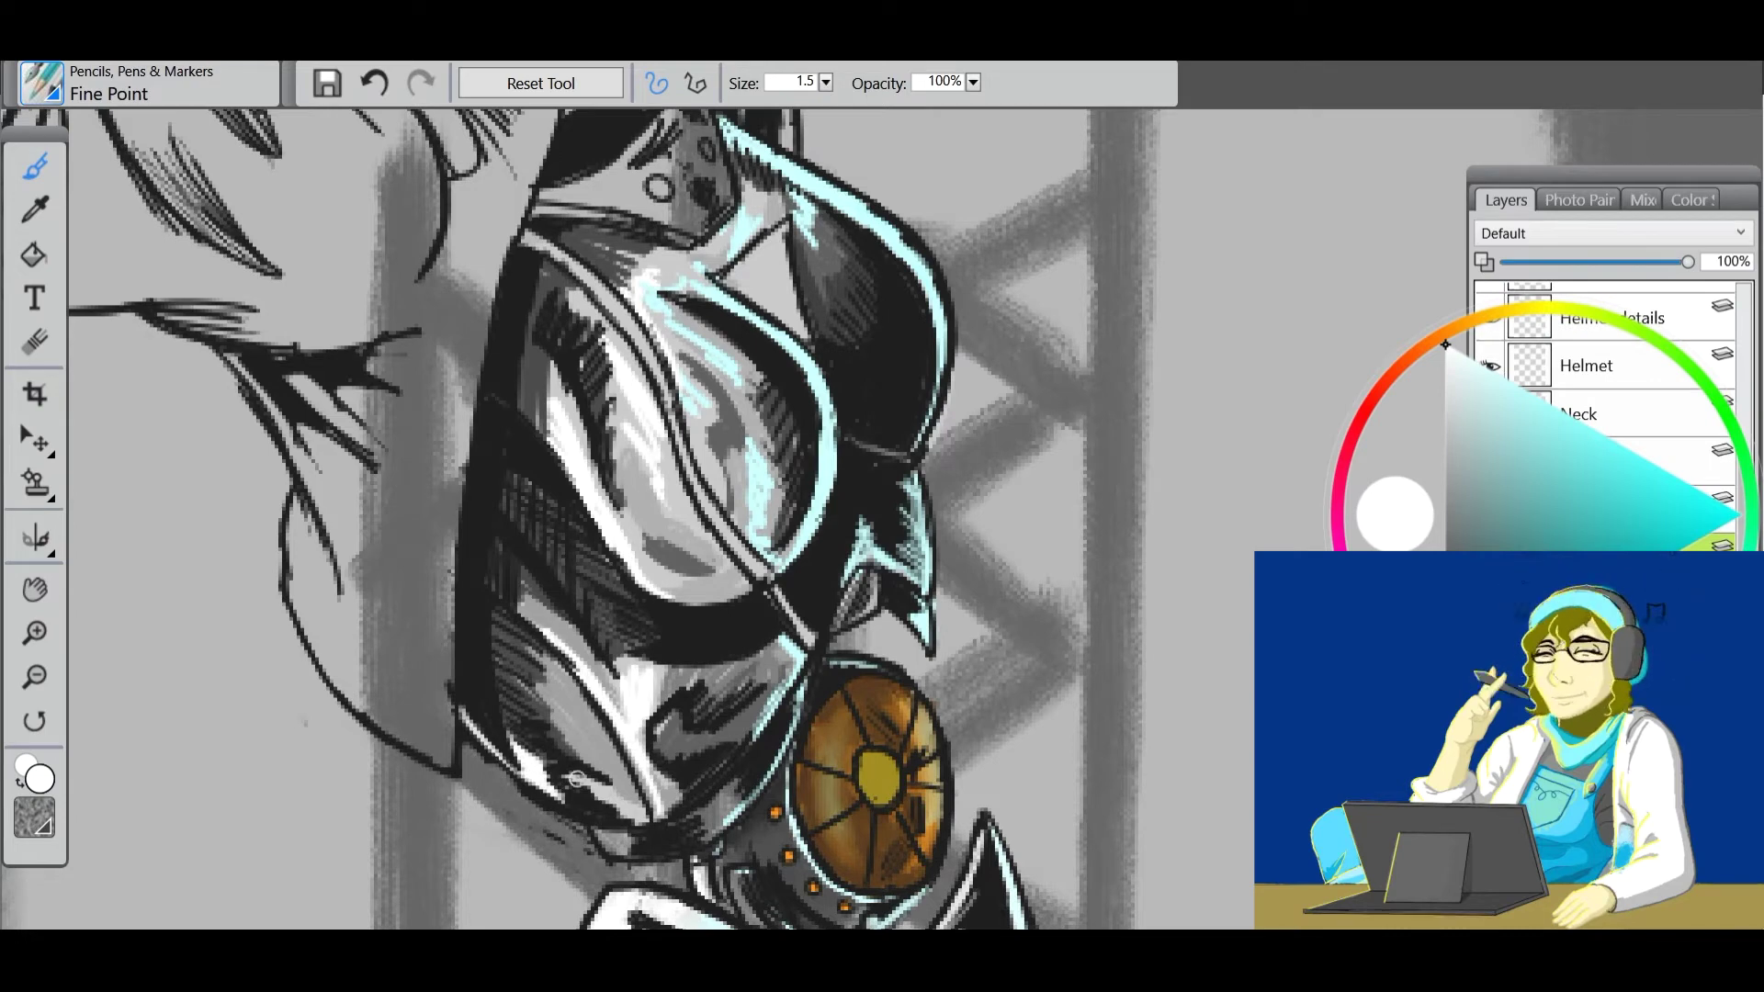
Add light grey strokes to the far chest plate and blend the torso's highlights with the Directional Diffuser.
{"action": "left_click", "coordinate": [1446, 397]}
{"action": "left_click_drag", "start_coordinate": [813, 232], "coordinate": [827, 269]}
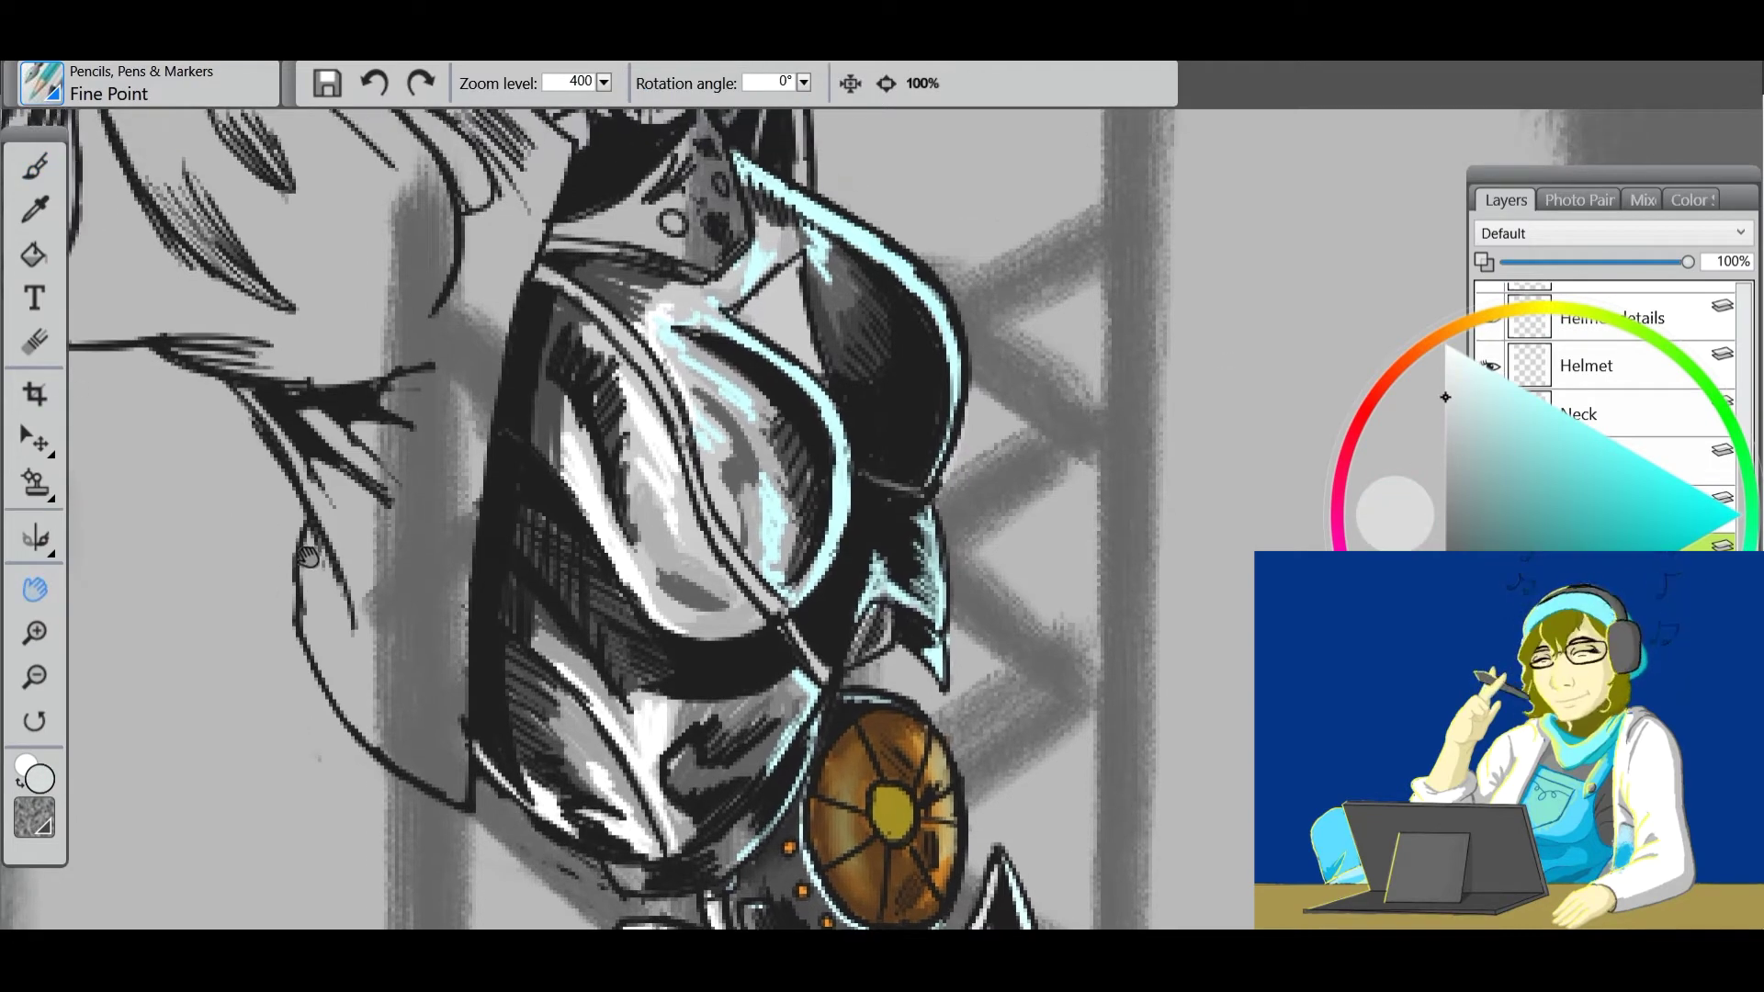
{"action": "key", "text": "ctrl+b"}
{"action": "left_click", "coordinate": [827, 268]}
{"action": "left_click_drag", "start_coordinate": [799, 197], "coordinate": [698, 304]}
{"action": "left_click_drag", "start_coordinate": [762, 386], "coordinate": [708, 441]}
{"action": "mouse_move", "coordinate": [698, 331]}
{"action": "left_mouse_down"}
{"action": "mouse_move", "coordinate": [775, 524]}
{"action": "mouse_move", "coordinate": [758, 432]}
{"action": "mouse_move", "coordinate": [625, 284]}
{"action": "mouse_move", "coordinate": [566, 360]}
{"action": "mouse_move", "coordinate": [643, 515]}
{"action": "mouse_move", "coordinate": [716, 607]}
{"action": "mouse_move", "coordinate": [753, 598]}
{"action": "mouse_move", "coordinate": [559, 397]}
{"action": "mouse_move", "coordinate": [662, 726]}
{"action": "mouse_move", "coordinate": [753, 717]}
{"action": "mouse_move", "coordinate": [680, 827]}
{"action": "mouse_move", "coordinate": [533, 691]}
{"action": "mouse_move", "coordinate": [553, 808]}
{"action": "left_mouse_up"}
{"action": "left_click", "coordinate": [39, 679]}
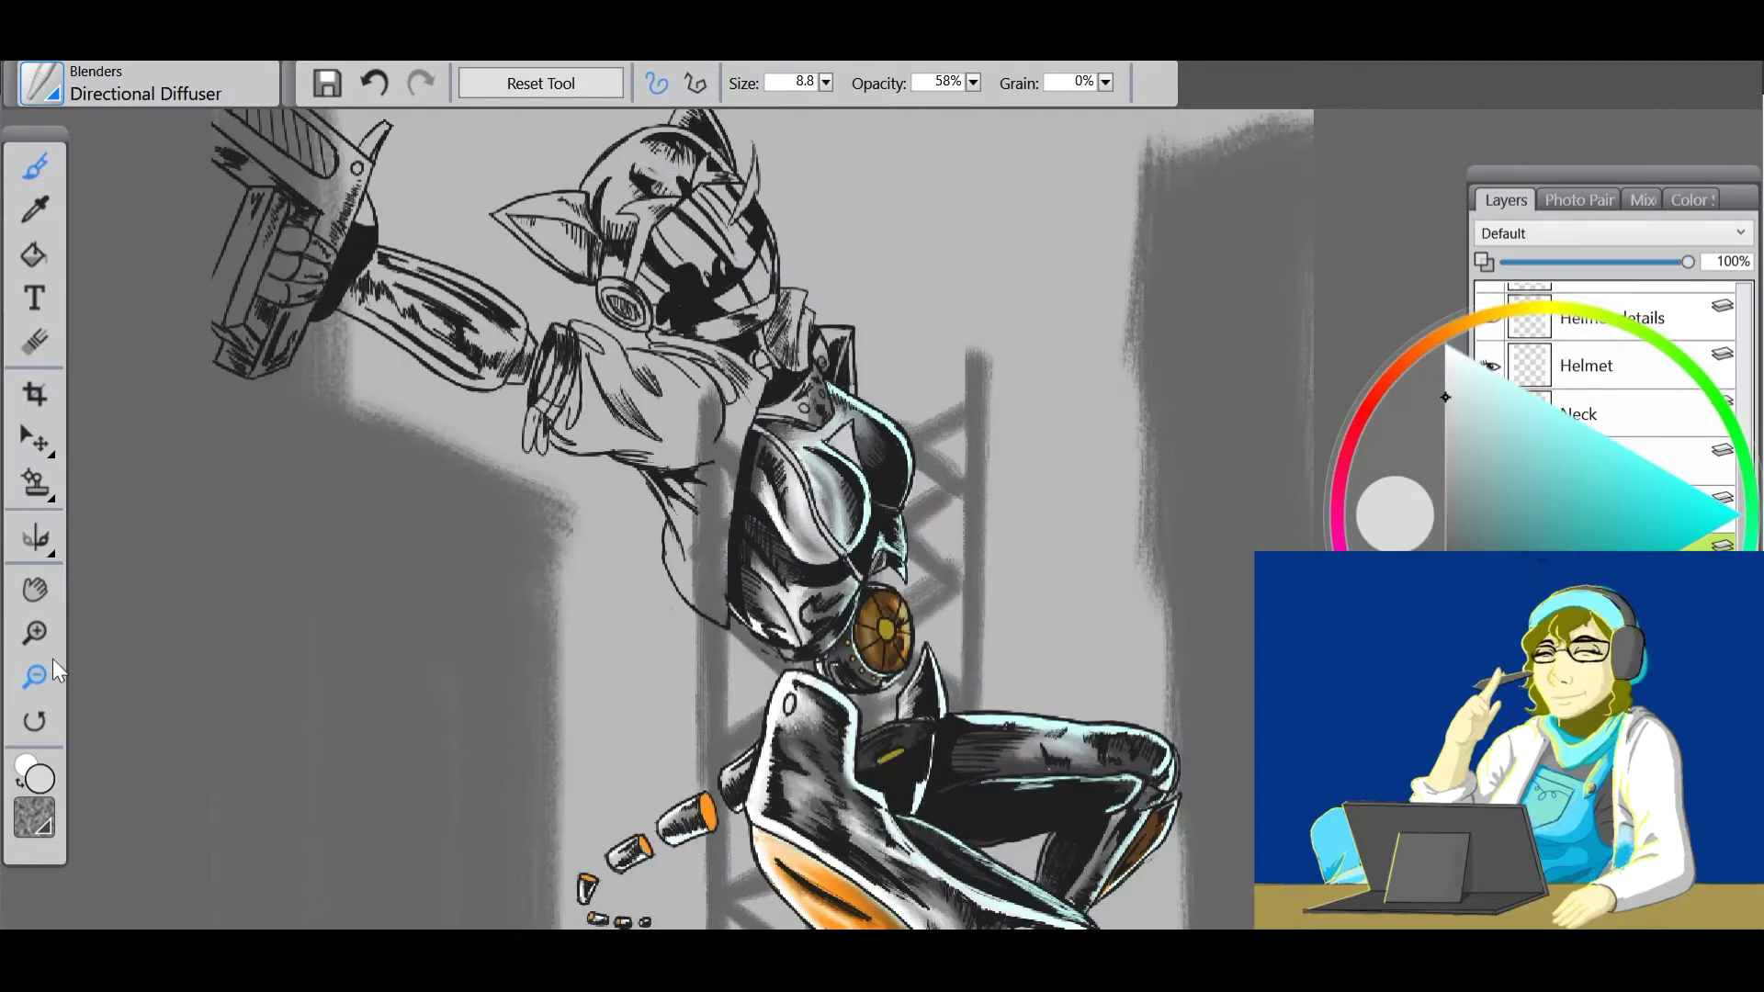
Colour the triangle between the chest plates solid orange on the Triangle layer with the Fine Point pen.
{"action": "key", "text": "ctrl+plus"}
{"action": "left_click", "coordinate": [1587, 511]}
{"action": "left_click", "coordinate": [41, 83]}
{"action": "left_click", "coordinate": [157, 588]}
{"action": "left_click", "coordinate": [303, 303]}
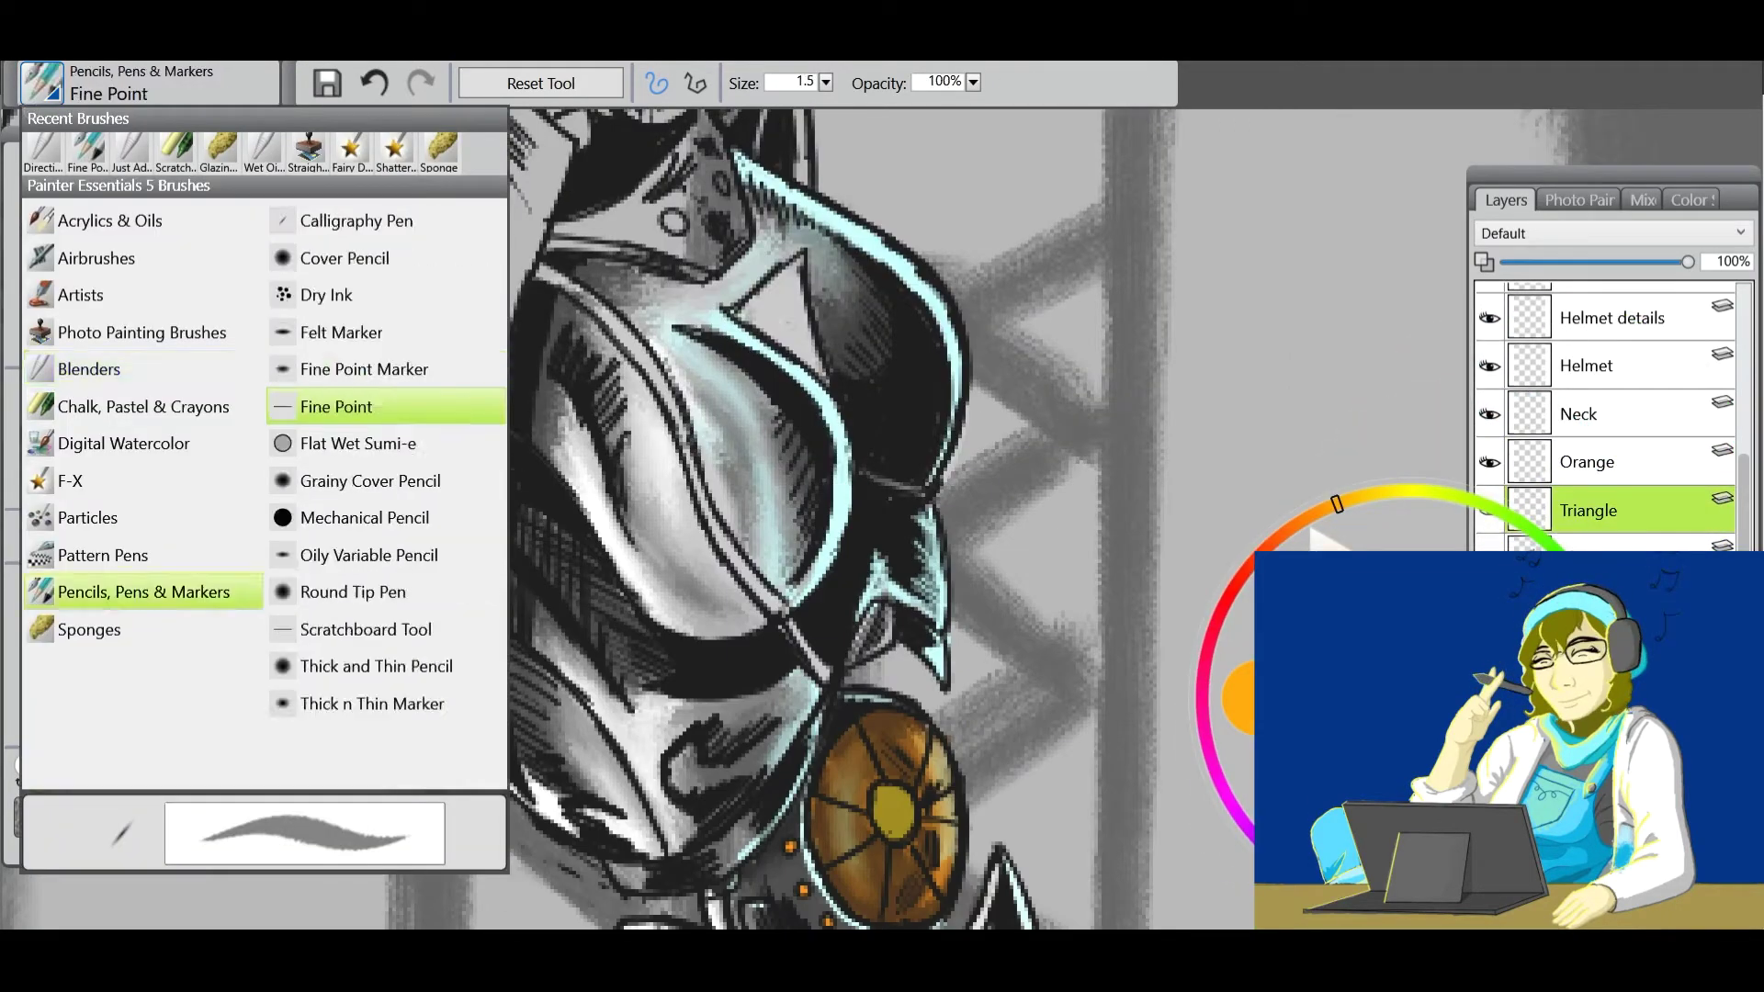
{"action": "left_click_drag", "start_coordinate": [792, 273], "coordinate": [814, 360]}
{"action": "mouse_move", "coordinate": [746, 310]}
{"action": "left_mouse_down"}
{"action": "mouse_move", "coordinate": [798, 259]}
{"action": "mouse_move", "coordinate": [792, 364]}
{"action": "mouse_move", "coordinate": [772, 302]}
{"action": "mouse_move", "coordinate": [837, 342]}
{"action": "left_mouse_up"}
Paint loose orange glow strokes around the triangle and along the plate rim on the layer below Triangle.
{"action": "left_click", "coordinate": [1617, 544]}
{"action": "left_click_drag", "start_coordinate": [760, 259], "coordinate": [726, 289]}
{"action": "left_click_drag", "start_coordinate": [708, 321], "coordinate": [804, 388]}
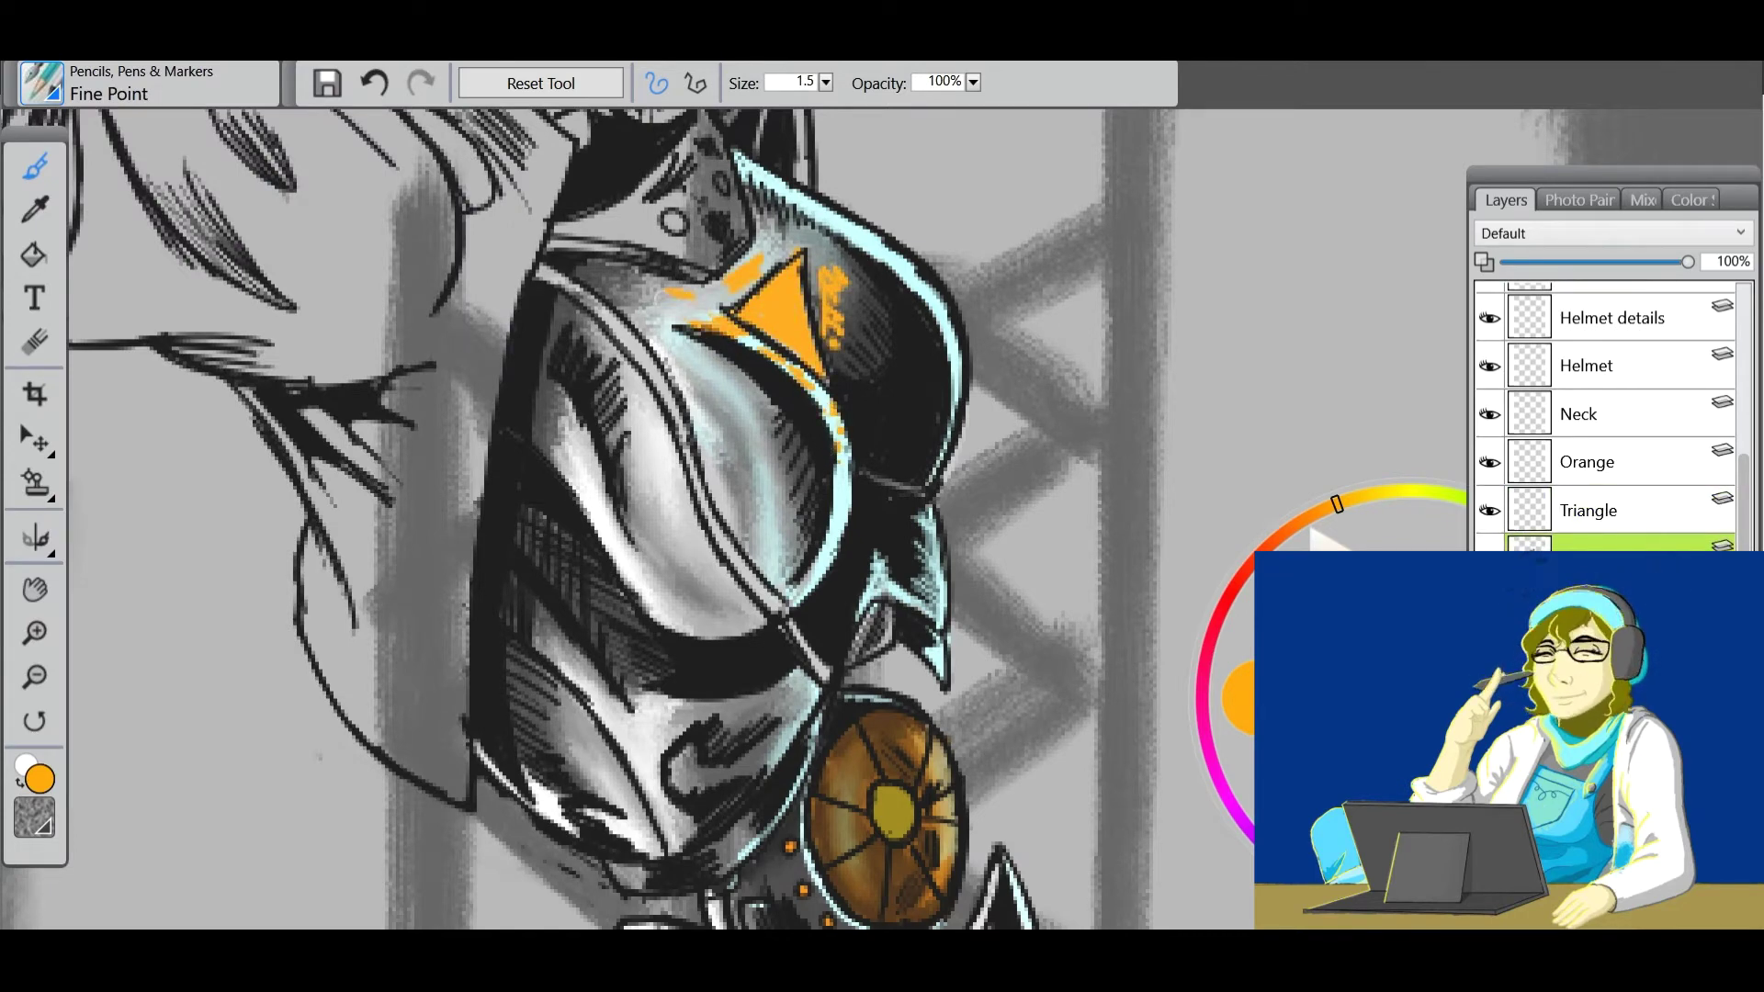
Blend the orange strokes around the chest triangle into a soft glow with the Directional Diffuser.
{"action": "left_click", "coordinate": [40, 83]}
{"action": "left_click", "coordinate": [119, 366]}
{"action": "left_click", "coordinate": [347, 366]}
{"action": "mouse_move", "coordinate": [832, 261]}
{"action": "left_mouse_down"}
{"action": "mouse_move", "coordinate": [827, 335]}
{"action": "mouse_move", "coordinate": [671, 290]}
{"action": "mouse_move", "coordinate": [845, 363]}
{"action": "left_mouse_up"}
{"action": "left_click", "coordinate": [41, 83]}
{"action": "left_click", "coordinate": [118, 705]}
{"action": "left_click", "coordinate": [334, 291]}
{"action": "left_click_drag", "start_coordinate": [800, 230], "coordinate": [829, 262]}
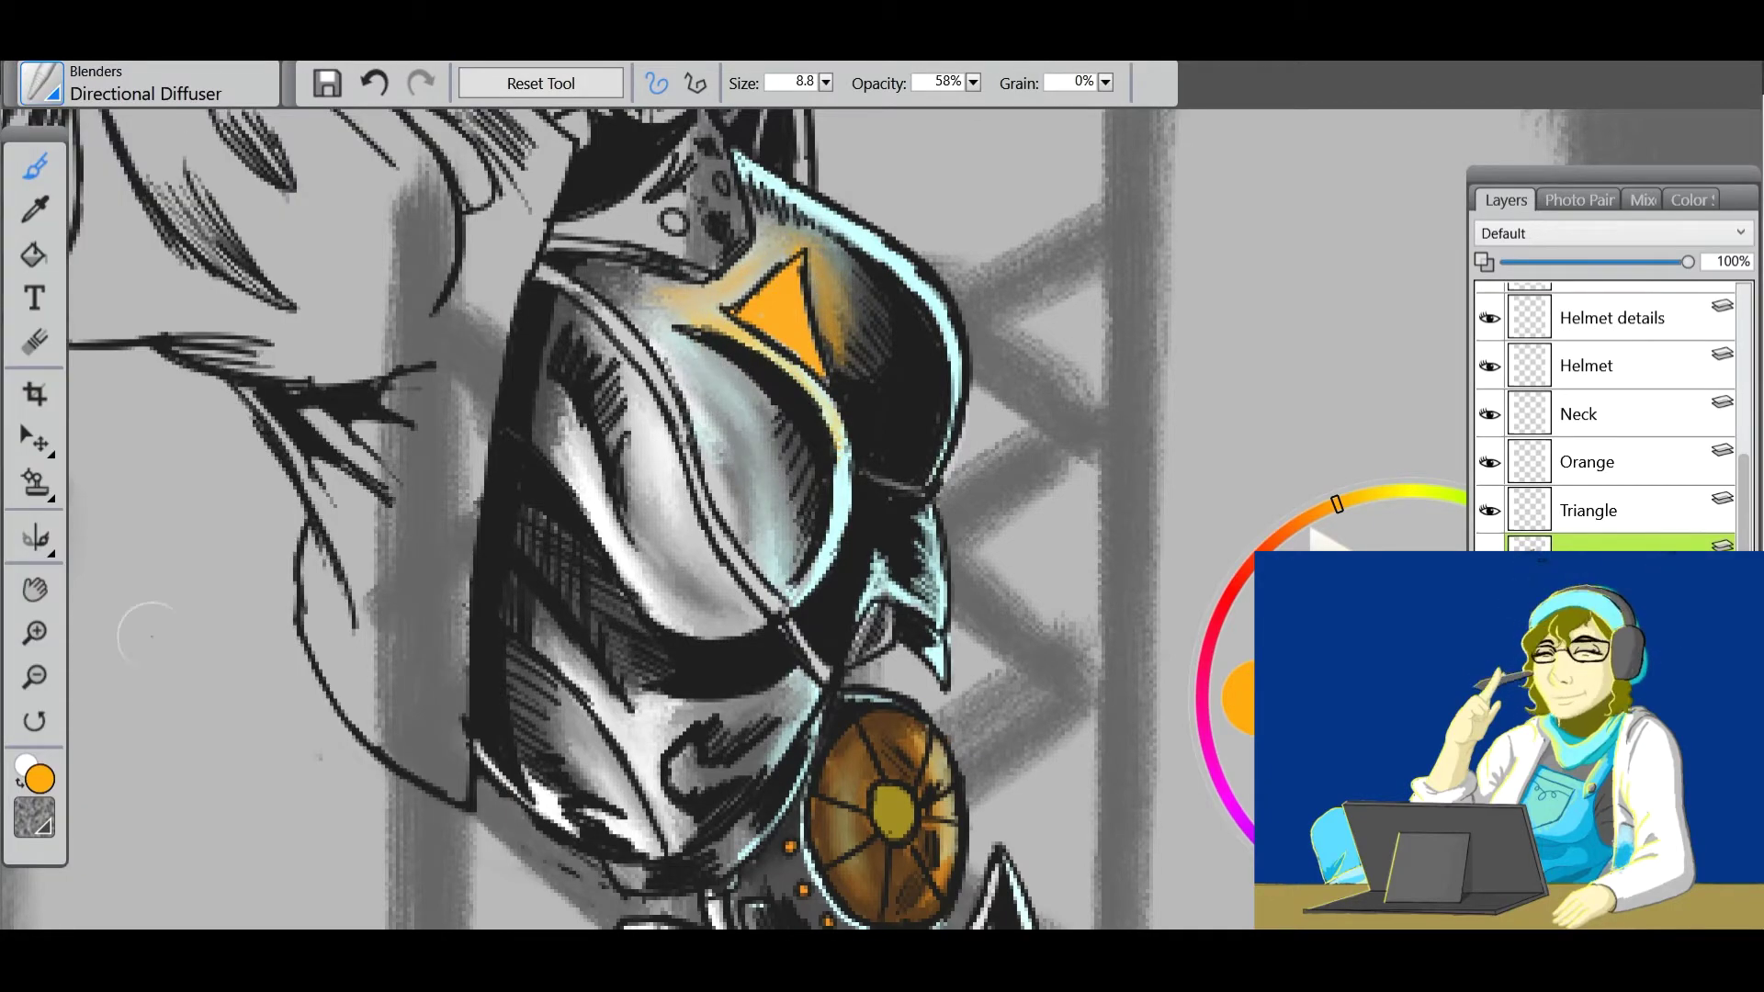
Paint the small plate beside the pointed side plate, above the waist joint, dark olive with the Fine Point pen.
{"action": "key", "text": "g"}
{"action": "key", "text": "ctrl+minus"}
{"action": "key", "text": "ctrl+minus"}
{"action": "key", "text": "ctrl+plus"}
{"action": "key", "text": "ctrl+plus"}
{"action": "key", "text": "ctrl+plus"}
{"action": "key", "text": "ctrl+plus"}
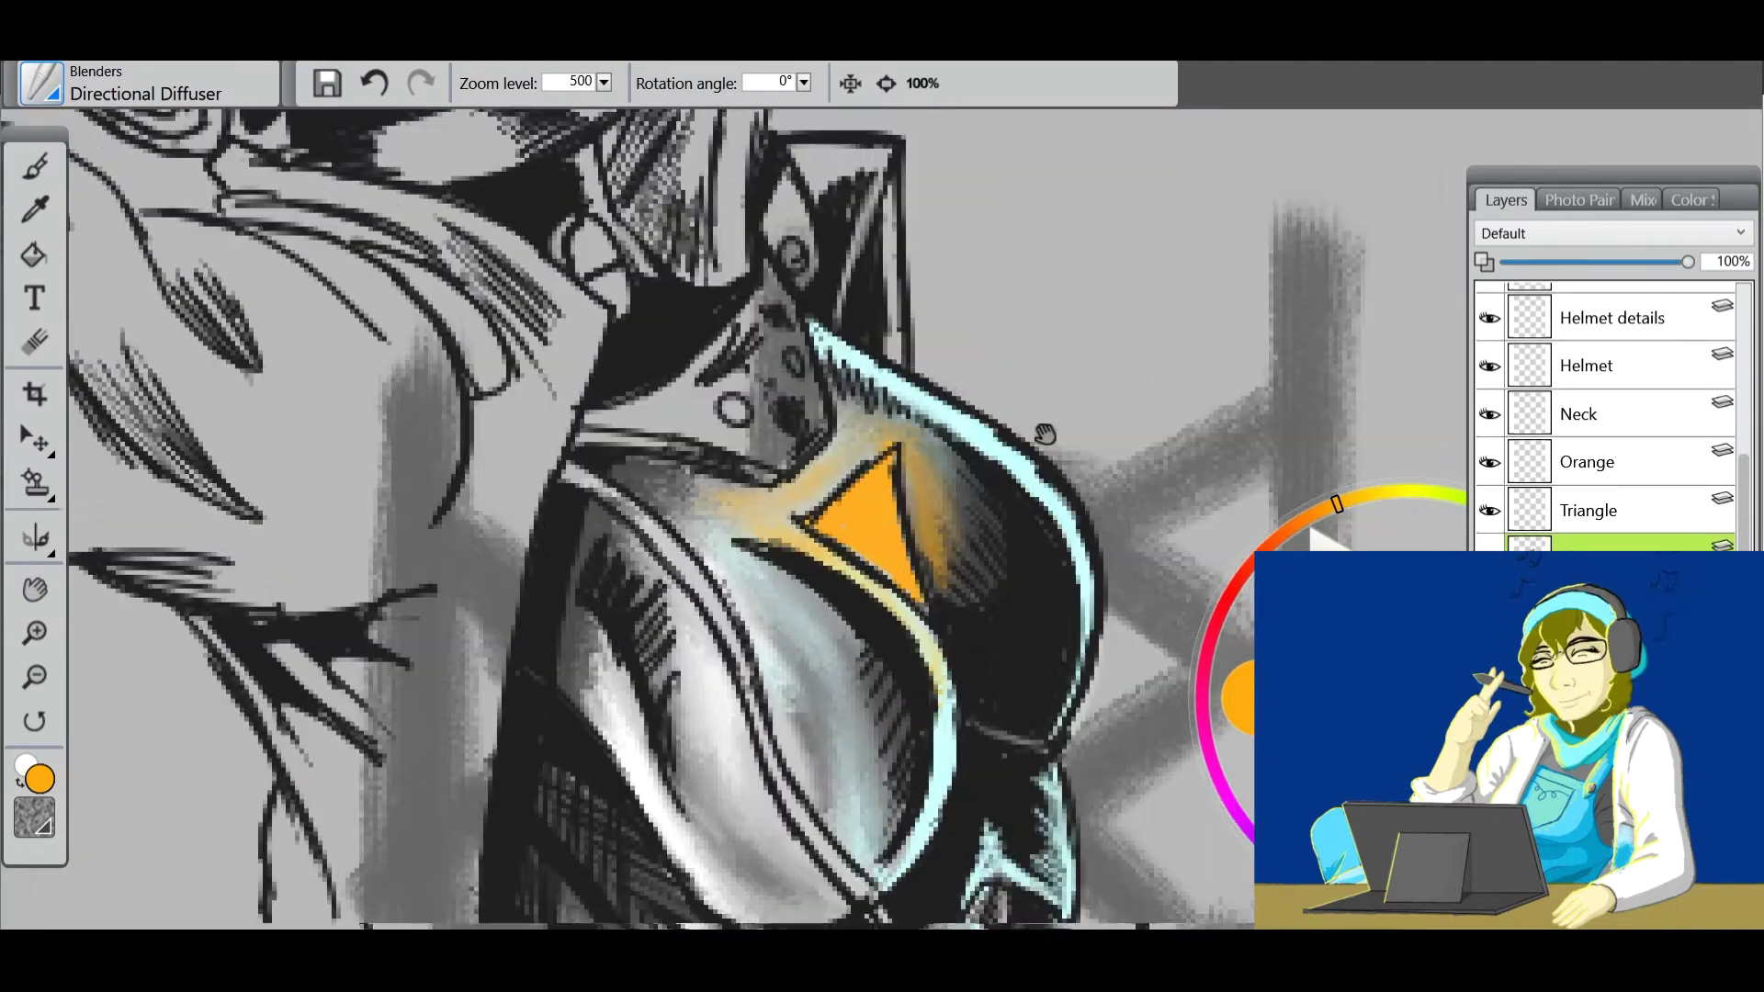
{"action": "key", "text": "b"}
{"action": "left_click", "coordinate": [1597, 544]}
{"action": "left_click", "coordinate": [1589, 413]}
{"action": "left_click", "coordinate": [1590, 462]}
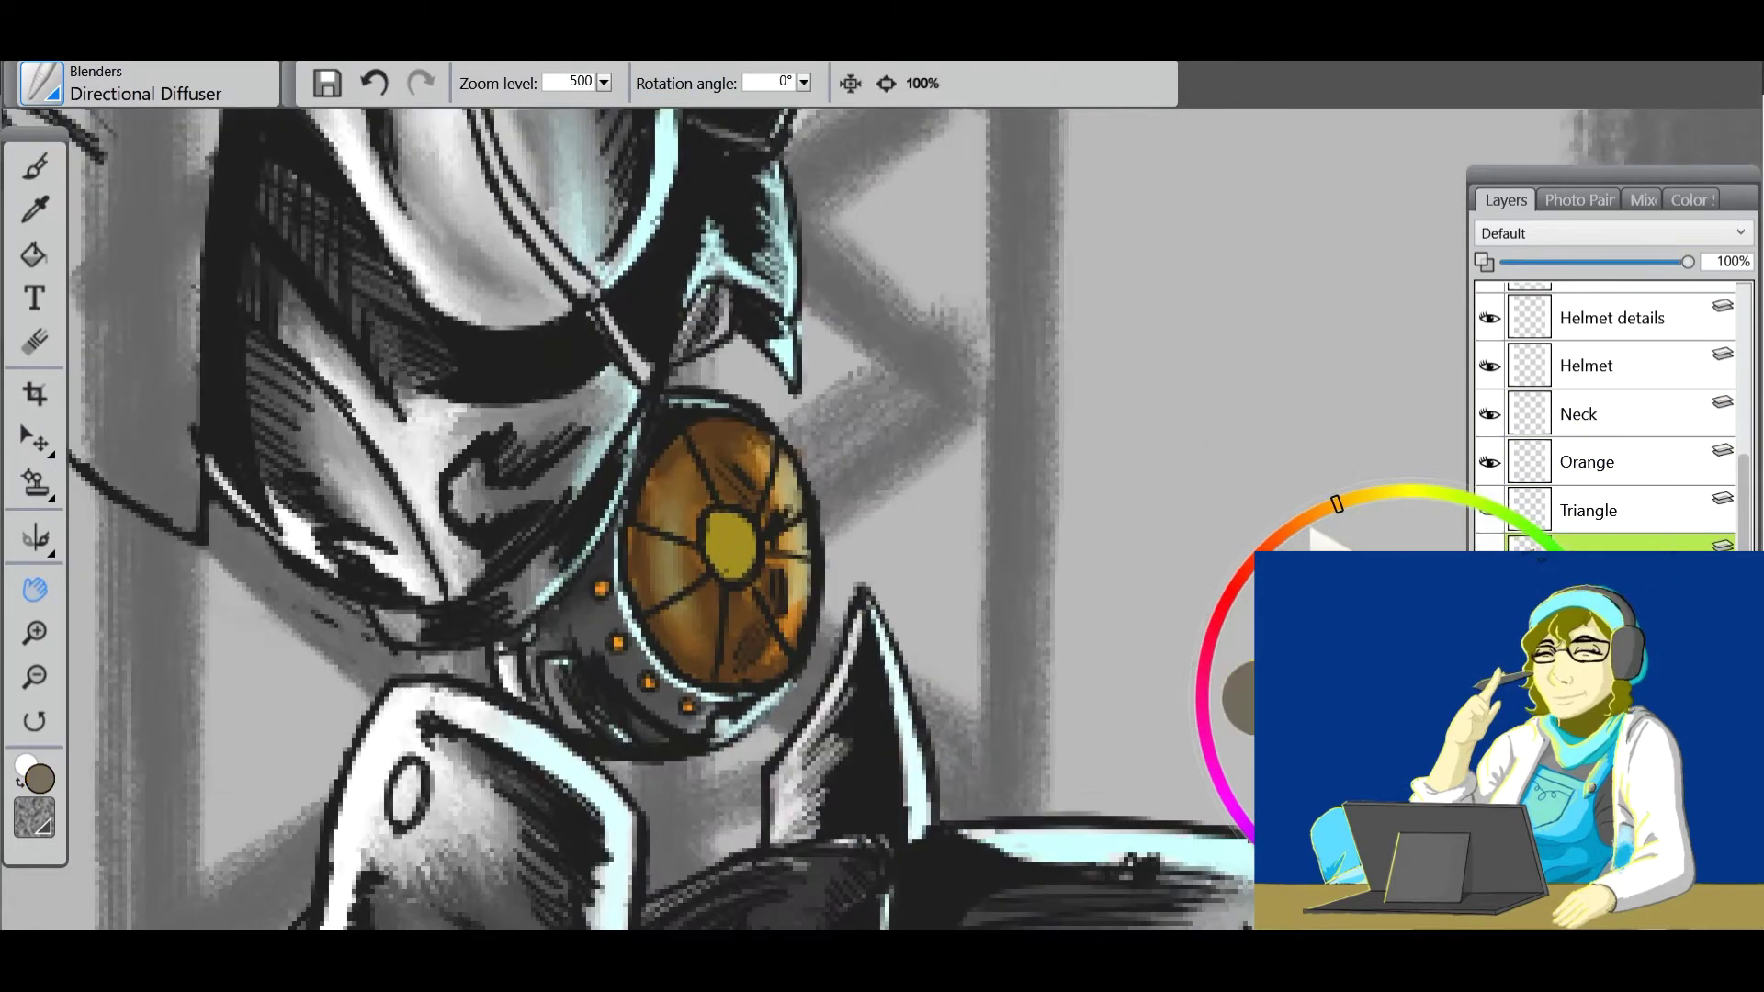
{"action": "left_click", "coordinate": [41, 83]}
{"action": "left_click", "coordinate": [349, 402]}
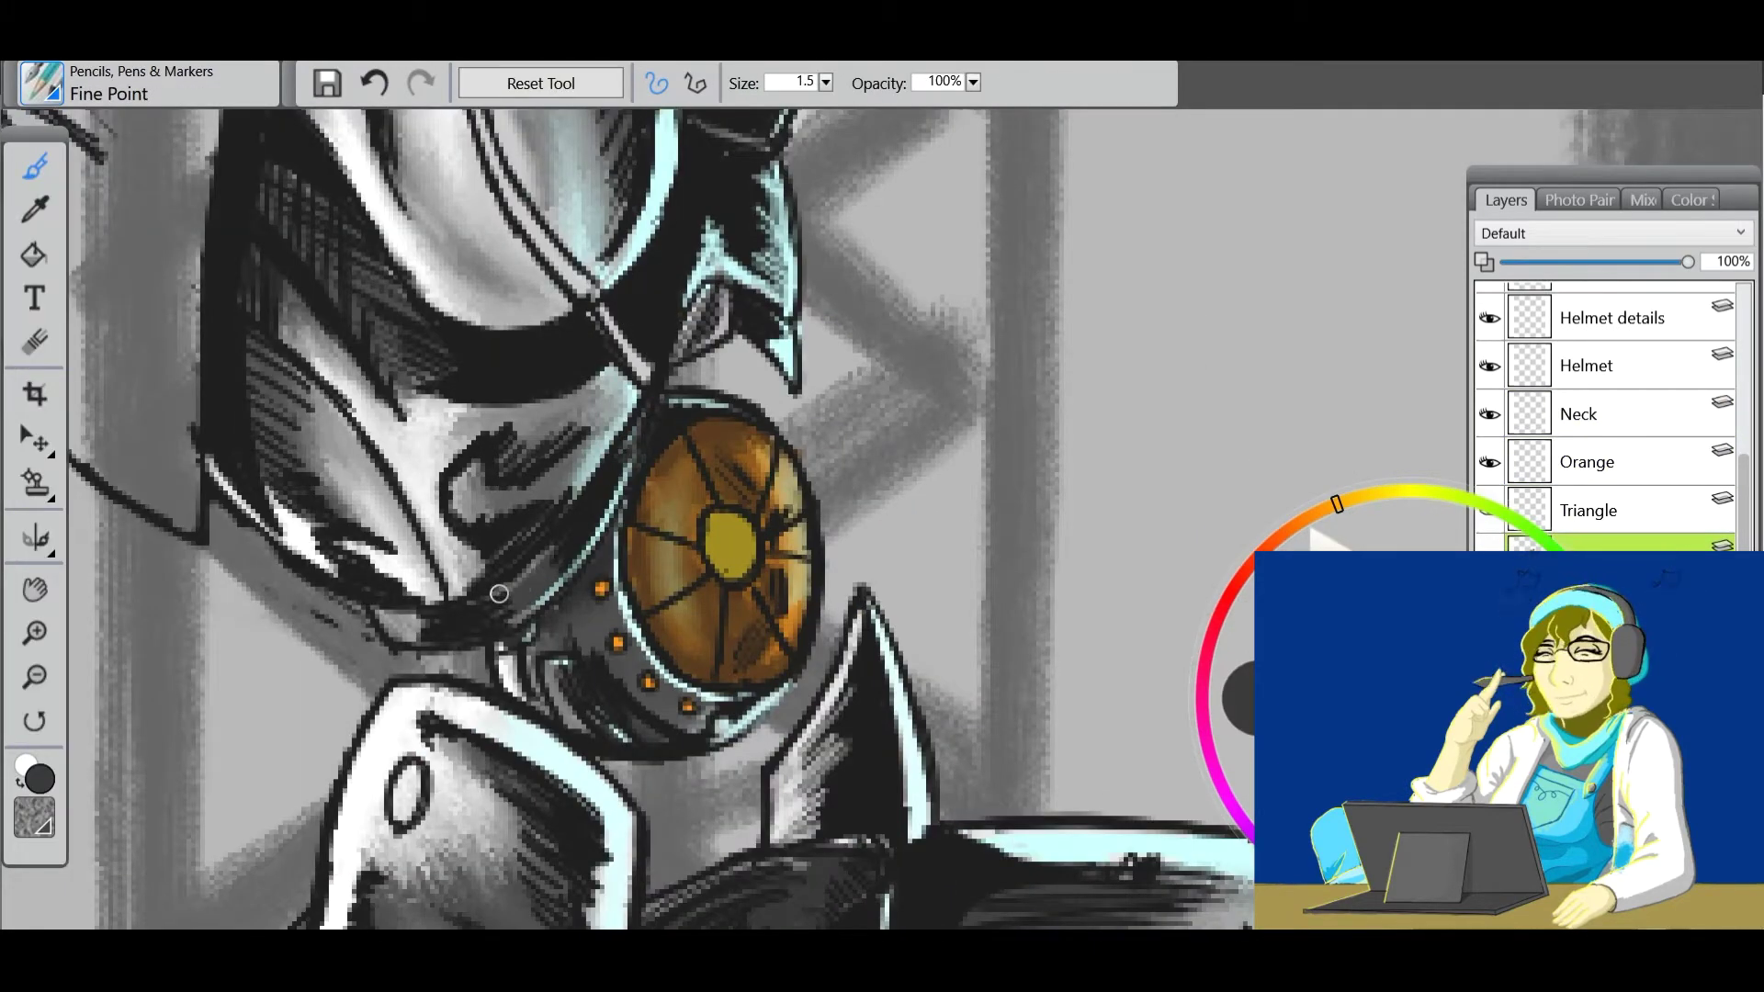
{"action": "left_click", "coordinate": [1589, 510]}
{"action": "left_click_drag", "start_coordinate": [714, 287], "coordinate": [709, 357]}
{"action": "left_click", "coordinate": [1407, 550]}
{"action": "left_click", "coordinate": [1392, 496]}
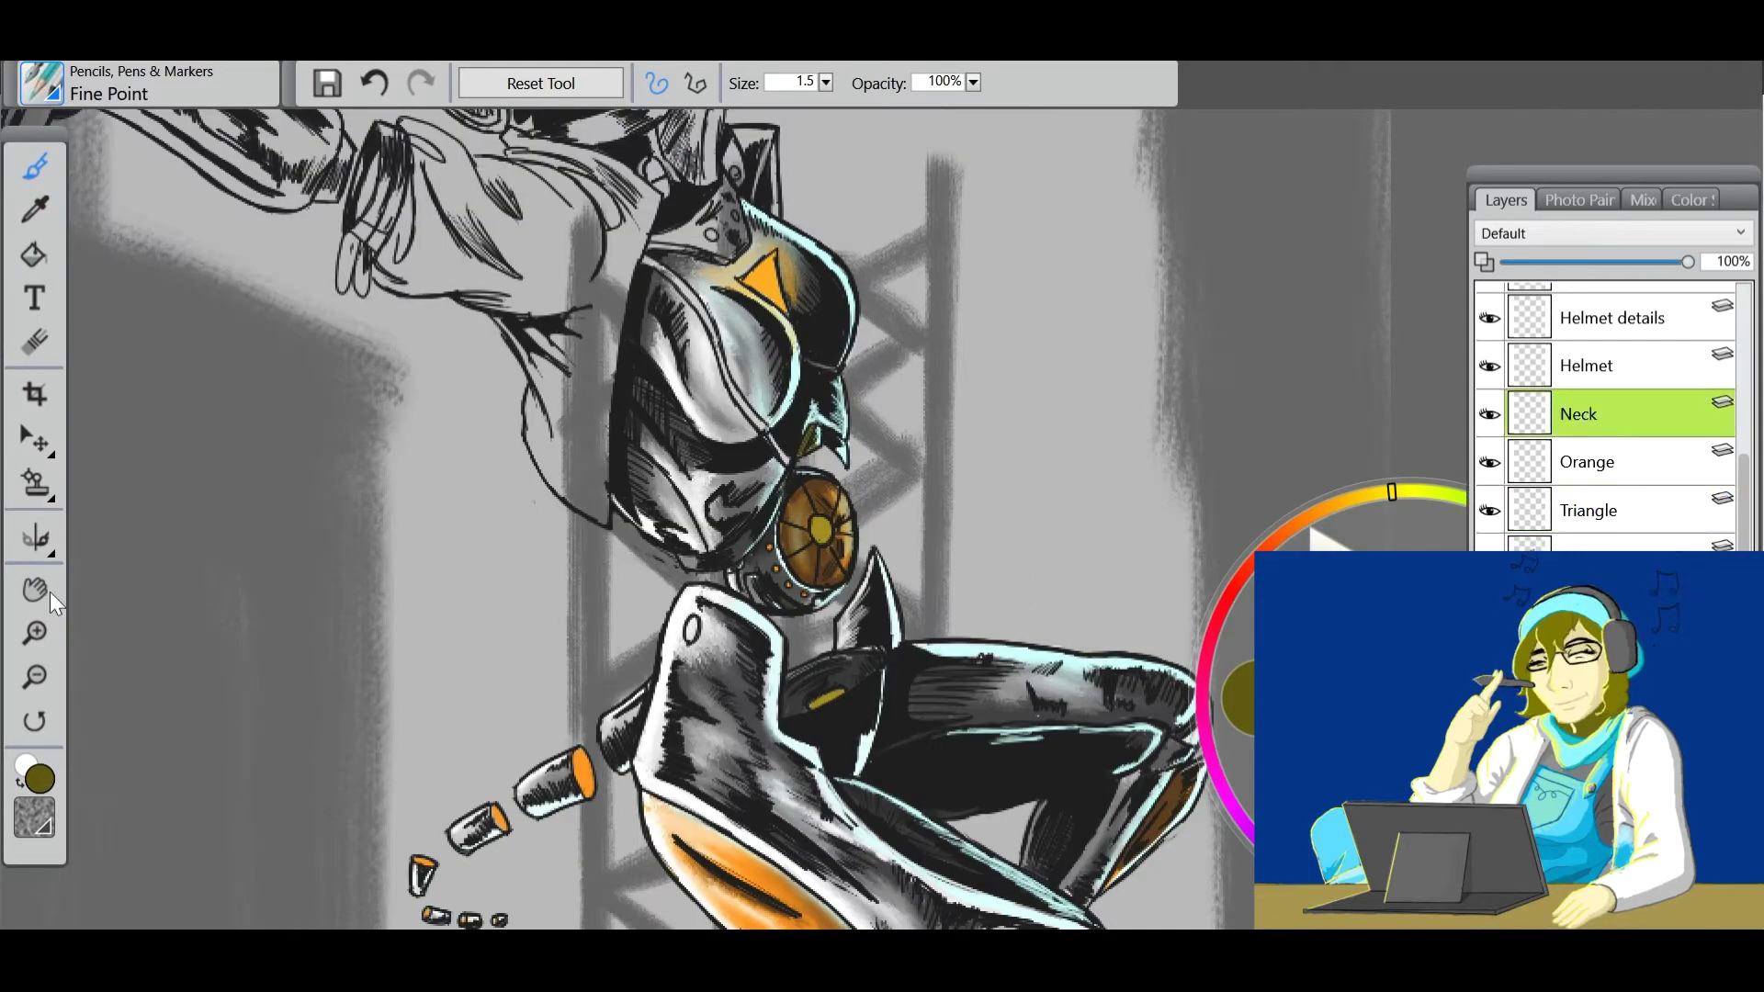
Highlight the neck's edge below the helmet in pale cyan on the Neck layer.
{"action": "scroll", "coordinate": [689, 439], "scroll_direction": "up", "scroll_amount": 5}
{"action": "scroll", "coordinate": [689, 439], "scroll_direction": "up", "scroll_amount": 1}
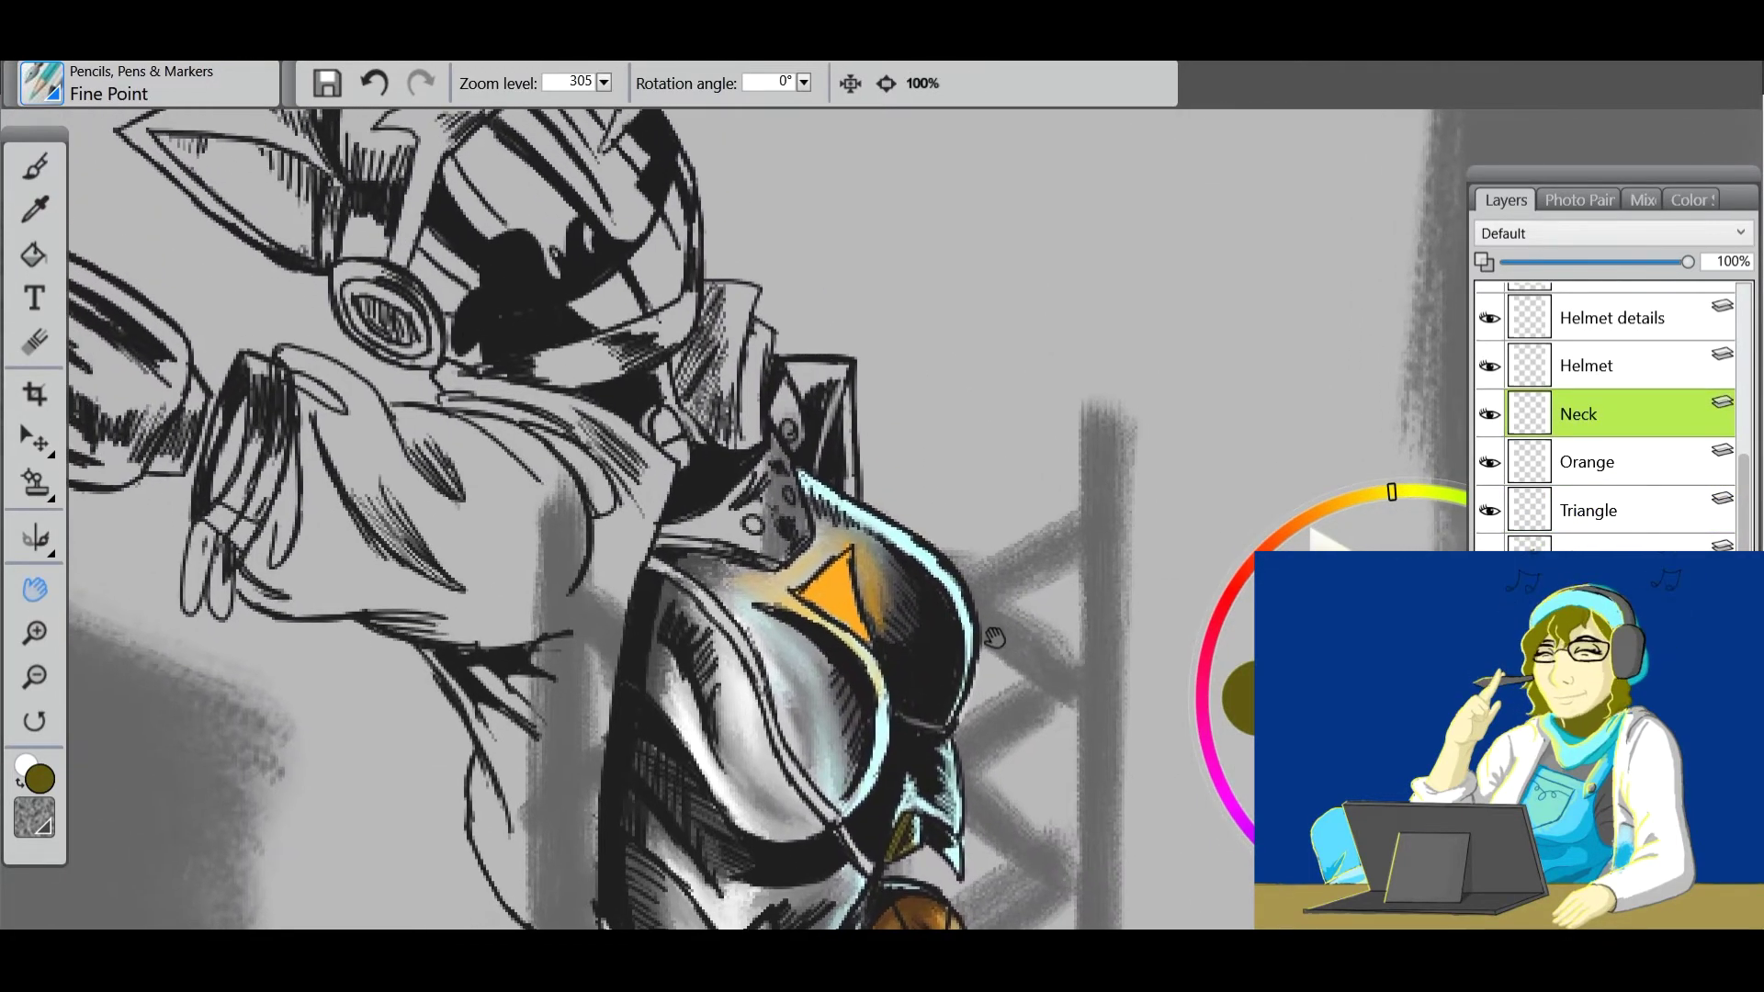
{"action": "key", "text": "b"}
{"action": "left_click", "coordinate": [1424, 531]}
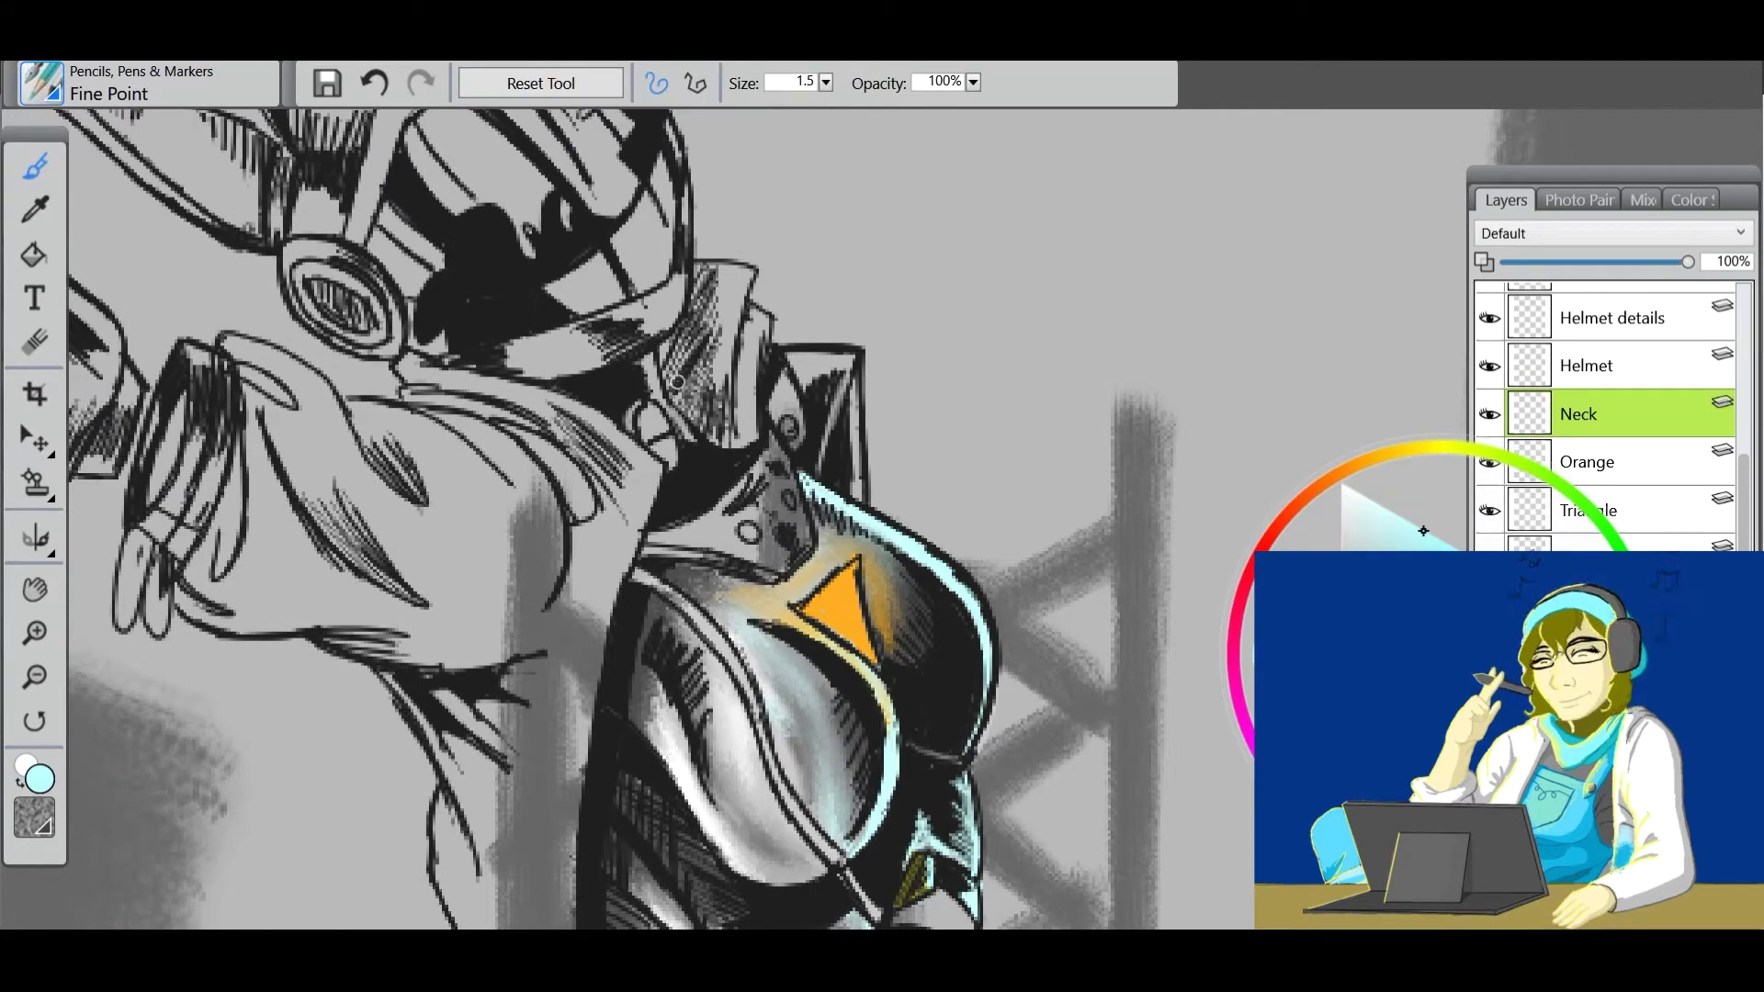
Outline and fill the collar plate in orange, and colour the small round throat joint to match.
{"action": "left_click_drag", "start_coordinate": [1395, 471], "coordinate": [1354, 466]}
{"action": "left_click_drag", "start_coordinate": [773, 439], "coordinate": [763, 574]}
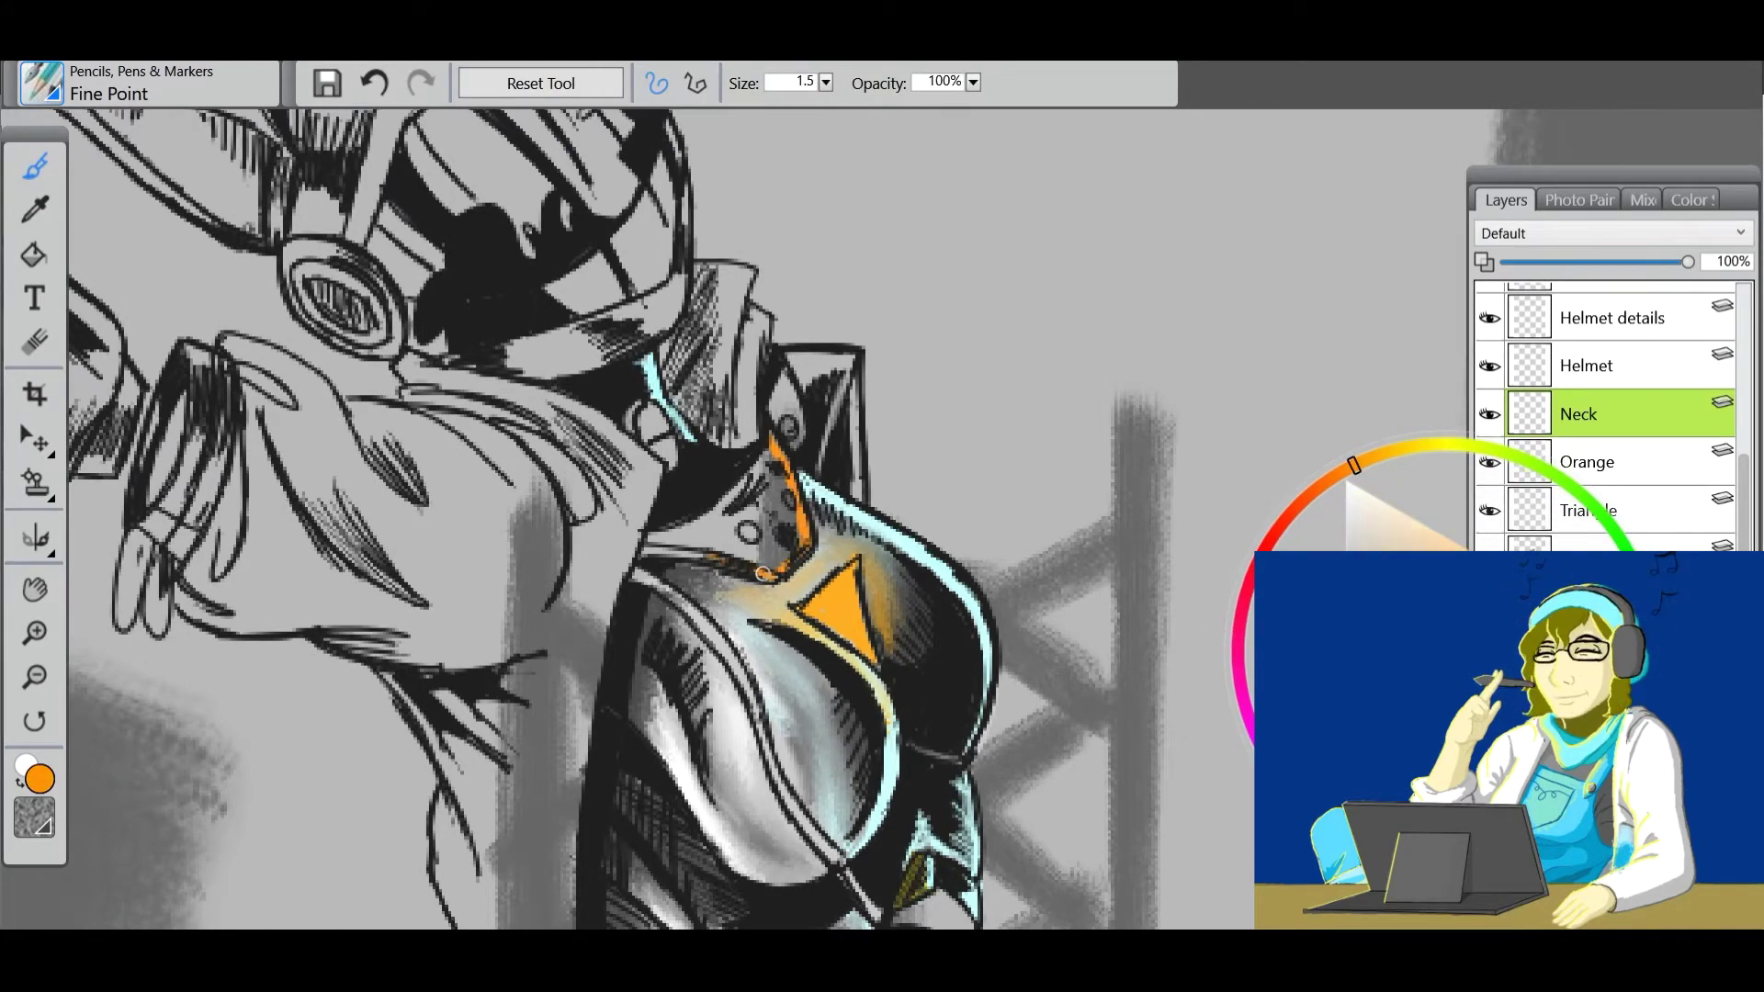
{"action": "key", "text": "k"}
{"action": "left_click", "coordinate": [723, 499]}
{"action": "left_click_drag", "start_coordinate": [647, 410], "coordinate": [668, 457]}
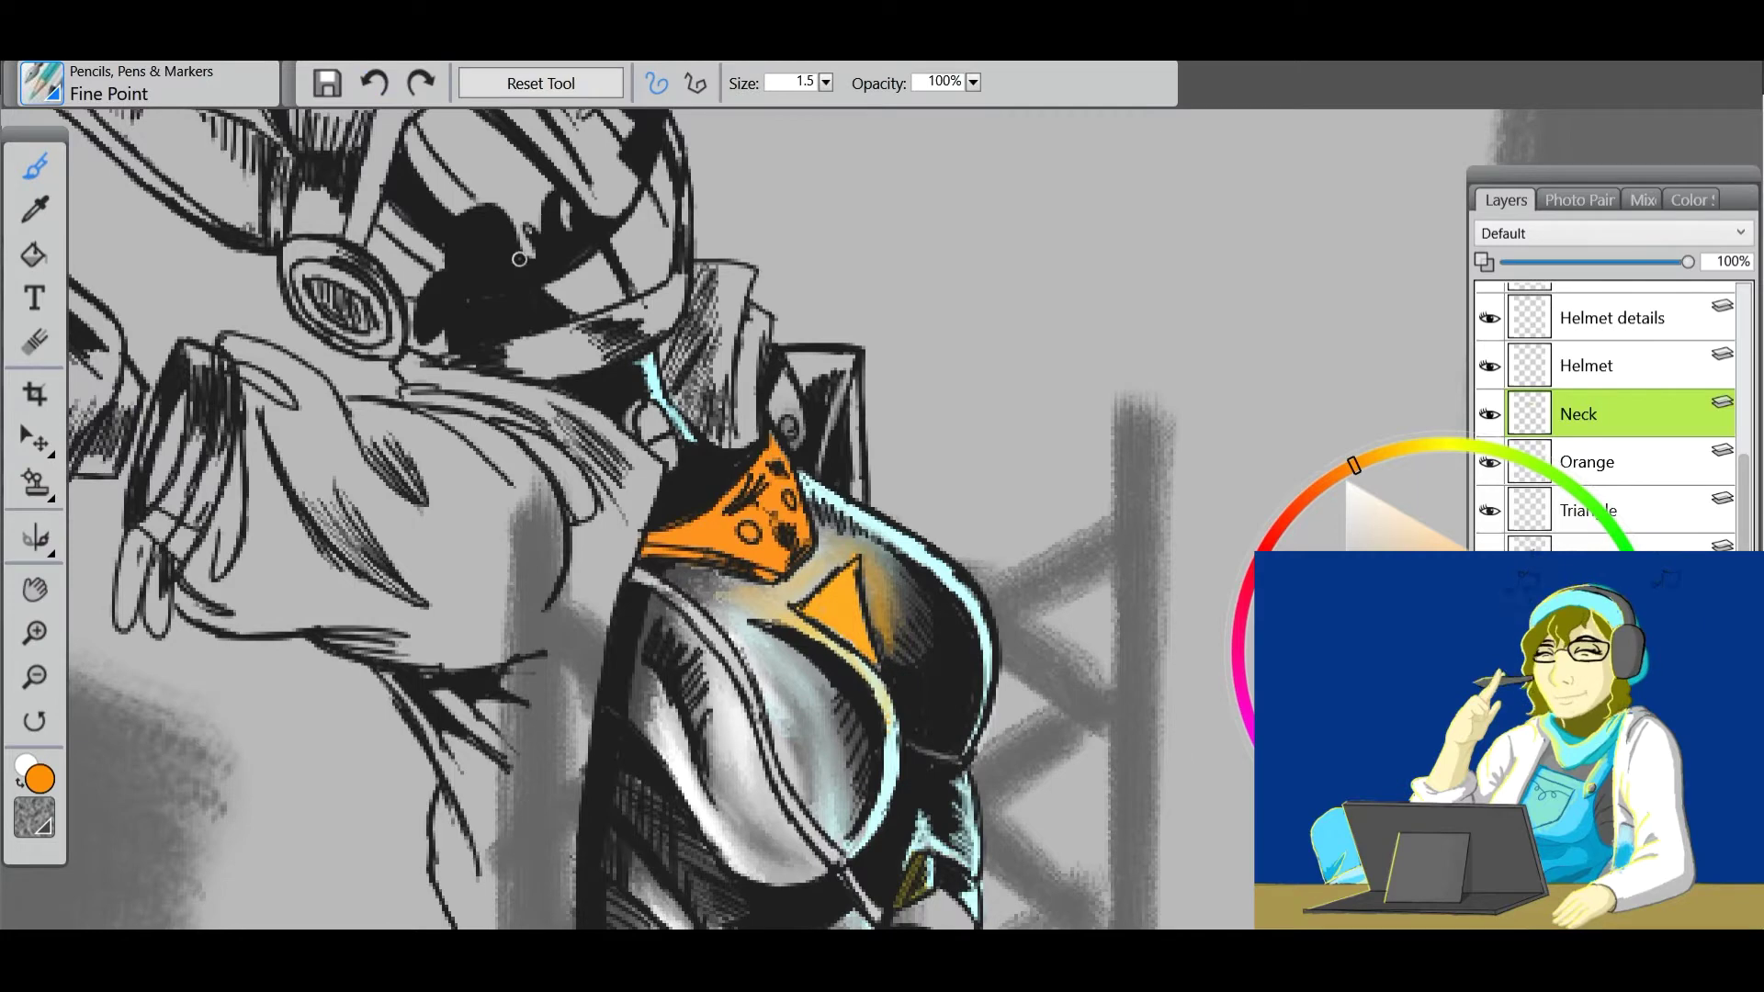
Add light highlights and darker shading to the orange collar and throat joint, and blend them with the Directional Diffuser.
{"action": "left_click", "coordinate": [779, 452], "text": "alt"}
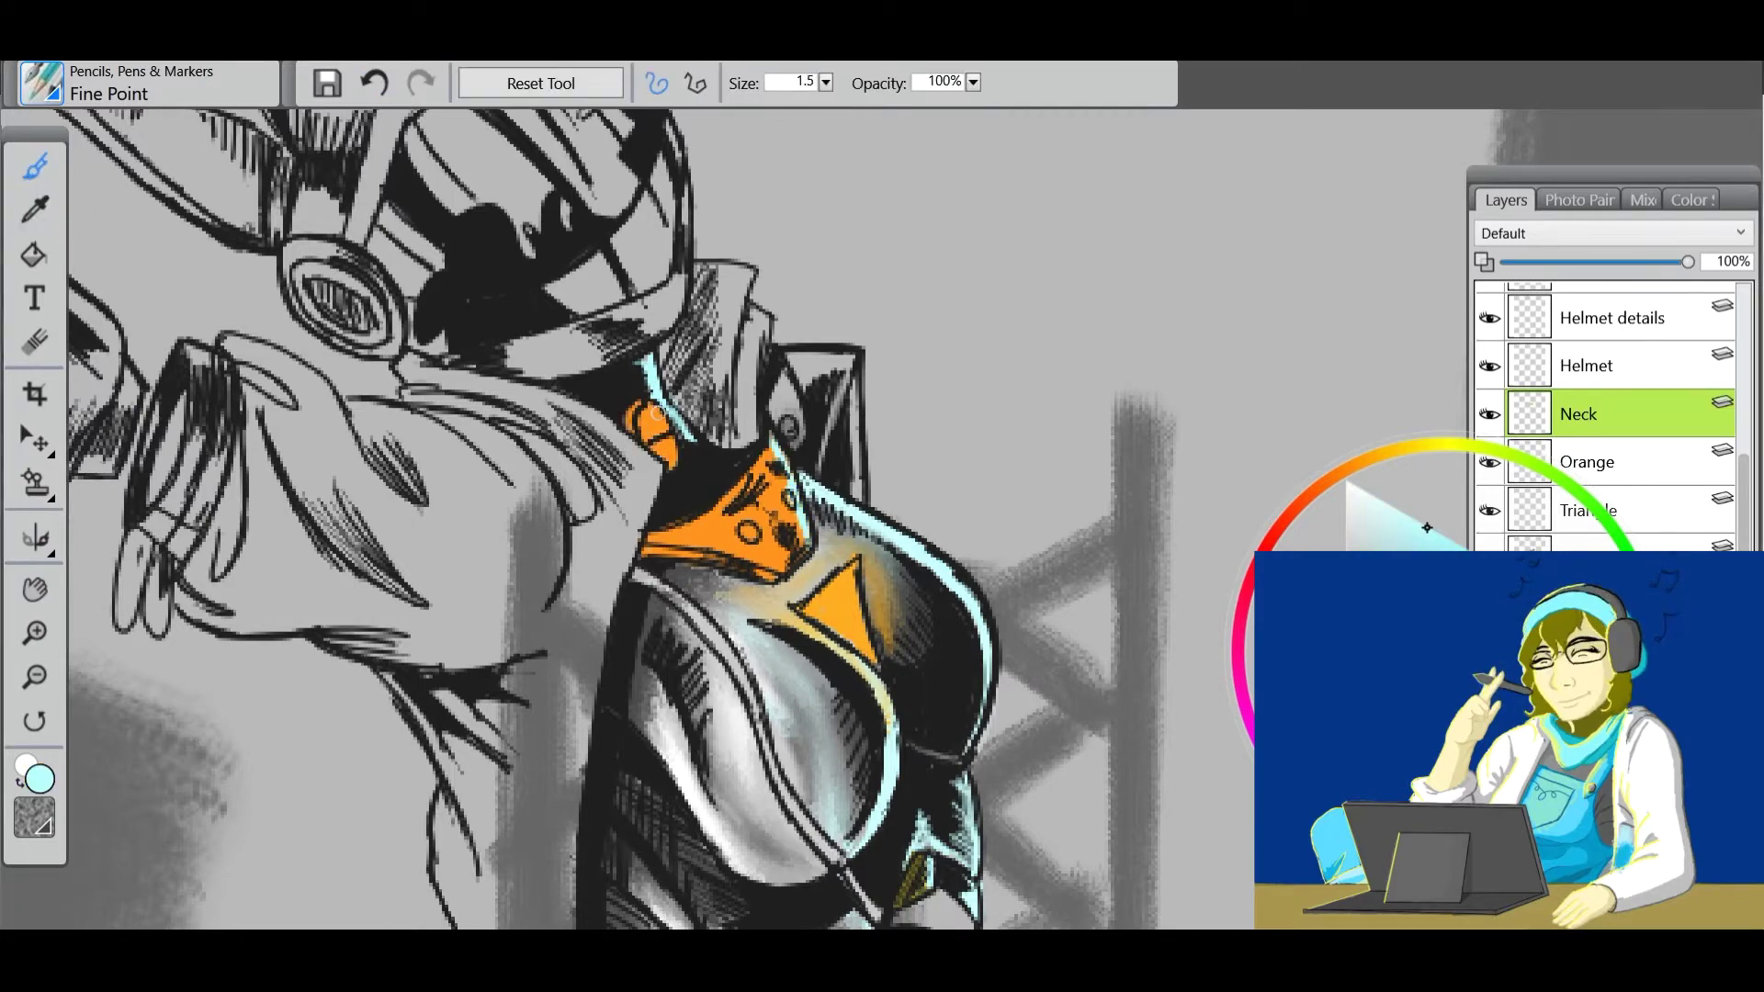
{"action": "mouse_move", "coordinate": [633, 412]}
{"action": "left_mouse_down"}
{"action": "mouse_move", "coordinate": [663, 460]}
{"action": "mouse_move", "coordinate": [653, 538]}
{"action": "mouse_move", "coordinate": [754, 574]}
{"action": "mouse_move", "coordinate": [726, 515]}
{"action": "mouse_move", "coordinate": [763, 477]}
{"action": "mouse_move", "coordinate": [754, 551]}
{"action": "left_mouse_up"}
{"action": "left_click", "coordinate": [712, 510], "text": "alt"}
{"action": "left_click", "coordinate": [680, 569], "text": "alt"}
{"action": "key", "text": "ctrl+b"}
{"action": "key", "text": "ctrl+0"}
{"action": "left_click", "coordinate": [35, 632]}
{"action": "left_click", "coordinate": [461, 532]}
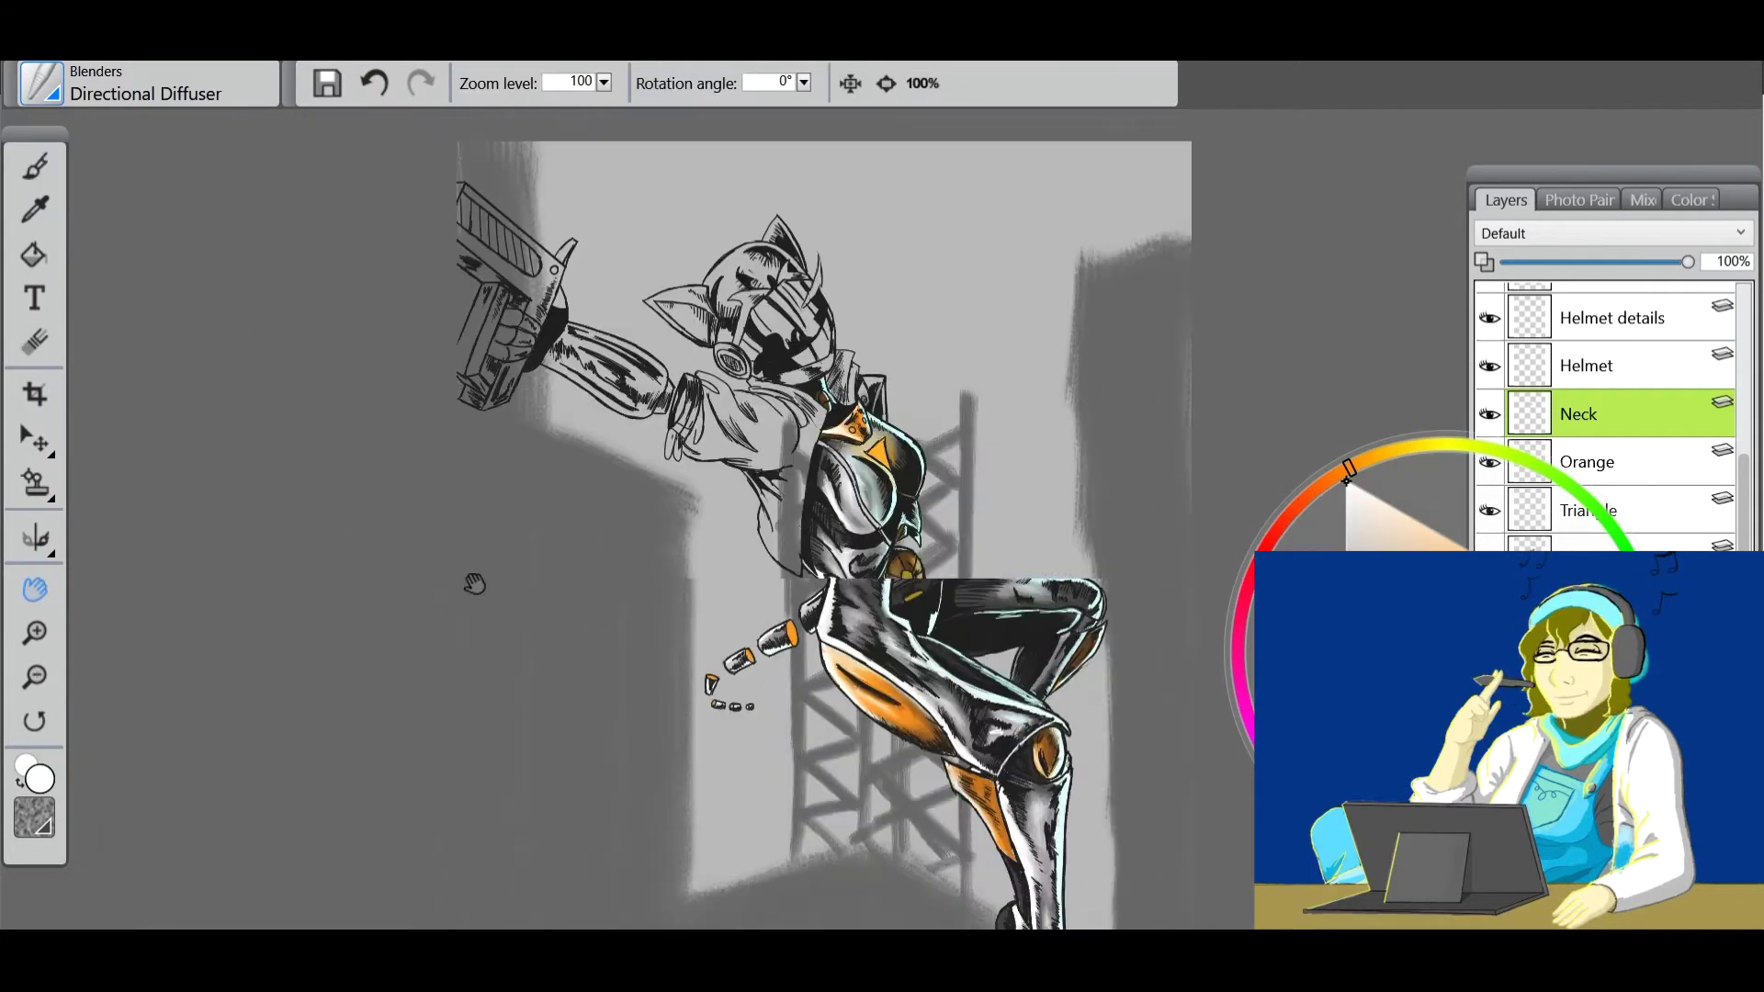
{"action": "left_click", "coordinate": [295, 562]}
Paint near-white highlights on the helmet dome, ears and jaw on the Helmet layer with the Fine Point pen.
{"action": "key", "text": "ctrl+b"}
{"action": "left_click", "coordinate": [143, 592]}
{"action": "left_click", "coordinate": [363, 406]}
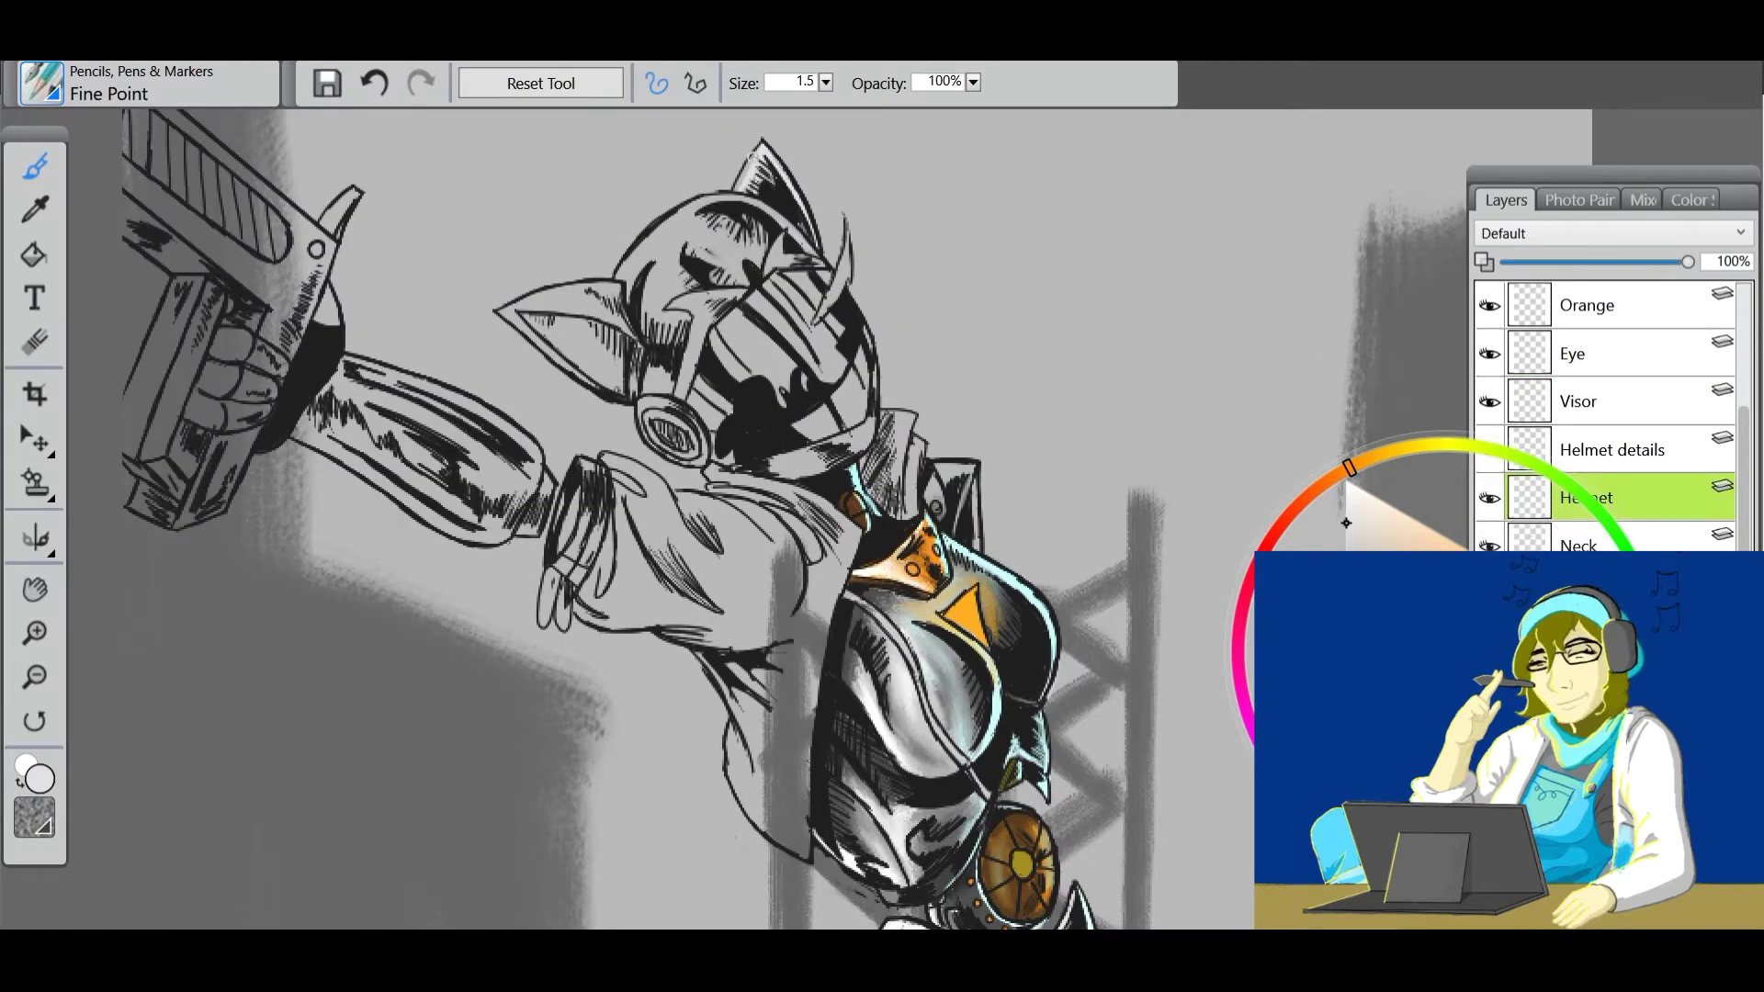
{"action": "mouse_move", "coordinate": [708, 204]}
{"action": "left_mouse_down"}
{"action": "mouse_move", "coordinate": [618, 275]}
{"action": "mouse_move", "coordinate": [538, 292]}
{"action": "left_mouse_up"}
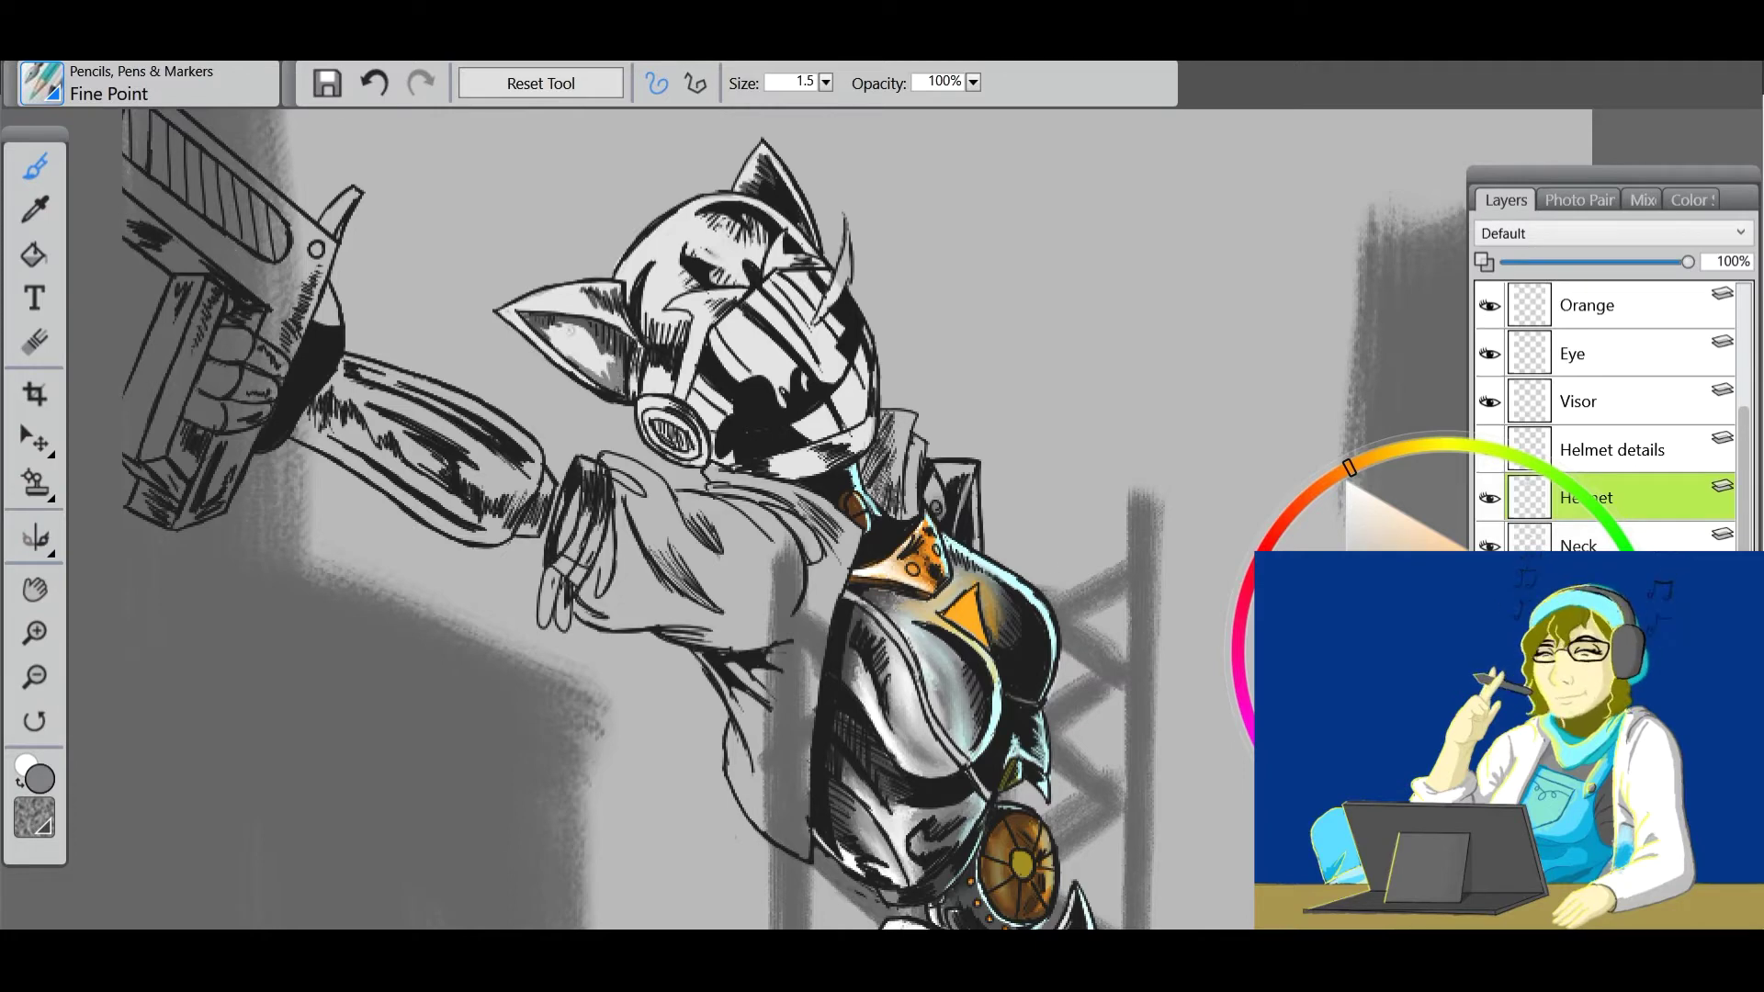
Shade the helmet and ears in grey, trace the rims in pale cyan and add white highlights.
{"action": "left_click_drag", "start_coordinate": [606, 367], "coordinate": [561, 342]}
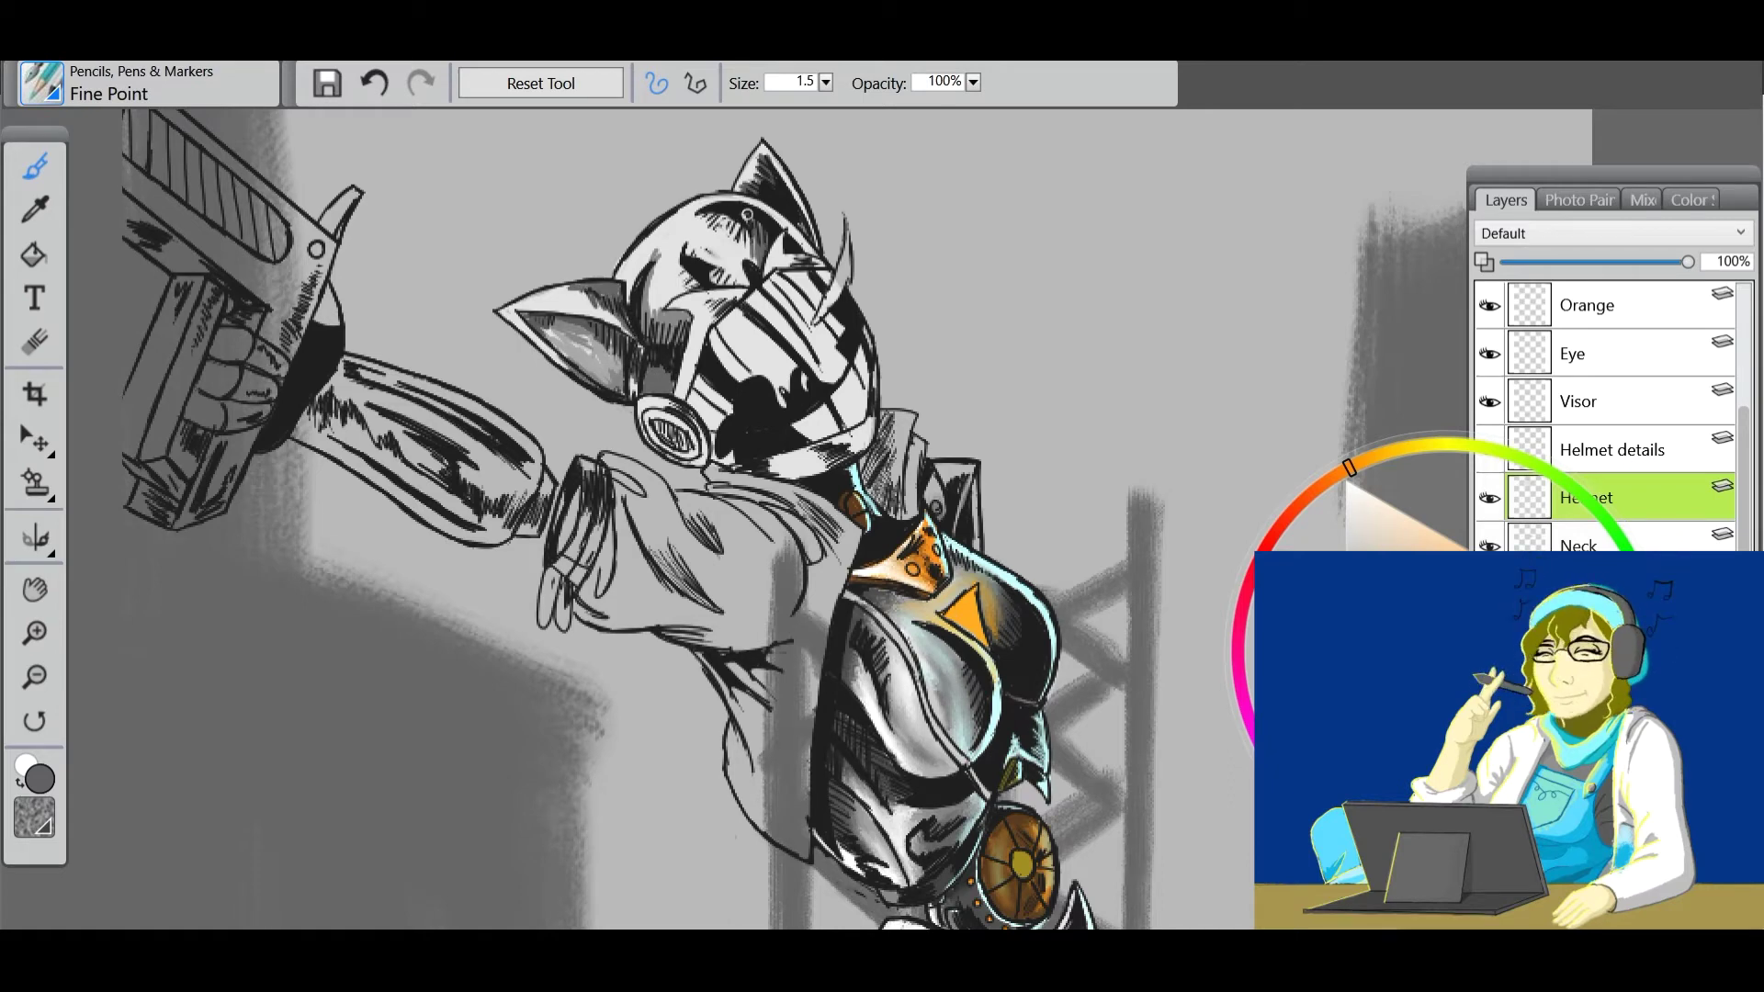
{"action": "mouse_move", "coordinate": [657, 326]}
{"action": "left_mouse_down"}
{"action": "mouse_move", "coordinate": [654, 271]}
{"action": "mouse_move", "coordinate": [667, 287]}
{"action": "left_mouse_up"}
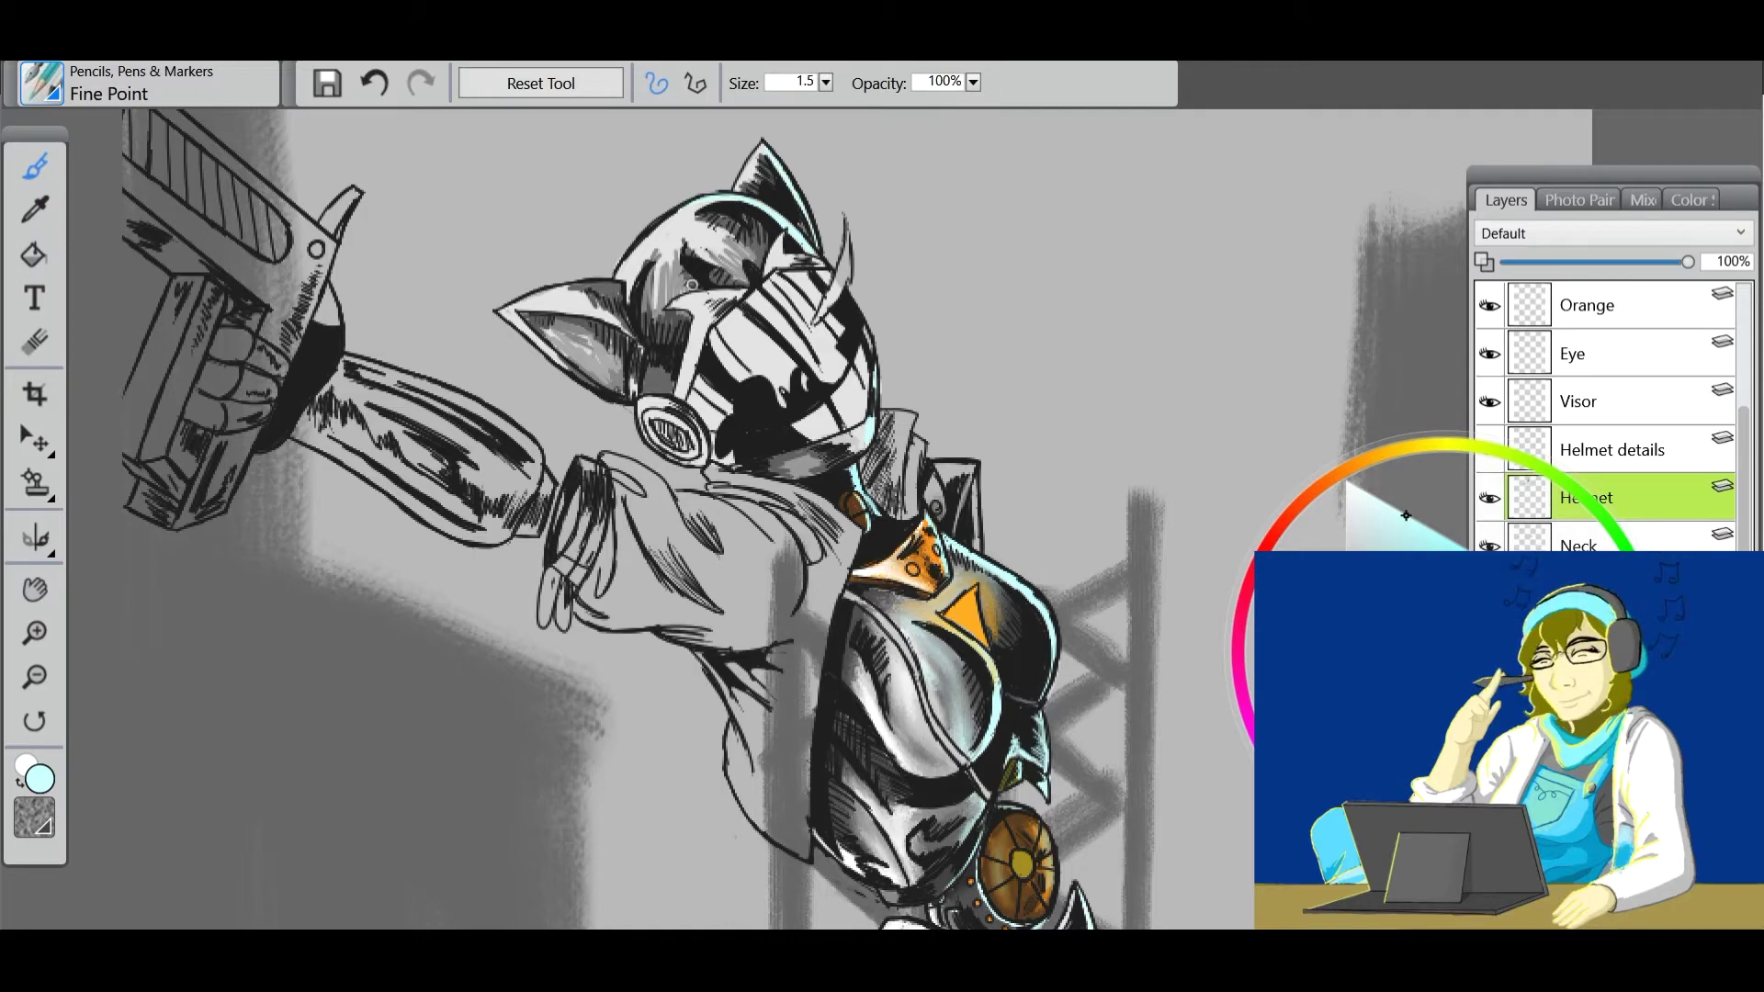
{"action": "key", "text": "ctrl+z"}
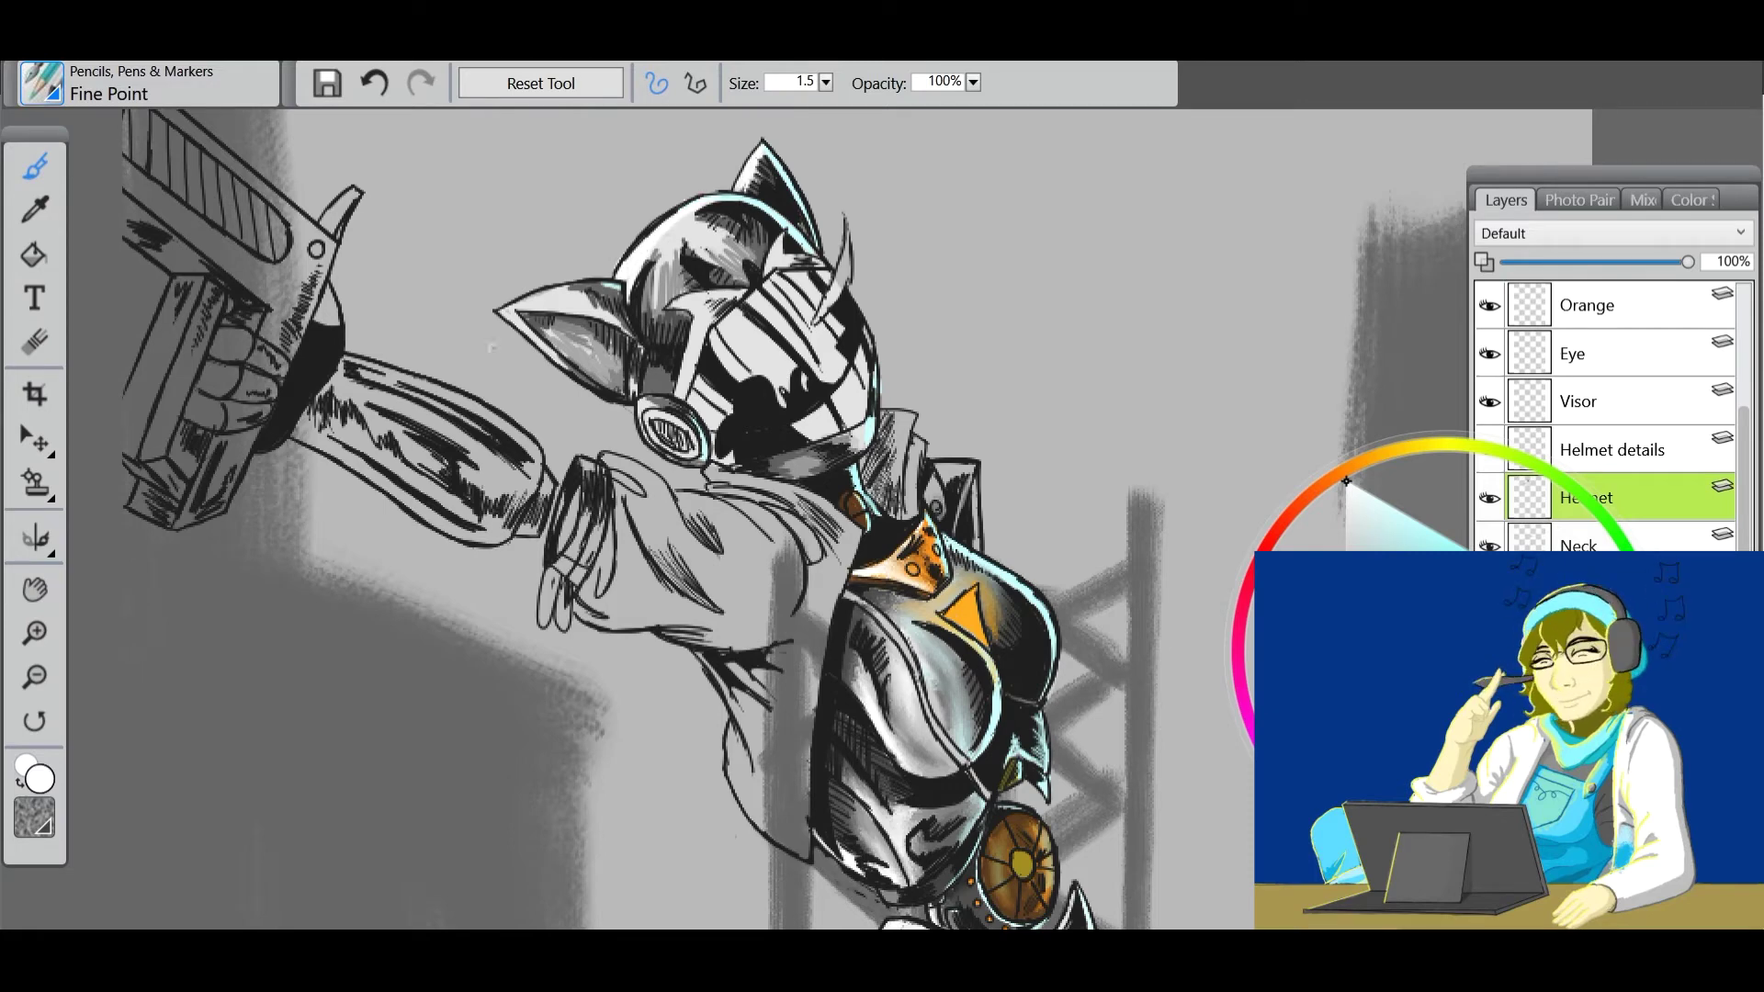
{"action": "left_click_drag", "start_coordinate": [515, 317], "coordinate": [570, 367]}
Blend the shading on the helmet and near ear with the Directional Diffuser.
{"action": "left_click", "coordinate": [41, 83]}
{"action": "left_click", "coordinate": [118, 405]}
{"action": "left_click", "coordinate": [355, 332]}
{"action": "mouse_move", "coordinate": [767, 459]}
{"action": "left_mouse_down"}
{"action": "mouse_move", "coordinate": [735, 226]}
{"action": "mouse_move", "coordinate": [761, 177]}
{"action": "mouse_move", "coordinate": [710, 278]}
{"action": "mouse_move", "coordinate": [663, 283]}
{"action": "mouse_move", "coordinate": [737, 266]}
{"action": "left_mouse_up"}
{"action": "mouse_move", "coordinate": [615, 372]}
{"action": "left_mouse_down"}
{"action": "mouse_move", "coordinate": [598, 294]}
{"action": "mouse_move", "coordinate": [550, 296]}
{"action": "mouse_move", "coordinate": [626, 319]}
{"action": "mouse_move", "coordinate": [659, 372]}
{"action": "mouse_move", "coordinate": [655, 325]}
{"action": "mouse_move", "coordinate": [648, 365]}
{"action": "left_mouse_up"}
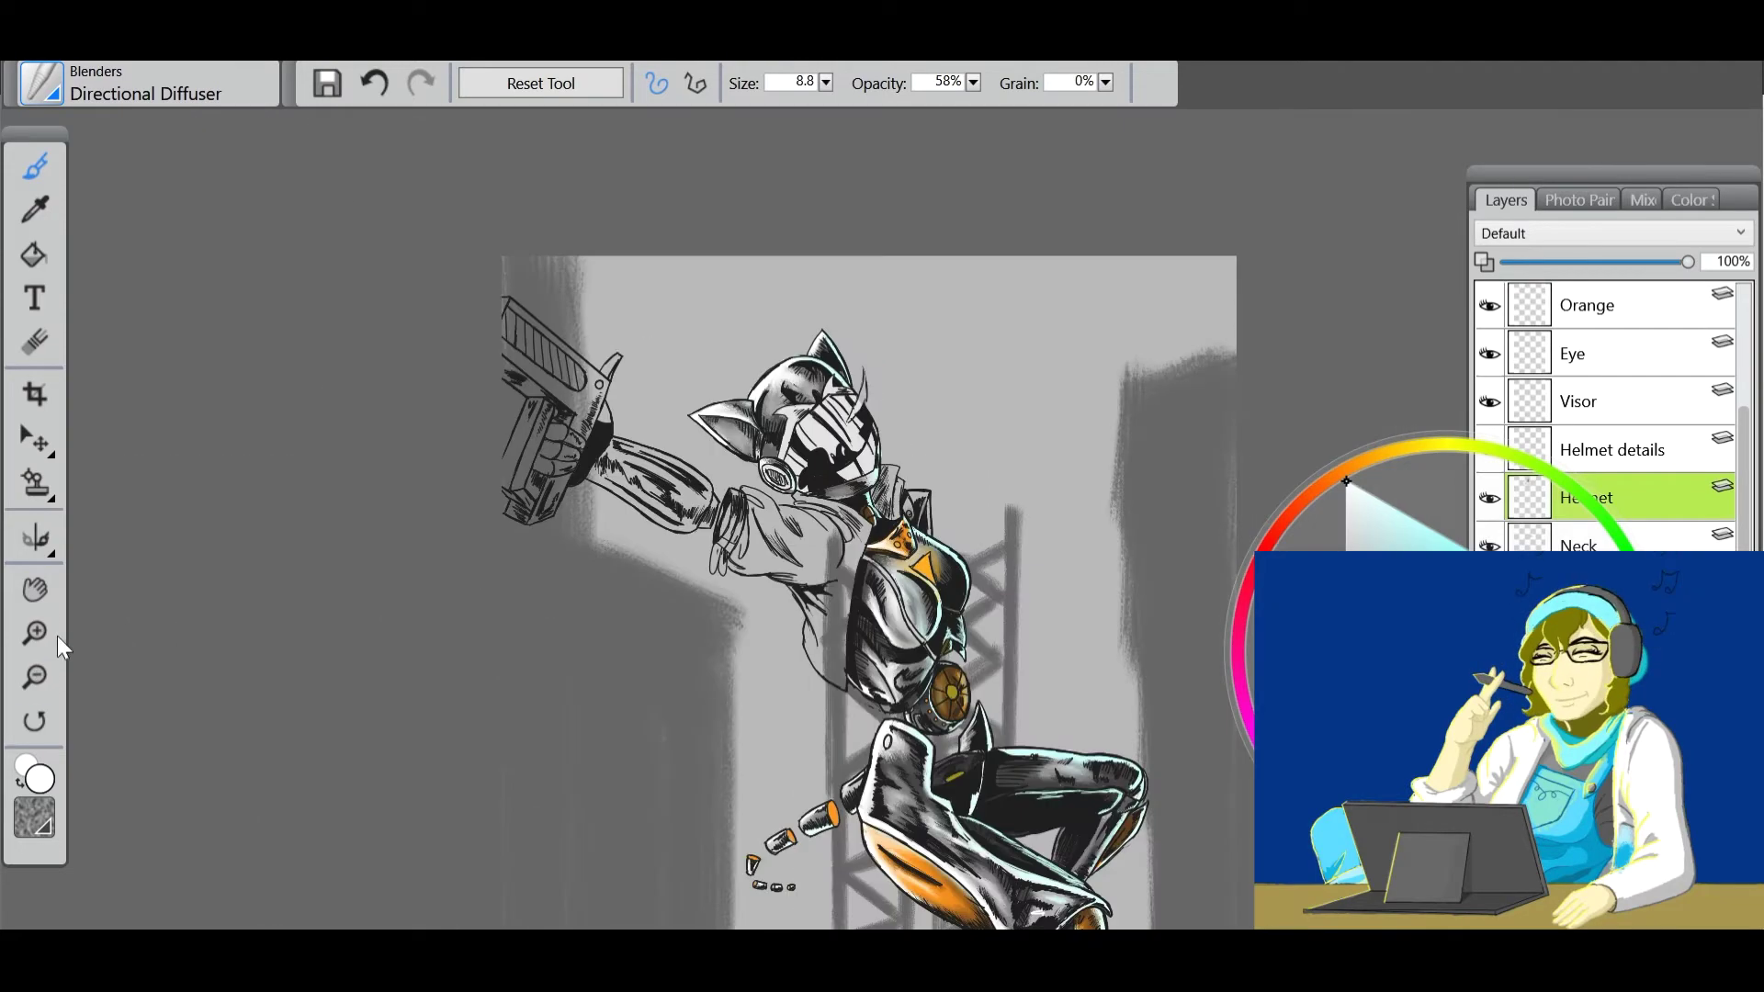
Colour the helmet's brow crests, side strap and round ear disc orange on the Helmet details layer with the Fine Point pen.
{"action": "left_click", "coordinate": [1613, 449]}
{"action": "left_click", "coordinate": [1339, 490]}
{"action": "left_click", "coordinate": [41, 83]}
{"action": "left_click", "coordinate": [197, 697]}
{"action": "left_click", "coordinate": [464, 397]}
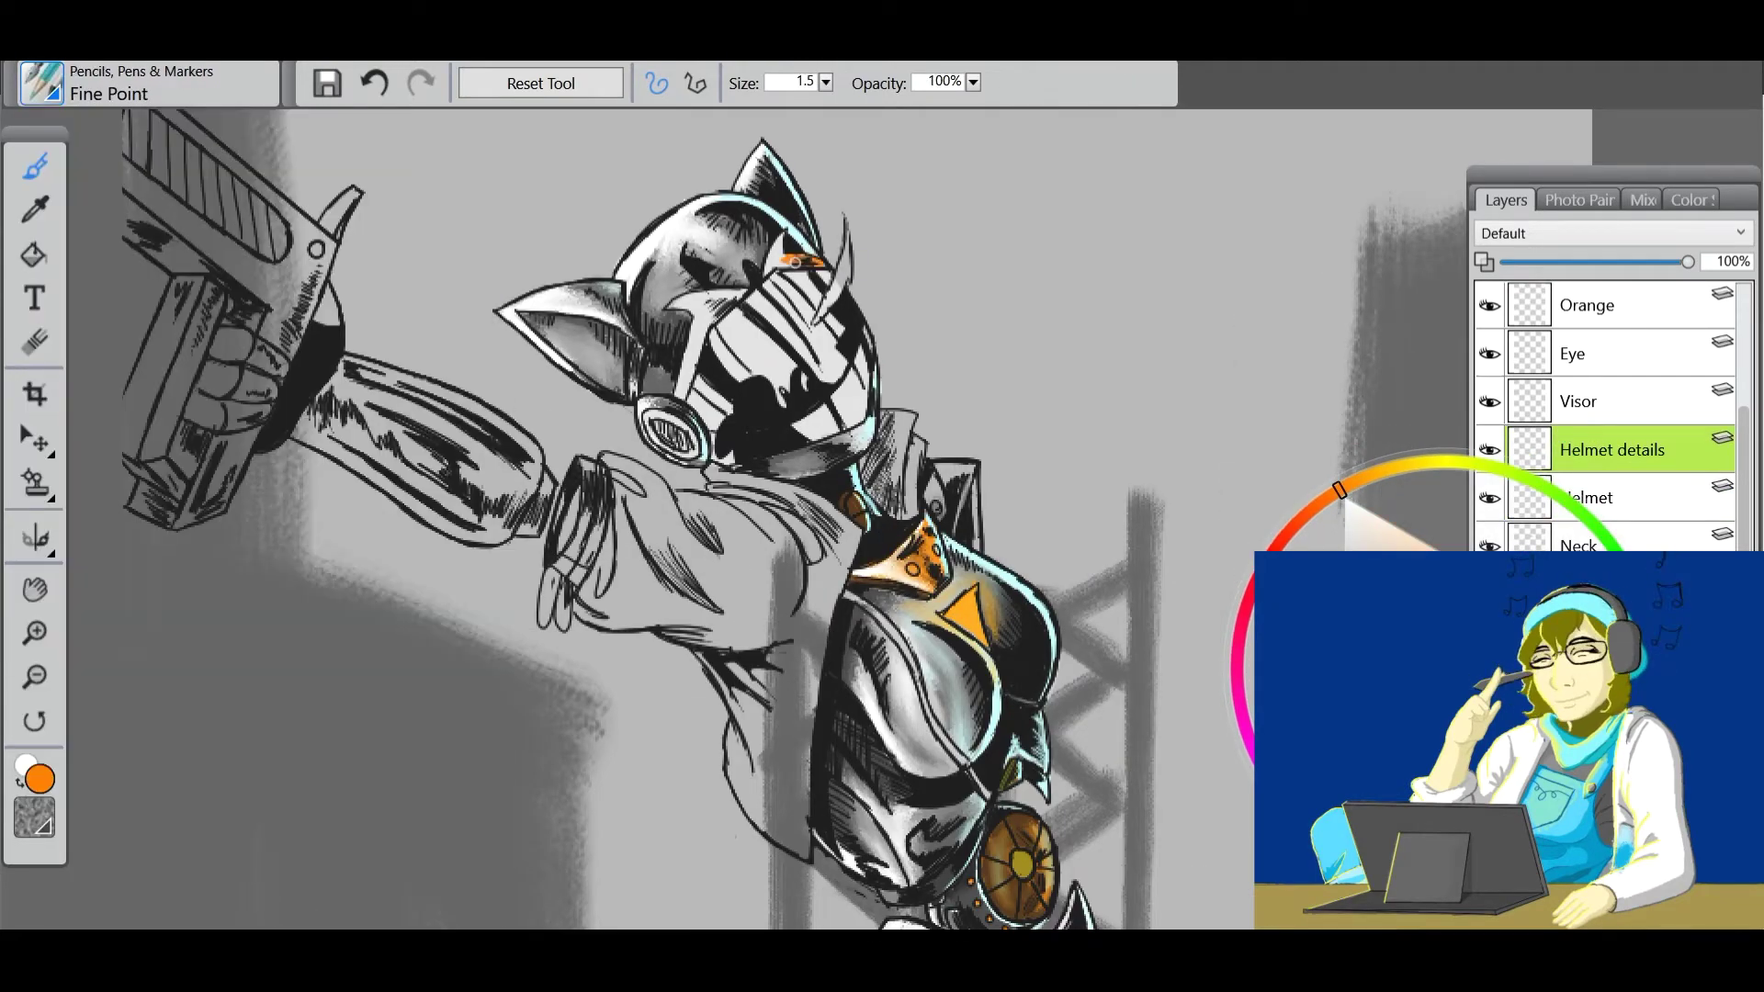
{"action": "left_click_drag", "start_coordinate": [721, 307], "coordinate": [687, 386]}
{"action": "left_click_drag", "start_coordinate": [733, 287], "coordinate": [691, 299]}
{"action": "left_click_drag", "start_coordinate": [648, 414], "coordinate": [689, 455]}
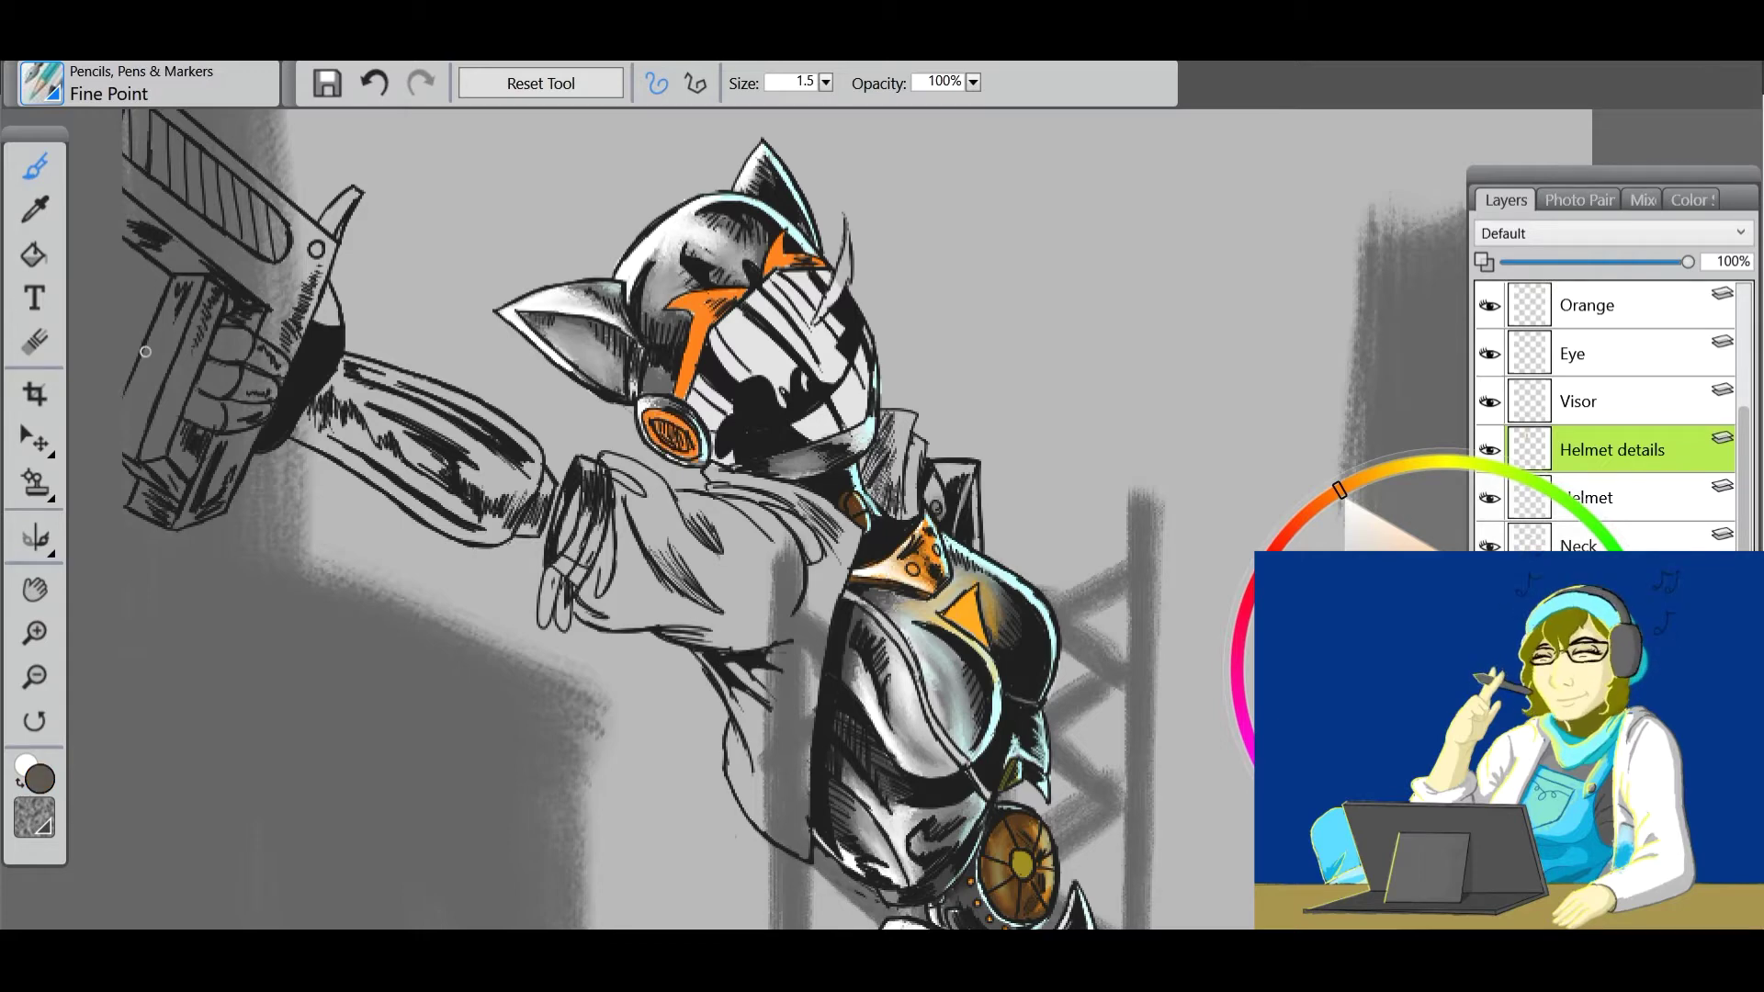
Add brown shading and light highlights to the orange helmet details, and blend them with the Directional Diffuser at size 3.7.
{"action": "left_click", "coordinate": [1343, 502]}
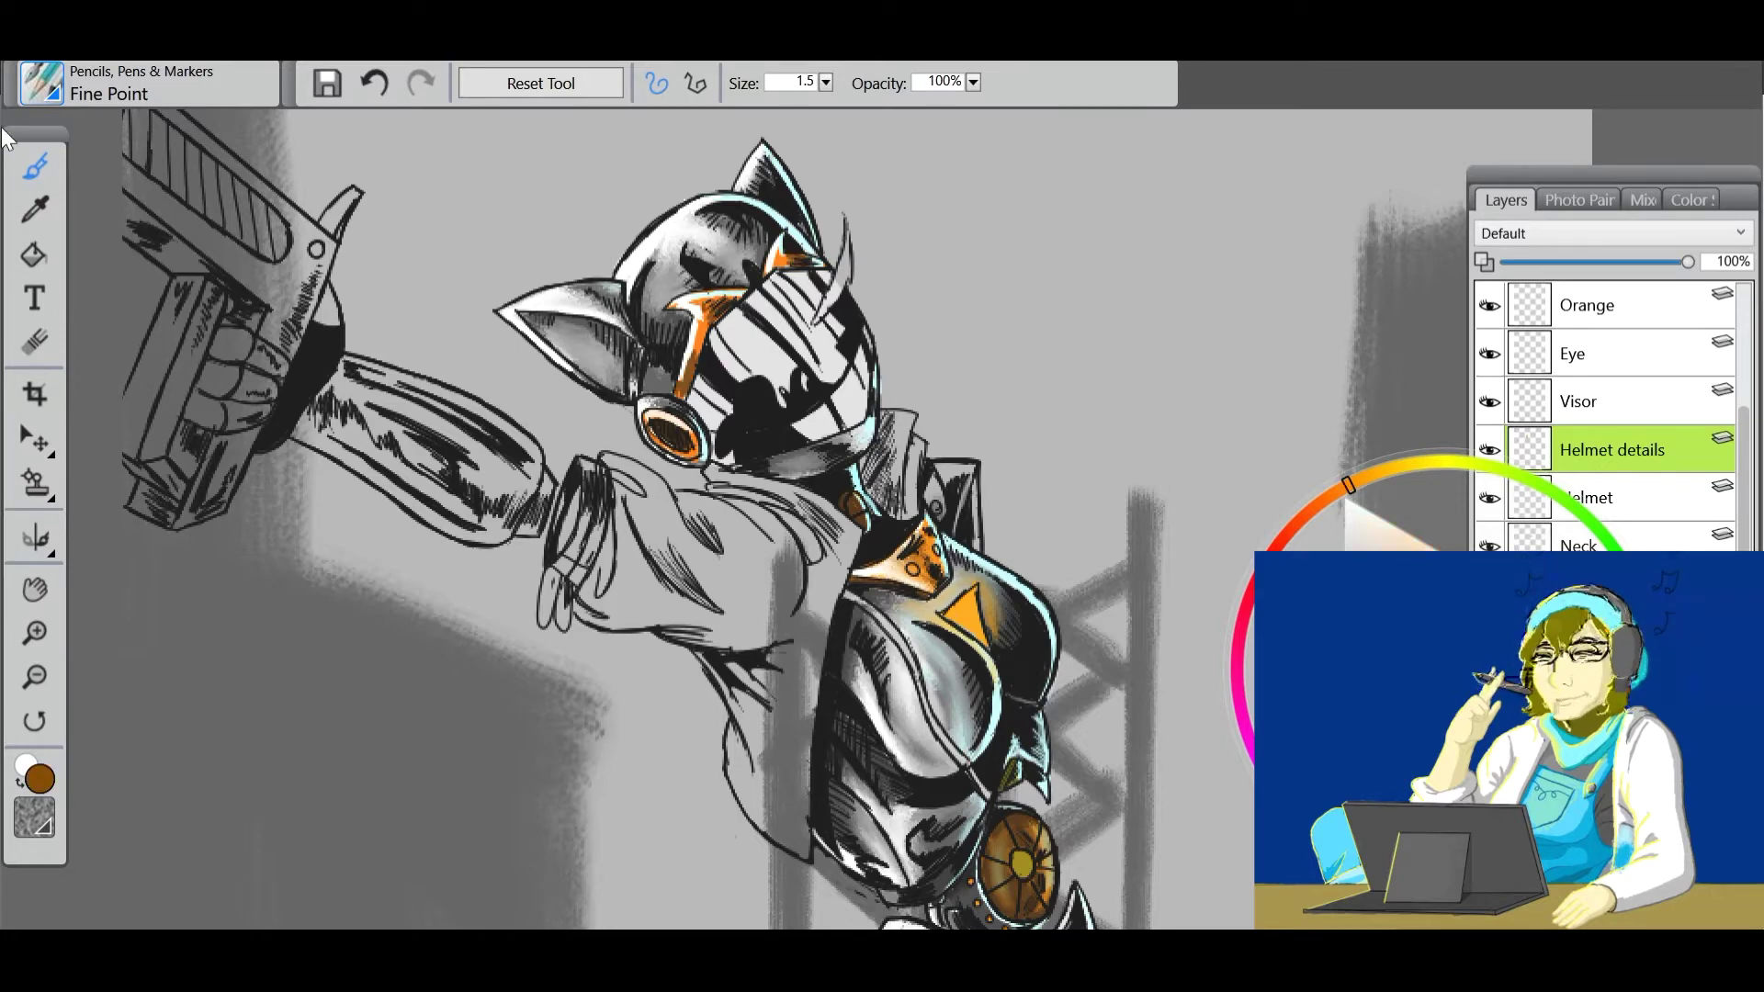
{"action": "left_click", "coordinate": [42, 83]}
{"action": "left_click", "coordinate": [511, 110]}
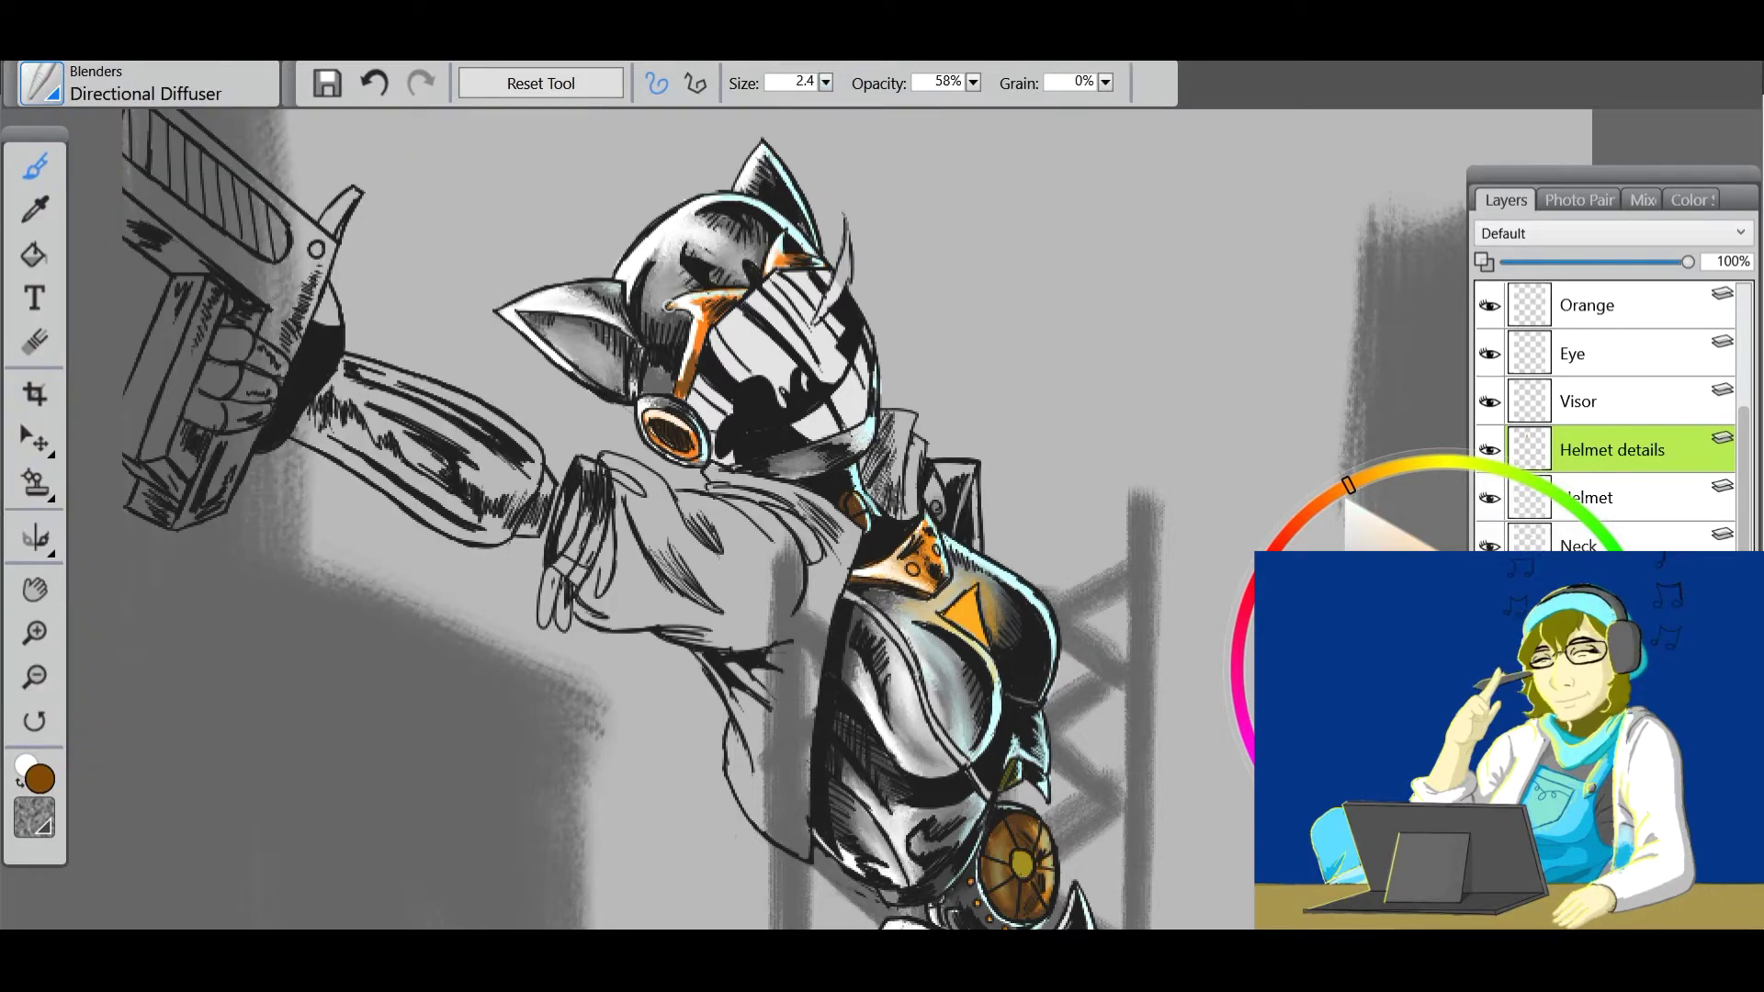
{"action": "key", "text": "bracketright"}
{"action": "key", "text": "bracketright"}
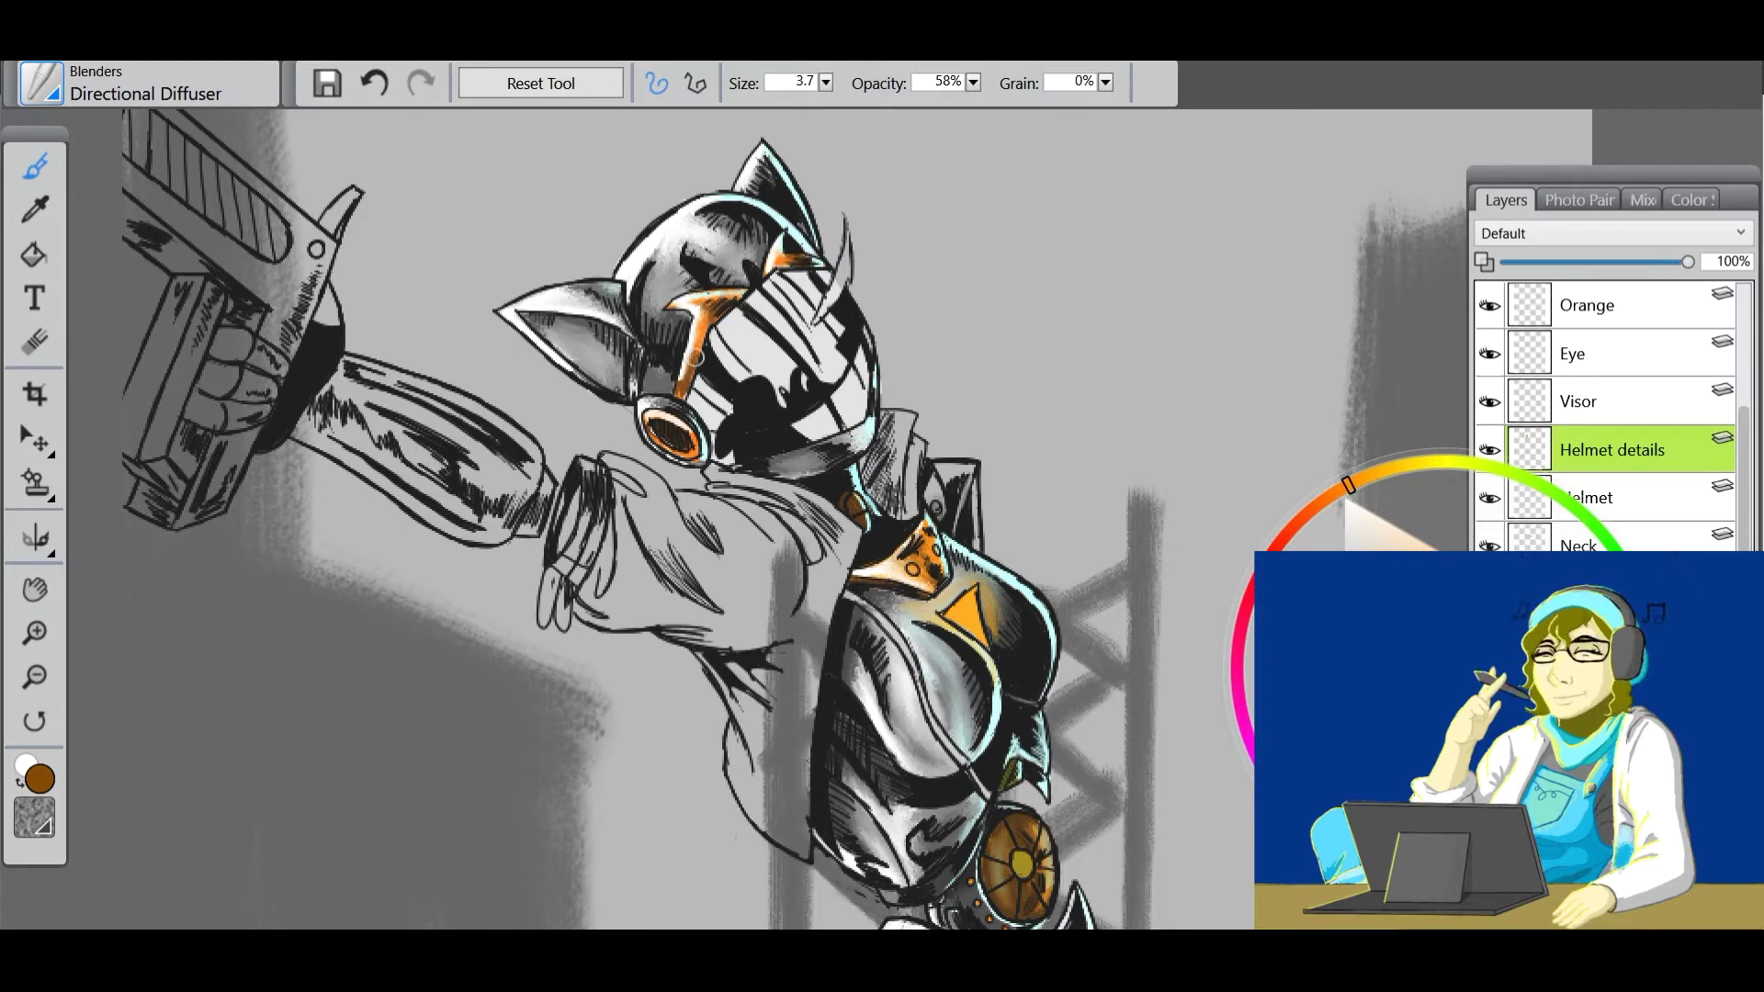
Outline and fill the light areas of the visor in dark grey on the Visor layer.
{"action": "left_click", "coordinate": [1617, 401]}
{"action": "left_click", "coordinate": [41, 83]}
{"action": "left_click", "coordinate": [359, 398]}
{"action": "left_click_drag", "start_coordinate": [871, 363], "coordinate": [847, 423]}
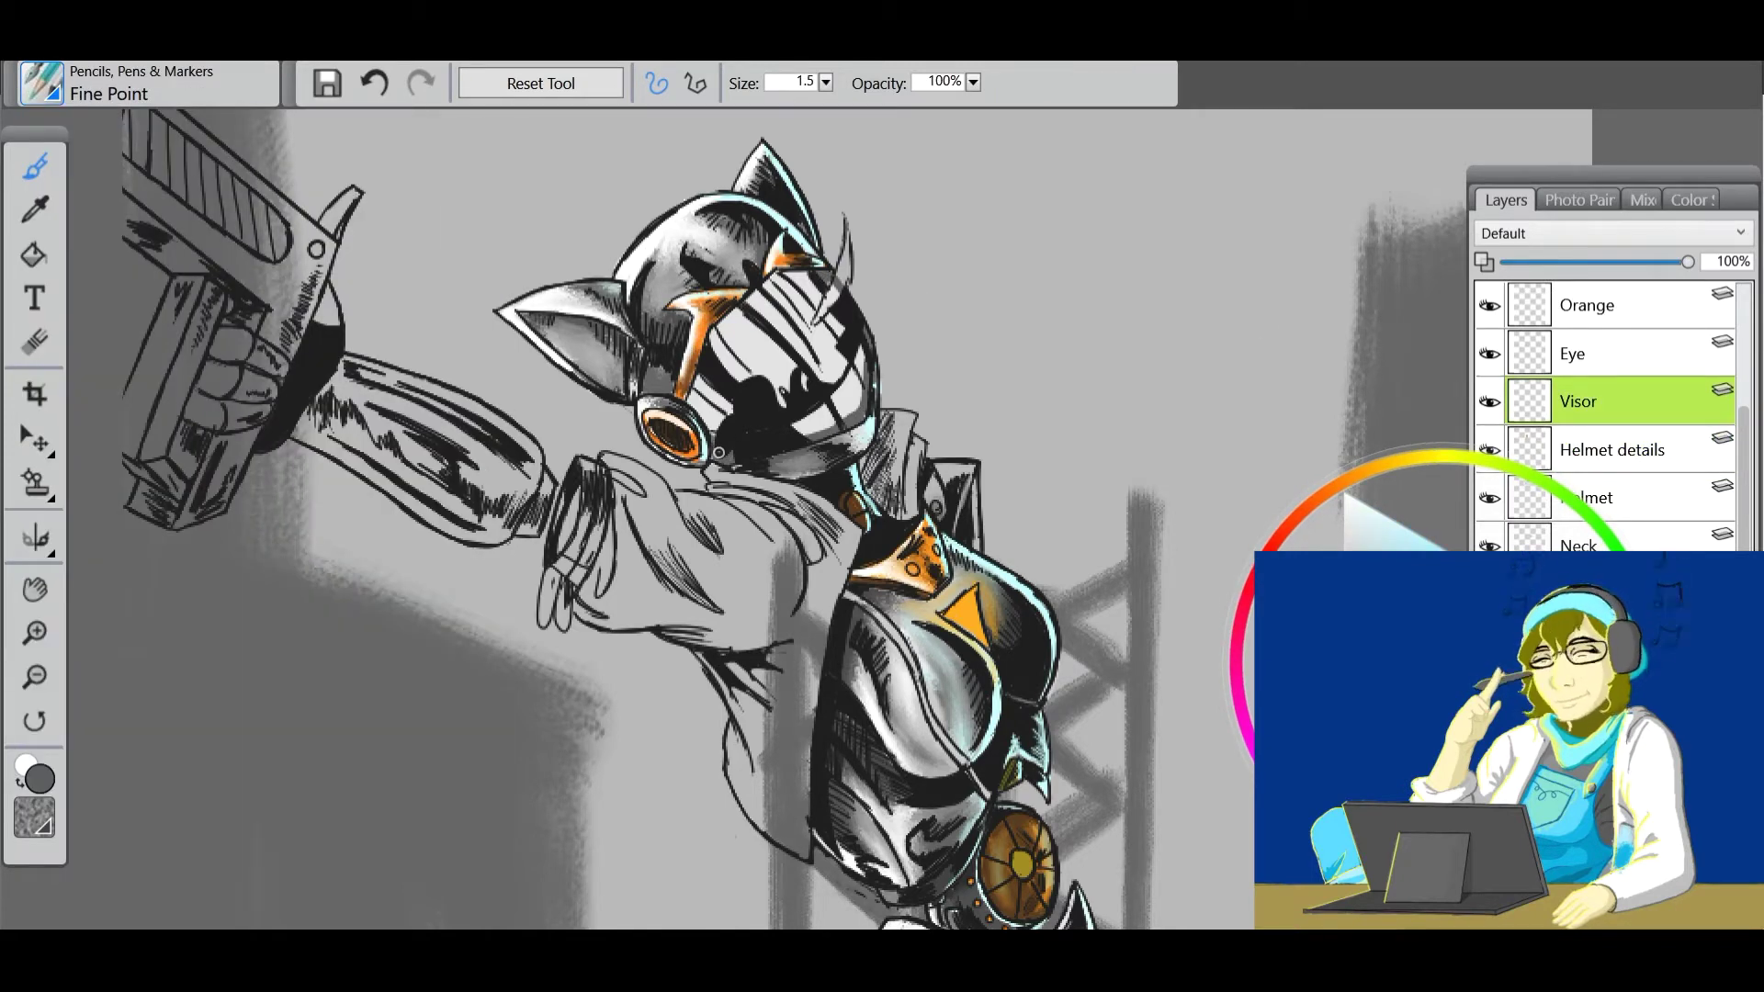
{"action": "key", "text": "k"}
{"action": "left_click", "coordinate": [809, 377]}
{"action": "key", "text": "b"}
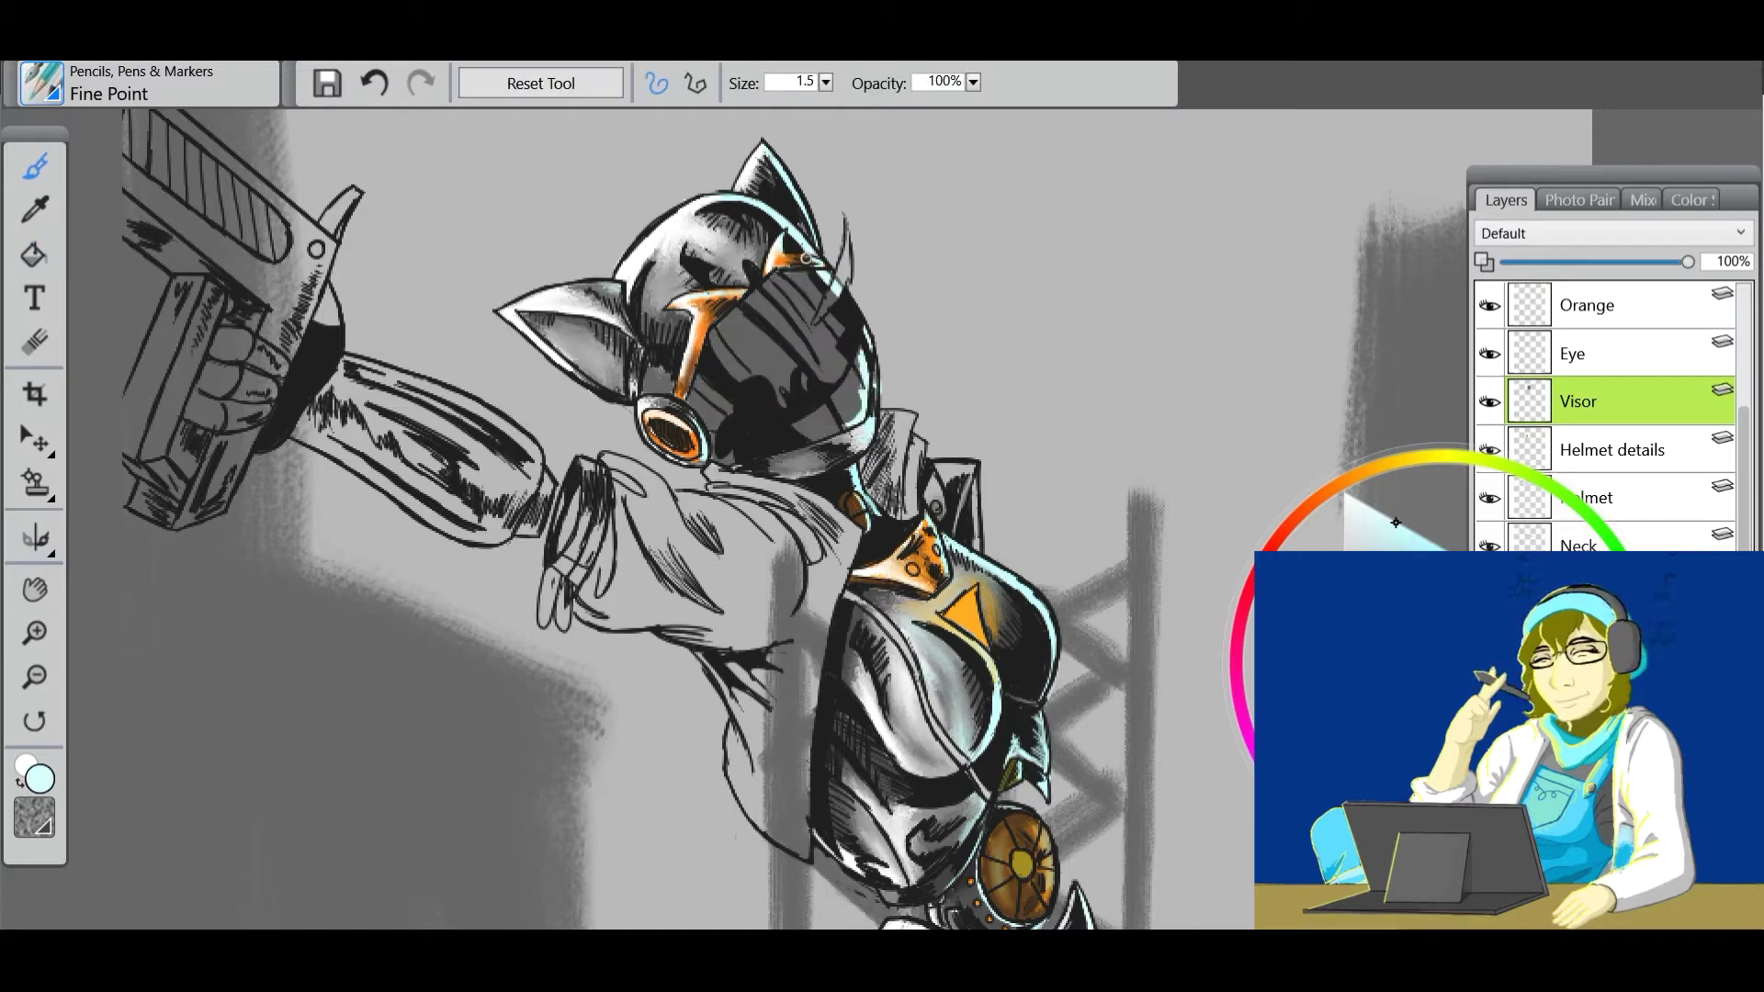
Paint pale cyan, grey and white reflections across the visor and blend them with the Directional Diffuser.
{"action": "left_click", "coordinate": [818, 377], "text": "alt"}
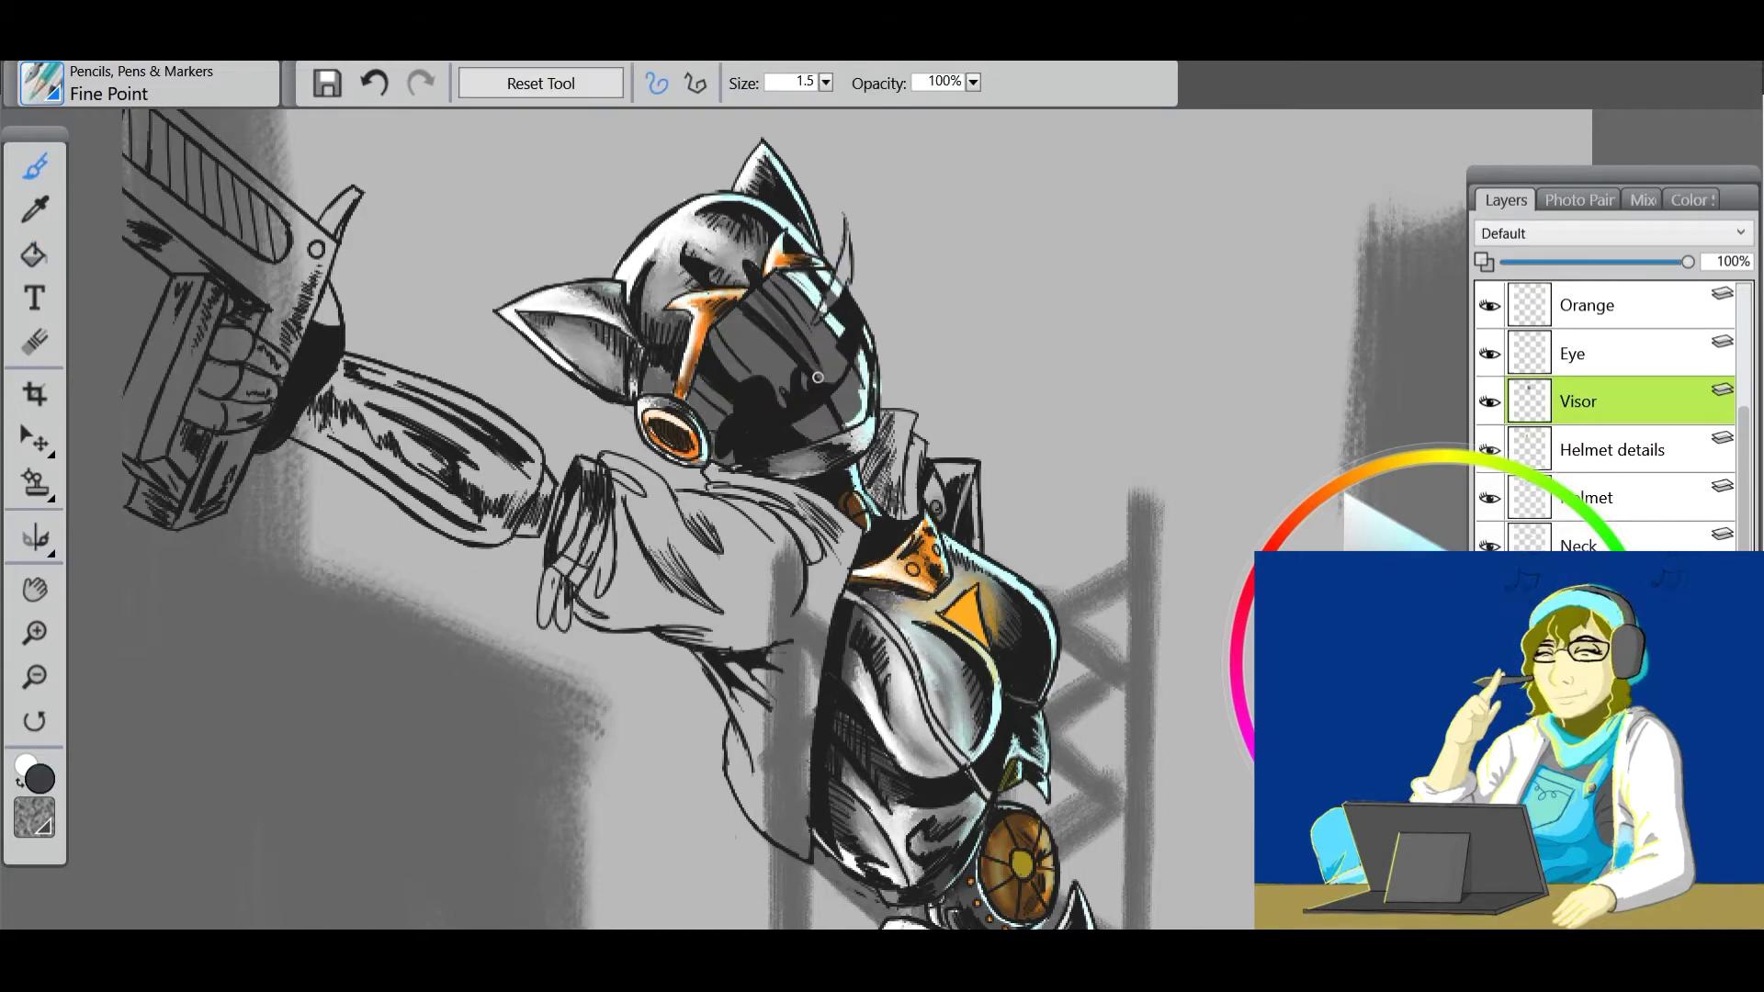
{"action": "left_click", "coordinate": [718, 424], "text": "alt"}
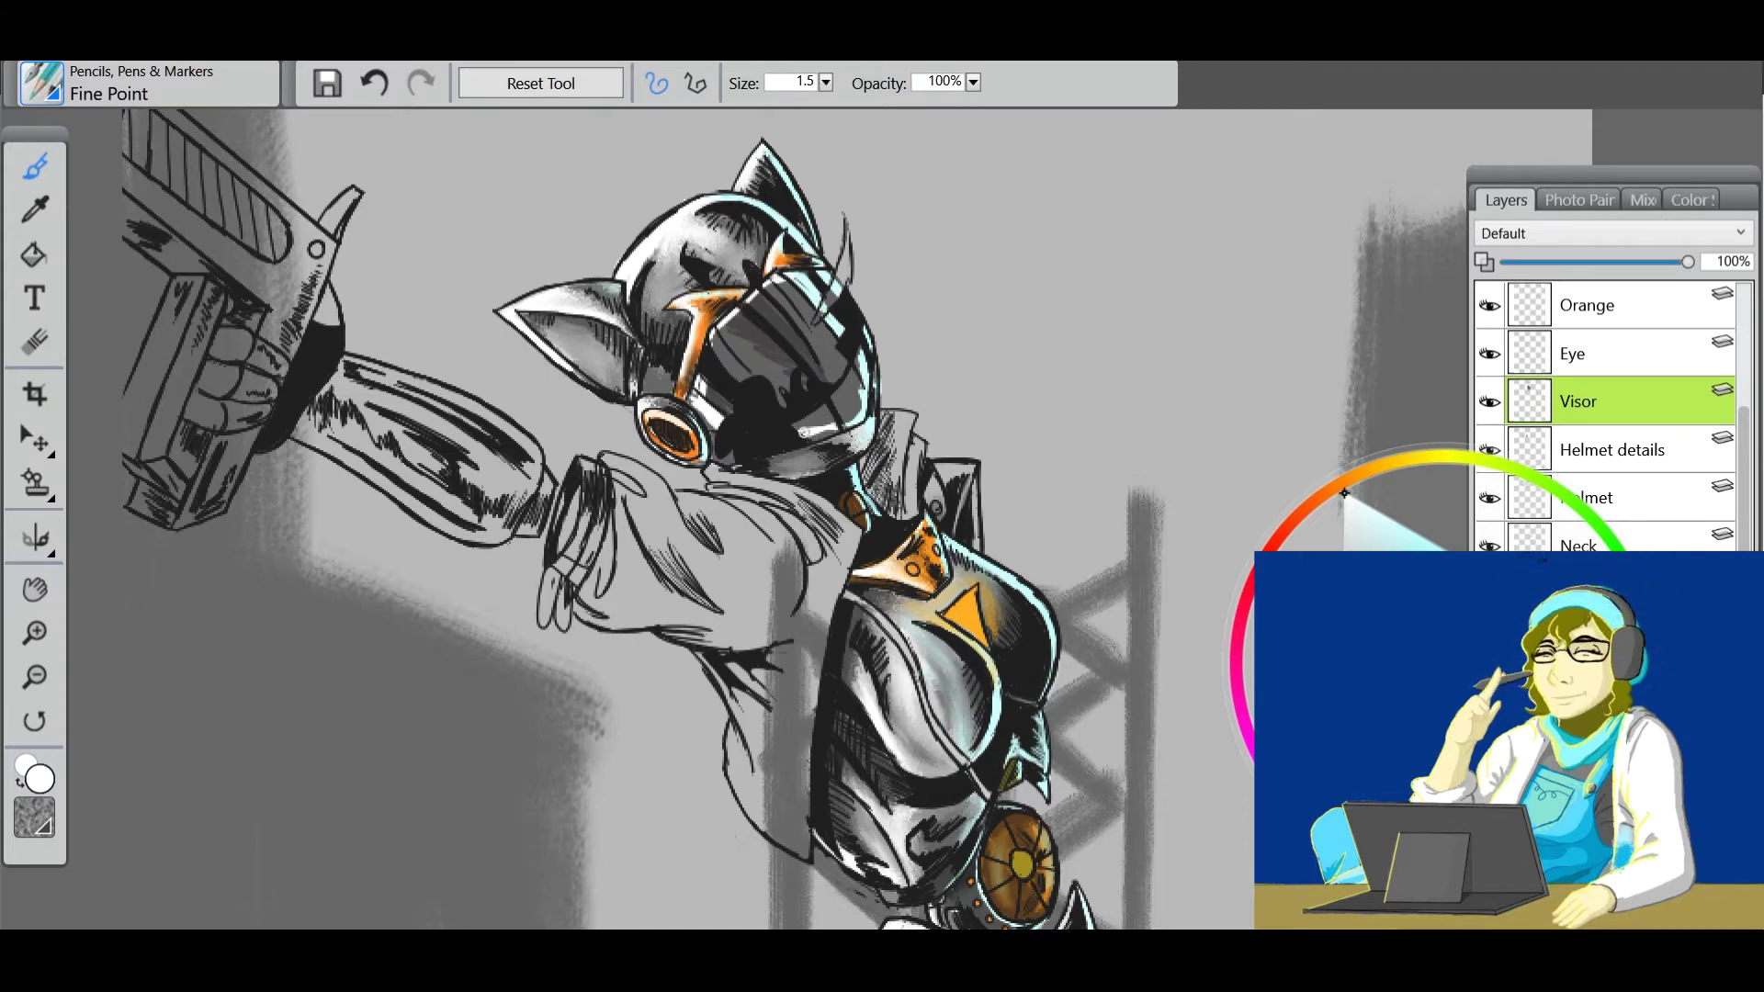
{"action": "key", "text": "ctrl+b"}
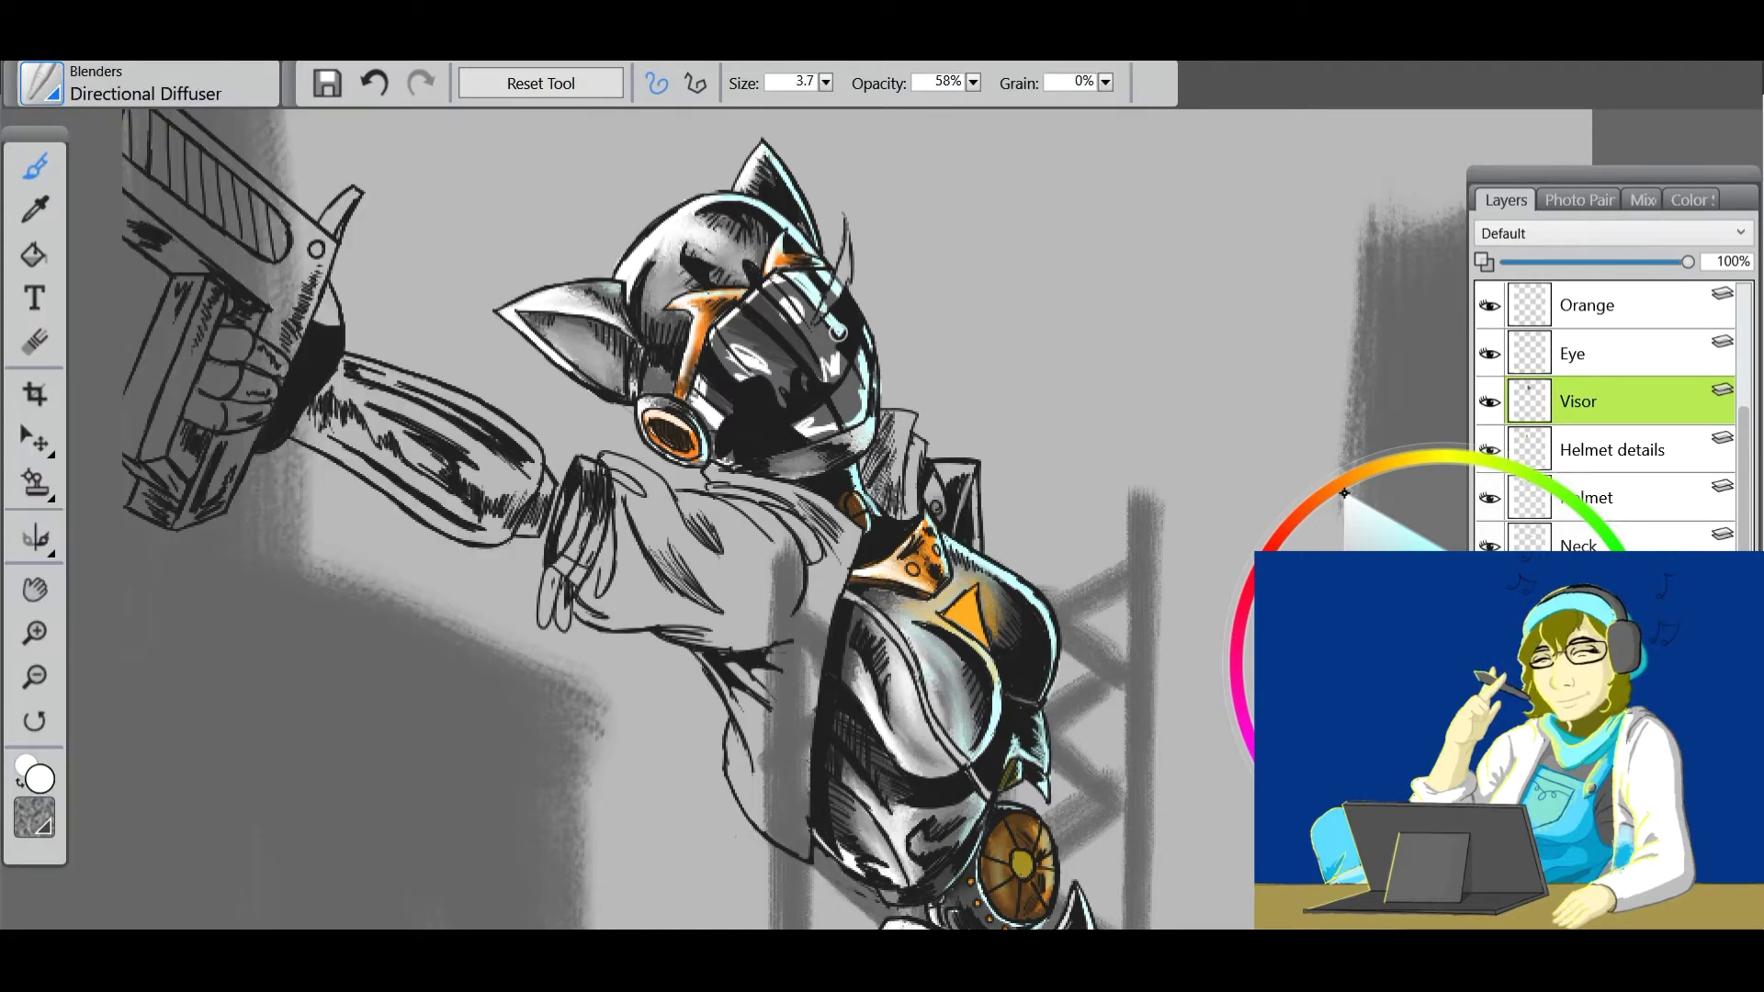
{"action": "mouse_move", "coordinate": [788, 313]}
{"action": "left_mouse_down"}
{"action": "mouse_move", "coordinate": [744, 339]}
{"action": "mouse_move", "coordinate": [753, 358]}
{"action": "mouse_move", "coordinate": [698, 432]}
{"action": "mouse_move", "coordinate": [796, 335]}
{"action": "mouse_move", "coordinate": [840, 404]}
{"action": "mouse_move", "coordinate": [752, 357]}
{"action": "mouse_move", "coordinate": [850, 414]}
{"action": "mouse_move", "coordinate": [840, 385]}
{"action": "left_mouse_up"}
Add further pale cyan and white glints to the visor and soften them with the Directional Diffuser at size 12.2.
{"action": "left_click", "coordinate": [868, 386], "text": "alt"}
{"action": "key", "text": "g"}
{"action": "key", "text": "ctrl+b"}
{"action": "key", "text": "ctrl+b"}
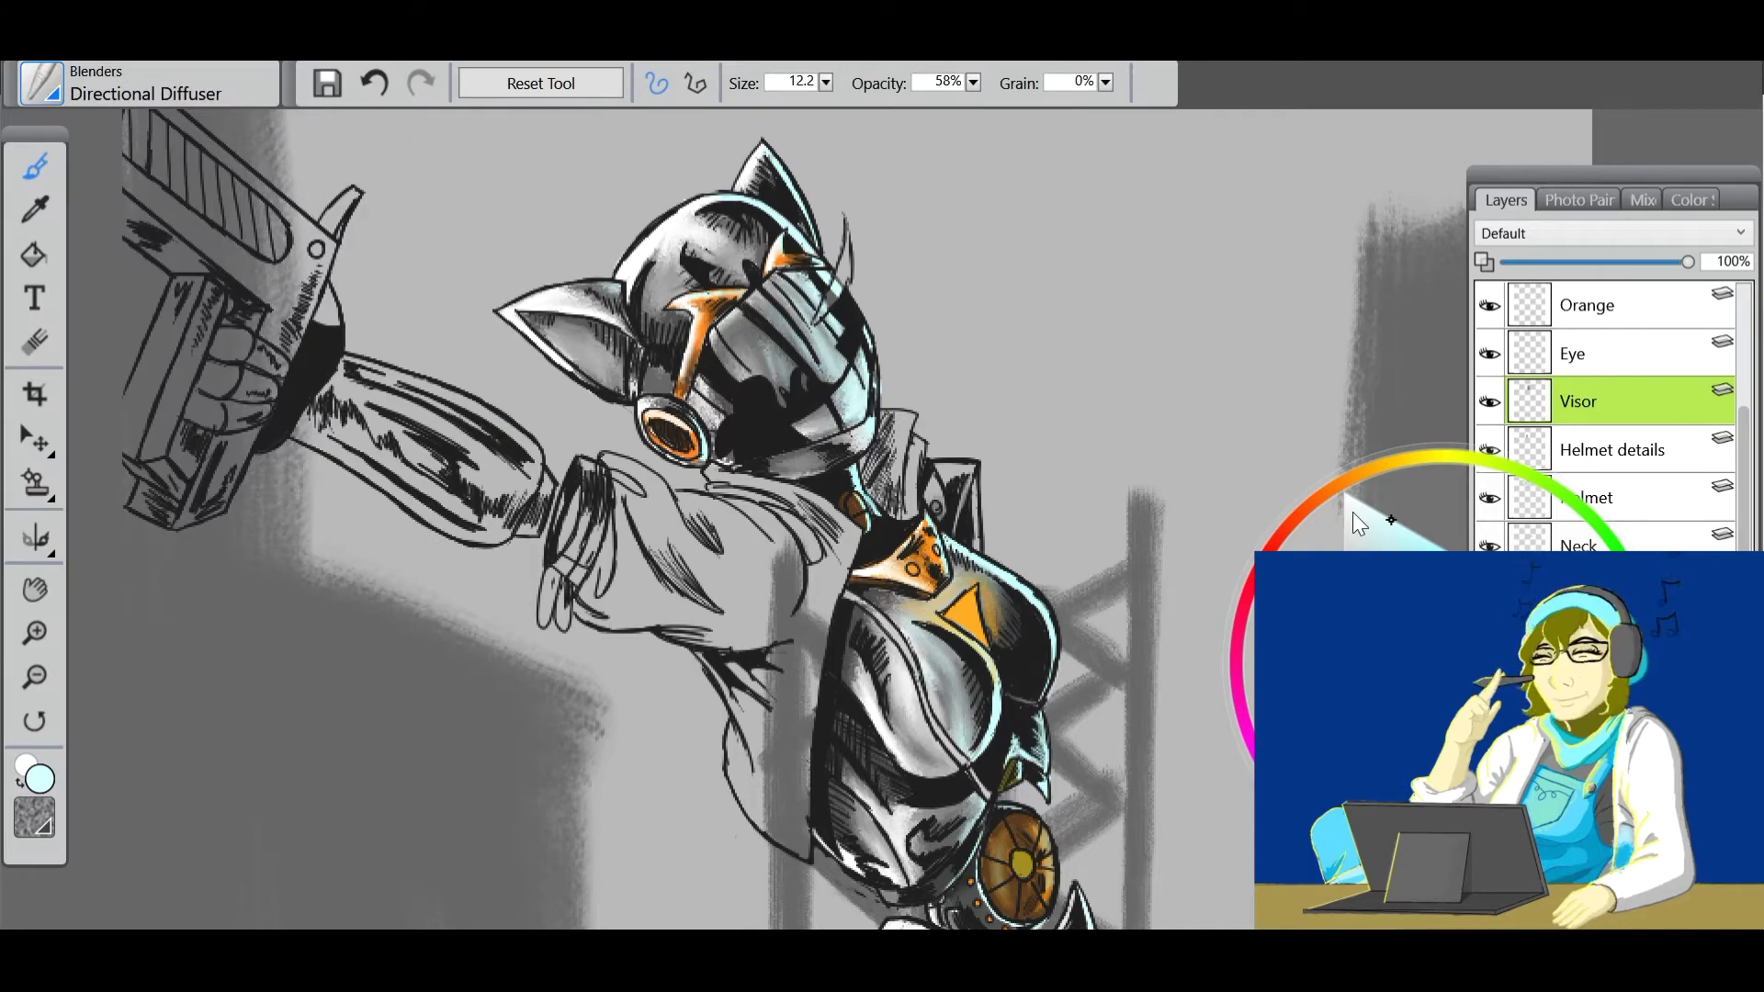
{"action": "key", "text": "ctrl+b"}
{"action": "mouse_move", "coordinate": [753, 372]}
{"action": "left_mouse_down"}
{"action": "mouse_move", "coordinate": [804, 280]}
{"action": "mouse_move", "coordinate": [693, 432]}
{"action": "left_mouse_up"}
{"action": "key", "text": "ctrl+b"}
{"action": "key", "text": "ctrl+alt+0"}
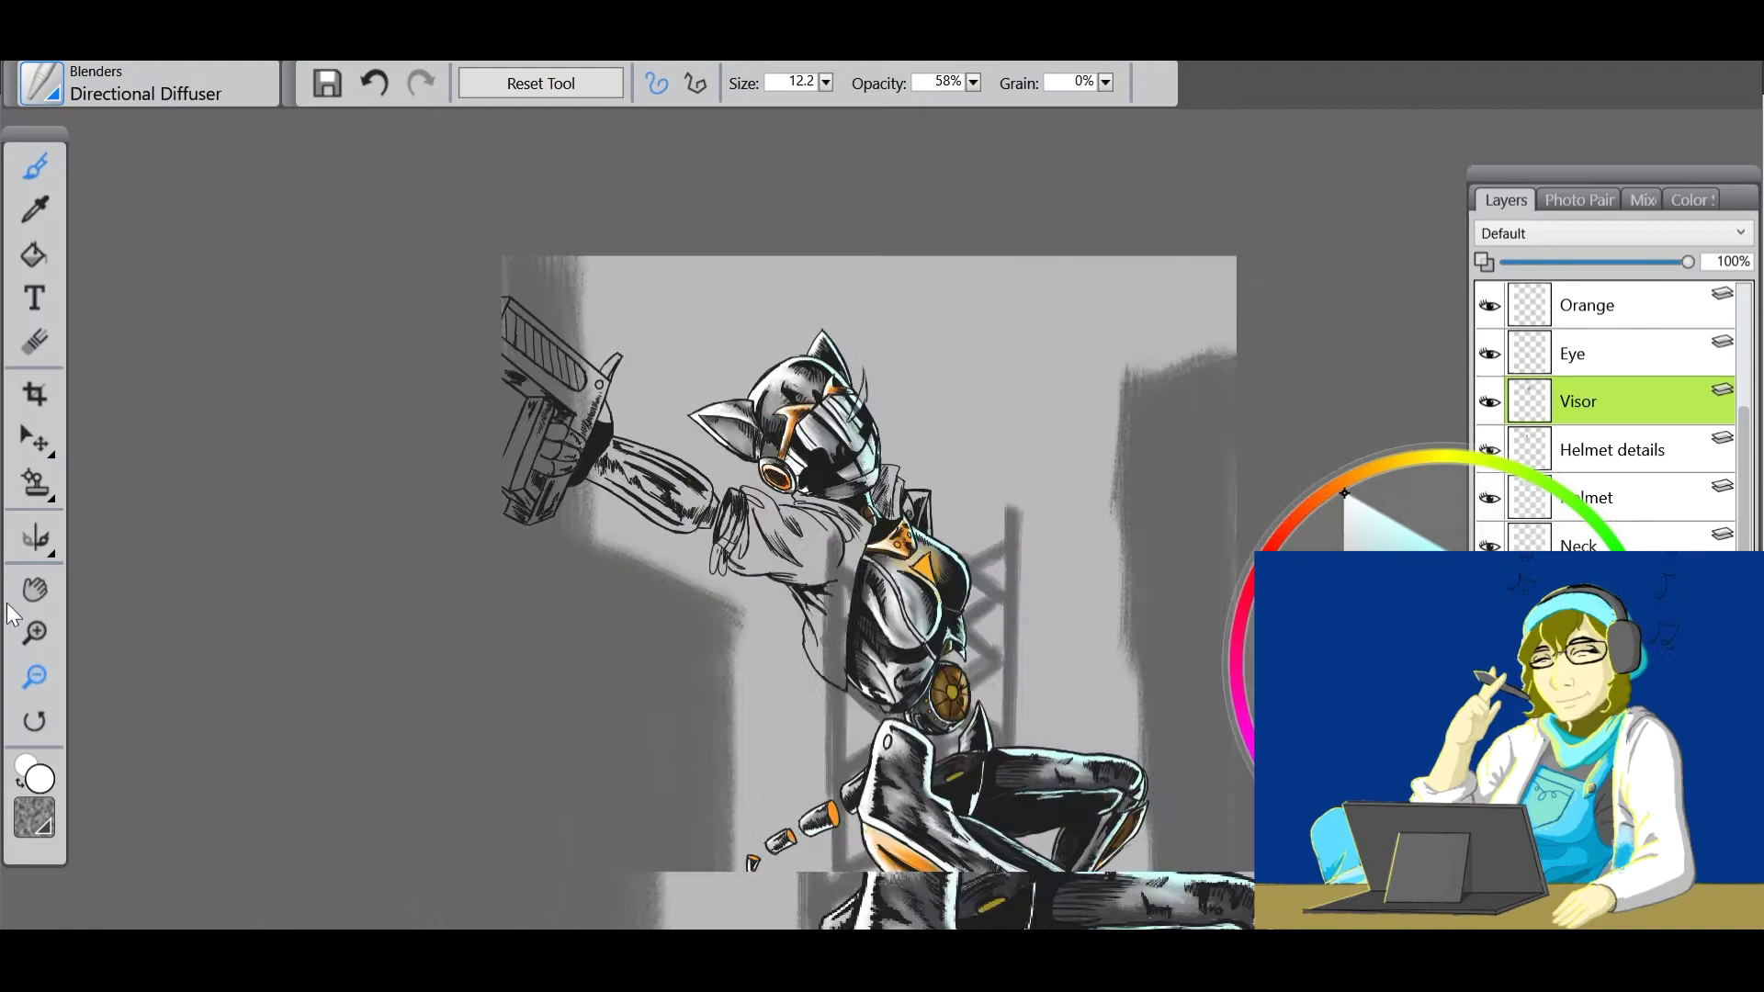
{"action": "key", "text": "space"}
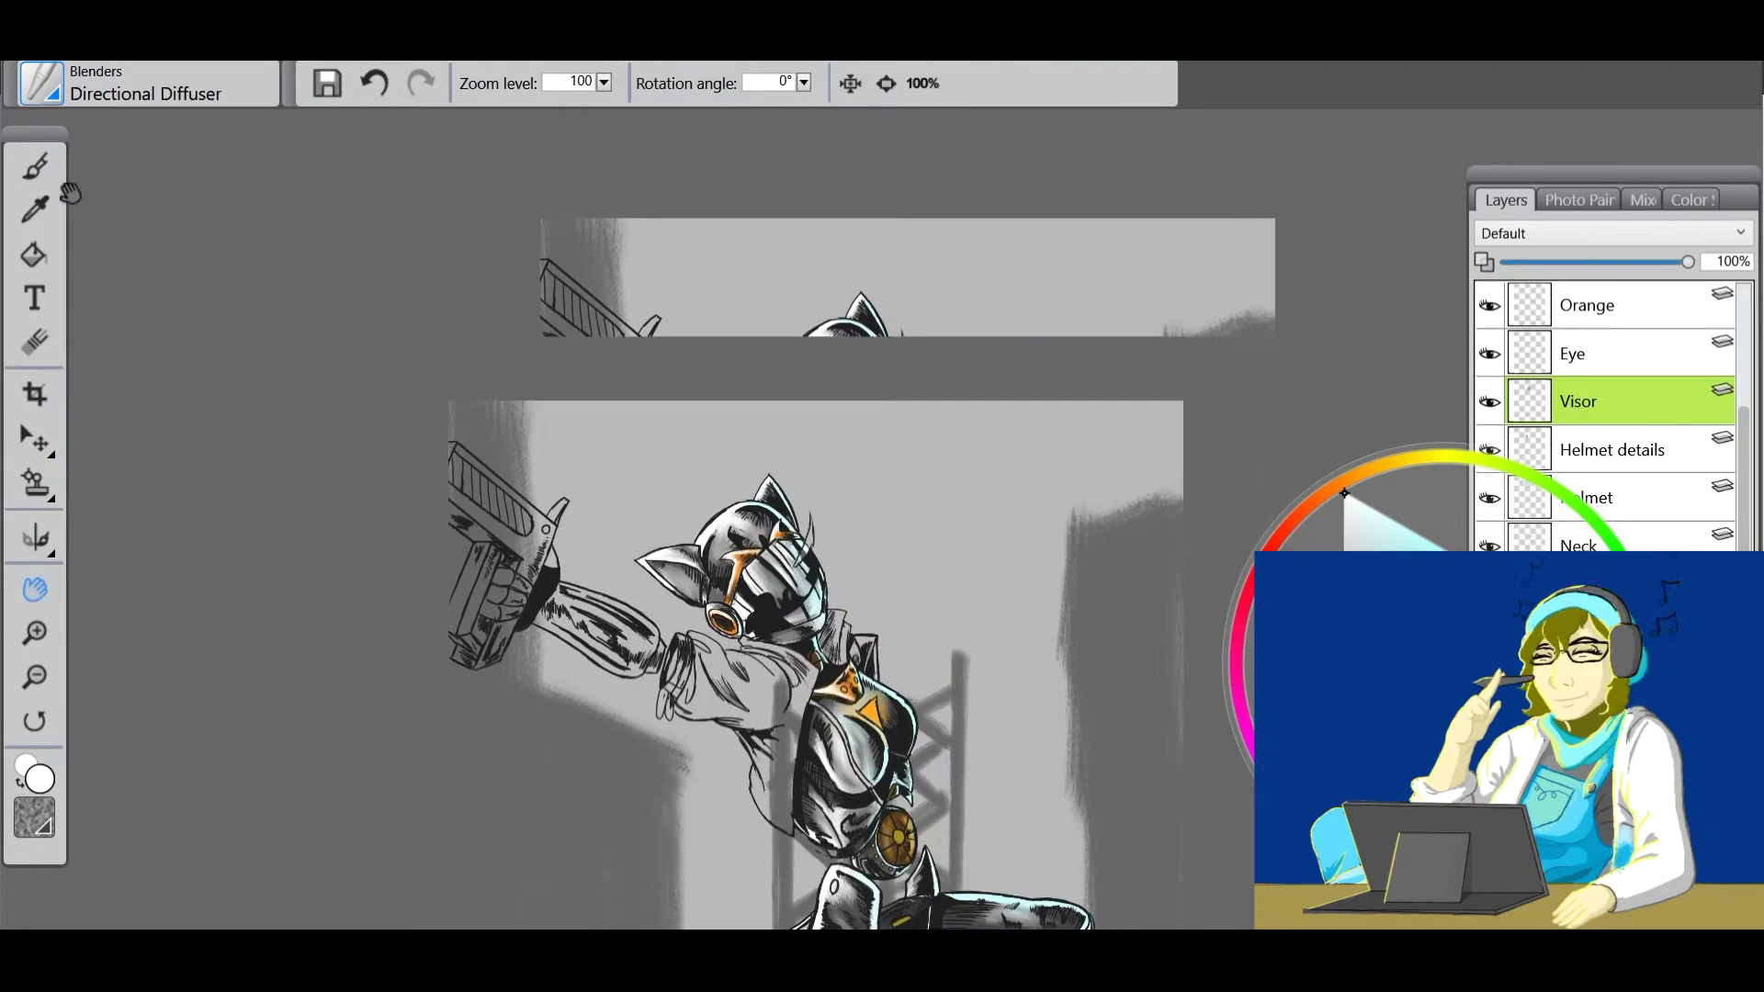
Add more white glint strokes to the visor and undo the last stroke.
{"action": "key", "text": "ctrl+b"}
{"action": "left_click_drag", "start_coordinate": [987, 281], "coordinate": [1013, 326]}
{"action": "left_click", "coordinate": [1072, 364]}
{"action": "mouse_move", "coordinate": [1064, 276]}
{"action": "left_mouse_down"}
{"action": "mouse_move", "coordinate": [1075, 335]}
{"action": "mouse_move", "coordinate": [1119, 354]}
{"action": "left_mouse_up"}
{"action": "left_click", "coordinate": [1101, 385]}
{"action": "left_click_drag", "start_coordinate": [1140, 400], "coordinate": [1185, 353]}
{"action": "left_click_drag", "start_coordinate": [972, 397], "coordinate": [1017, 404]}
{"action": "left_click_drag", "start_coordinate": [1025, 400], "coordinate": [1037, 441]}
{"action": "left_click", "coordinate": [379, 86]}
Paint the eye slash over the visor orange on the Eye layer with the Fine Point brush at size 1.5.
{"action": "left_click", "coordinate": [1572, 354]}
{"action": "left_click", "coordinate": [1351, 477]}
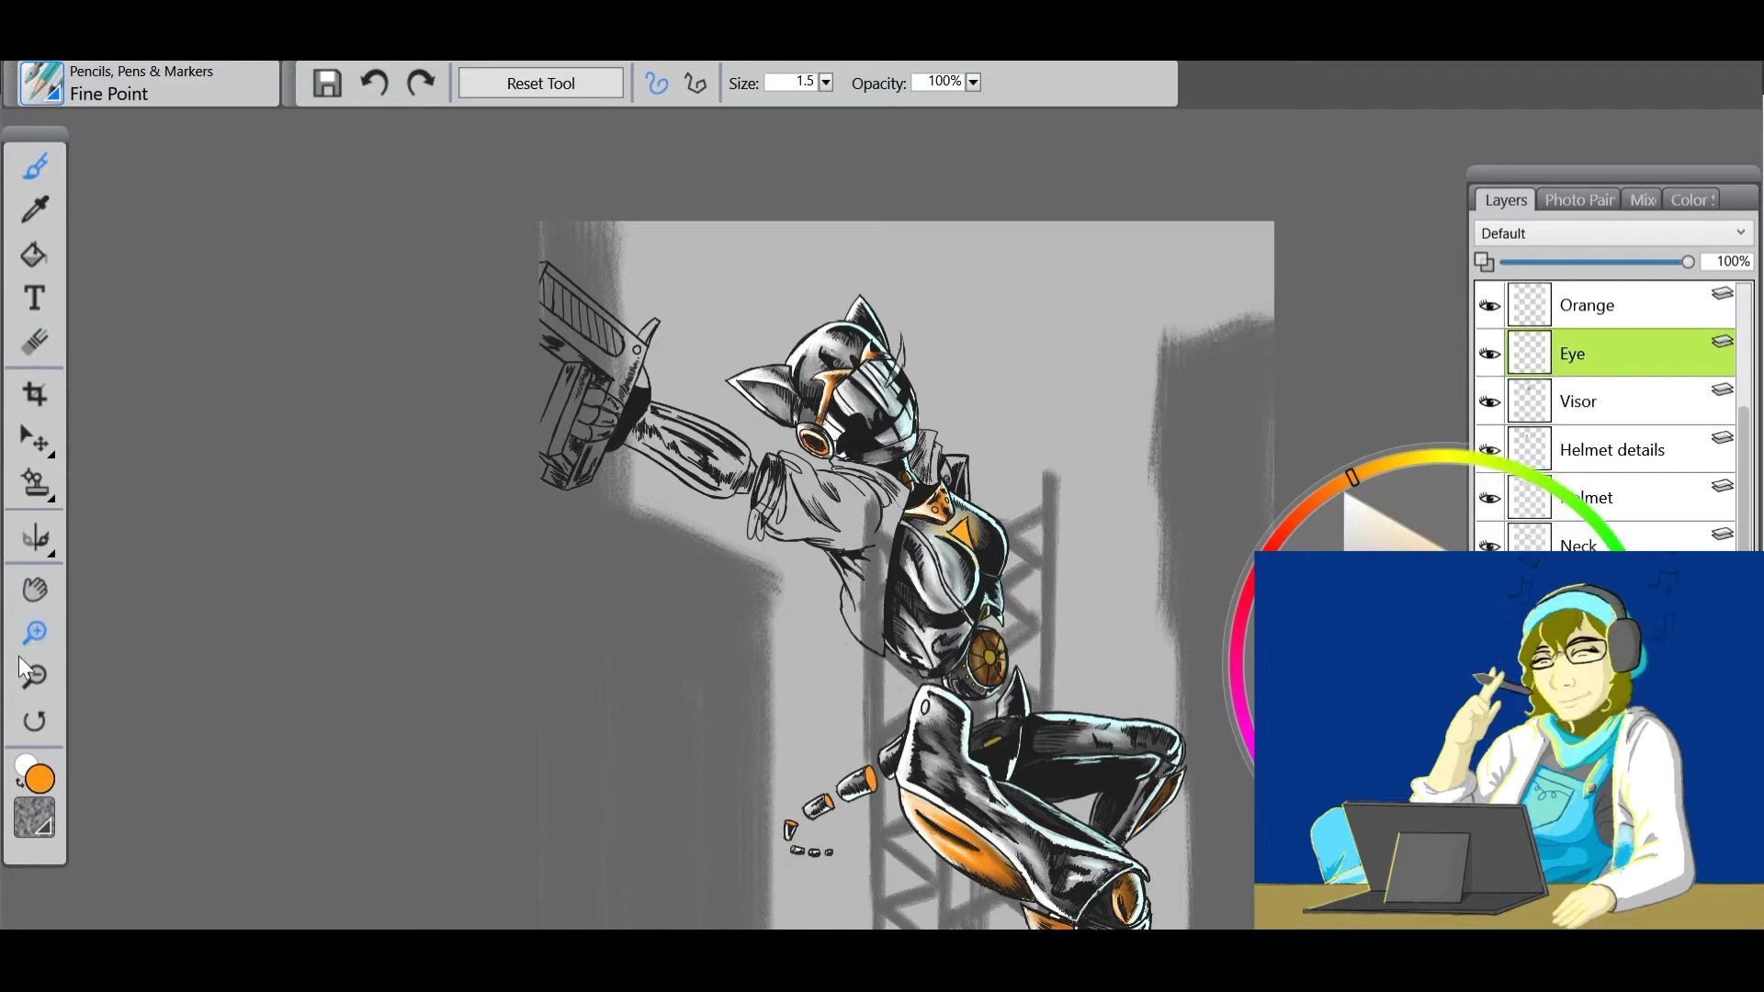
{"action": "key", "text": "ctrl+plus"}
Delete the Orange layer above the Eye layer and make the Metal arm layer active.
{"action": "left_click", "coordinate": [1587, 305]}
{"action": "scroll", "coordinate": [1608, 414], "scroll_direction": "up", "scroll_amount": 2}
{"action": "right_click", "coordinate": [1596, 451]}
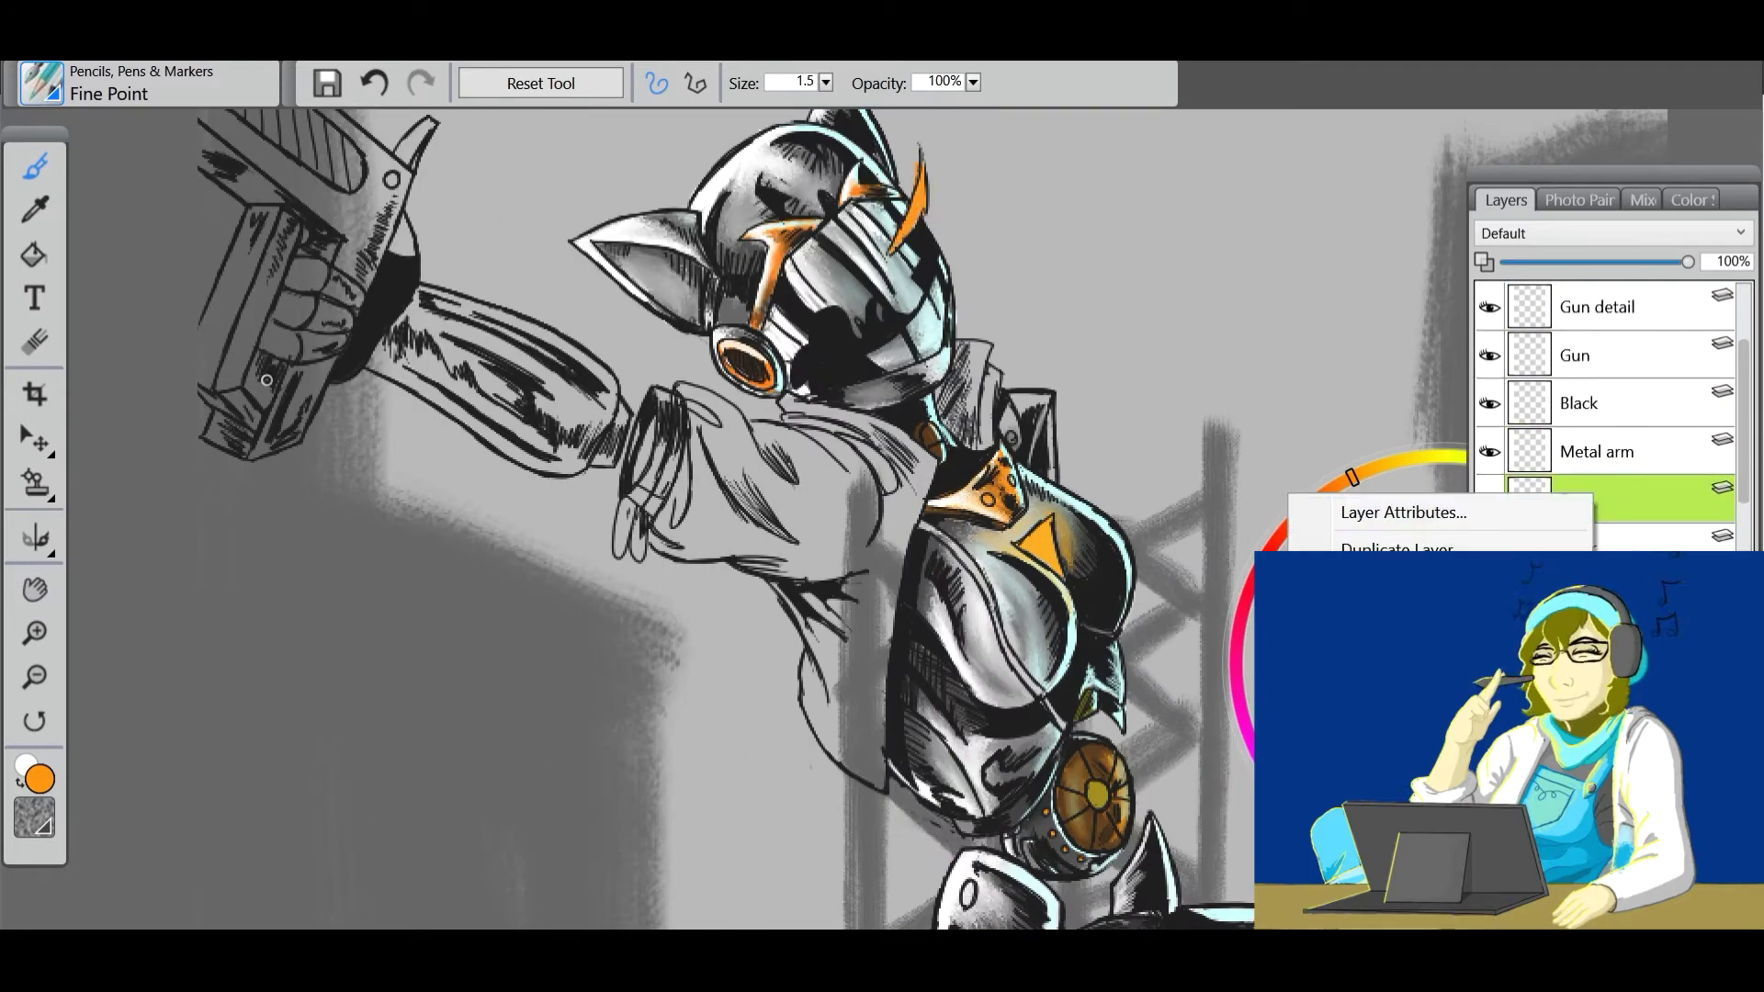
{"action": "left_click", "coordinate": [1597, 452]}
{"action": "left_click_drag", "start_coordinate": [997, 179], "coordinate": [1213, 280]}
{"action": "mouse_move", "coordinate": [1235, 252]}
{"action": "left_mouse_down"}
{"action": "mouse_move", "coordinate": [1254, 344]}
{"action": "mouse_move", "coordinate": [1291, 366]}
{"action": "left_mouse_up"}
{"action": "left_click", "coordinate": [373, 83]}
{"action": "left_click", "coordinate": [373, 83]}
{"action": "left_click", "coordinate": [373, 83]}
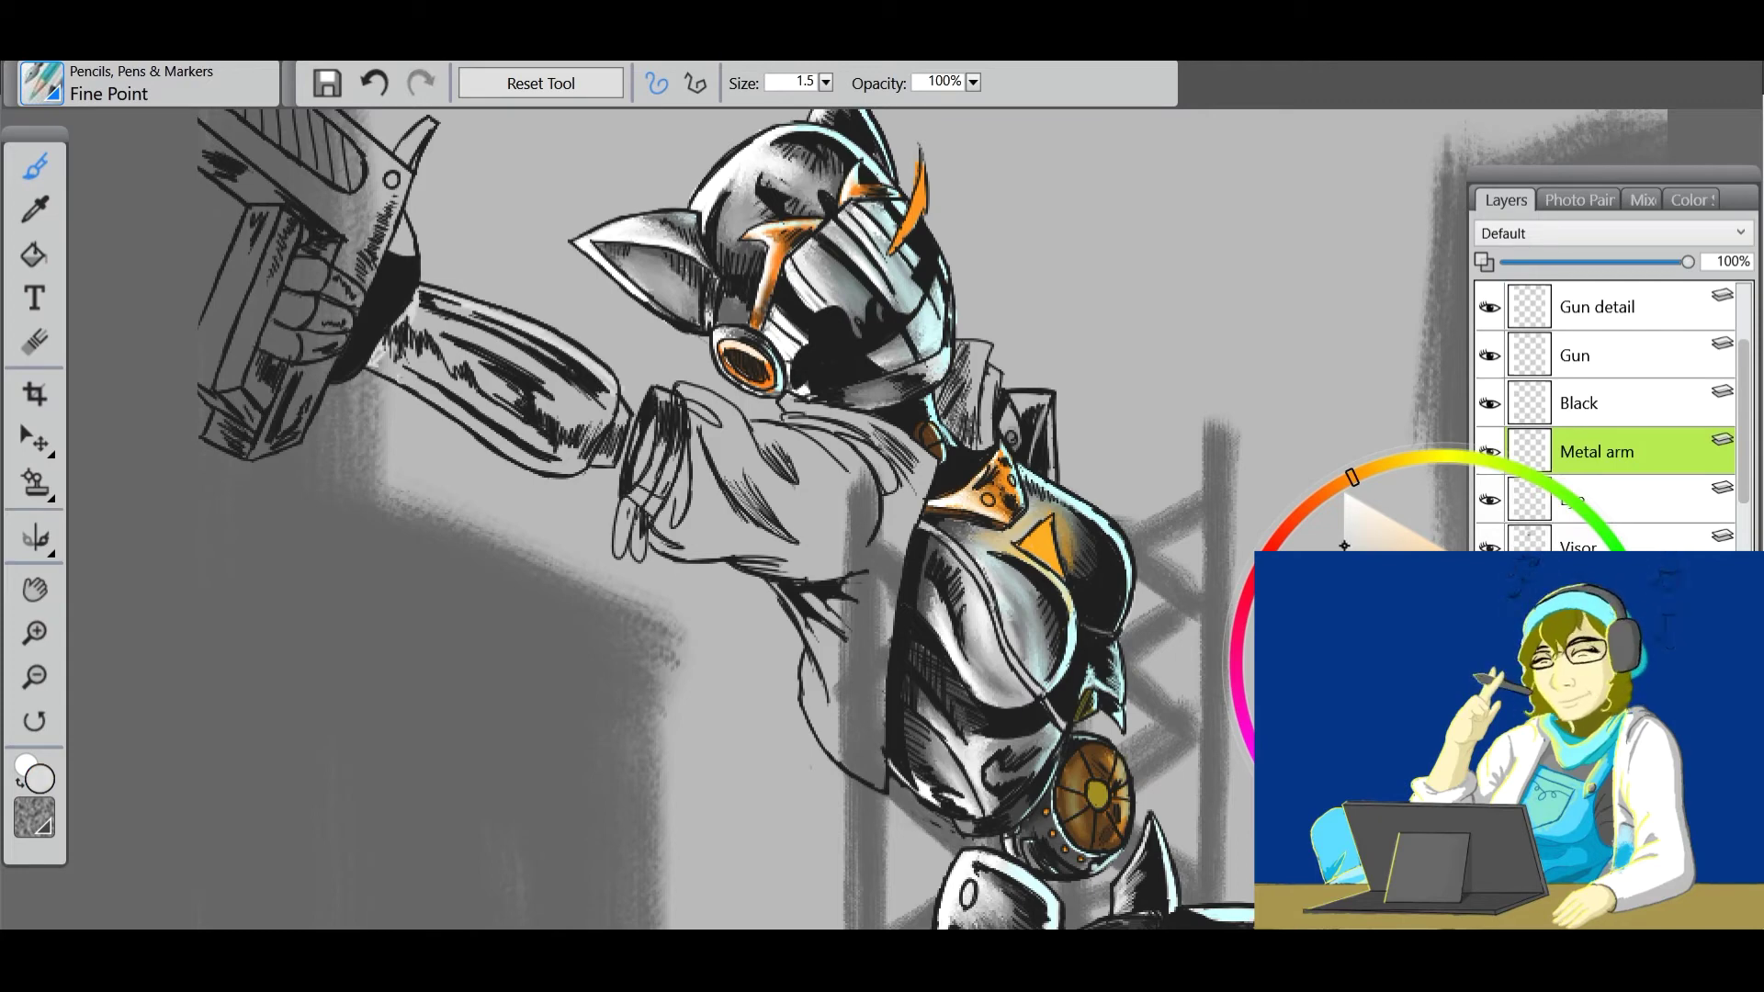
Fill the metal arm with grey and its fingers and wrist with orange on the Metal arm layer.
{"action": "key", "text": "k"}
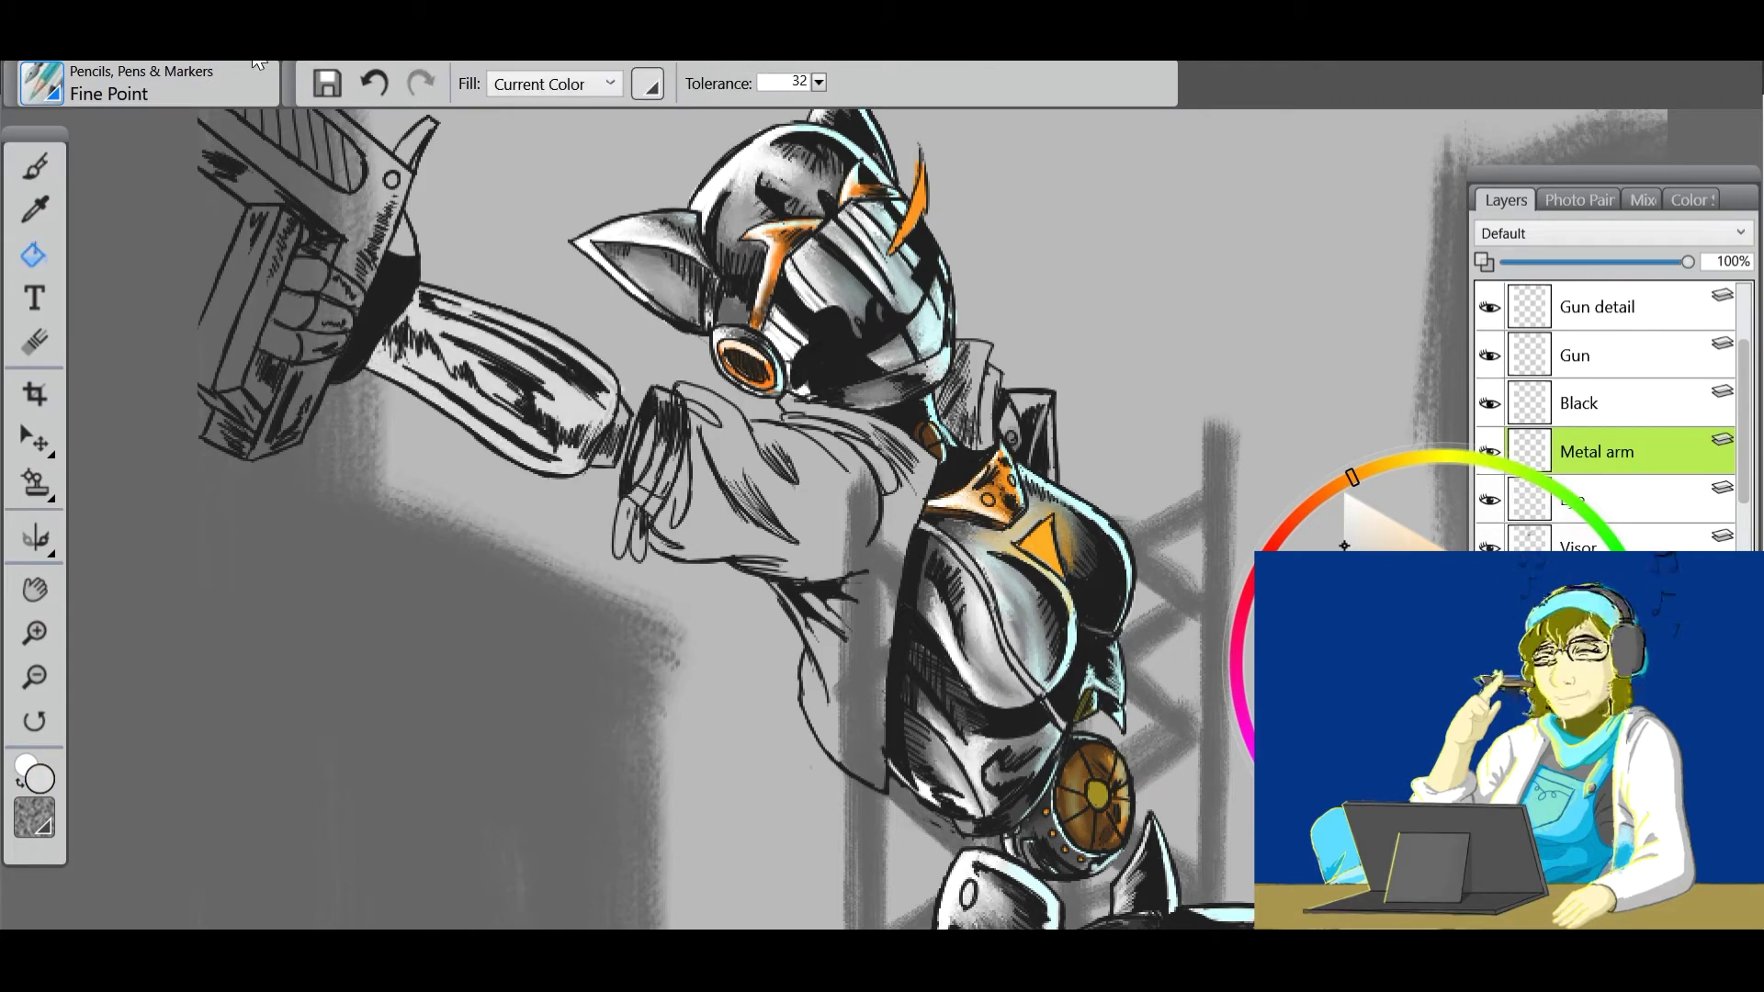
{"action": "left_click", "coordinate": [303, 303]}
{"action": "key", "text": "b"}
{"action": "scroll", "coordinate": [1608, 413], "scroll_direction": "up", "scroll_amount": 3}
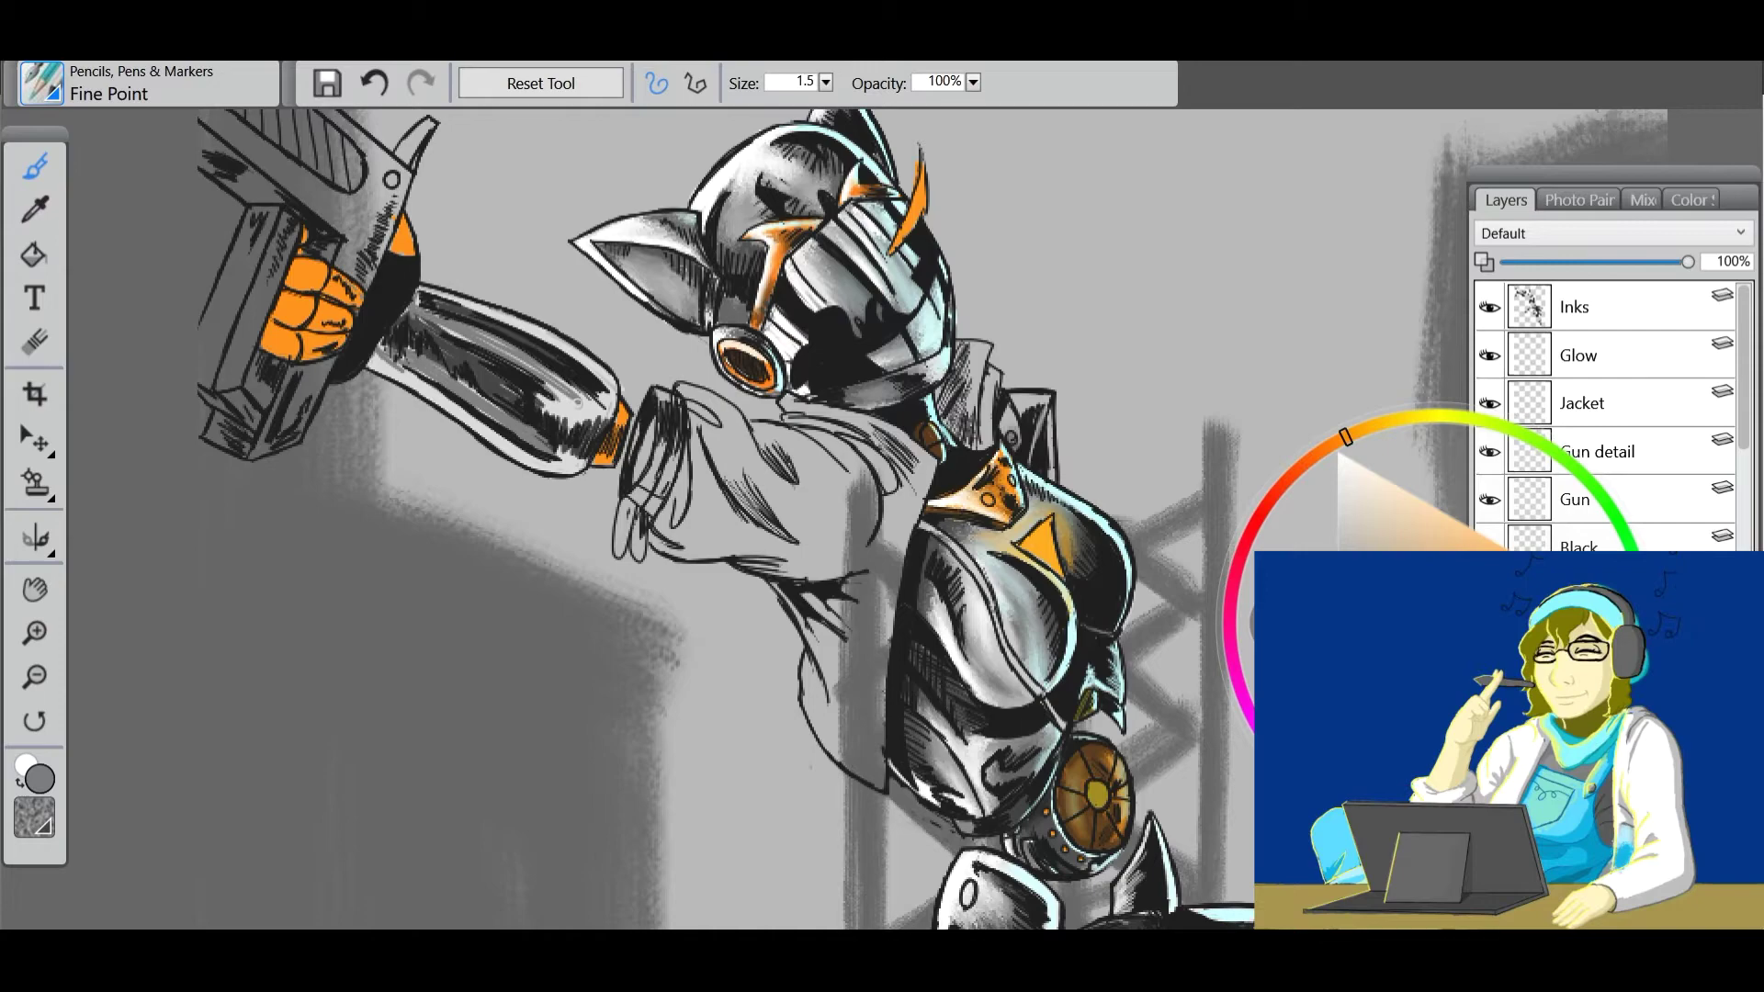
Paint brown shadows and lighter orange tones on the hand and wrist, and pale cyan highlights along the forearm.
{"action": "key", "text": "ctrl+0"}
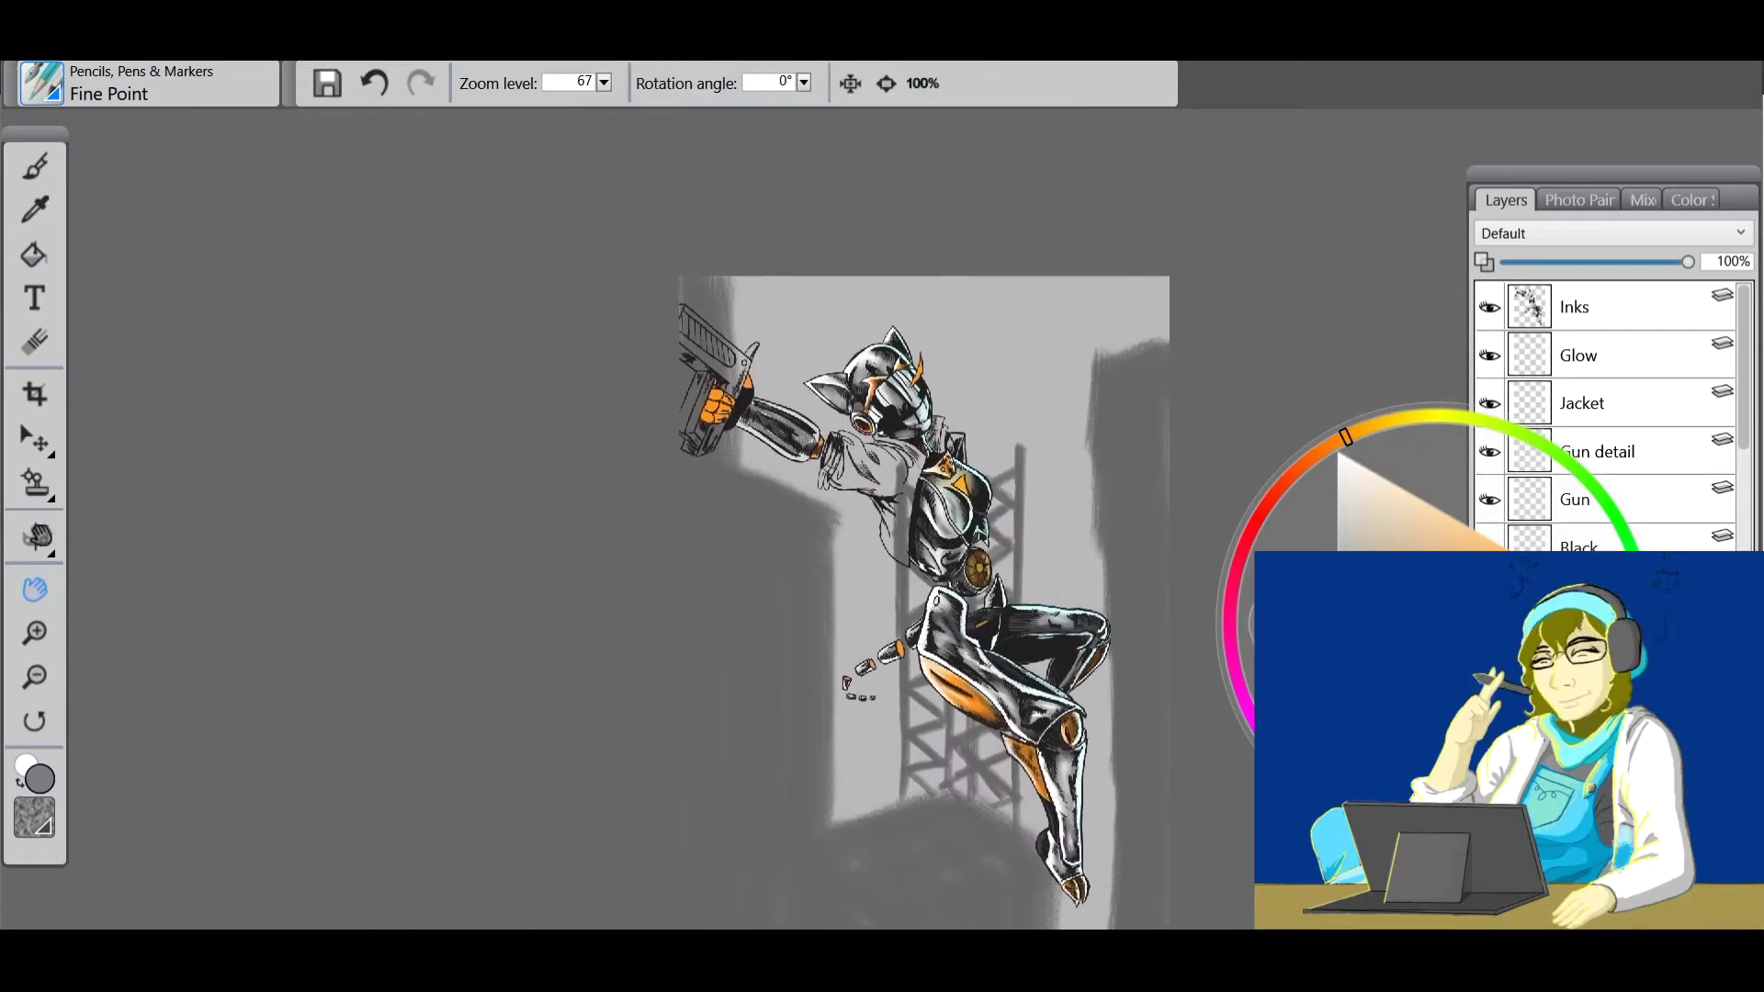
{"action": "scroll", "coordinate": [1608, 413], "scroll_direction": "down", "scroll_amount": 3}
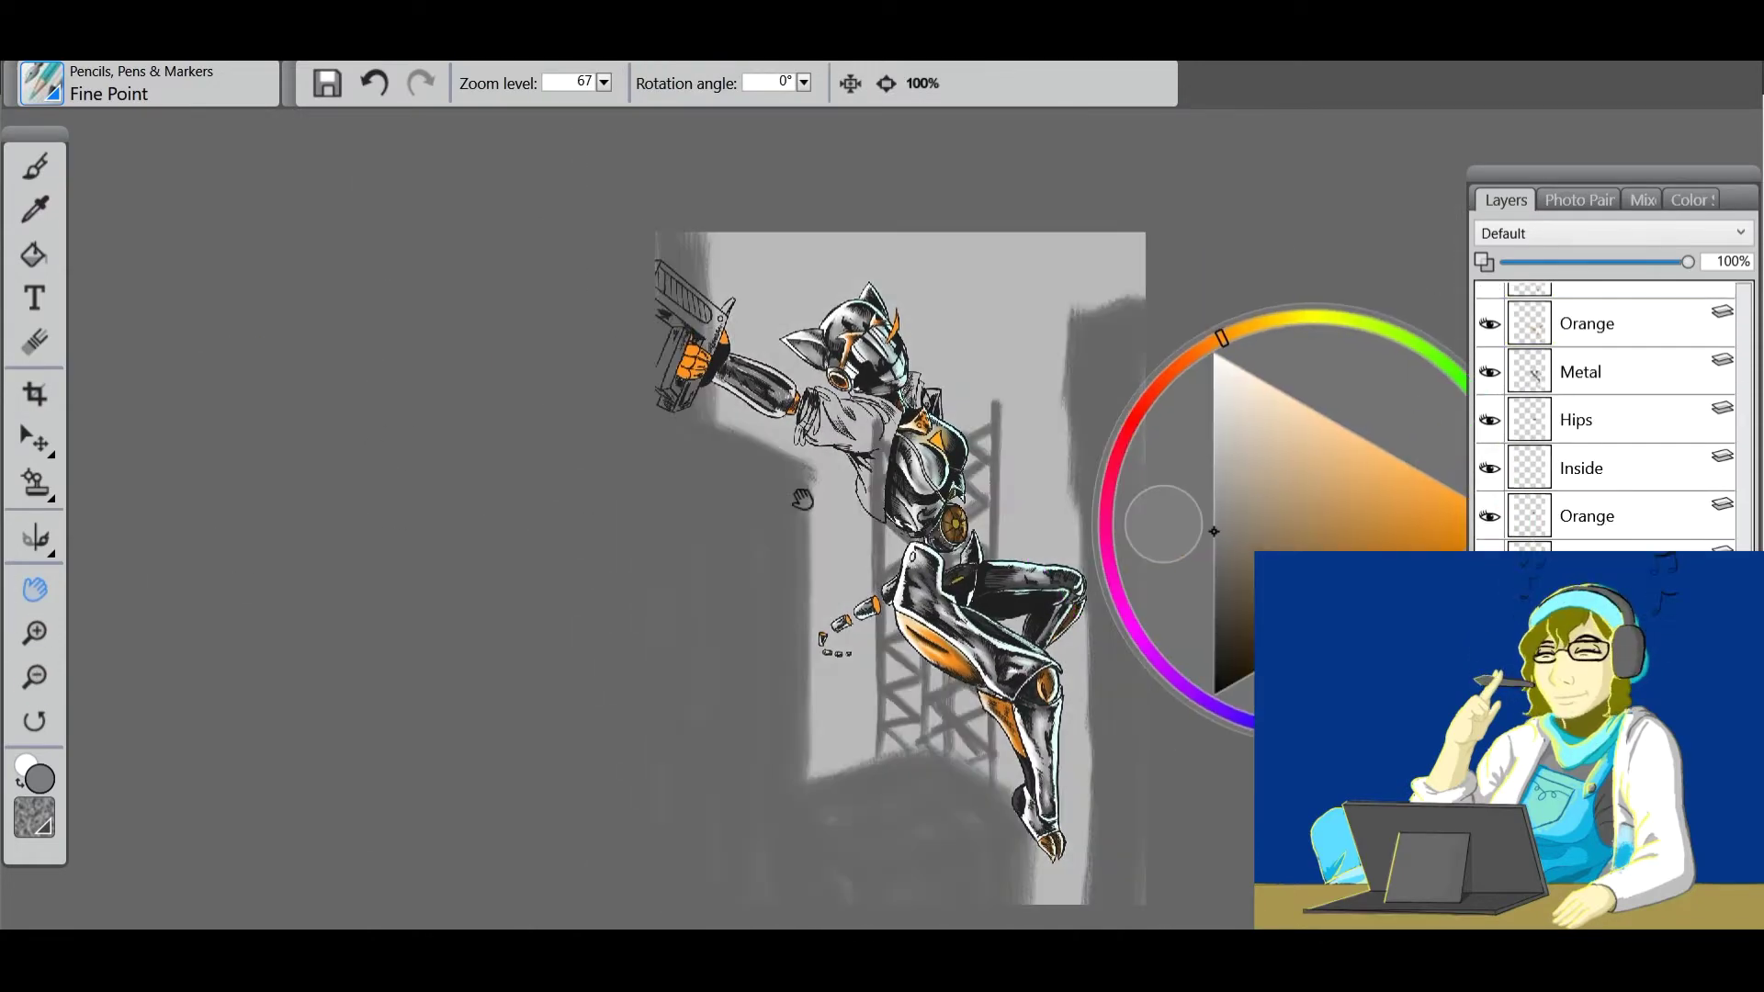
{"action": "key", "text": "ctrl+plus"}
{"action": "key", "text": "ctrl+plus"}
{"action": "left_click_drag", "start_coordinate": [531, 545], "coordinate": [534, 563]}
{"action": "key", "text": "b"}
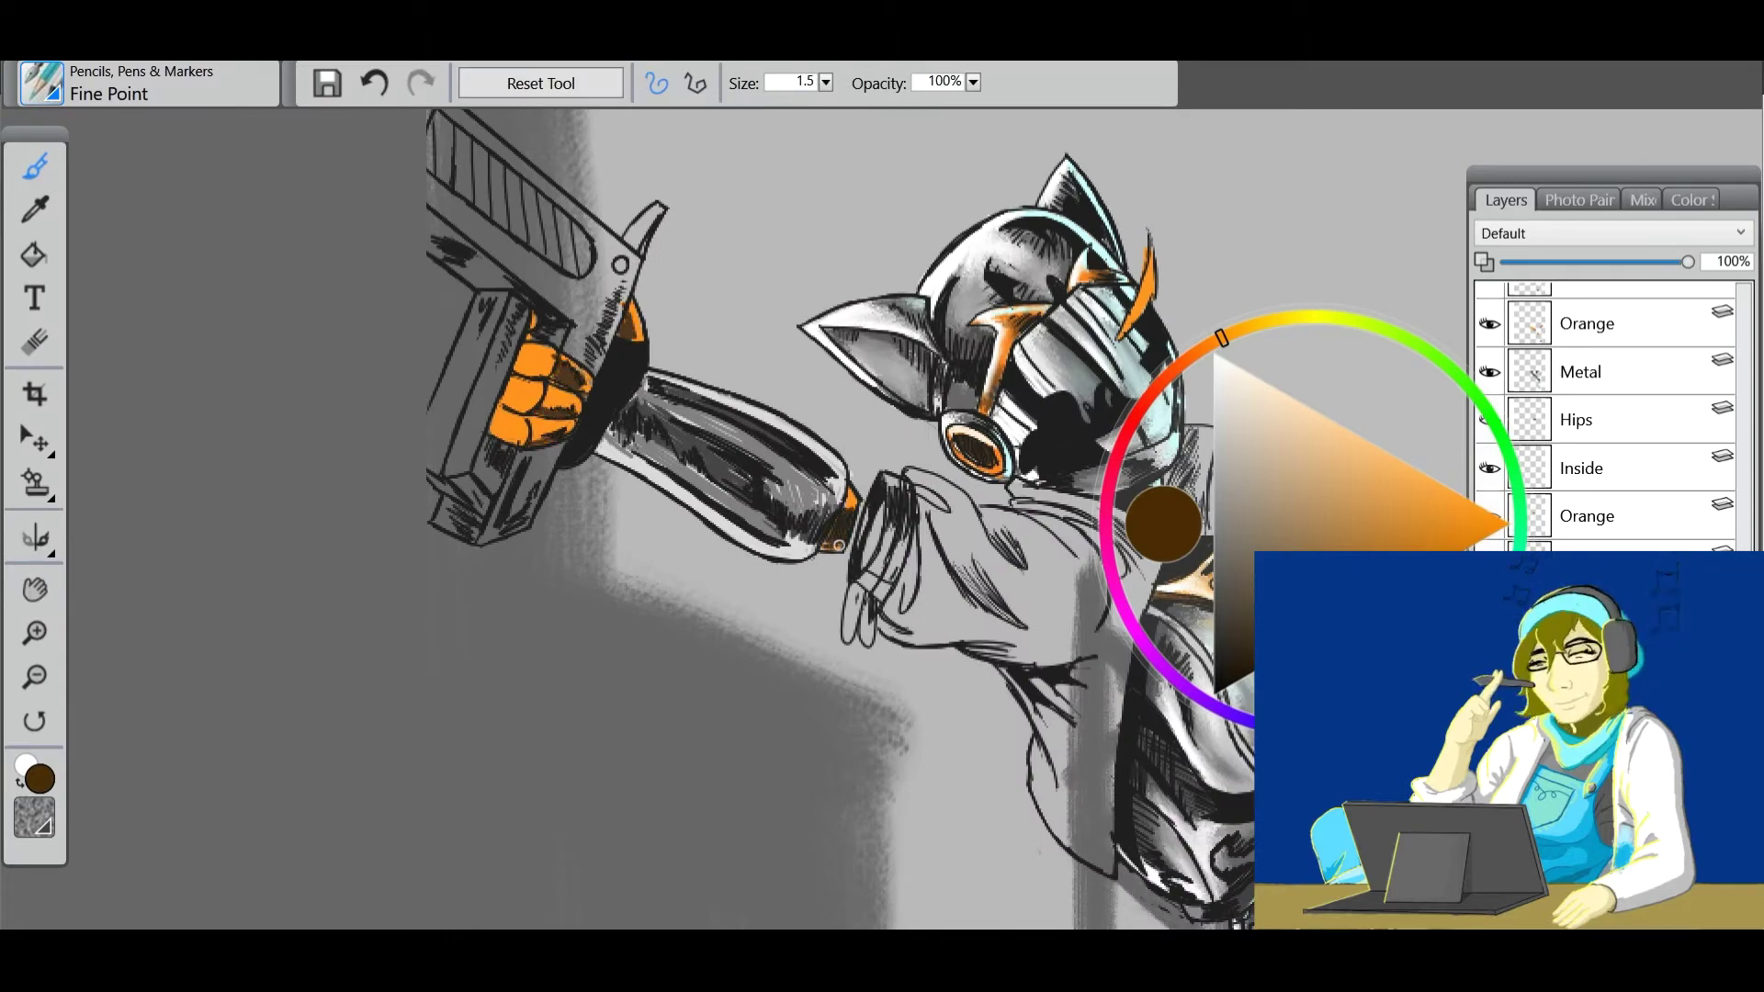
{"action": "left_click", "coordinate": [1249, 374]}
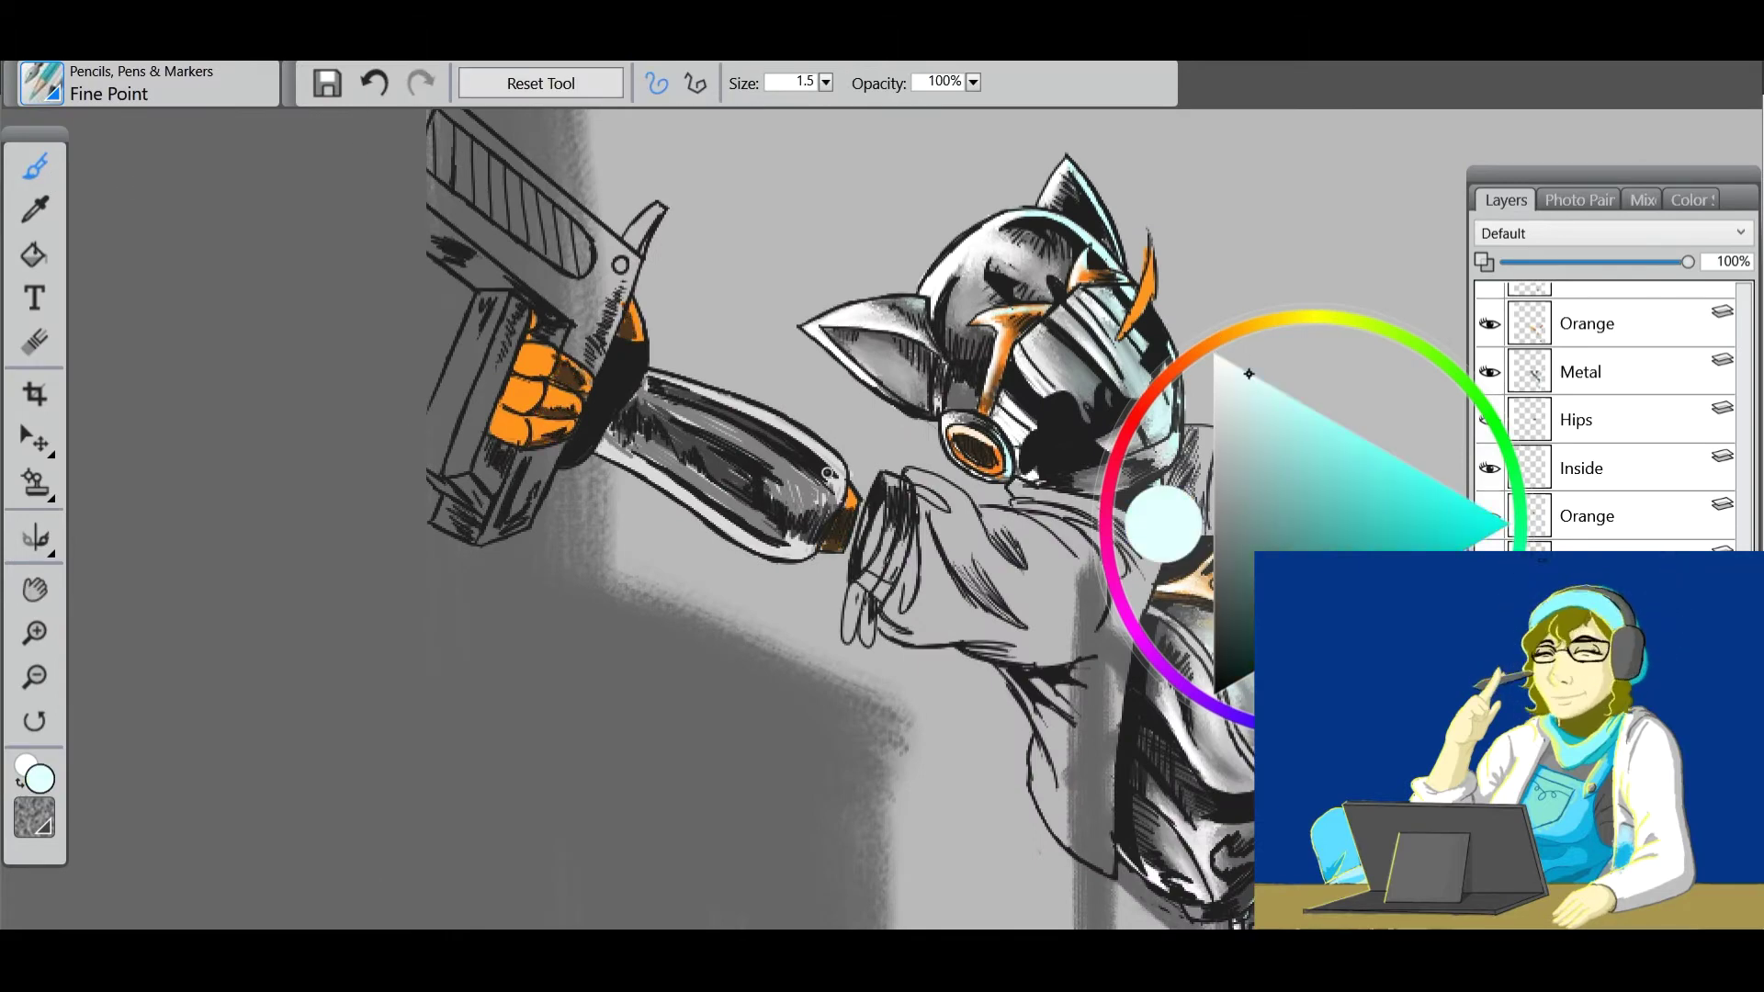
{"action": "left_click", "coordinate": [521, 415], "text": "alt"}
Blend the arm and hand shading with the Directional Diffuser, enlarging the brush to size 9.6.
{"action": "left_click", "coordinate": [42, 82]}
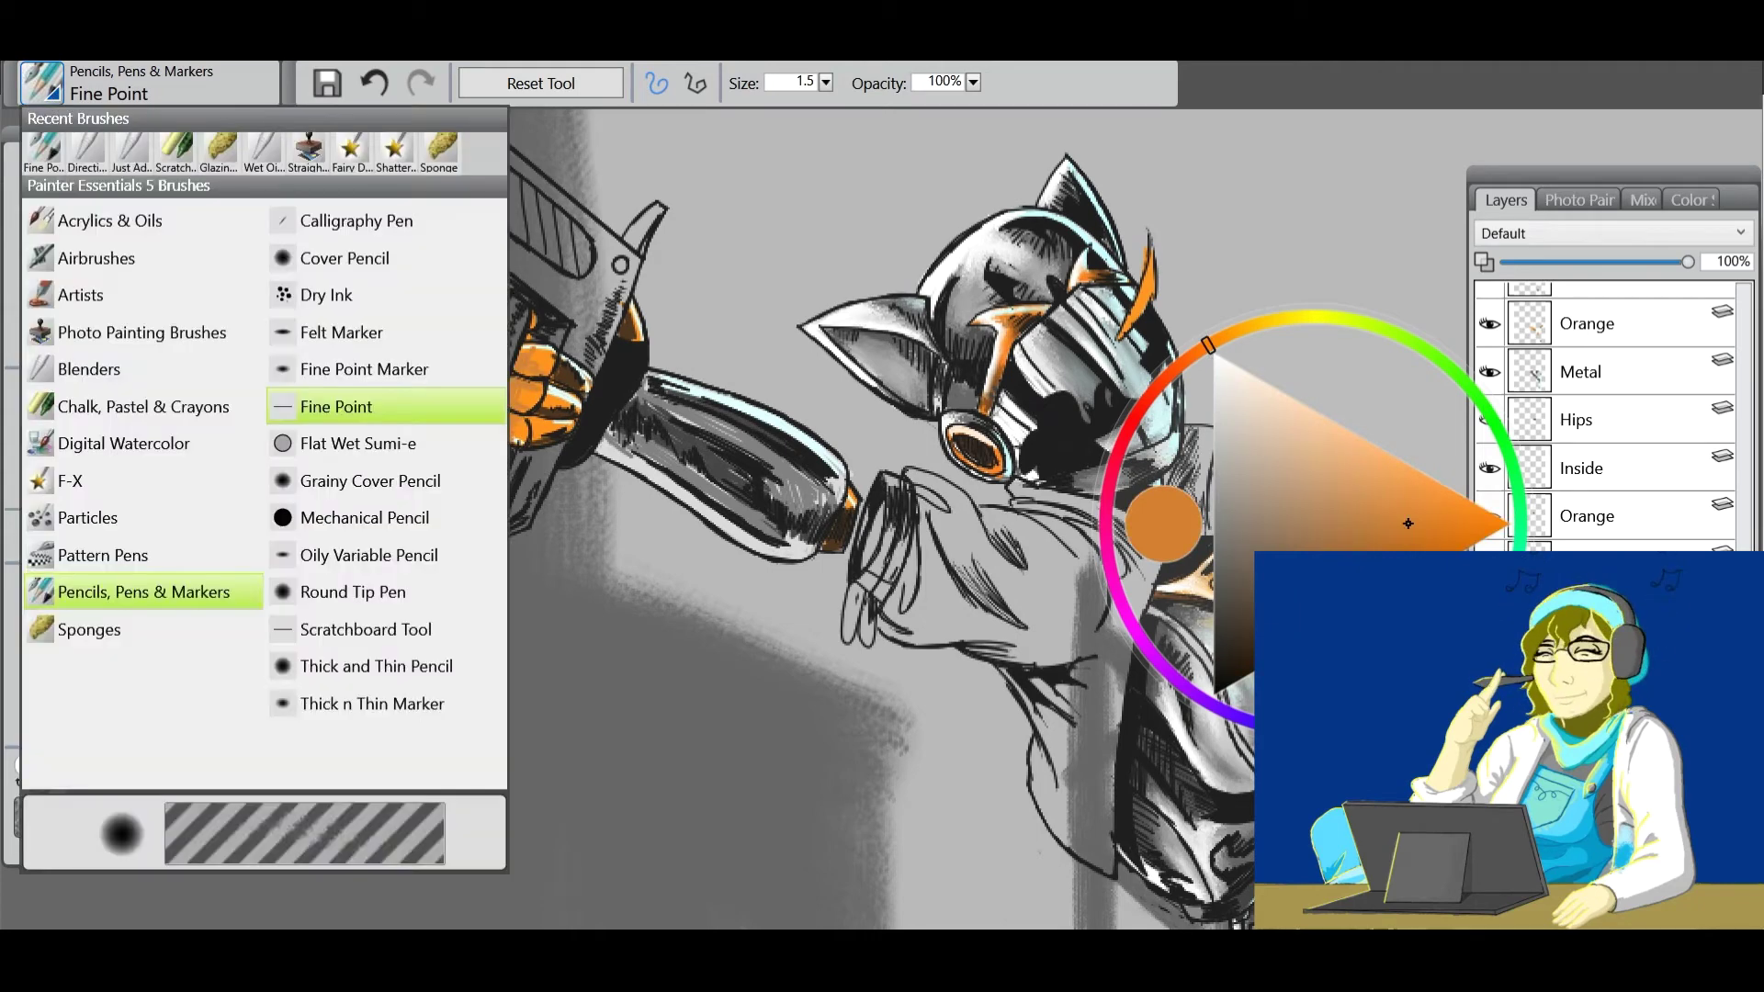
{"action": "left_click", "coordinate": [98, 362]}
{"action": "left_click", "coordinate": [321, 405]}
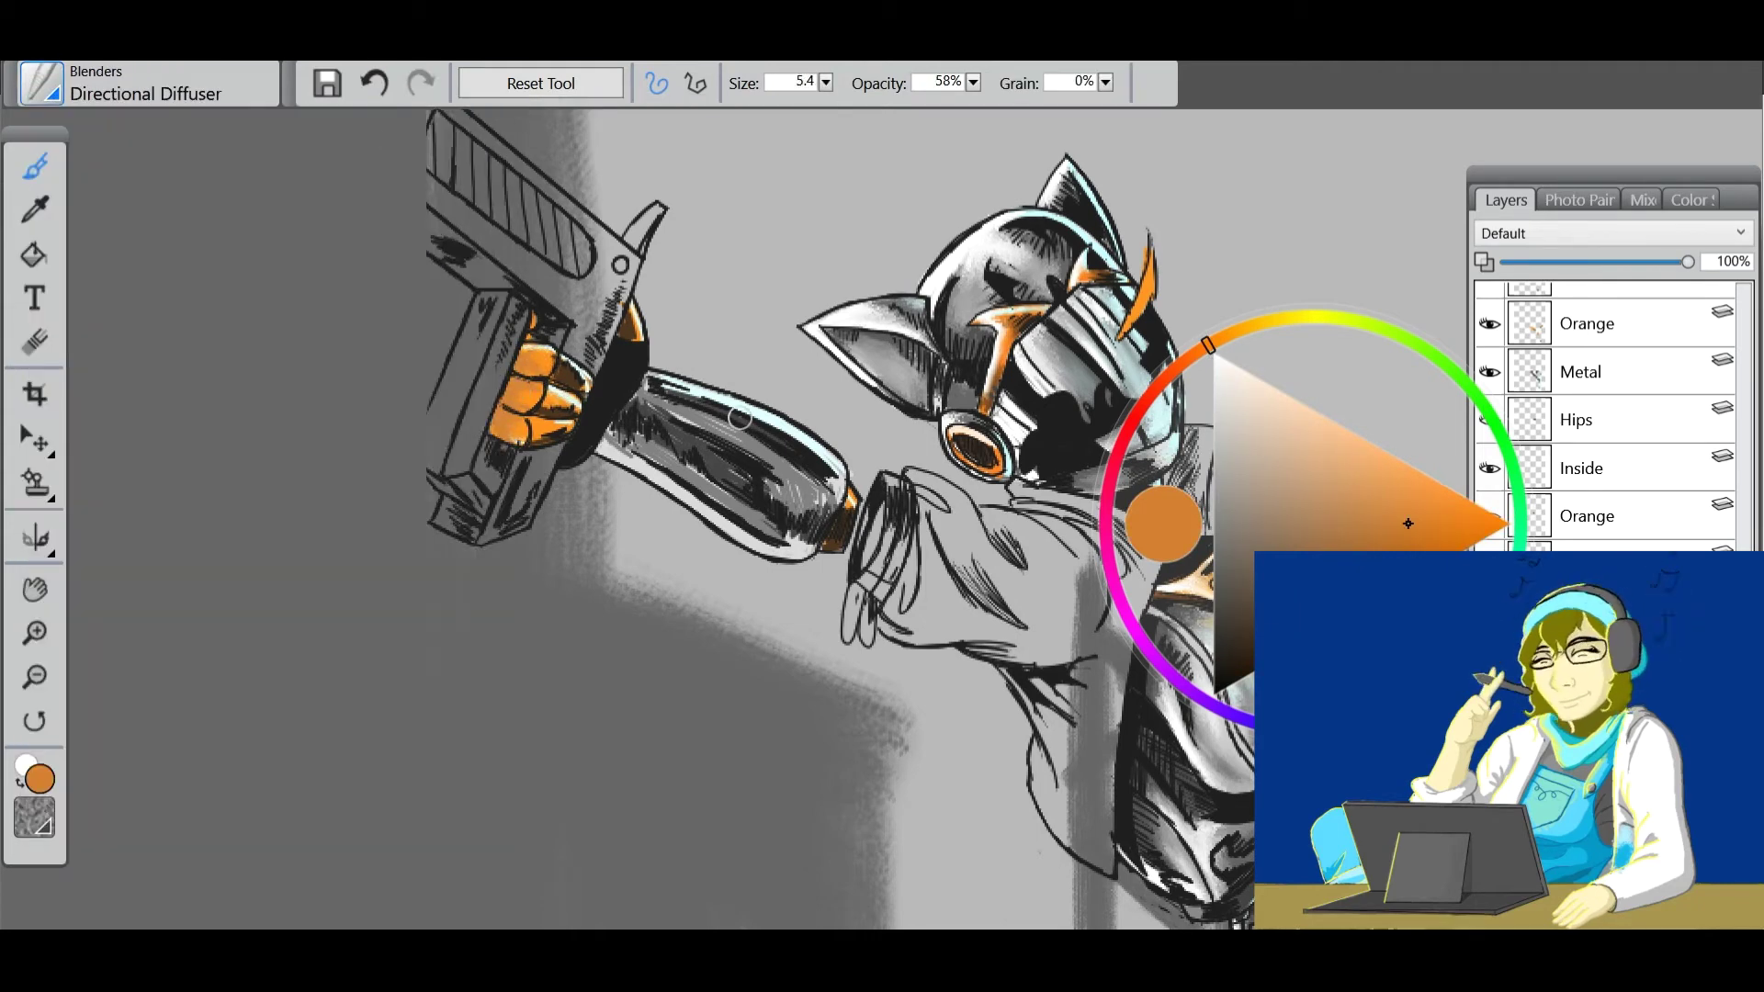
{"action": "key", "text": "bracketright"}
{"action": "key", "text": "bracketright"}
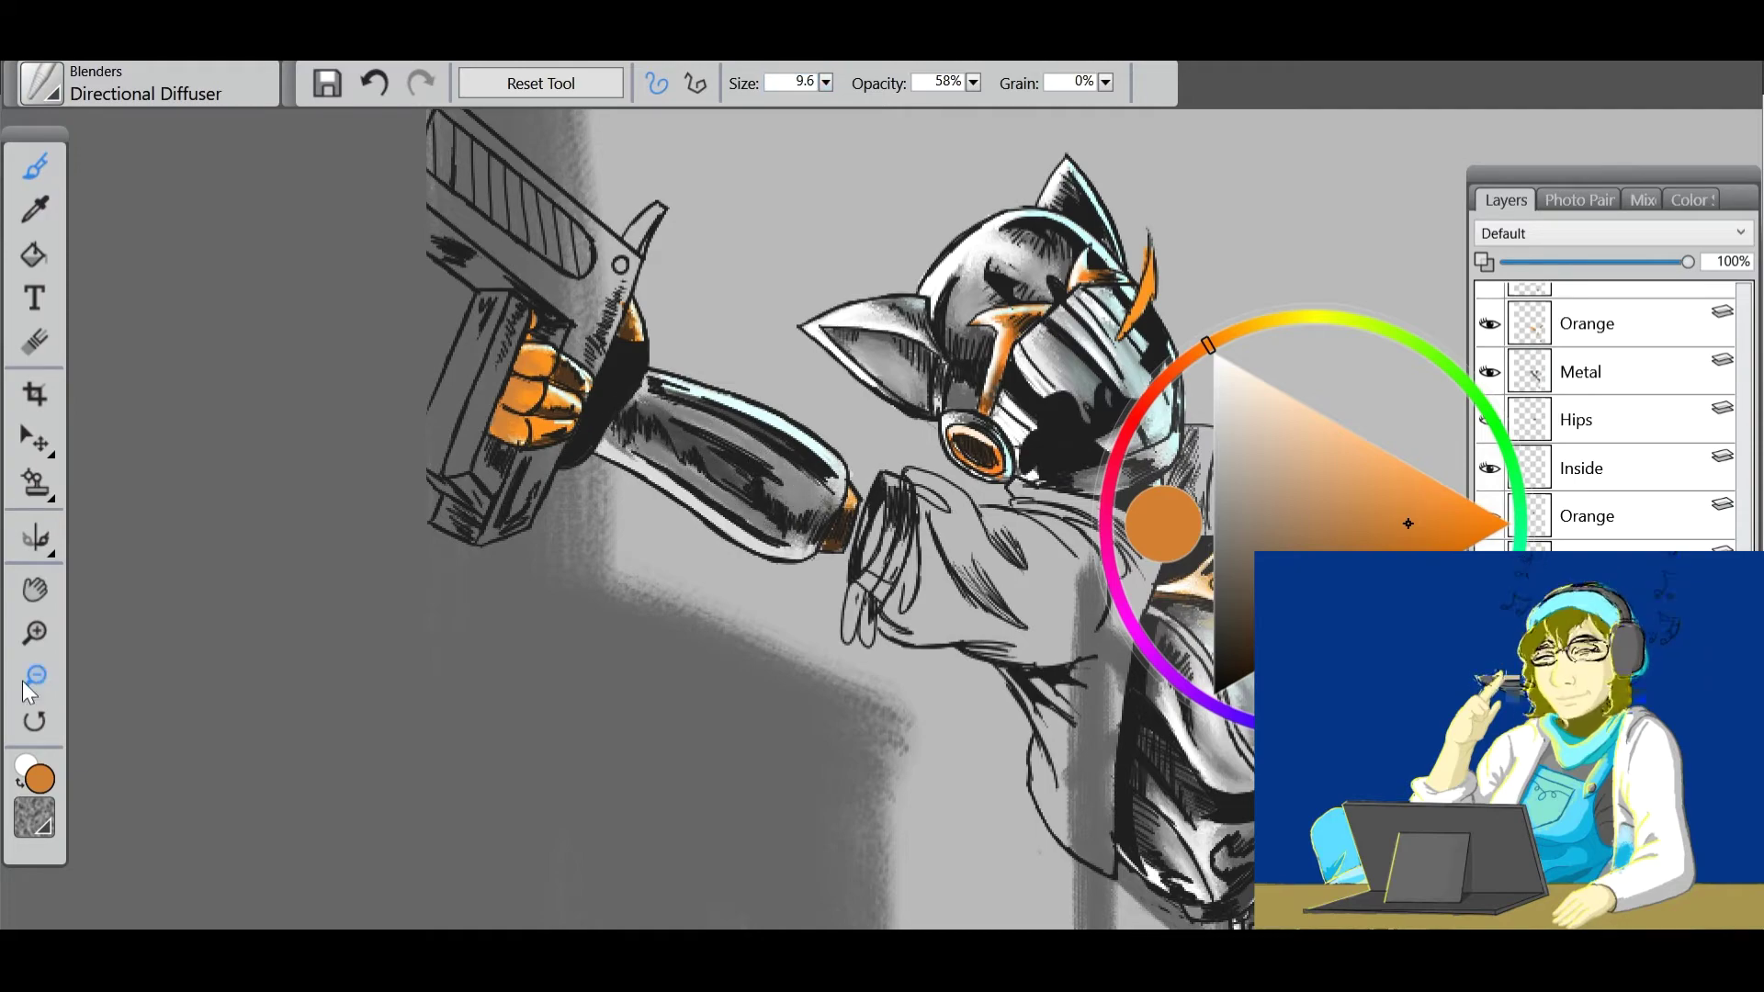
Outline and fill the gun with mid grey on the Gun layer, using the Fine Point brush for the outline.
{"action": "key", "text": "space"}
{"action": "left_click", "coordinate": [750, 462]}
{"action": "scroll", "coordinate": [1542, 367], "scroll_direction": "up", "scroll_amount": 5}
{"action": "scroll", "coordinate": [565, 230], "scroll_direction": "up", "scroll_amount": 2}
{"action": "left_click", "coordinate": [1562, 501]}
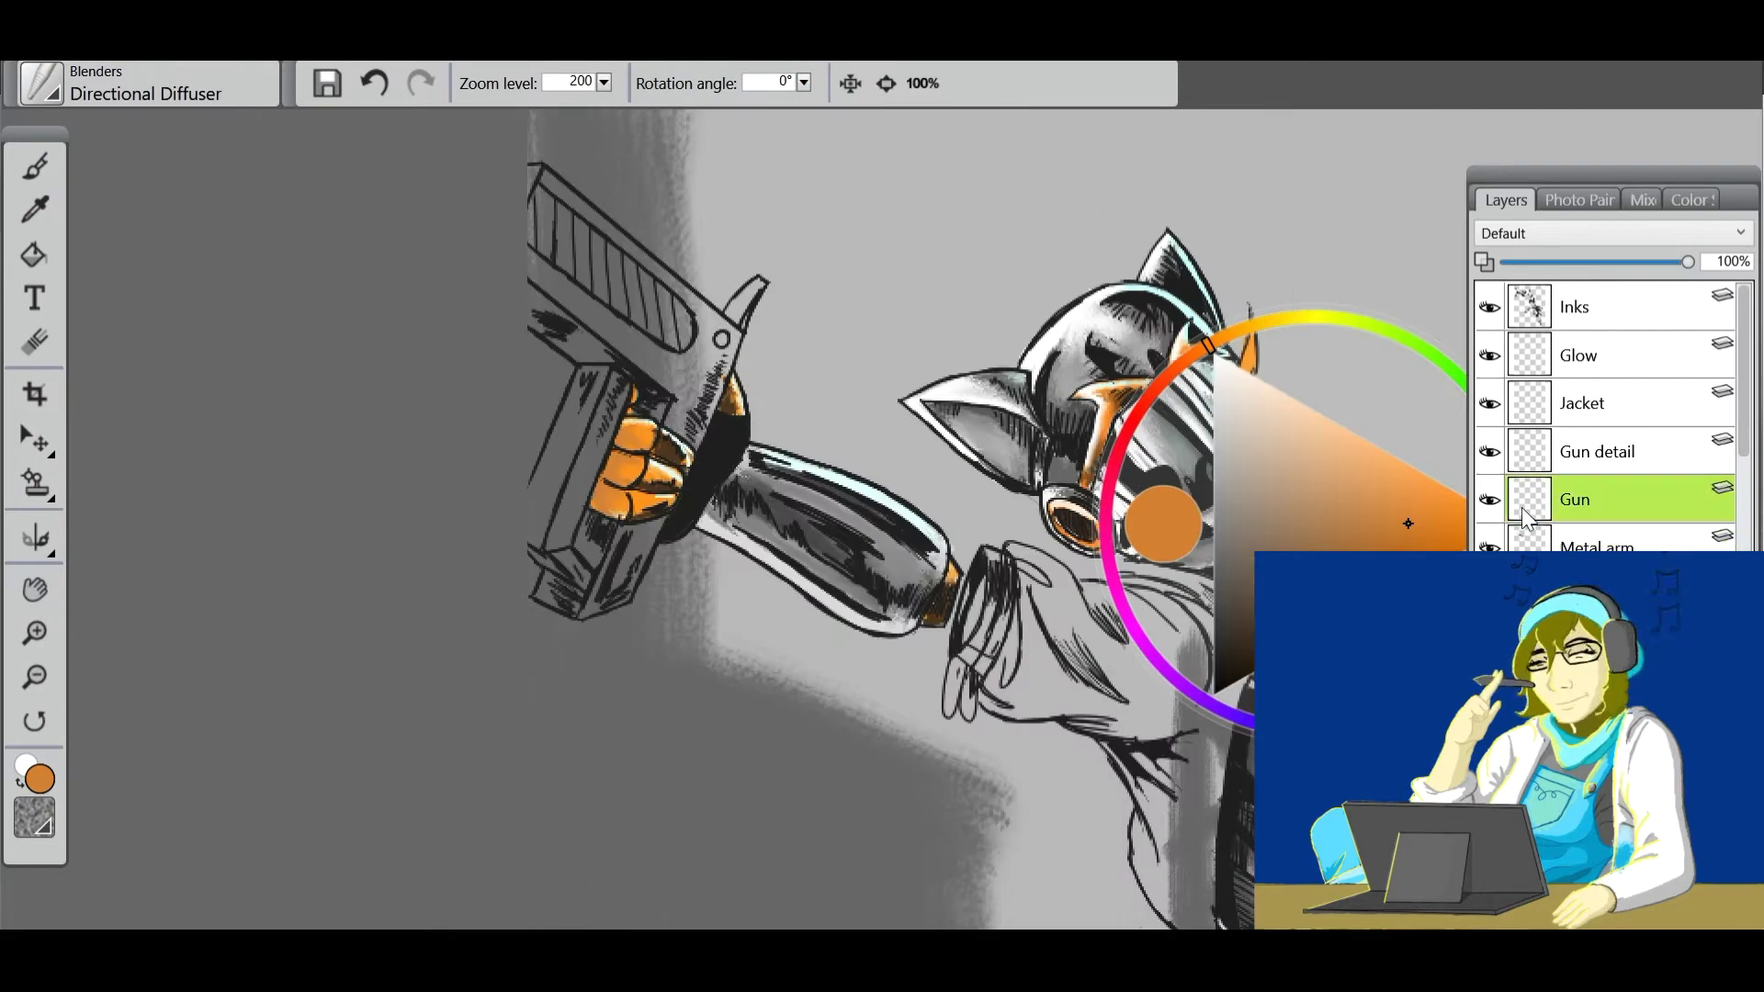
{"action": "left_click", "coordinate": [1185, 452]}
{"action": "left_click", "coordinate": [1185, 526]}
{"action": "left_click", "coordinate": [41, 82]}
{"action": "left_click", "coordinate": [349, 401]}
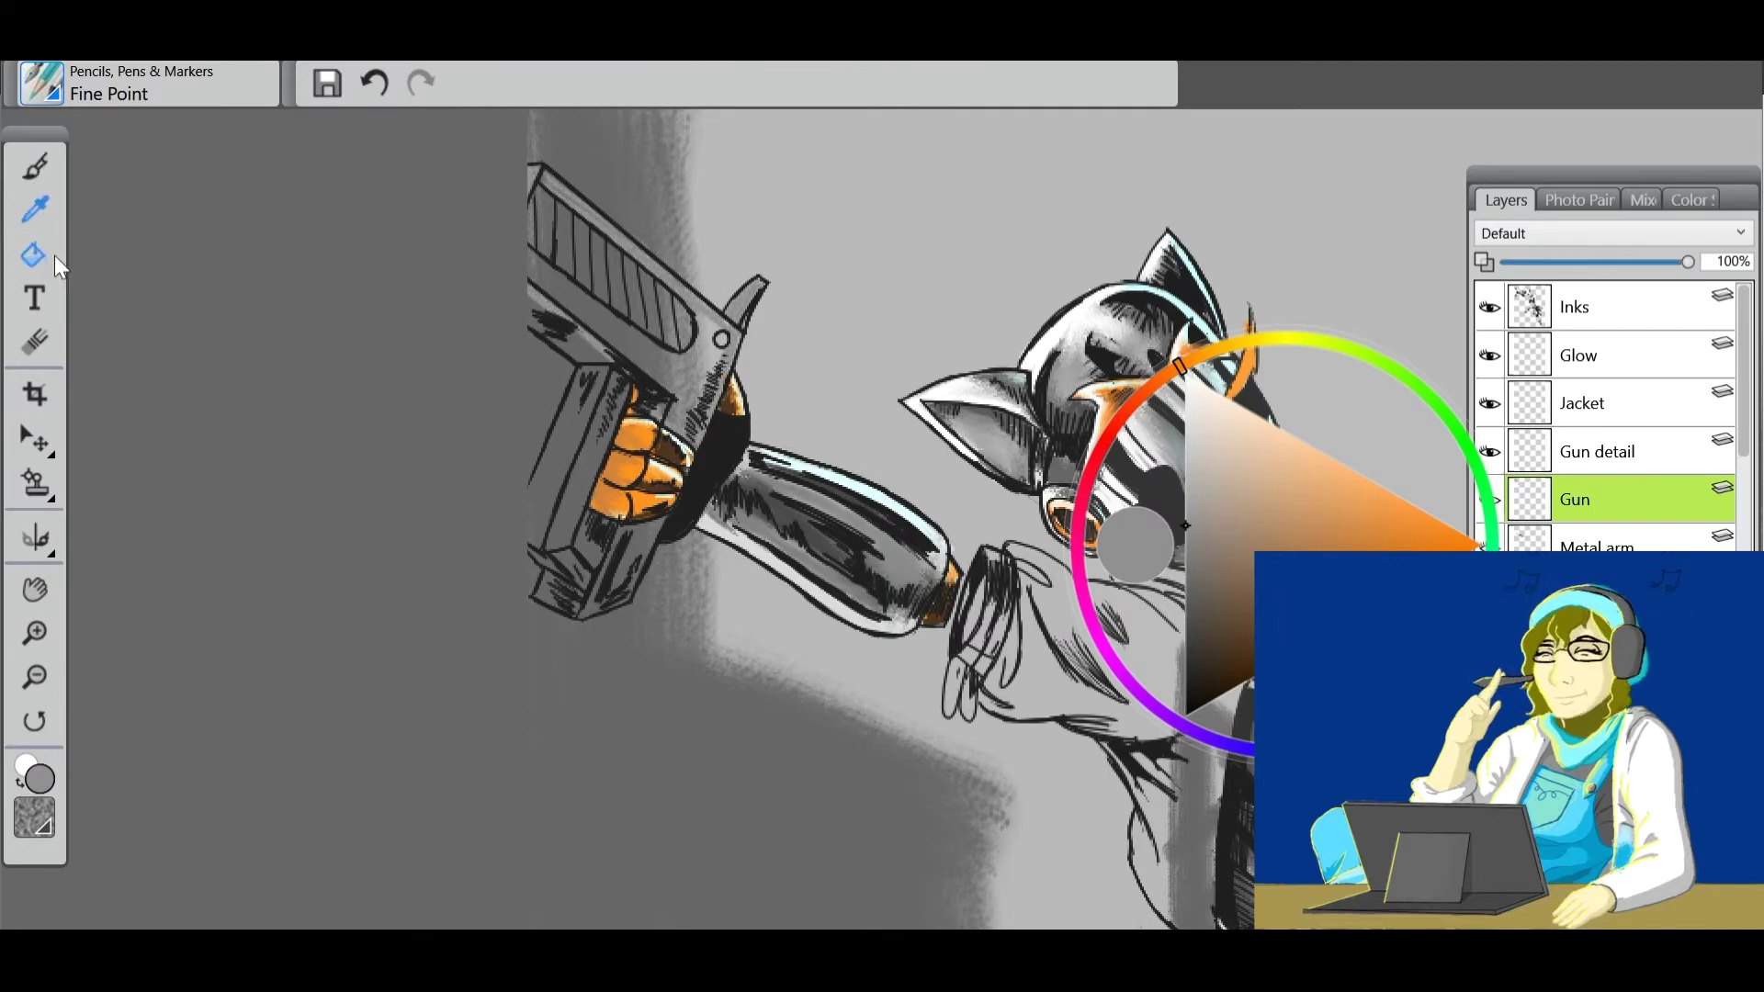
{"action": "left_click_drag", "start_coordinate": [569, 393], "coordinate": [523, 540]}
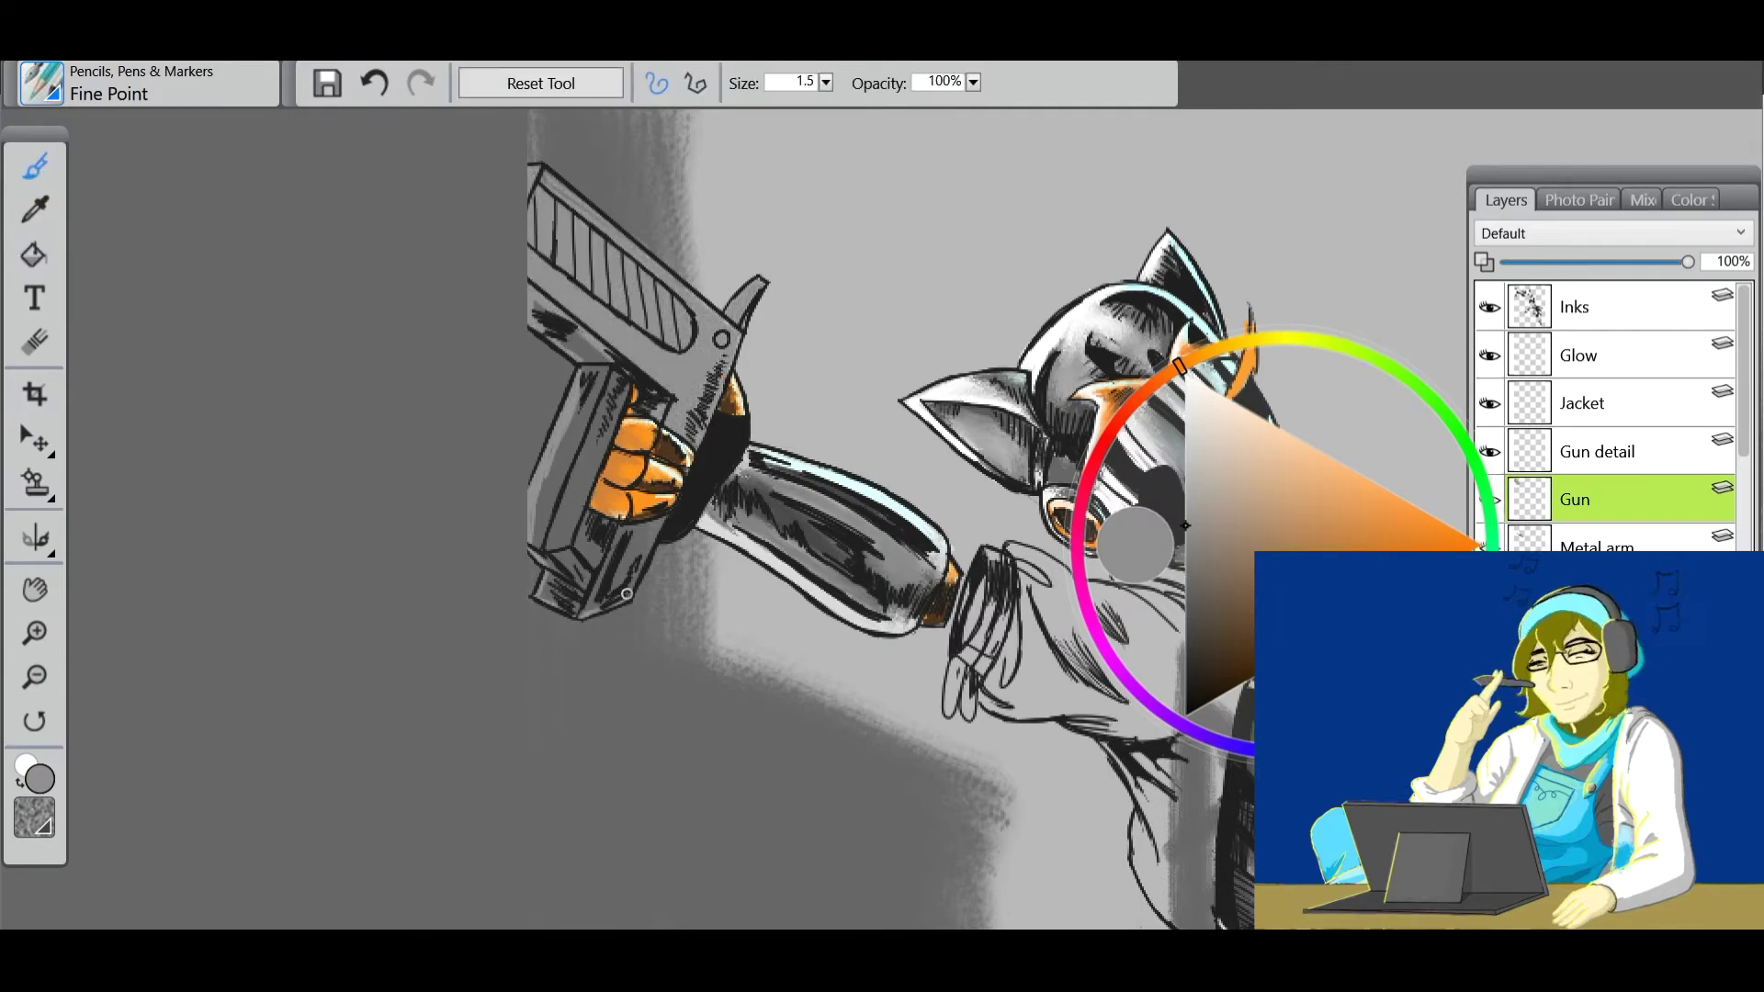
Paint dark grey shadows, light grey highlights and pale cyan edge lights on the gun, and blend them with the Directional Diffuser.
{"action": "left_click", "coordinate": [579, 460], "text": "alt"}
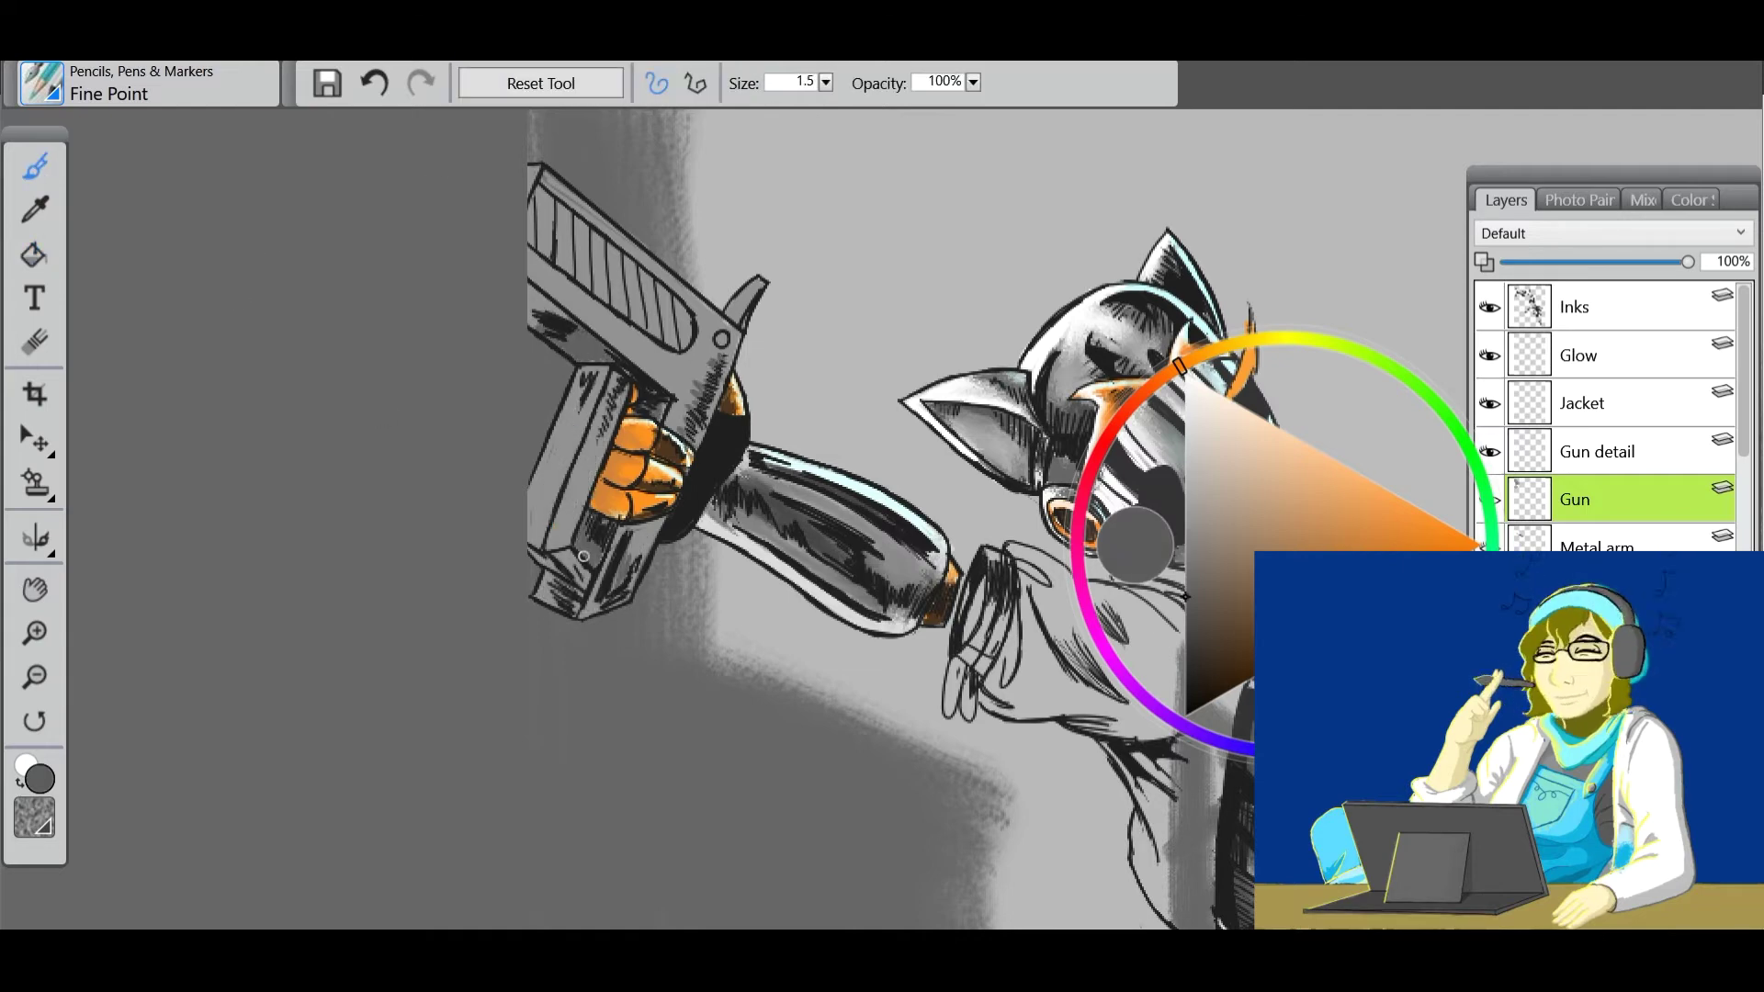
{"action": "left_click", "coordinate": [622, 386], "text": "alt"}
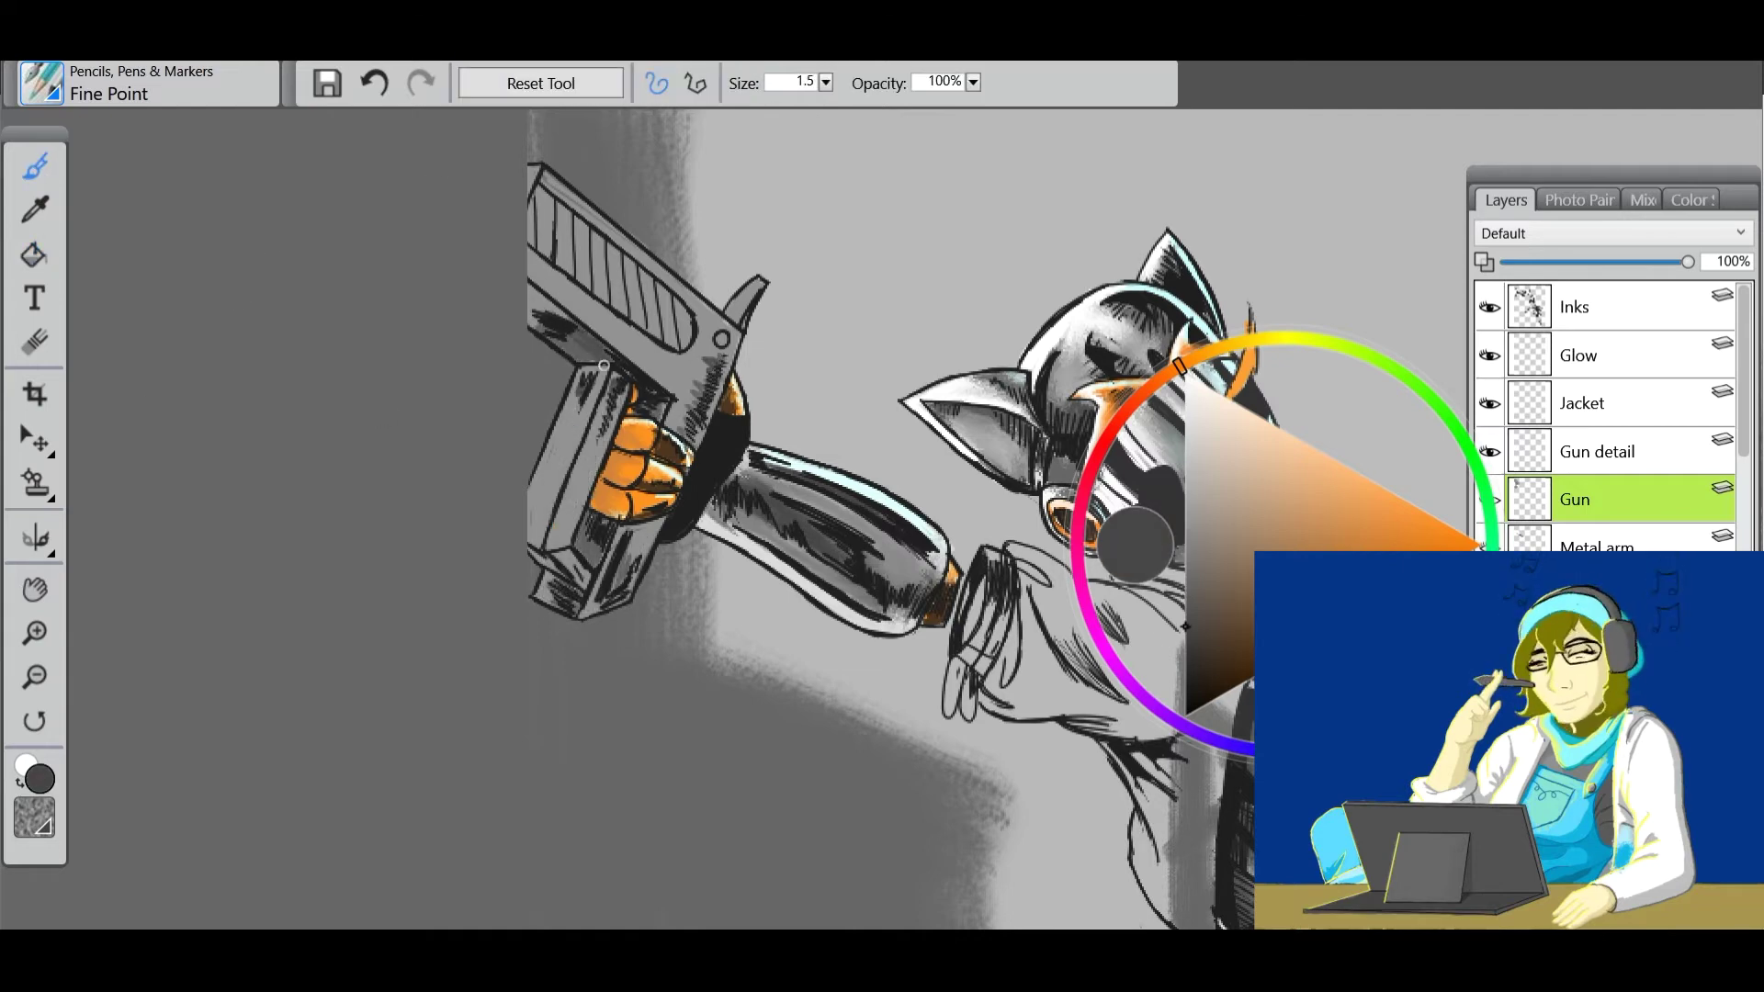
{"action": "left_click", "coordinate": [577, 544], "text": "alt"}
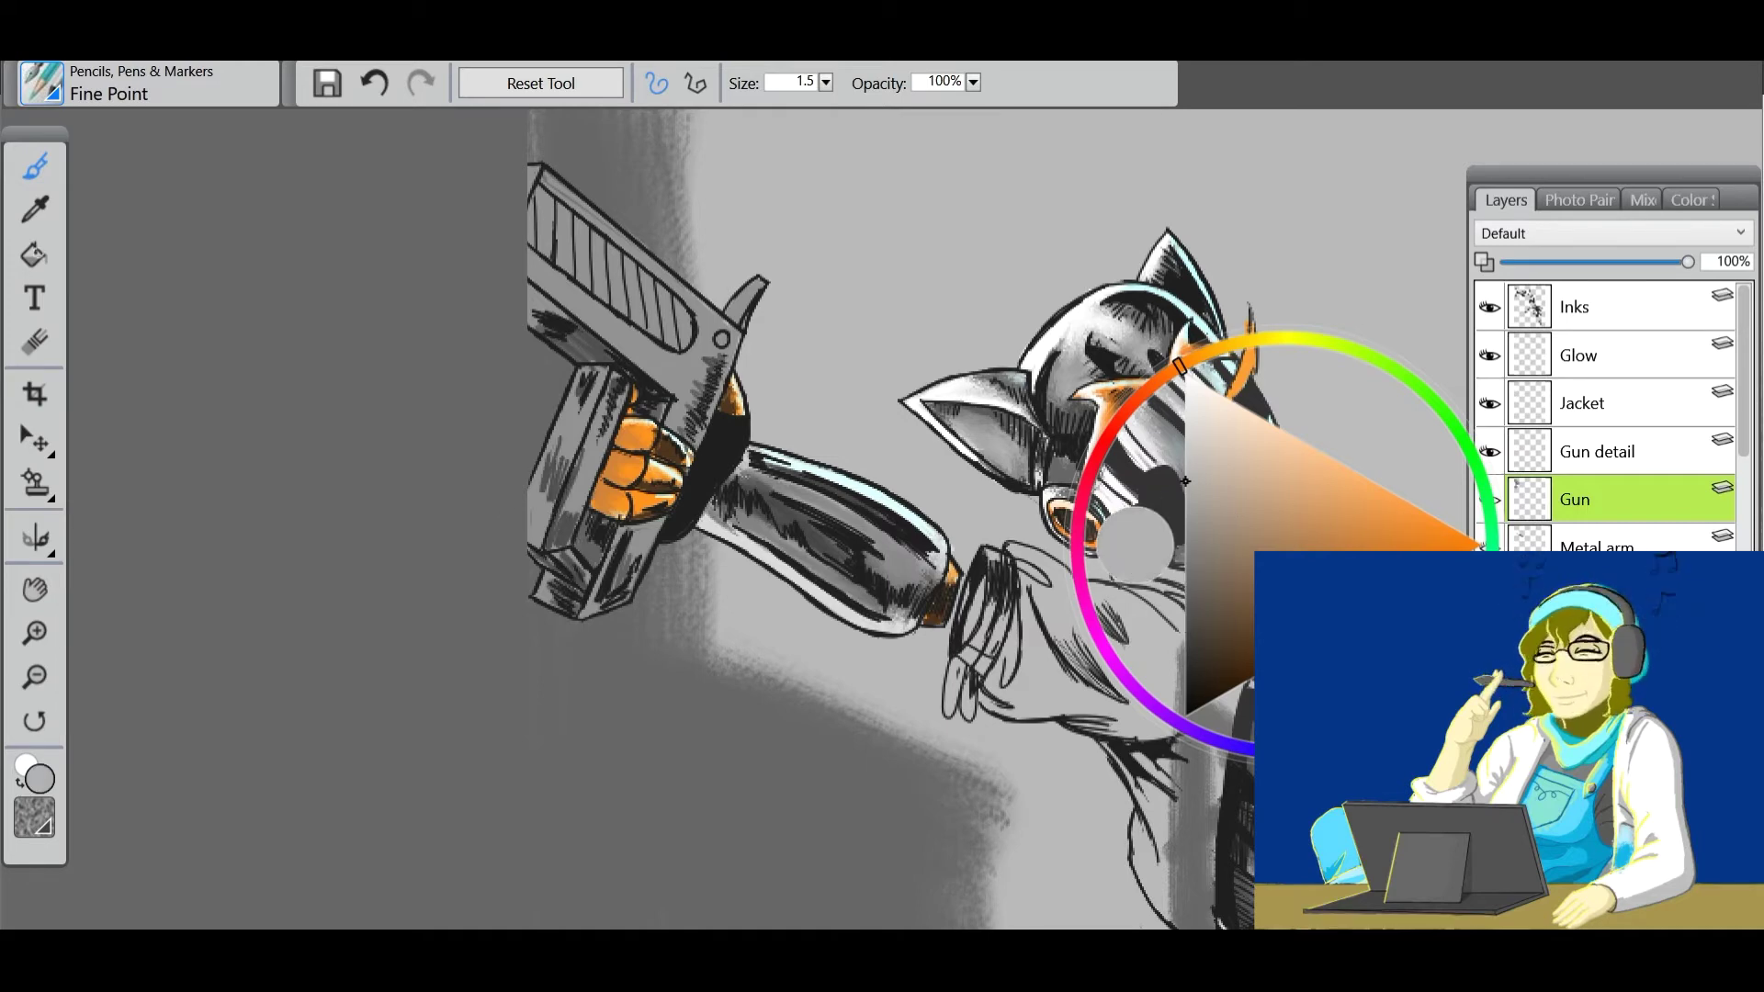
{"action": "left_click_drag", "start_coordinate": [576, 415], "coordinate": [551, 598]}
{"action": "mouse_move", "coordinate": [683, 369]}
{"action": "left_mouse_down"}
{"action": "mouse_move", "coordinate": [671, 275]}
{"action": "mouse_move", "coordinate": [712, 446]}
{"action": "left_mouse_up"}
{"action": "left_click", "coordinate": [809, 464], "text": "alt"}
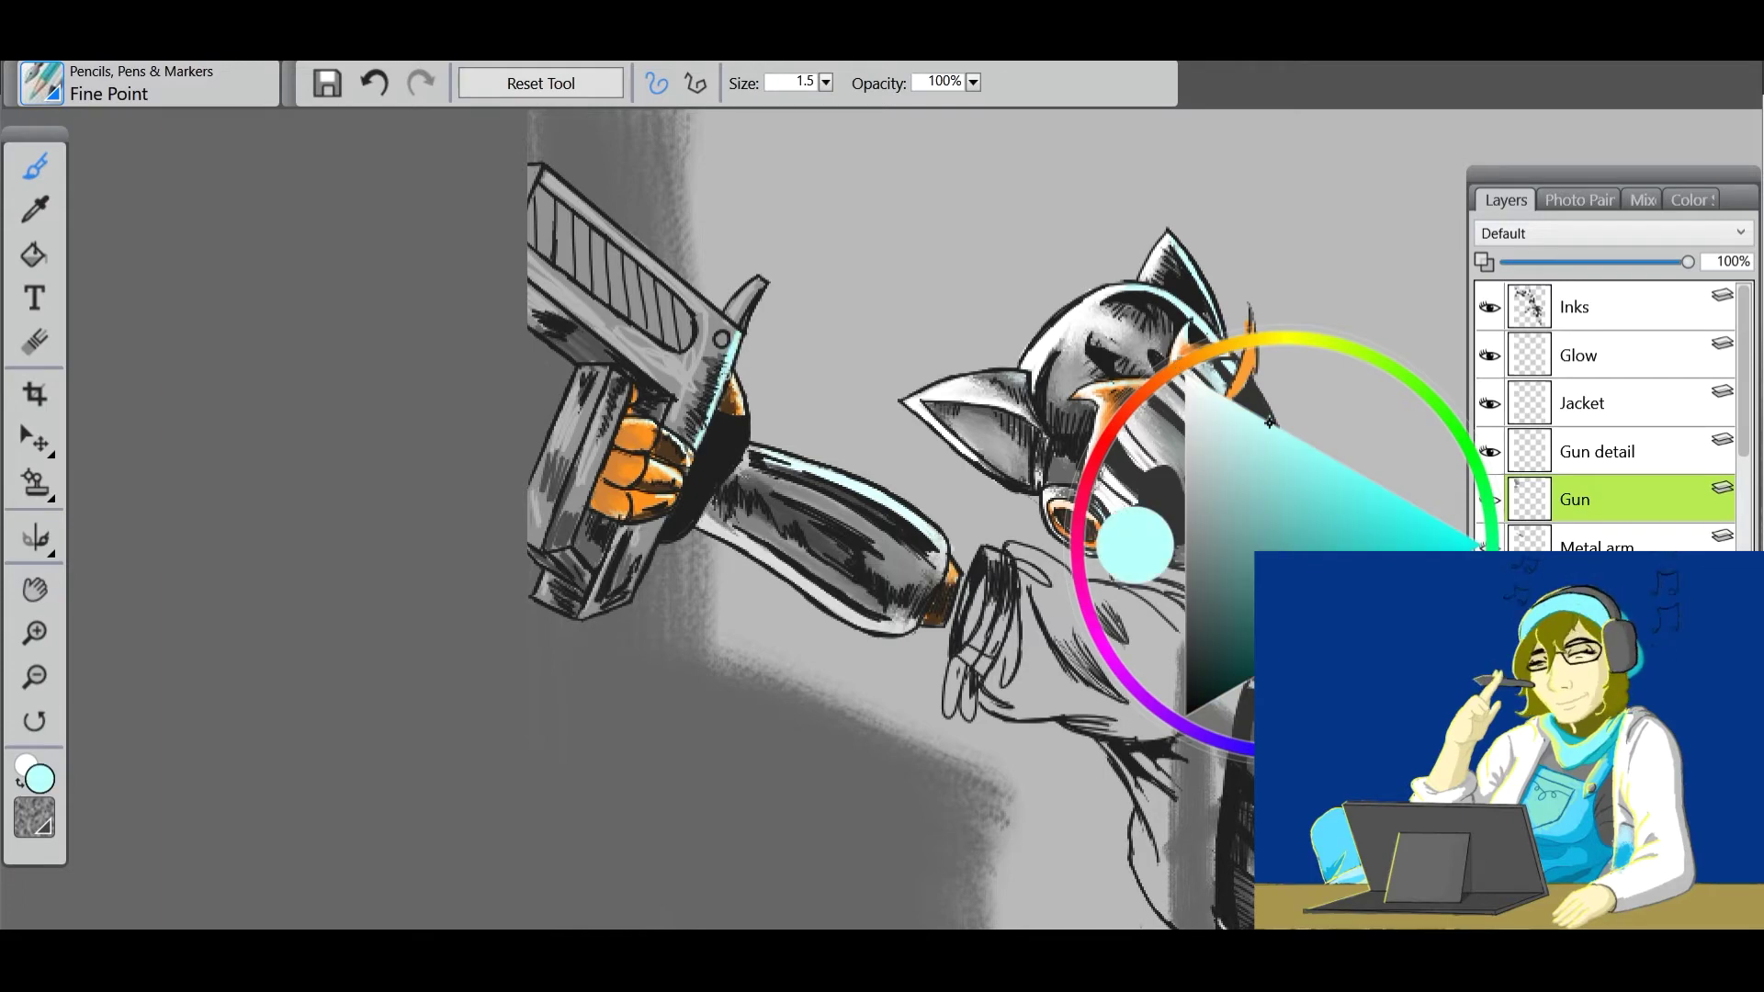
{"action": "left_click_drag", "start_coordinate": [1268, 422], "coordinate": [1186, 569]}
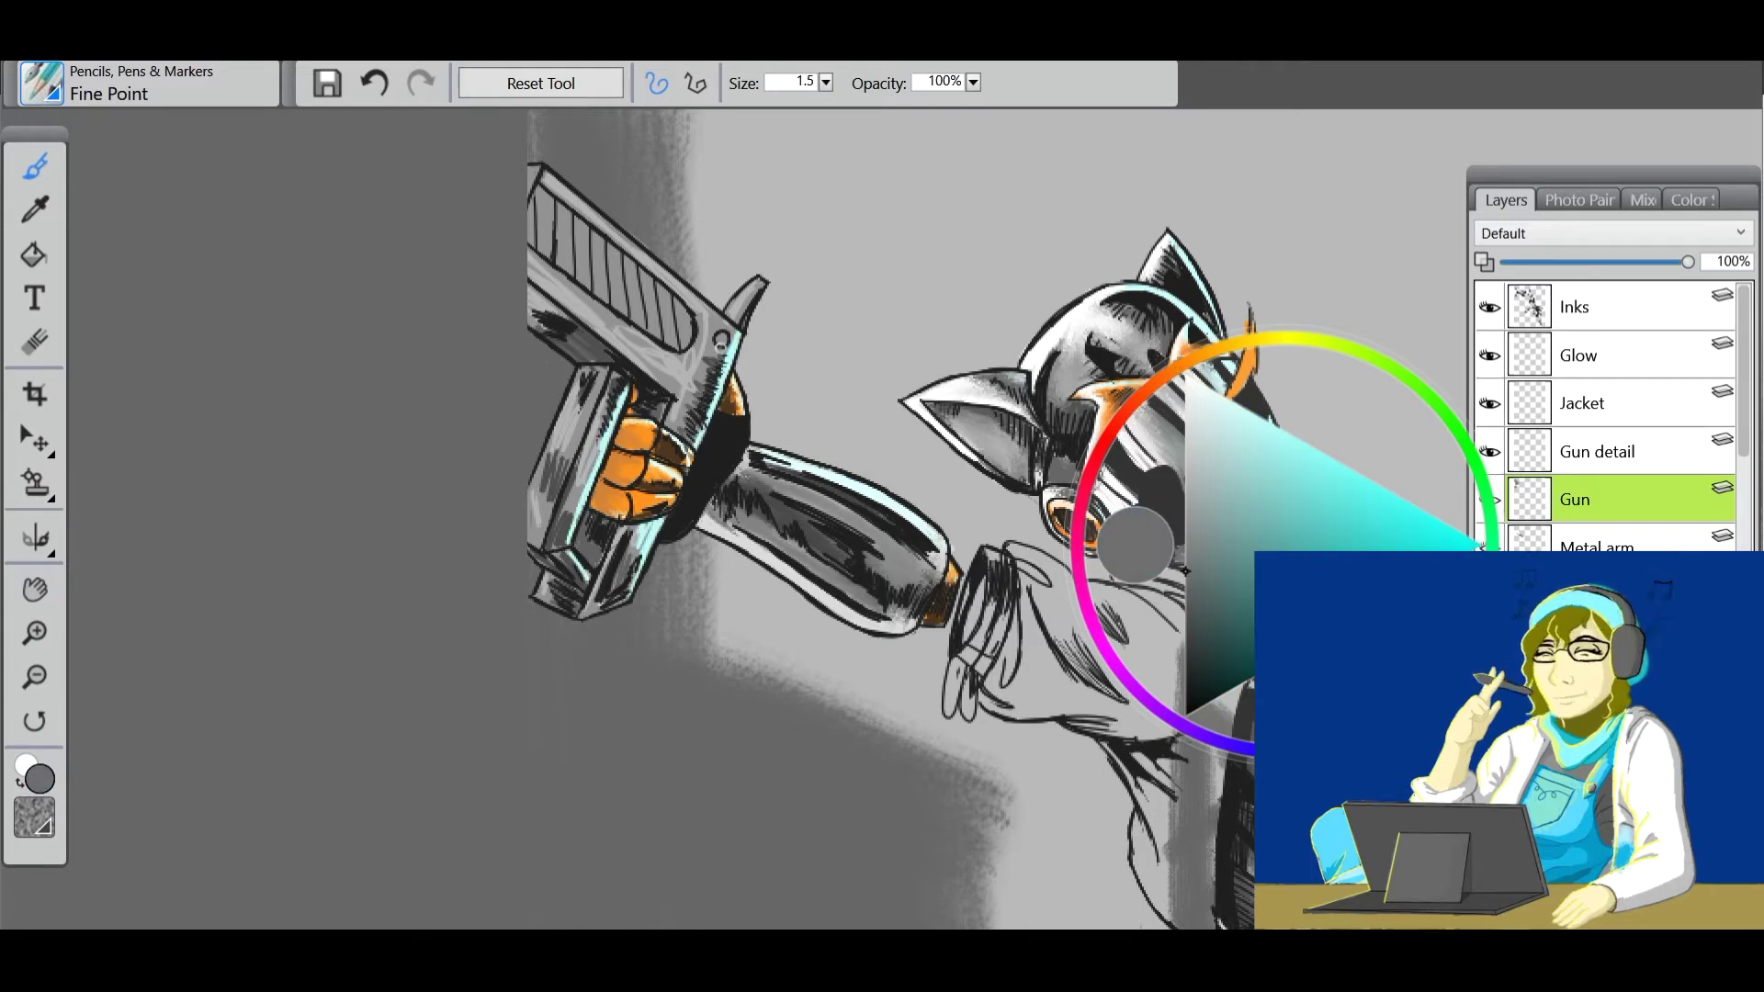
{"action": "key", "text": "ctrl+b"}
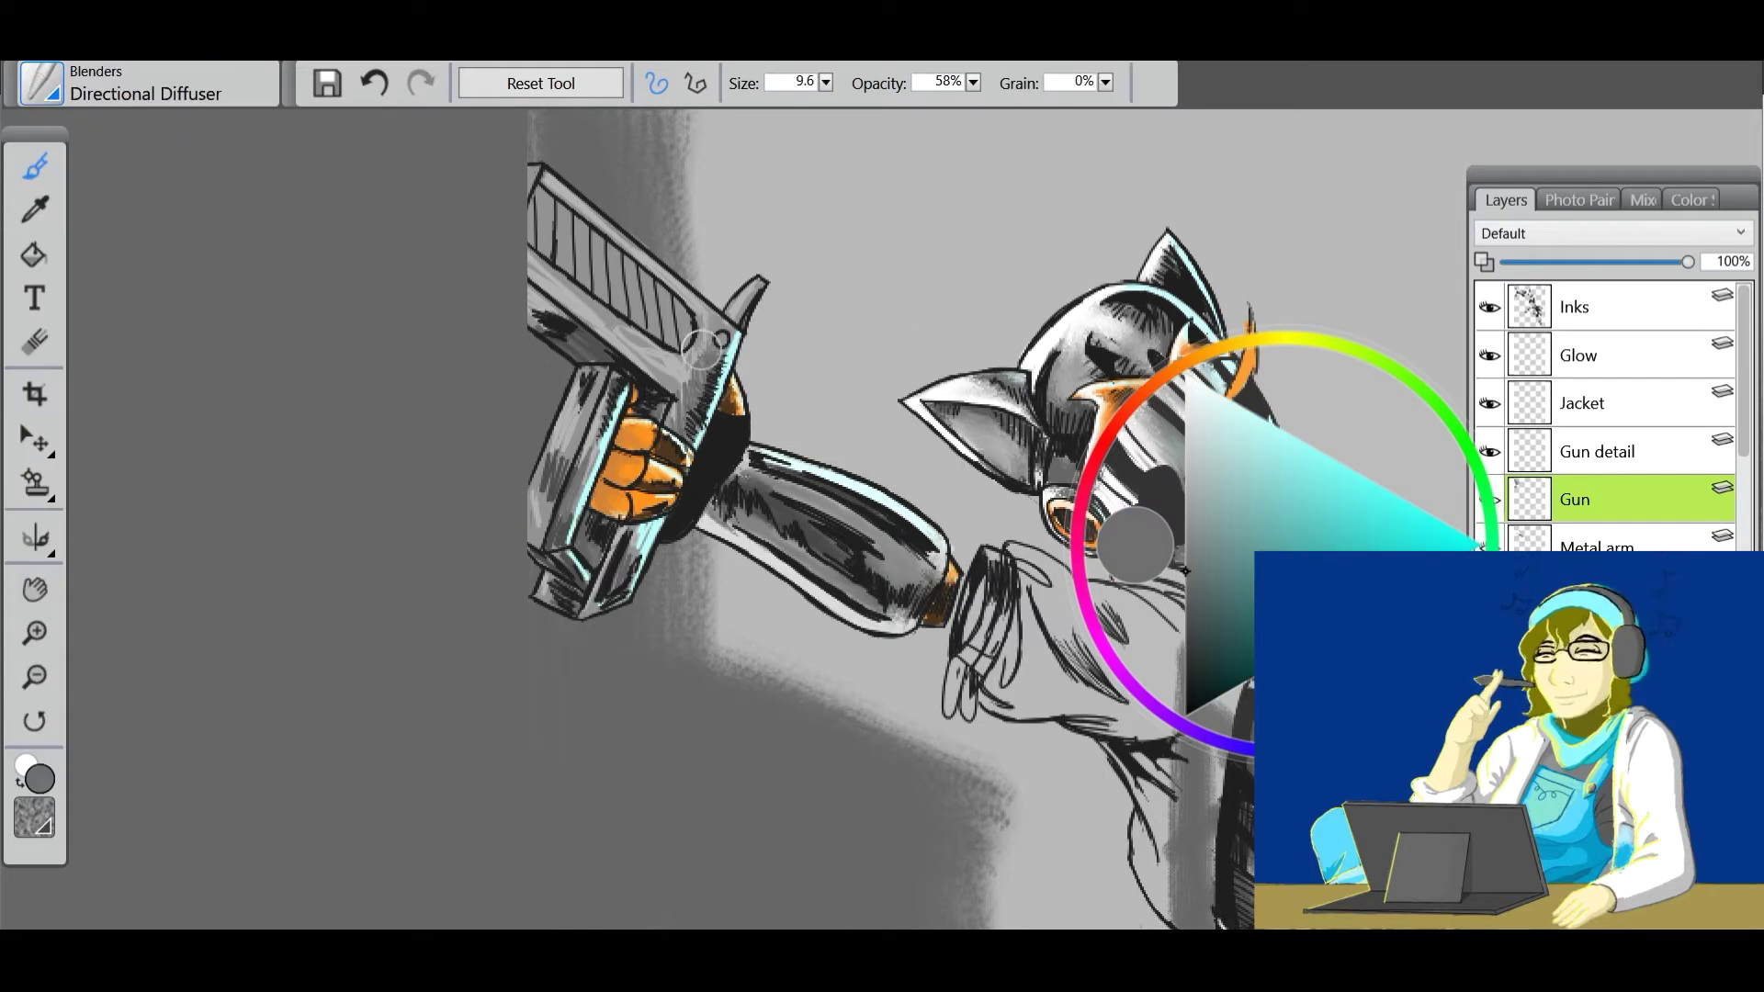
{"action": "mouse_move", "coordinate": [698, 358]}
{"action": "left_mouse_down"}
{"action": "mouse_move", "coordinate": [680, 411]}
{"action": "mouse_move", "coordinate": [599, 381]}
{"action": "mouse_move", "coordinate": [542, 529]}
{"action": "mouse_move", "coordinate": [599, 406]}
{"action": "mouse_move", "coordinate": [571, 598]}
{"action": "left_mouse_up"}
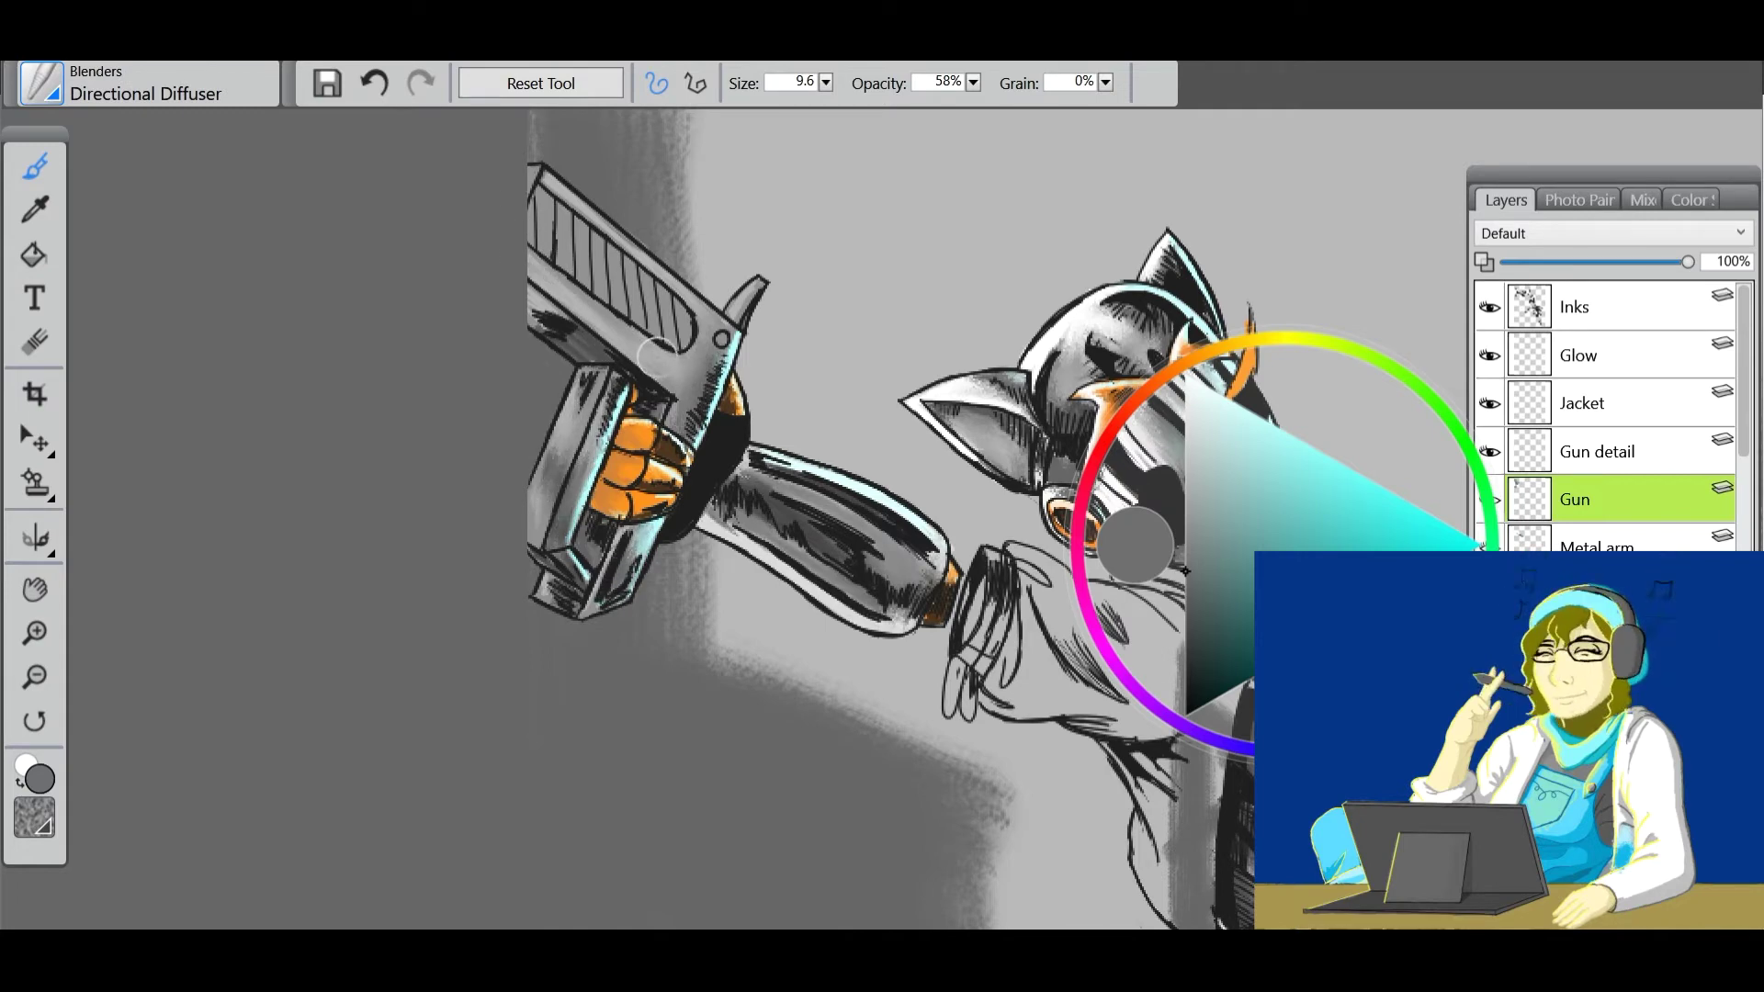
Add white Fine Point highlights to the gun and soften them with the Directional Diffuser.
{"action": "key", "text": "shift+s"}
{"action": "key", "text": "ctrl+b"}
{"action": "left_click", "coordinate": [89, 147]}
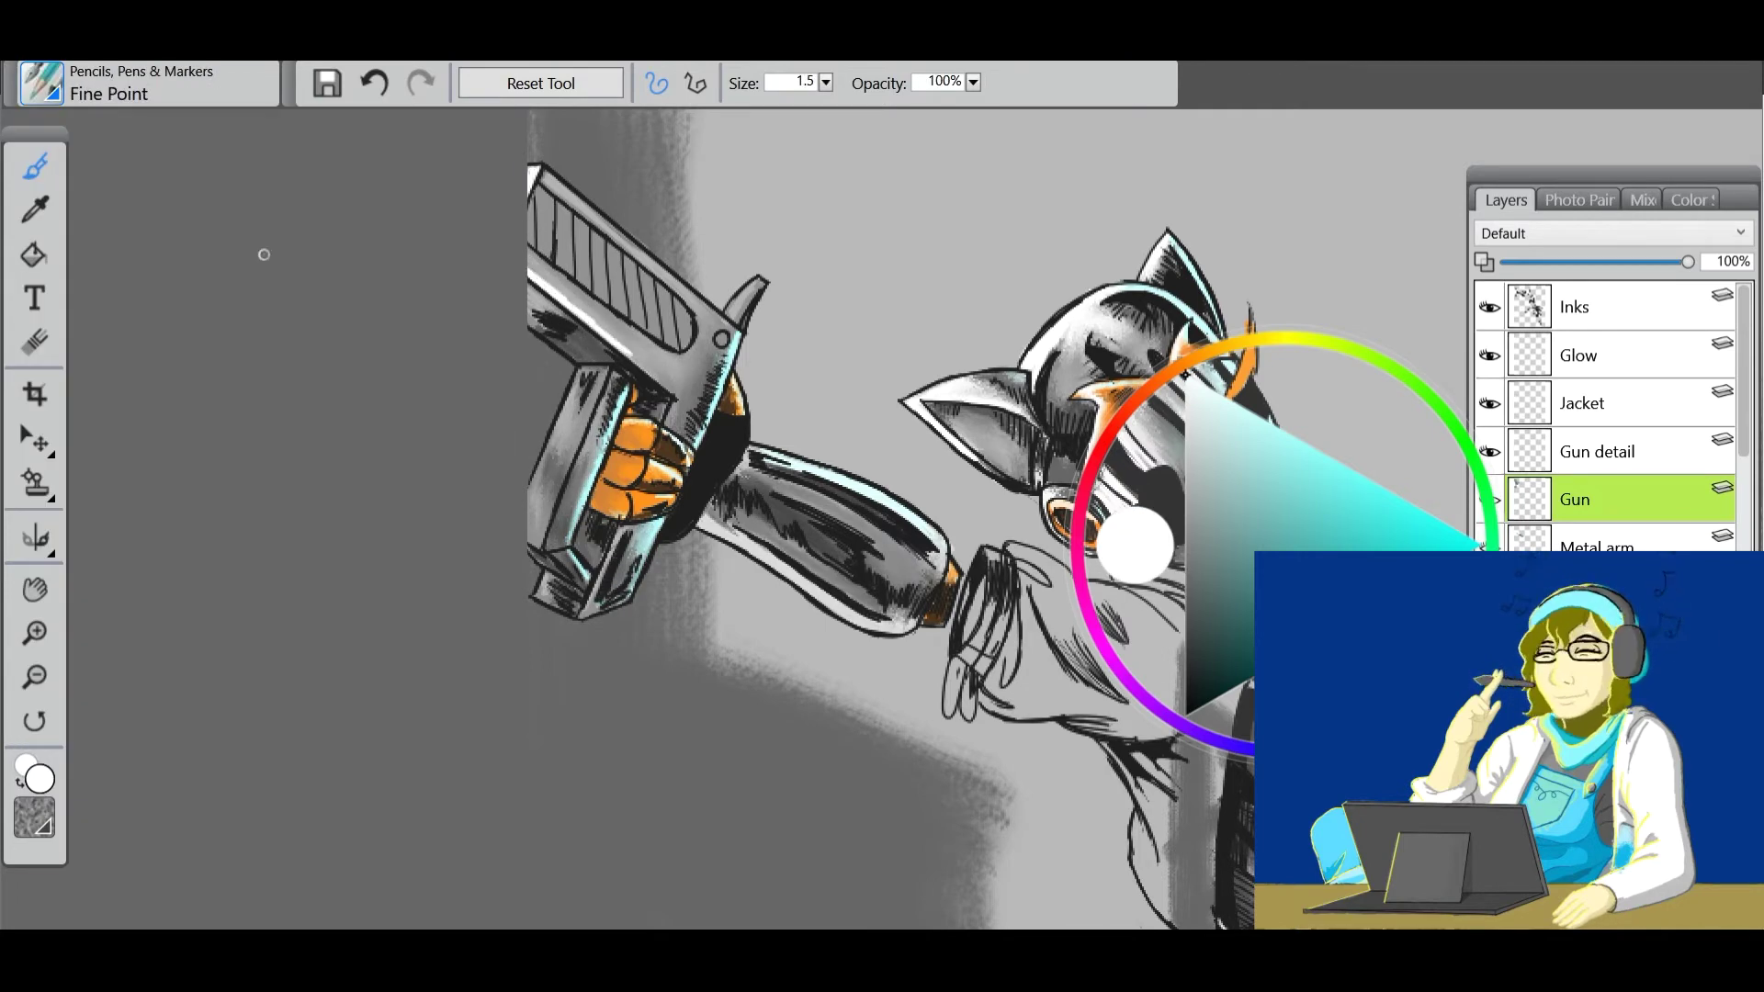
{"action": "mouse_move", "coordinate": [47, 94]}
{"action": "left_mouse_down"}
{"action": "mouse_move", "coordinate": [454, 87]}
{"action": "mouse_move", "coordinate": [47, 90]}
{"action": "mouse_move", "coordinate": [786, 106]}
{"action": "mouse_move", "coordinate": [26, 92]}
{"action": "mouse_move", "coordinate": [1232, 85]}
{"action": "mouse_move", "coordinate": [36, 88]}
{"action": "left_mouse_up"}
{"action": "left_click", "coordinate": [41, 83]}
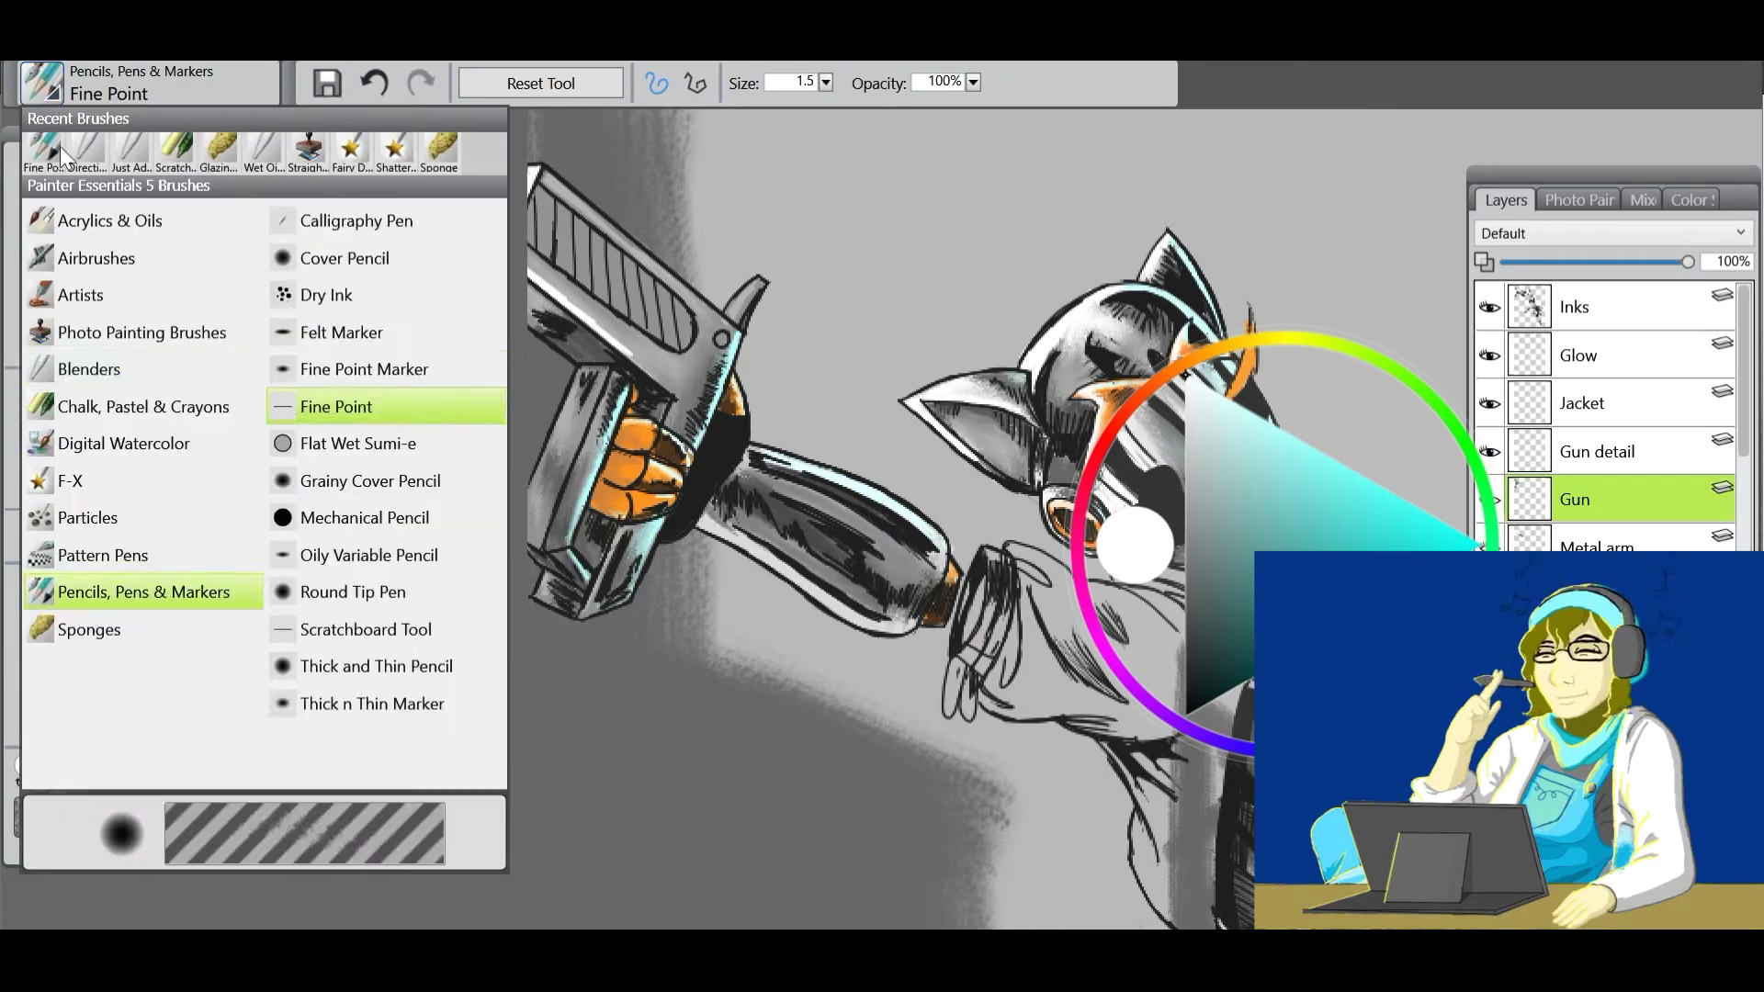
{"action": "left_click", "coordinate": [88, 147]}
{"action": "key", "text": "slash"}
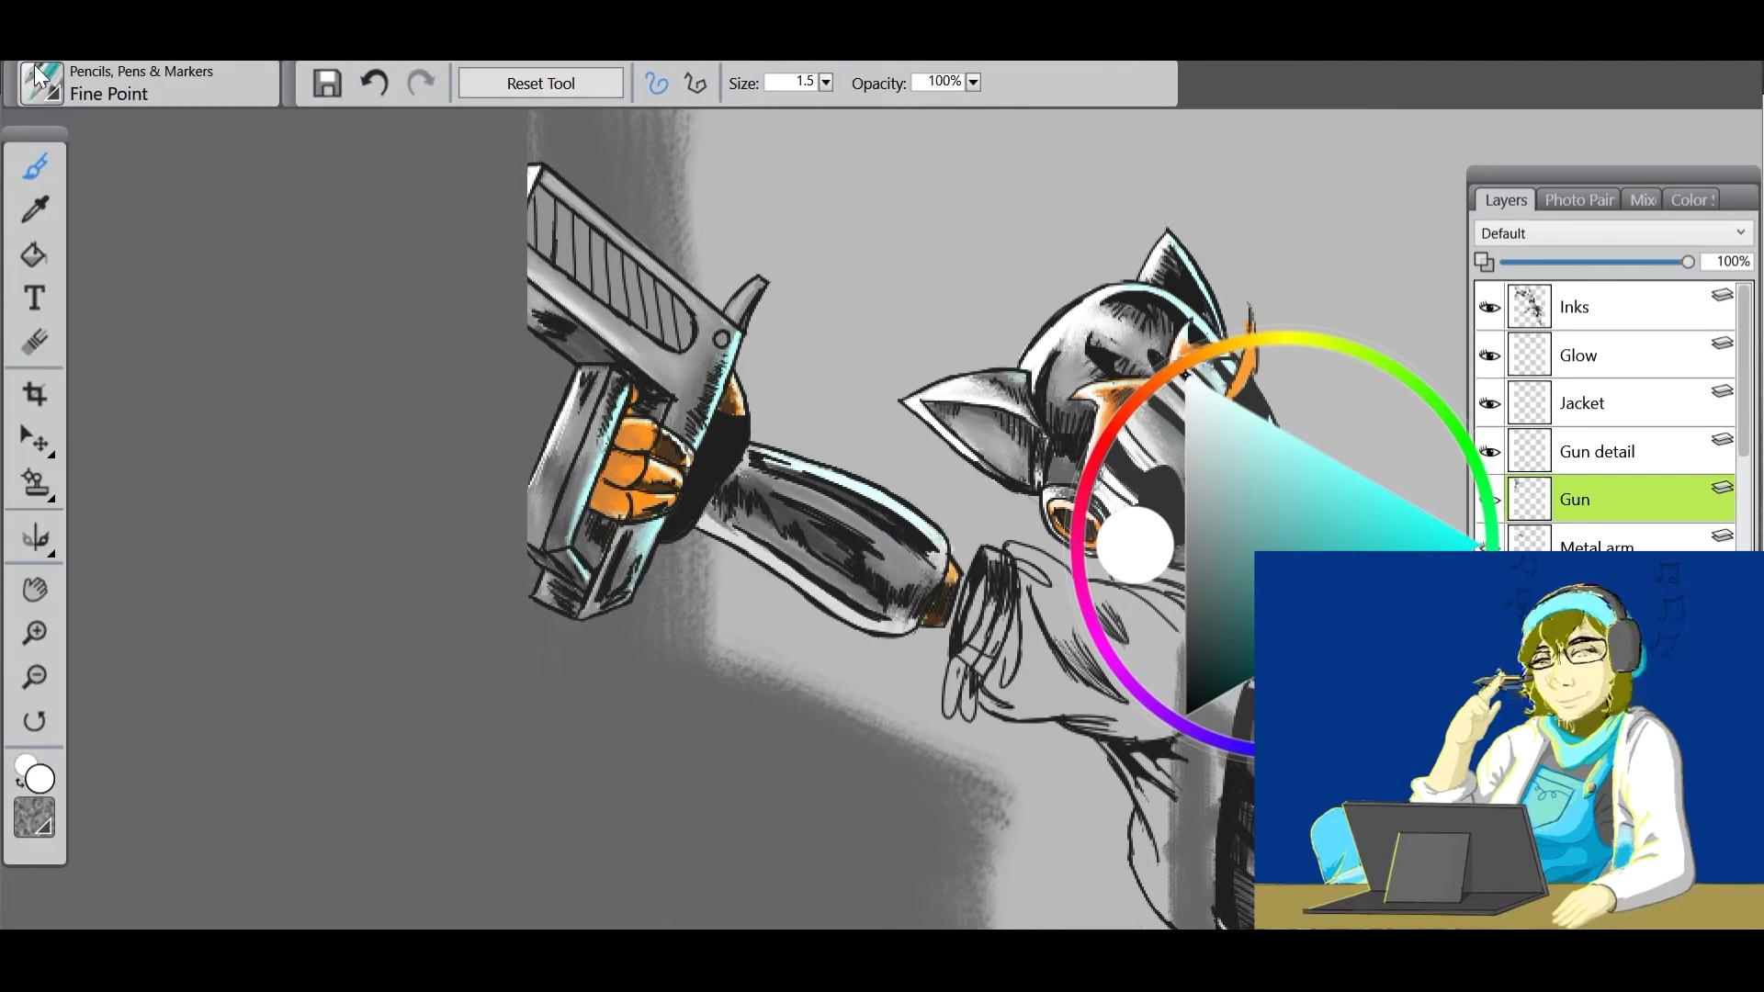
{"action": "key", "text": "slash"}
{"action": "left_click_drag", "start_coordinate": [543, 510], "coordinate": [606, 588]}
Colour the gun's ribbed panel orange with brown shading on the Gun detail layer, and blend it with the Directional Diffuser.
{"action": "left_click", "coordinate": [1597, 451]}
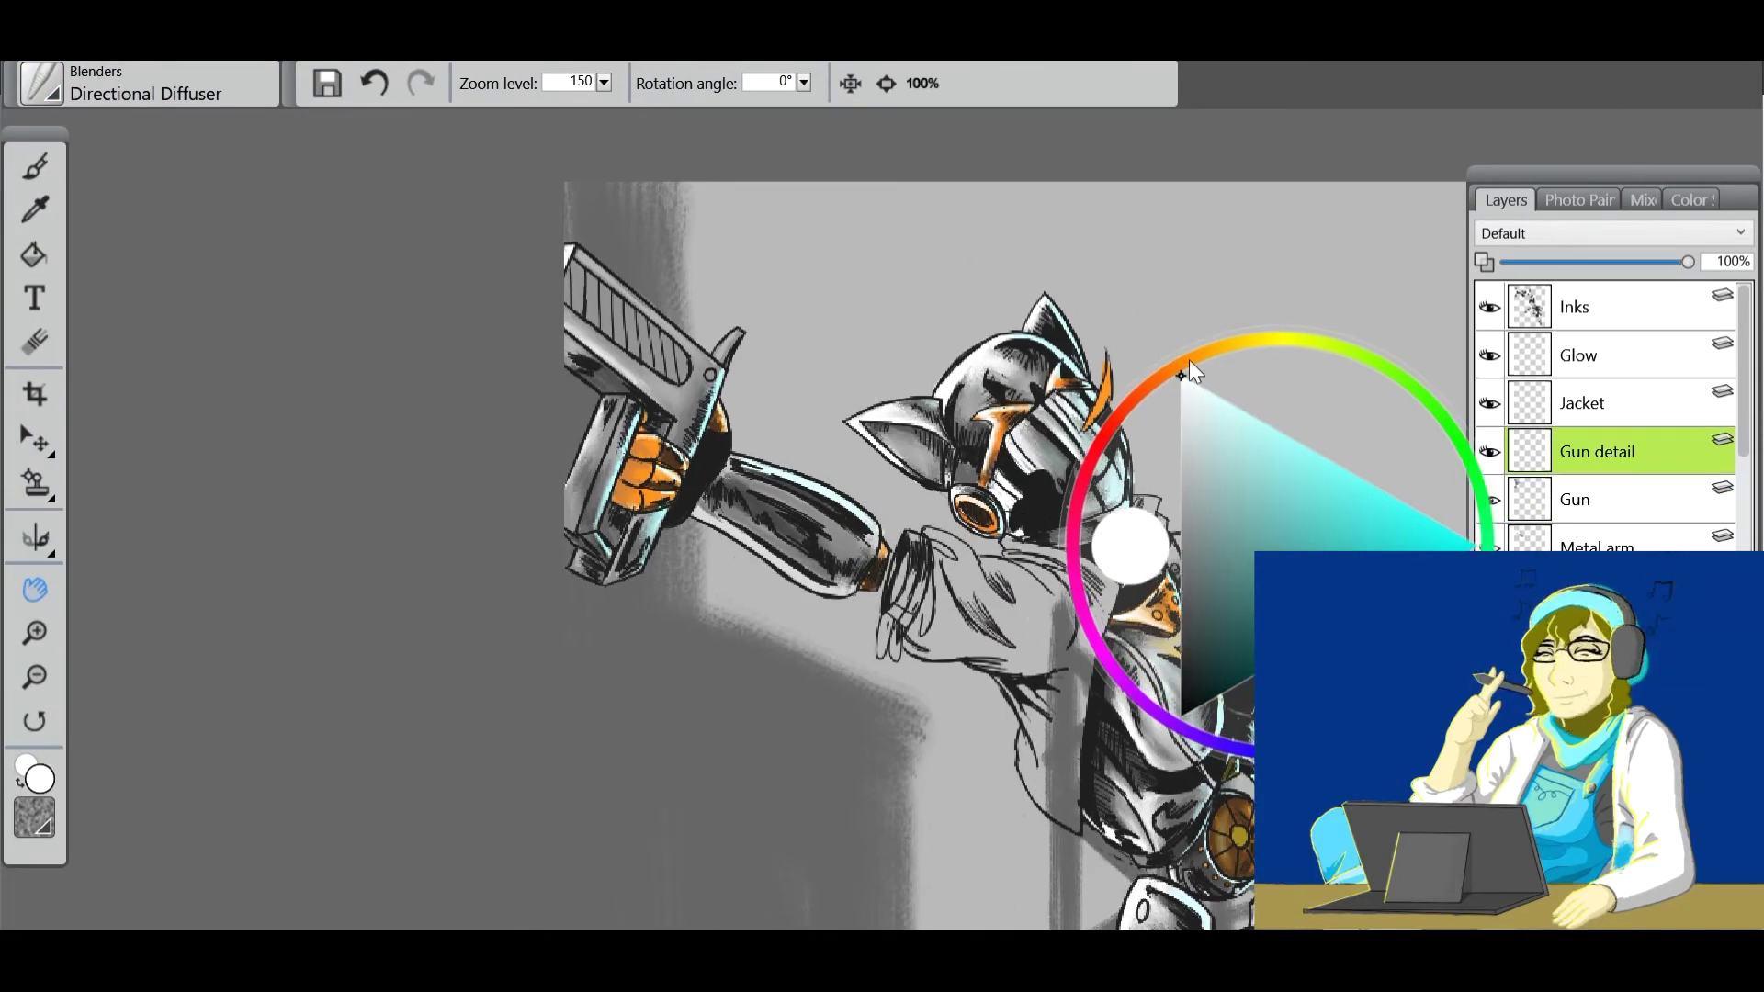
{"action": "left_click", "coordinate": [671, 344], "text": "alt"}
{"action": "key", "text": "slash"}
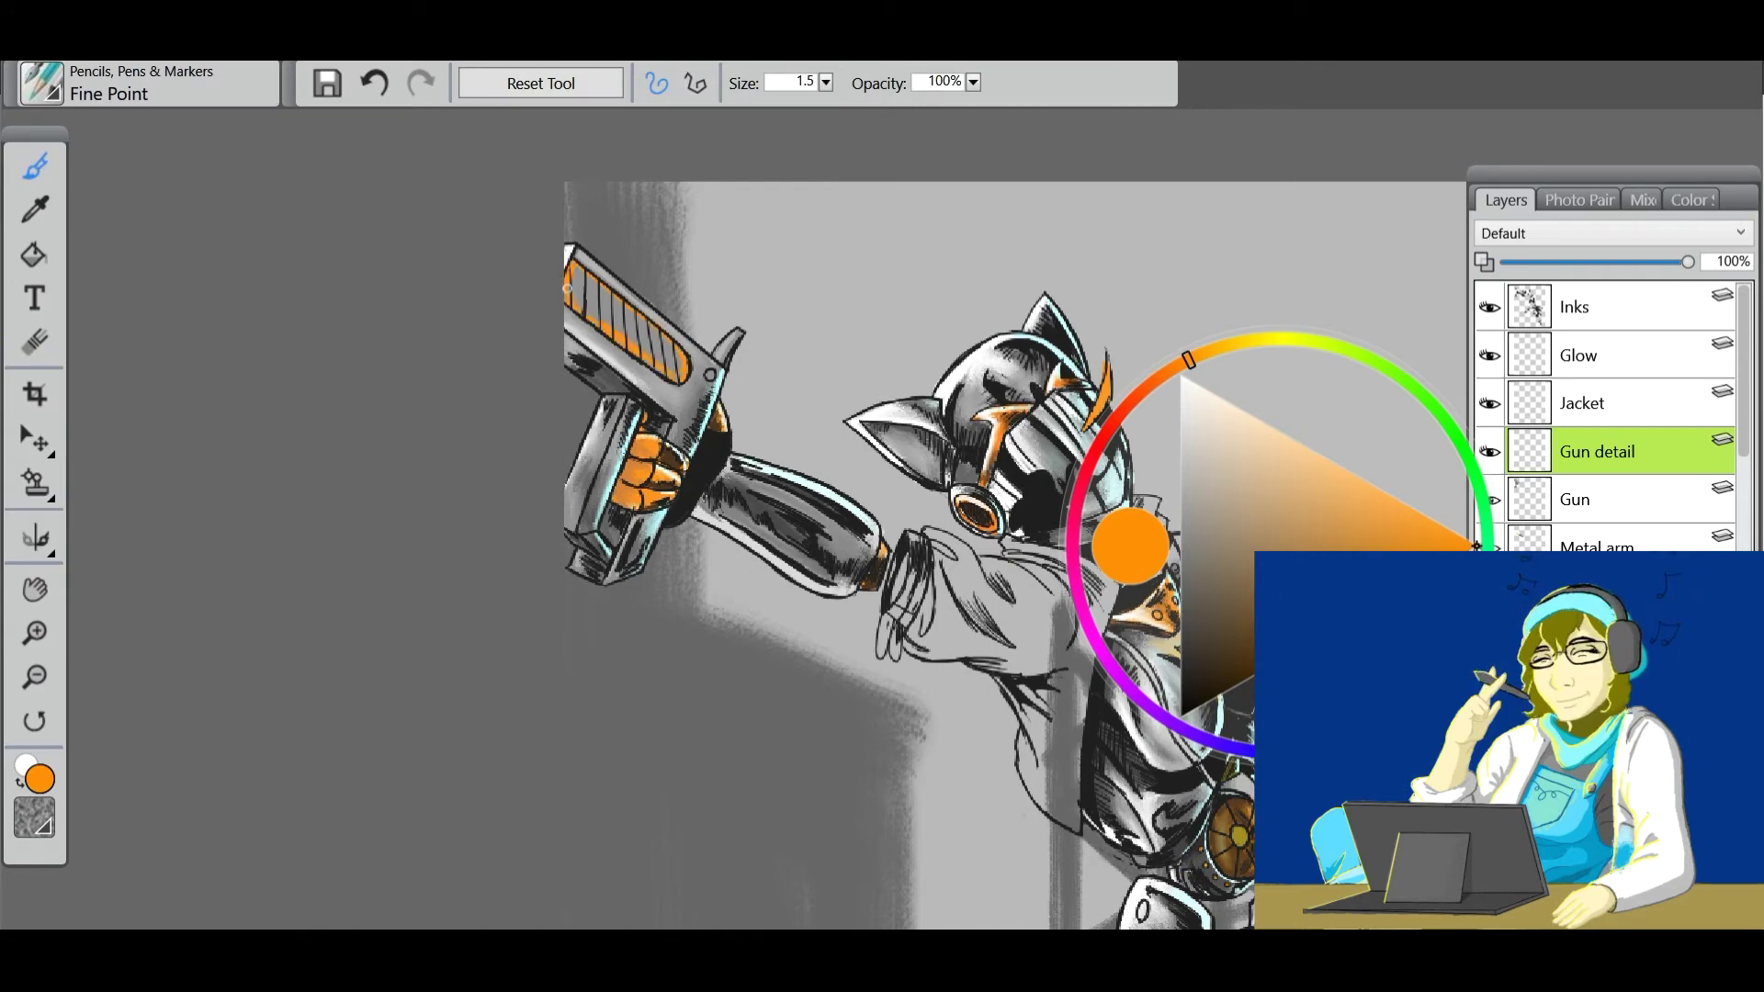
{"action": "left_click", "coordinate": [671, 363], "text": "alt"}
{"action": "key", "text": "slash"}
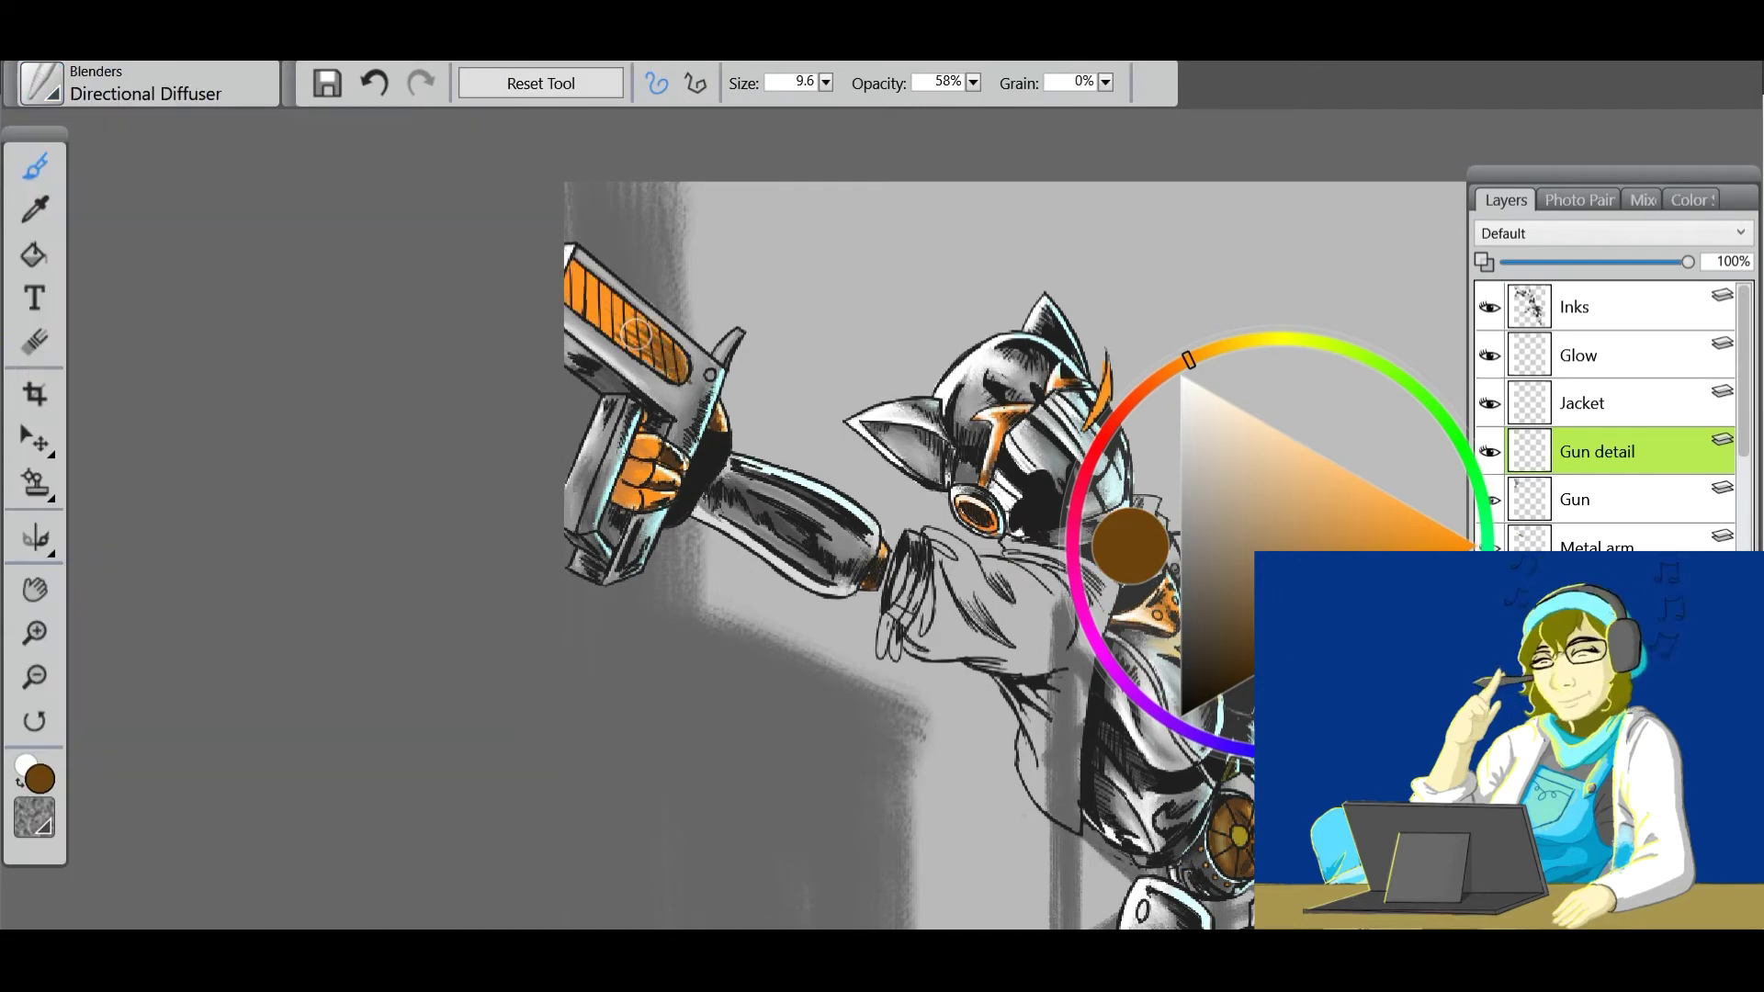
Outline and fill the jacket with olive green on the Jacket layer, and shade its folds in darker green.
{"action": "left_click", "coordinate": [1581, 403]}
{"action": "key", "text": "g"}
{"action": "key", "text": "ctrl+alt+0"}
{"action": "left_click", "coordinate": [1372, 360]}
{"action": "left_click", "coordinate": [1282, 525]}
{"action": "scroll", "coordinate": [1075, 360], "scroll_direction": "up", "scroll_amount": 2}
{"action": "key", "text": "slash"}
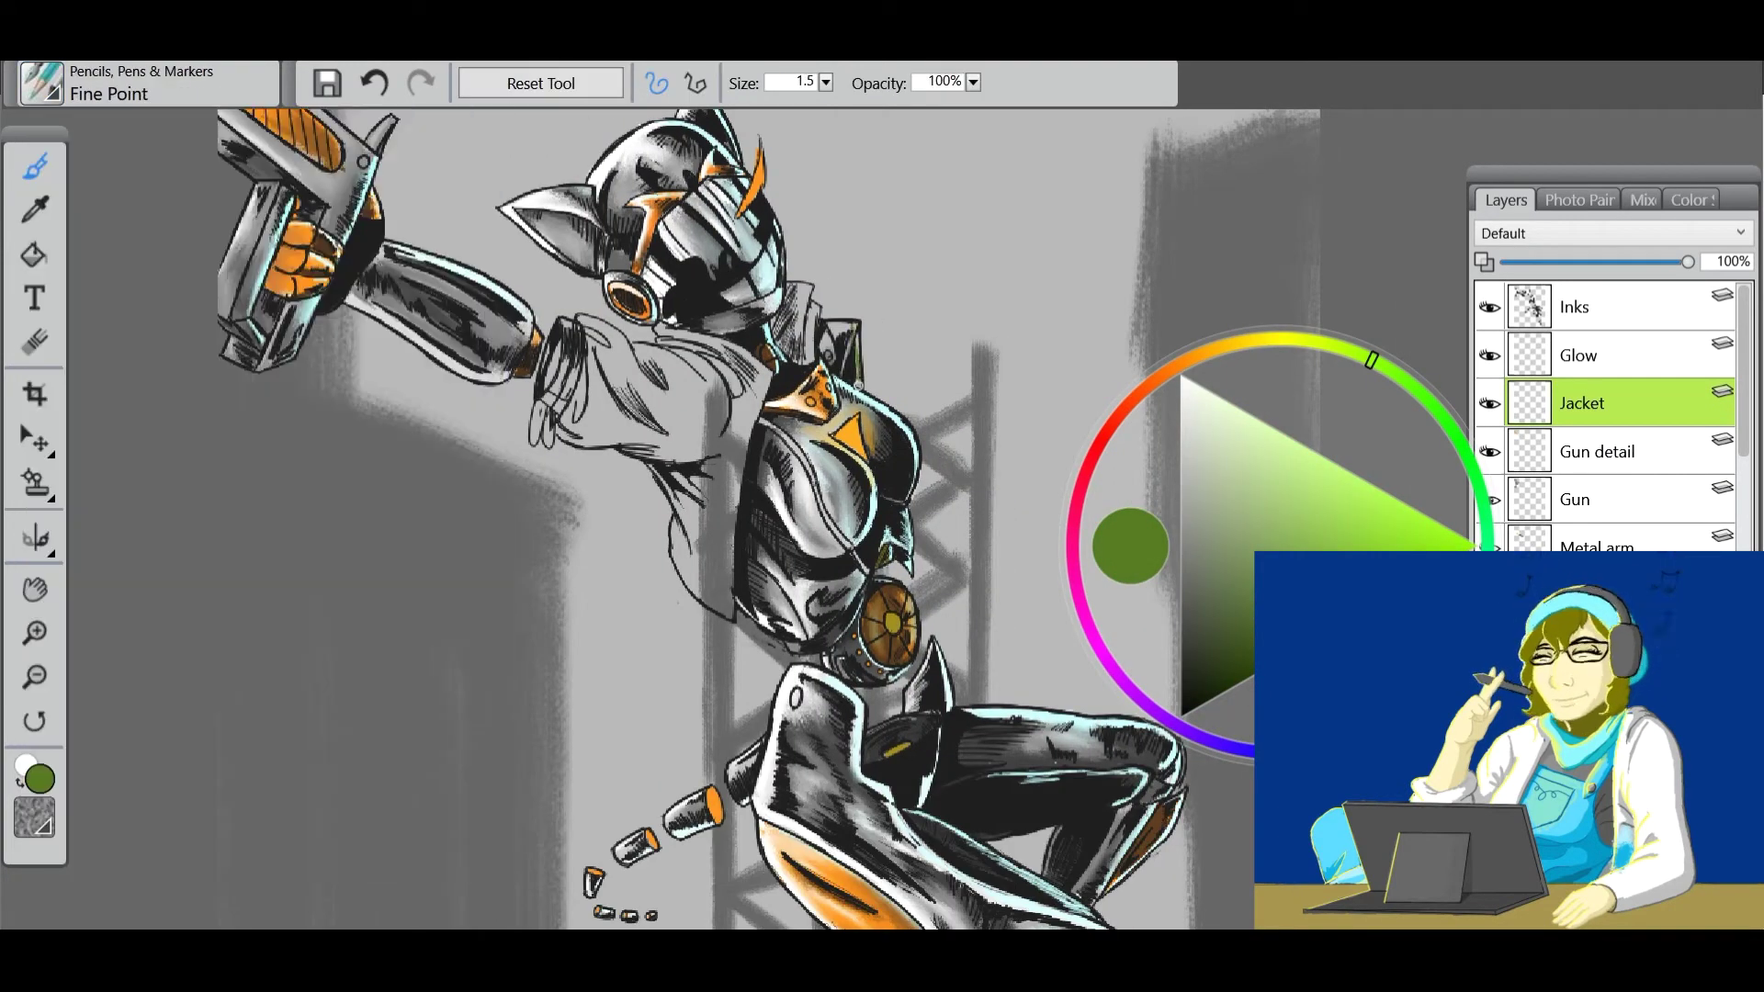
{"action": "mouse_move", "coordinate": [836, 349]}
{"action": "left_mouse_down"}
{"action": "mouse_move", "coordinate": [660, 330]}
{"action": "mouse_move", "coordinate": [768, 375]}
{"action": "mouse_move", "coordinate": [737, 506]}
{"action": "left_mouse_up"}
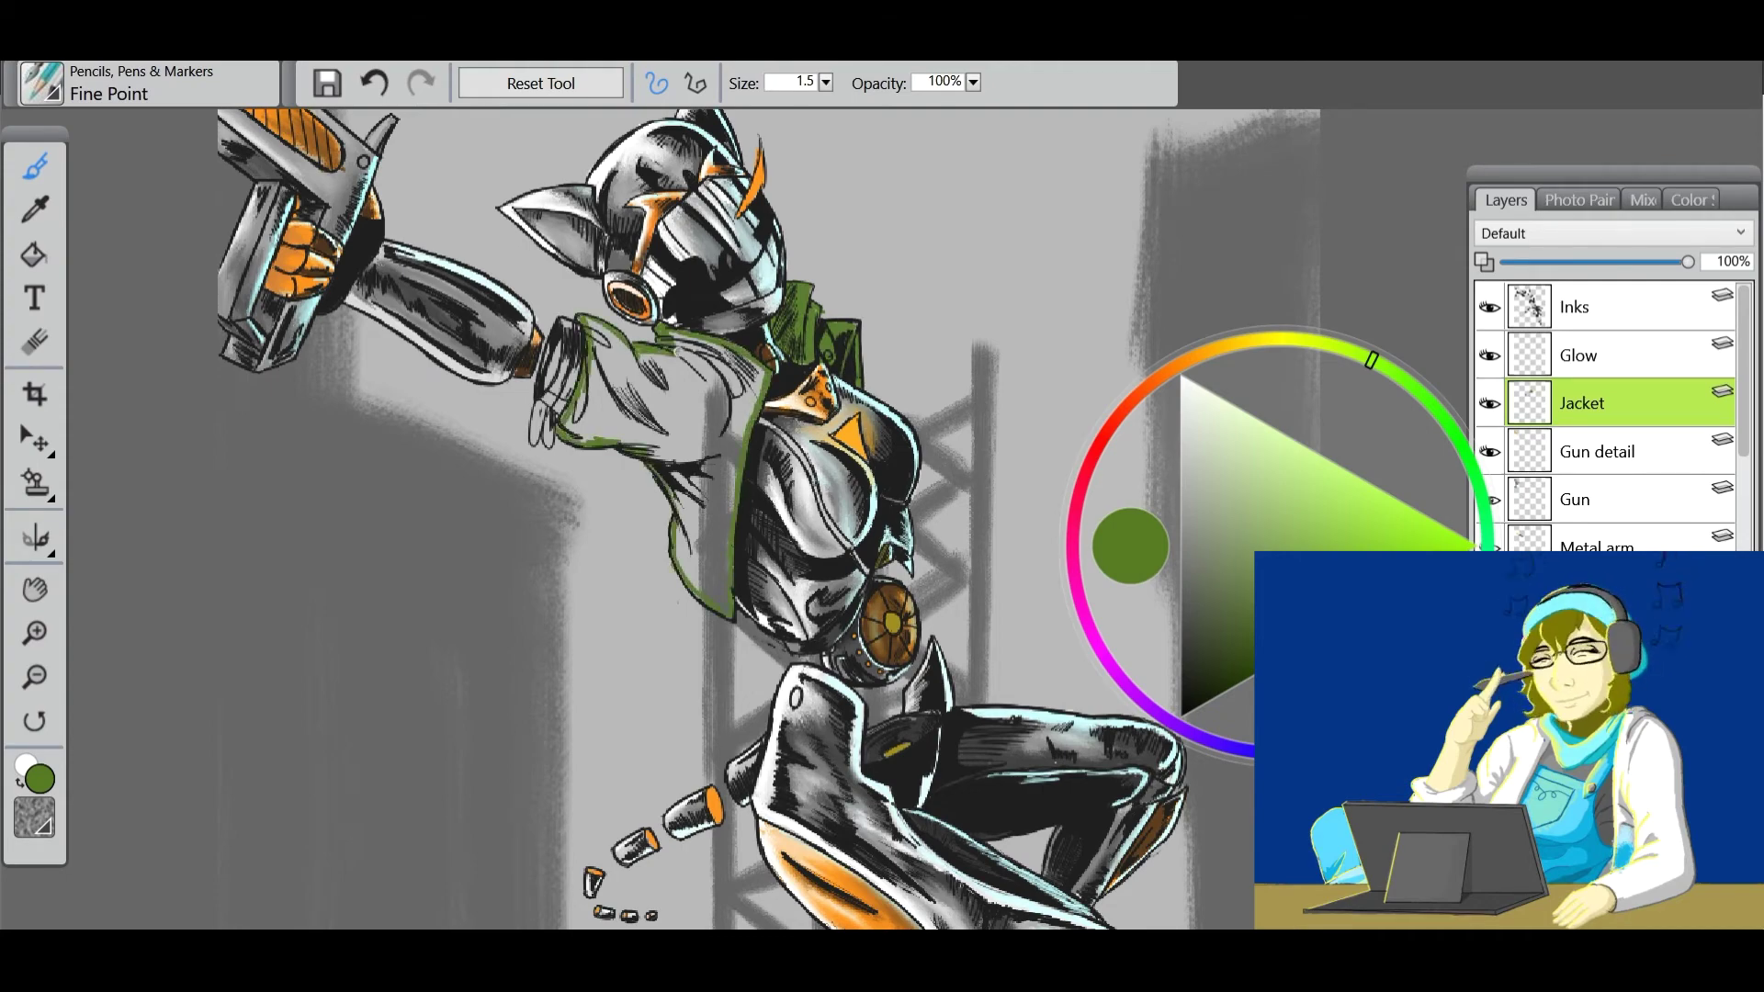
{"action": "left_click", "coordinate": [715, 459]}
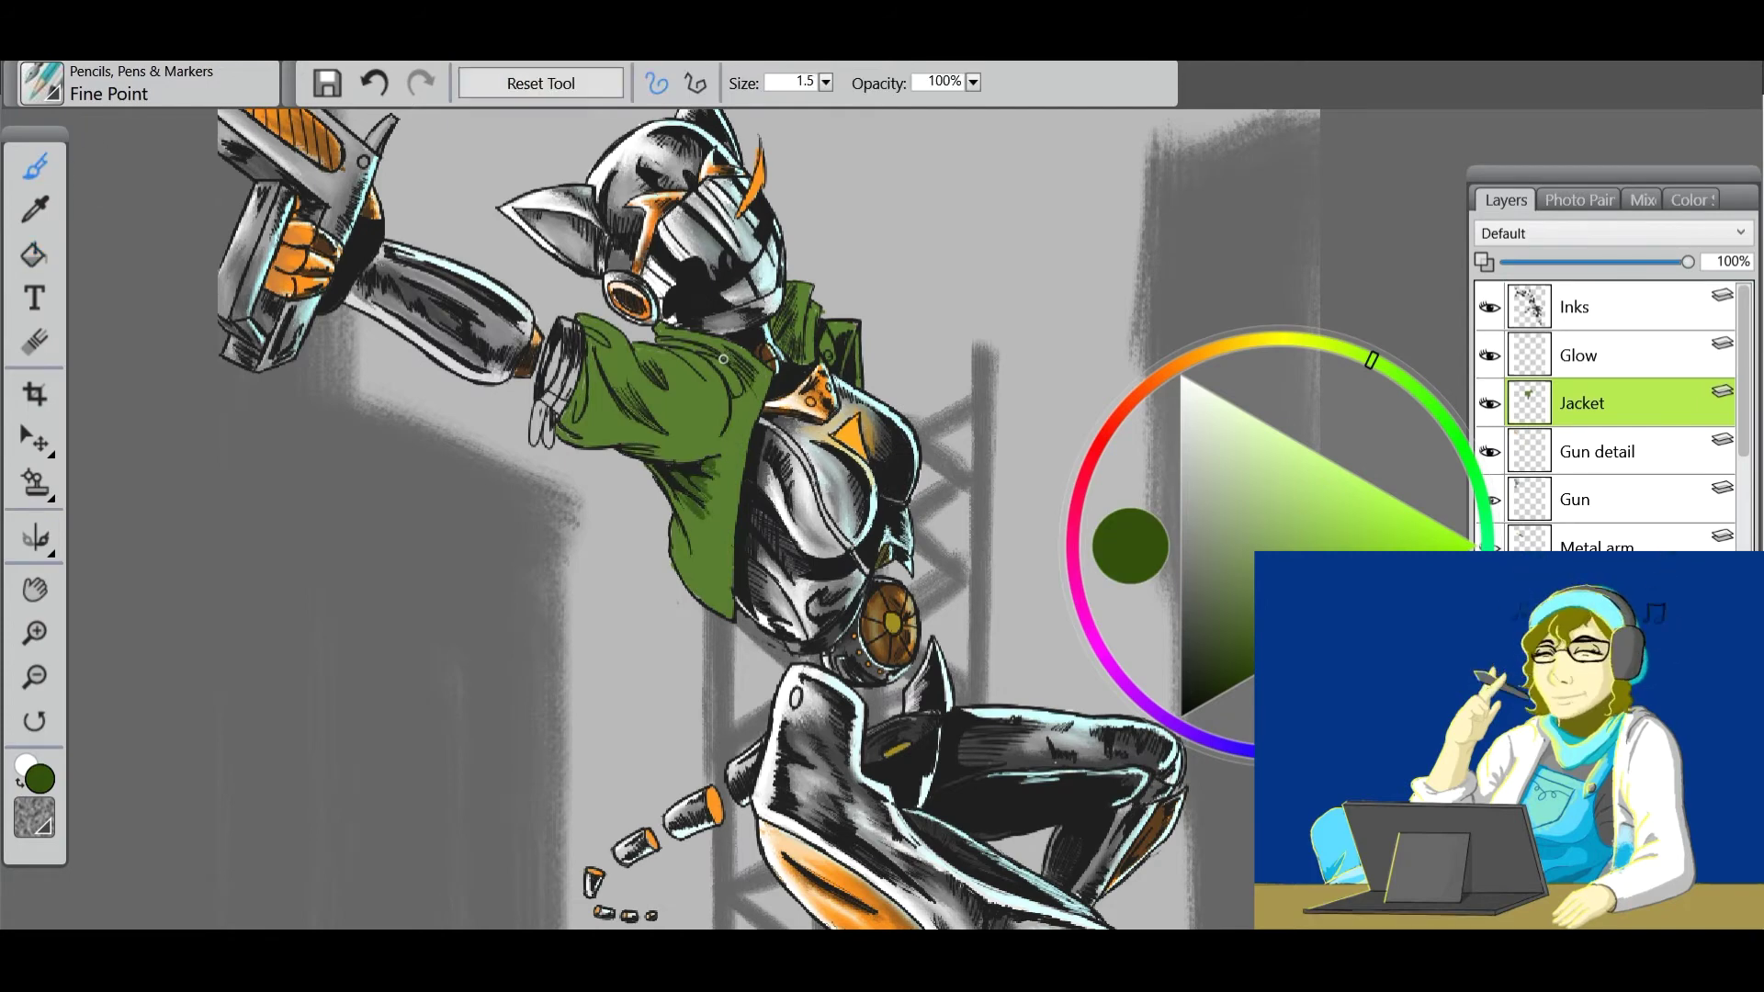
{"action": "left_click", "coordinate": [1223, 692]}
Colour the jacket's sleeve cuff dark grey with pale yellow stripes on the Jacket layer.
{"action": "left_click", "coordinate": [831, 340], "text": "alt"}
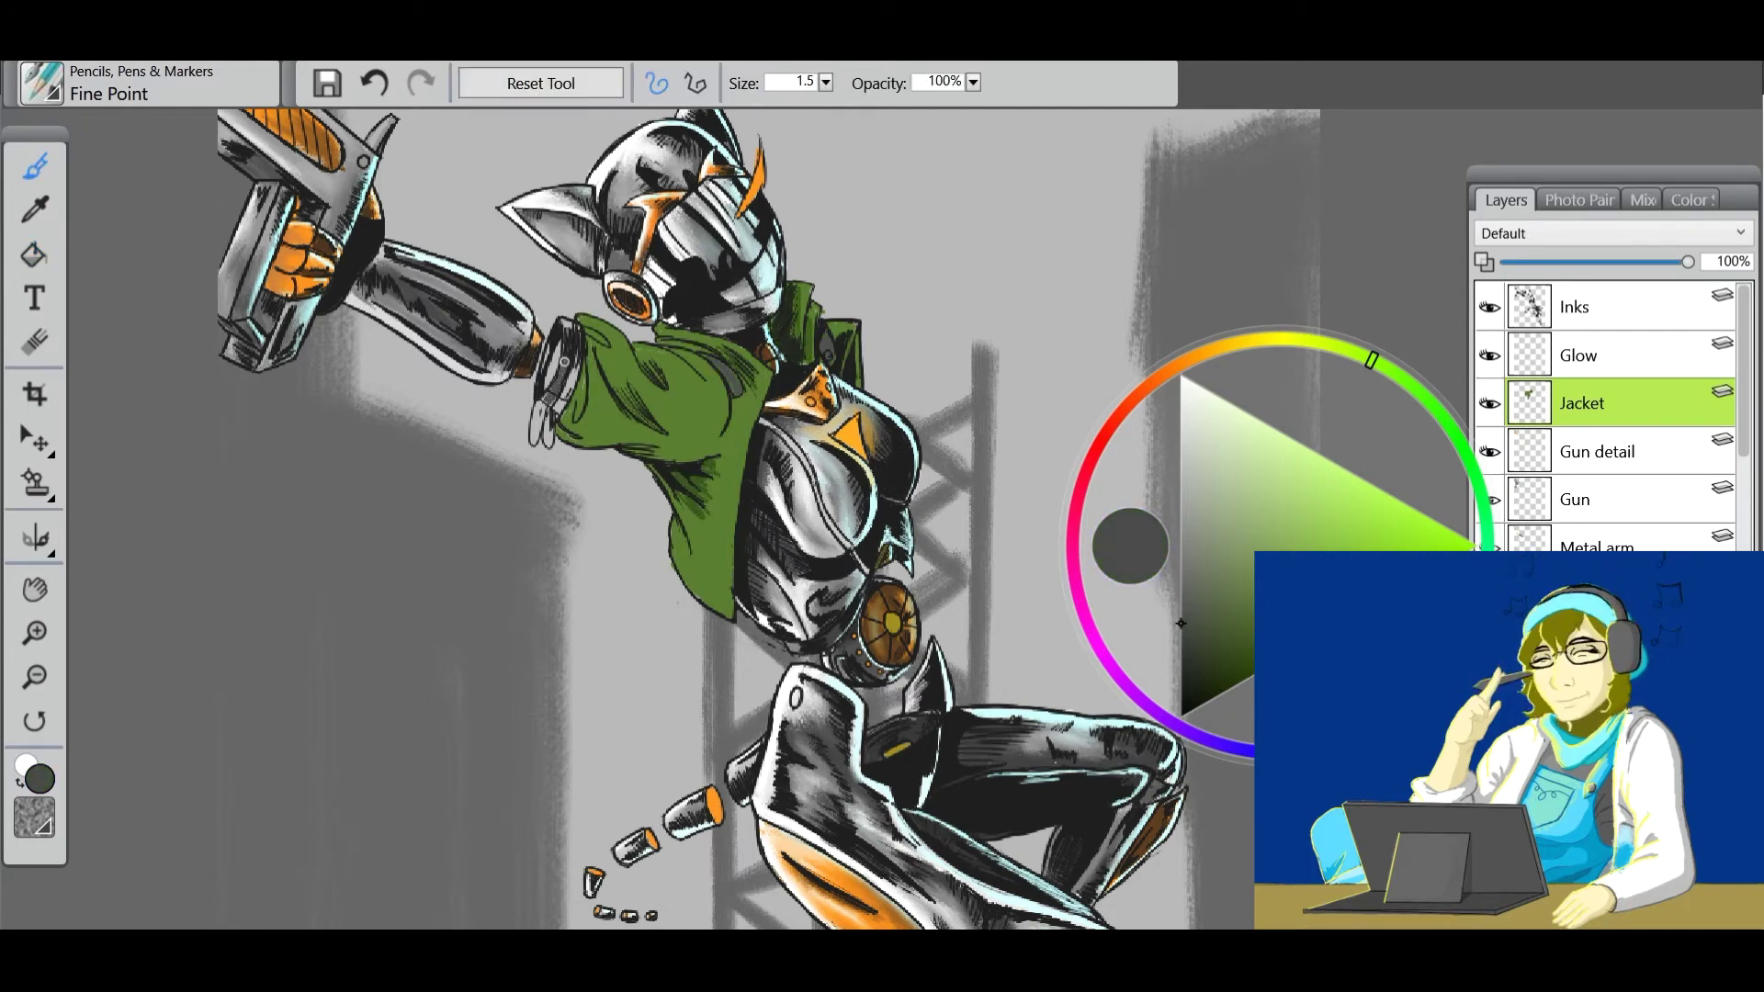
{"action": "left_click", "coordinate": [1273, 339]}
{"action": "left_click", "coordinate": [1323, 457]}
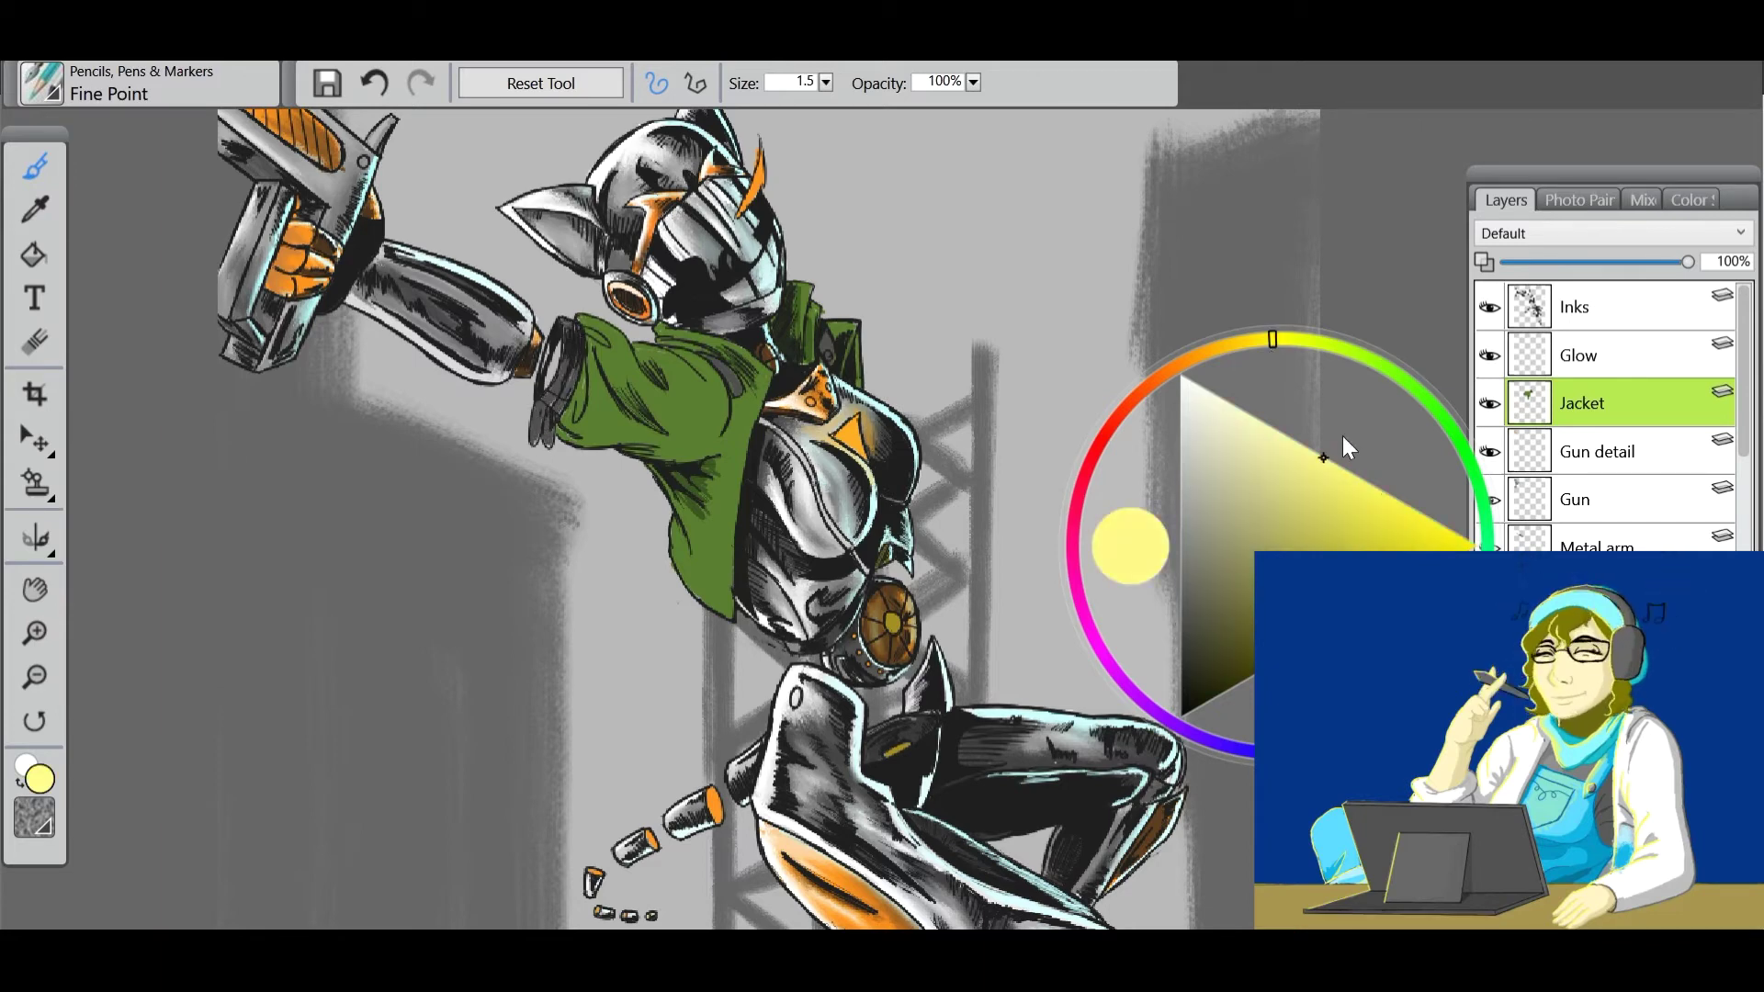
{"action": "left_click", "coordinate": [101, 209], "text": "alt"}
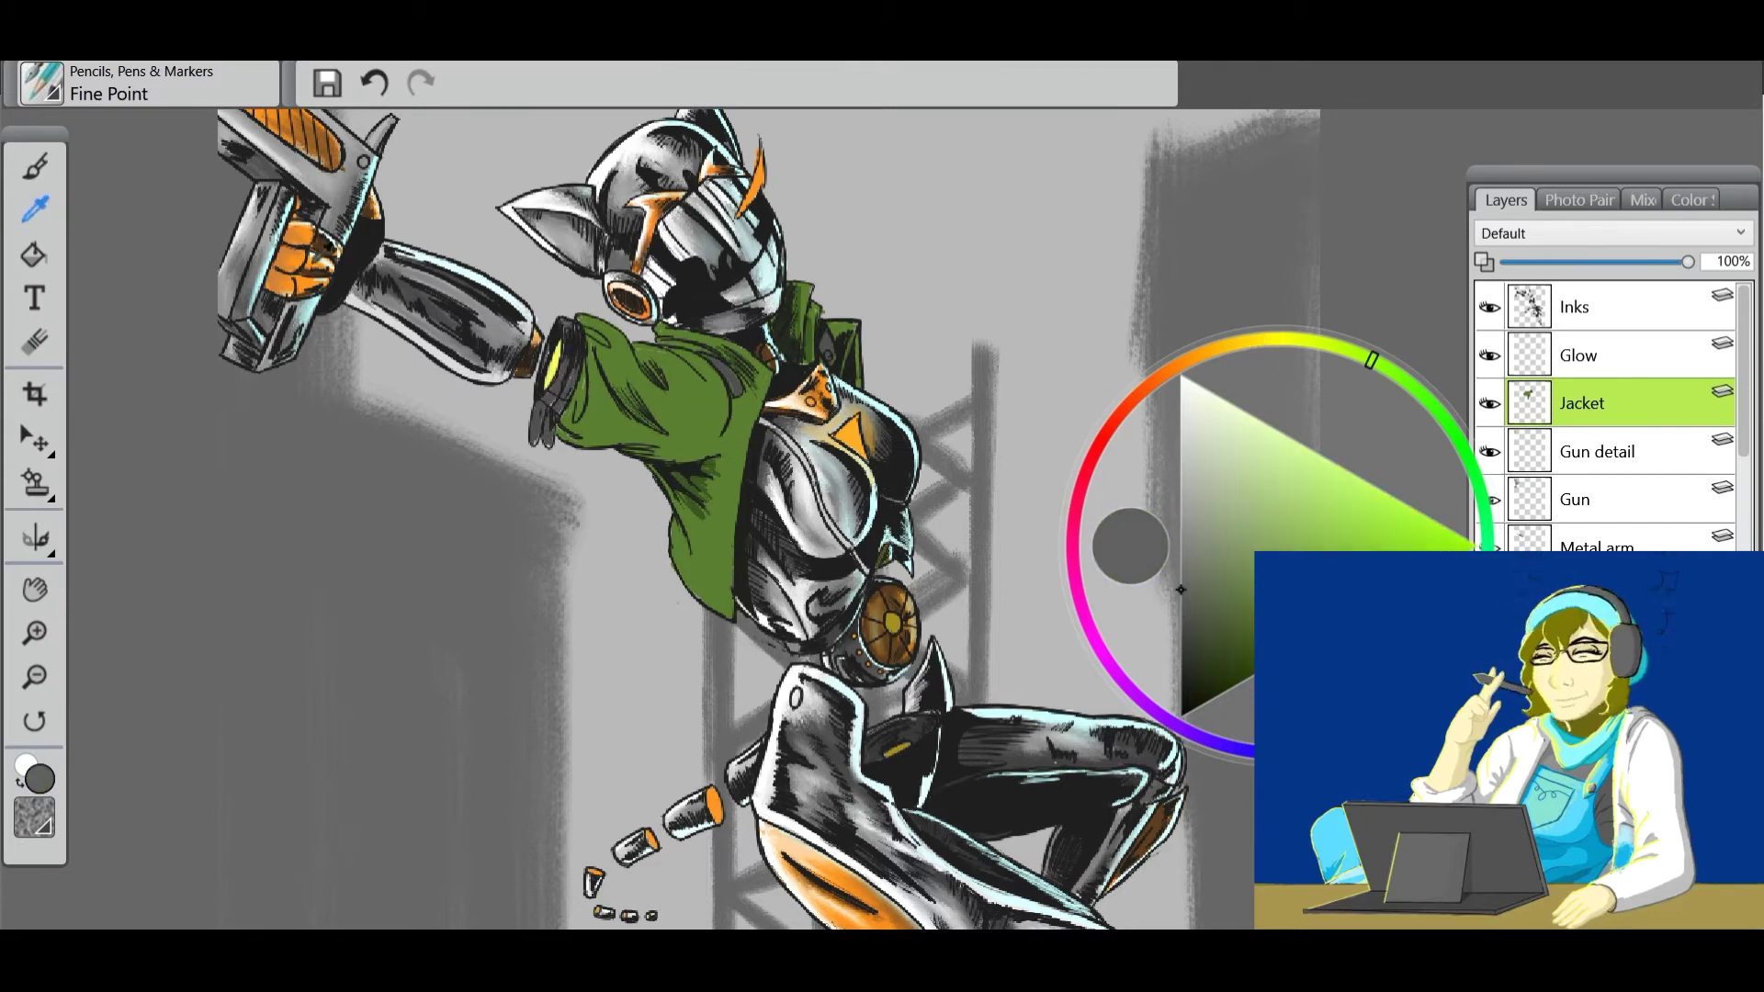
{"action": "left_click", "coordinate": [549, 392], "text": "alt"}
Shade the jacket's folds with darker greens and add pale cyan edge light and light green highlights.
{"action": "left_click", "coordinate": [655, 425], "text": "alt"}
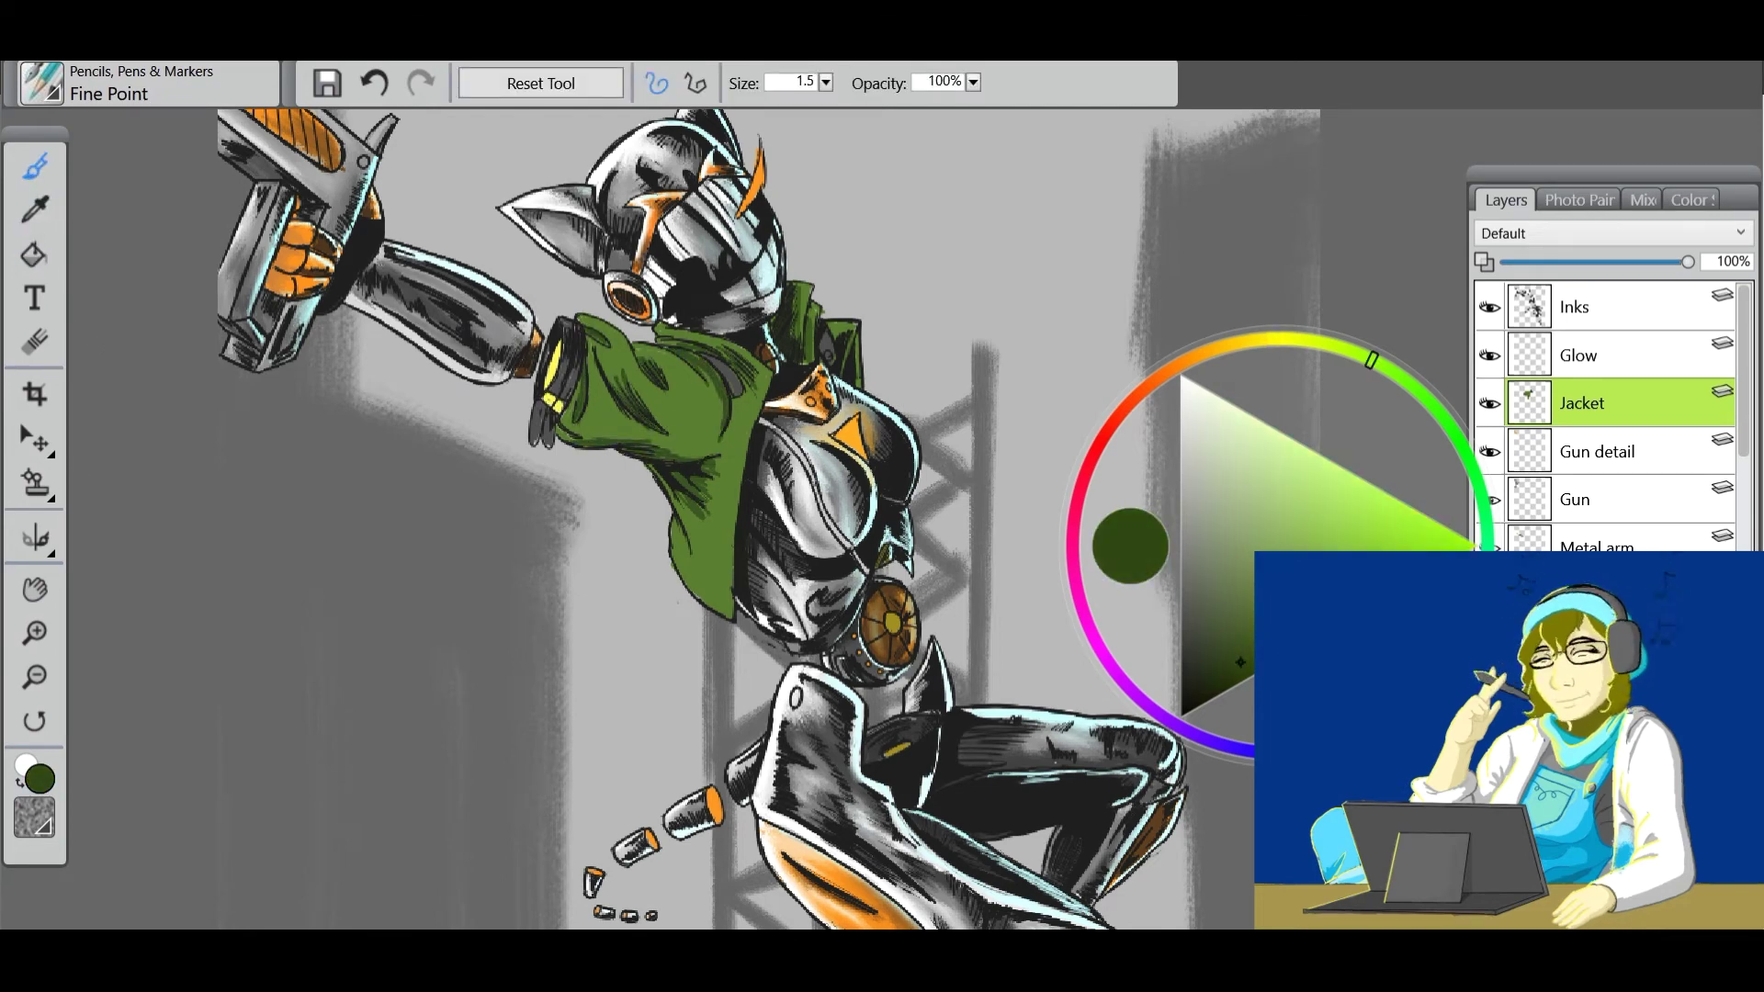
{"action": "left_click_drag", "start_coordinate": [1240, 661], "coordinate": [1249, 639]}
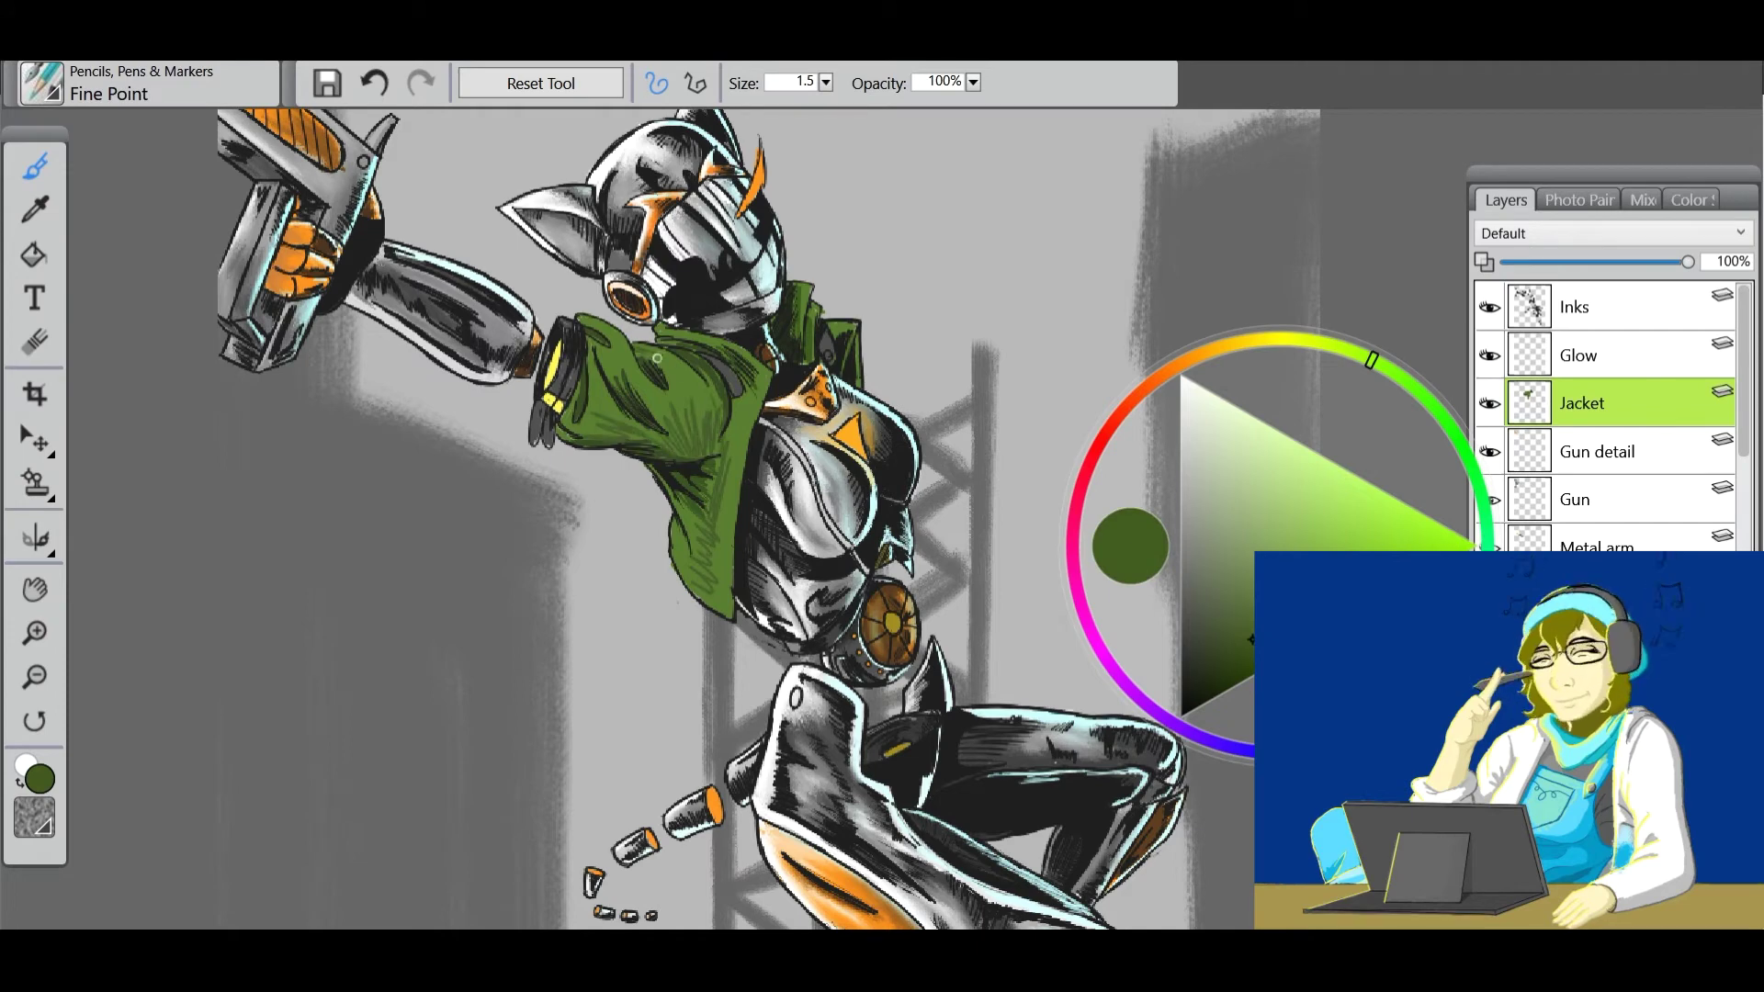
{"action": "left_click", "coordinate": [755, 383], "text": "alt"}
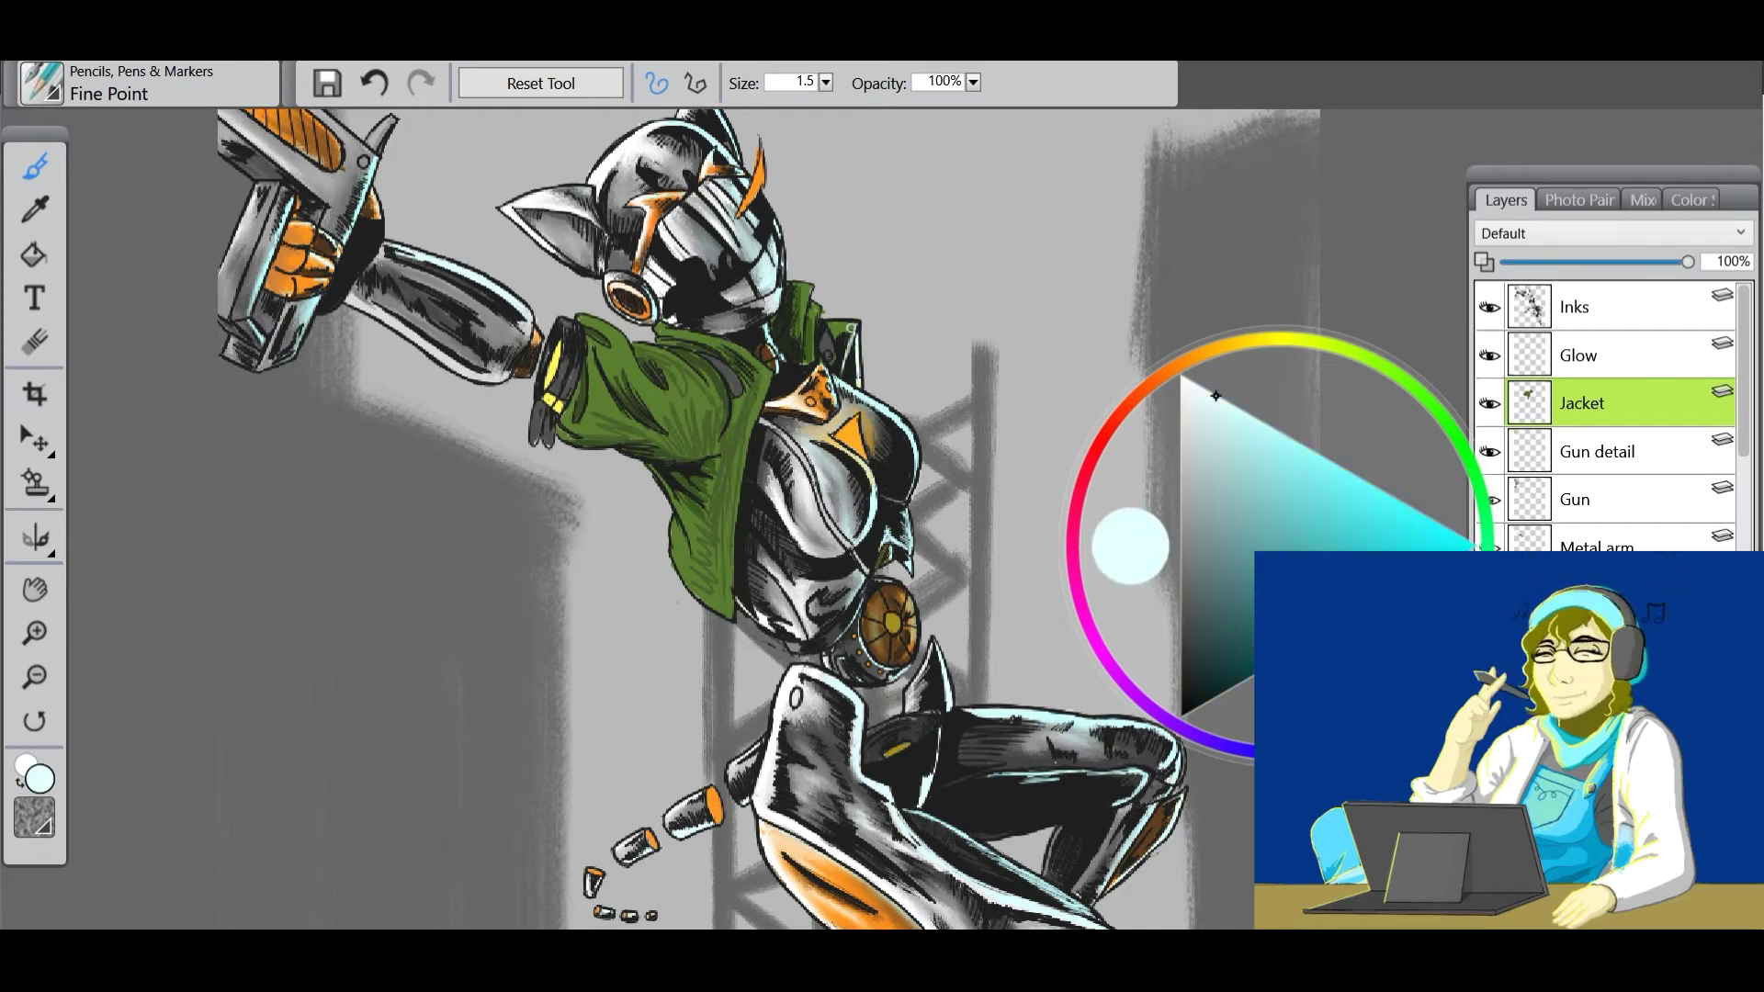
{"action": "left_click", "coordinate": [639, 344], "text": "alt"}
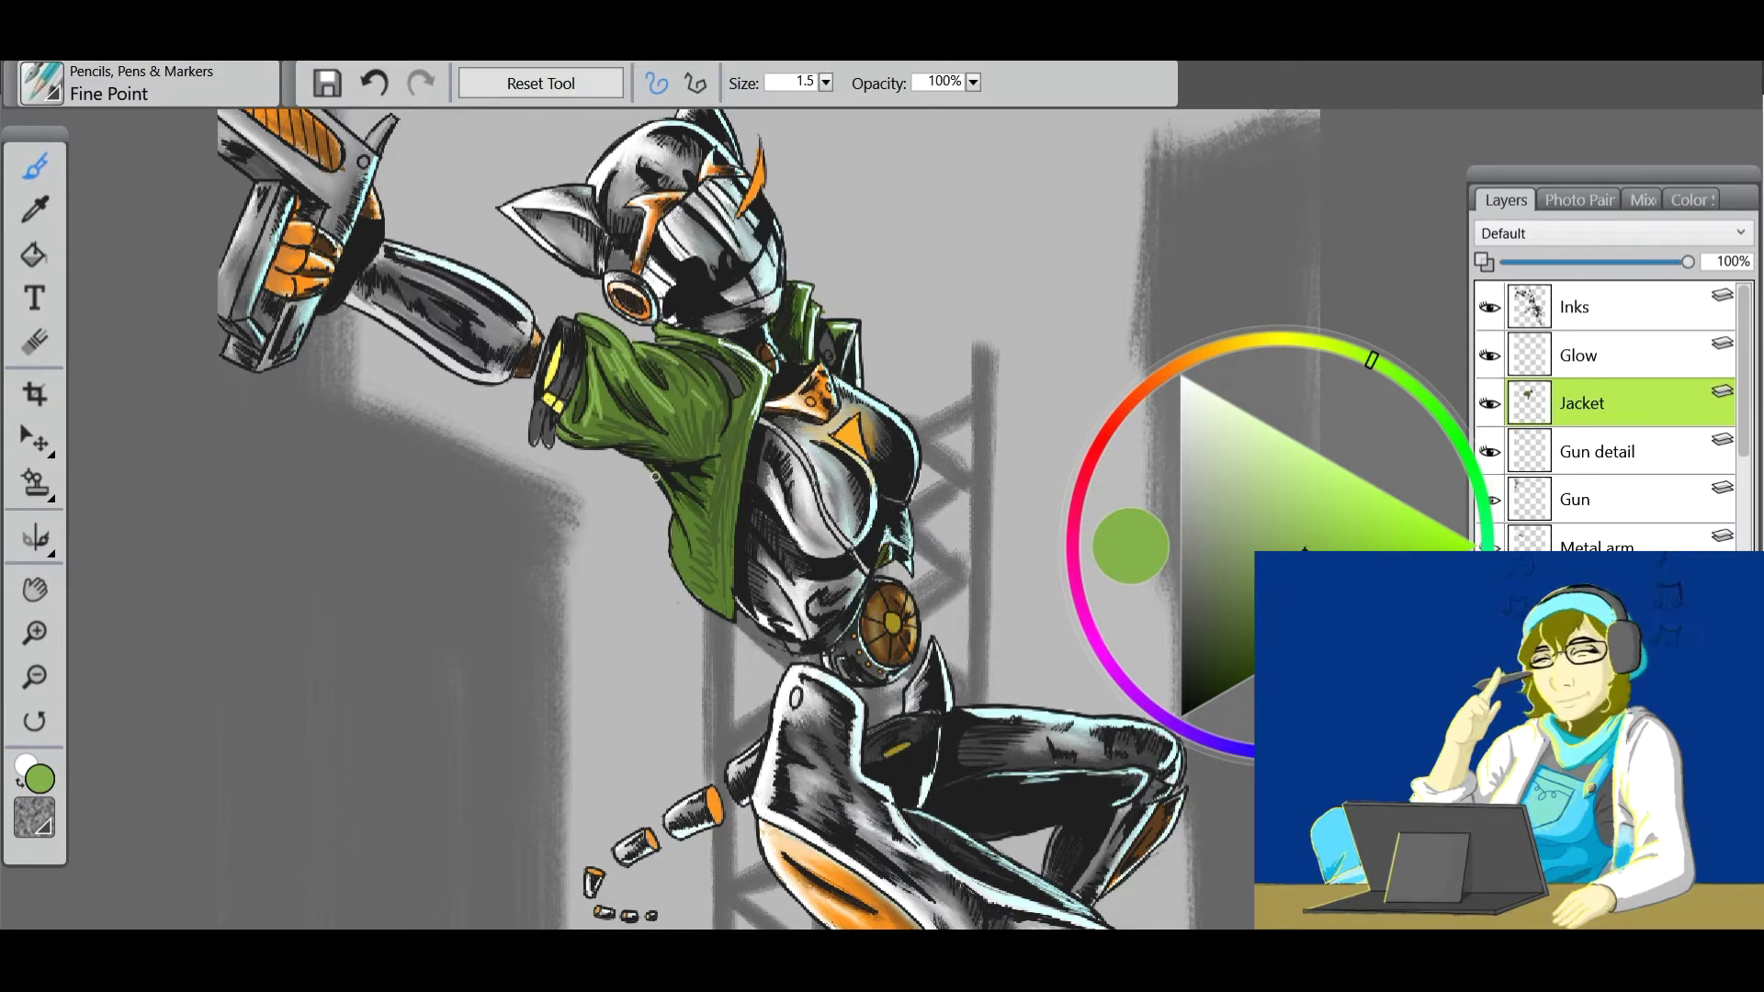
Blend the jacket's shading with the Just Add Water and Directional Diffuser blenders.
{"action": "left_click", "coordinate": [41, 83]}
{"action": "left_click", "coordinate": [130, 366]}
{"action": "left_click", "coordinate": [345, 441]}
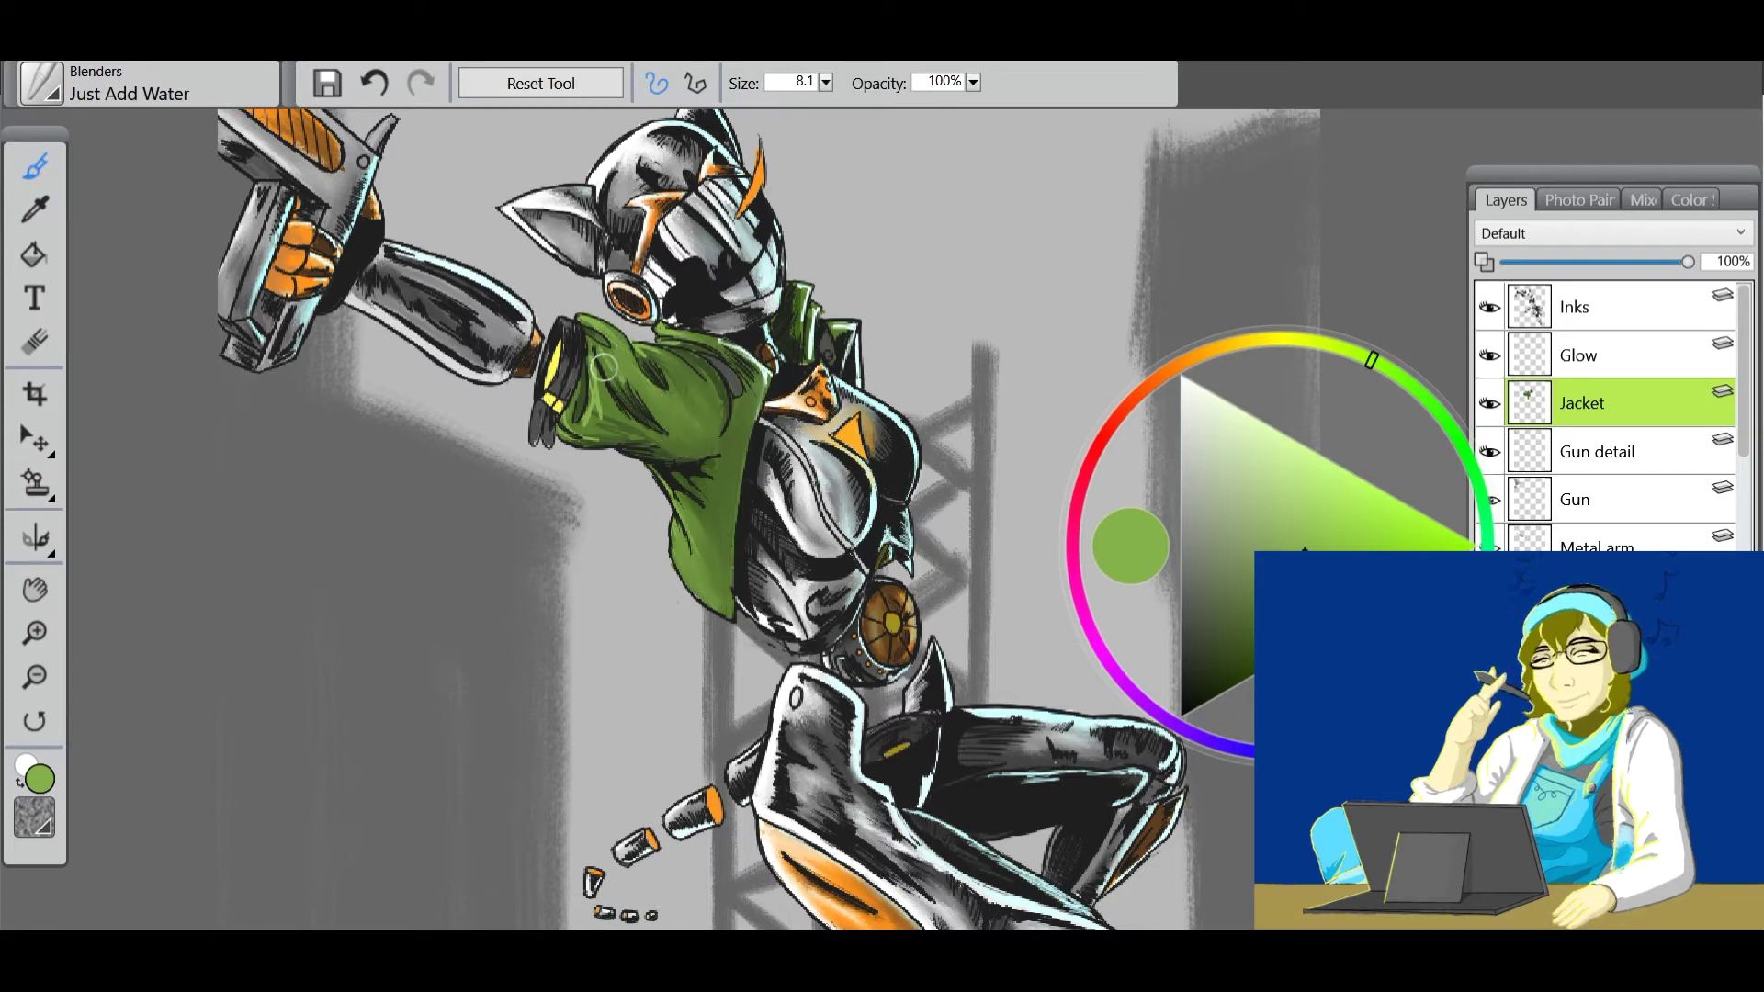
{"action": "left_click", "coordinate": [41, 83]}
{"action": "left_click", "coordinate": [386, 369]}
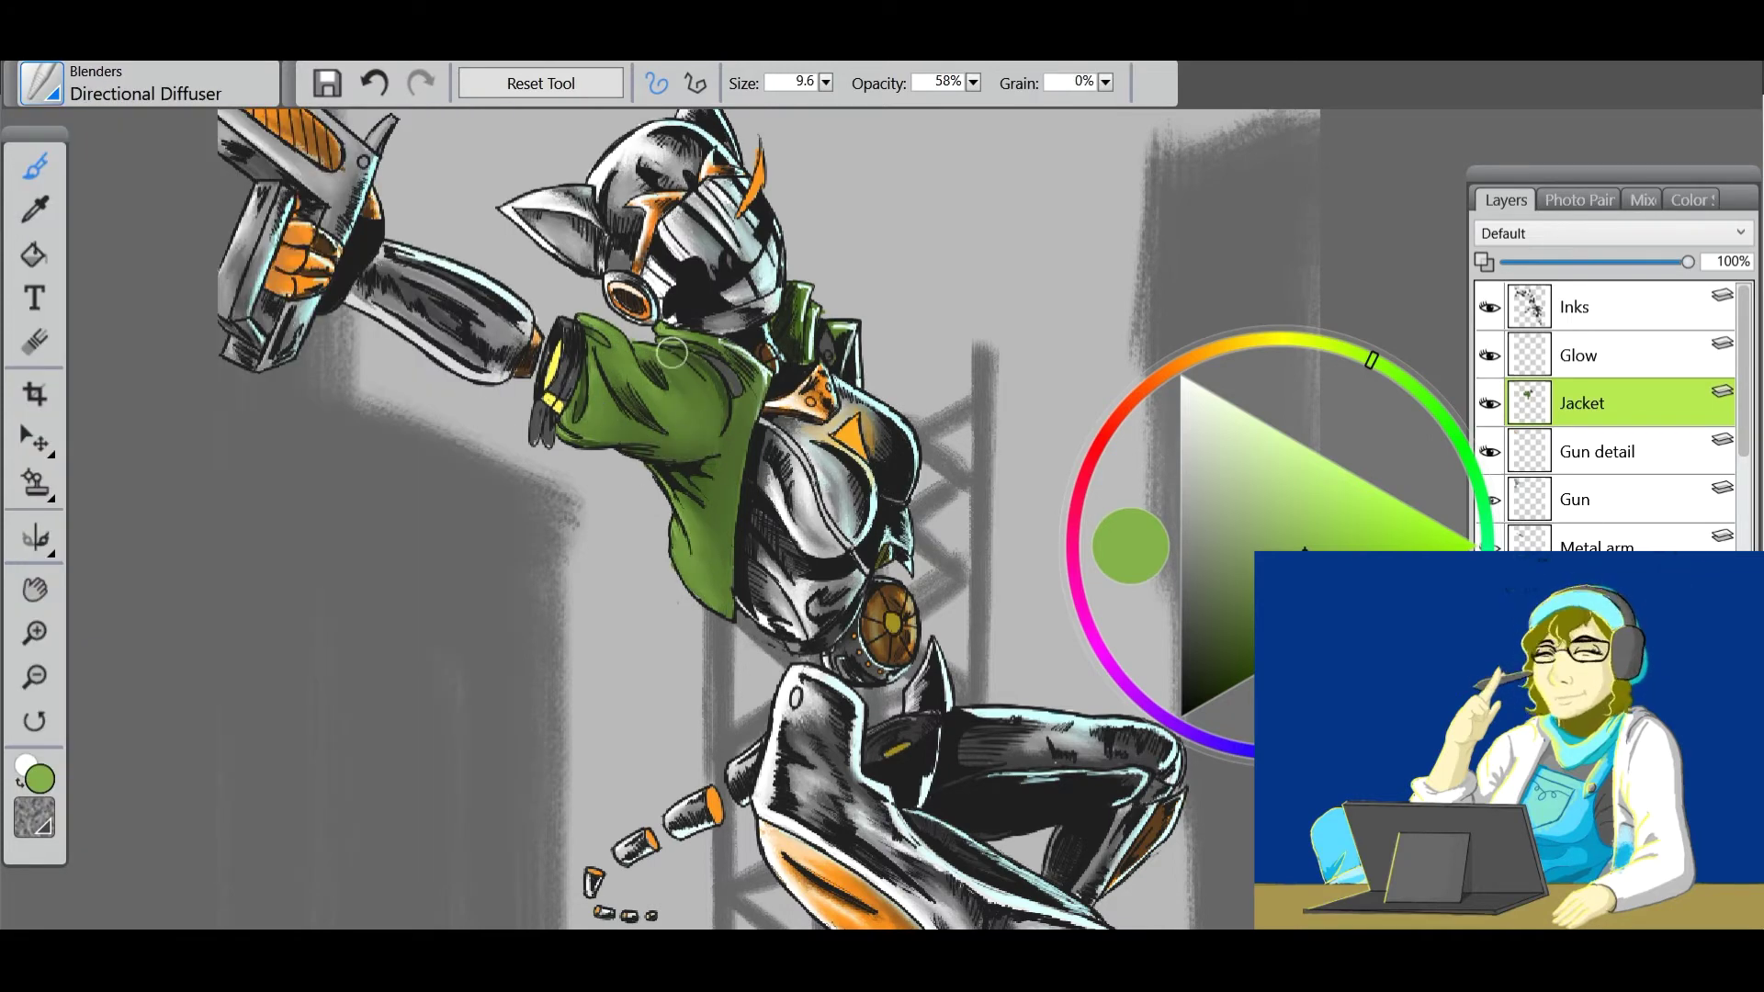
Brush orange light onto the character's orange details on the Glow layer, using the F-X Glow brush at size 7.5.
{"action": "left_click", "coordinate": [35, 677]}
{"action": "left_click", "coordinate": [827, 515]}
{"action": "left_click", "coordinate": [1579, 355]}
{"action": "left_click", "coordinate": [800, 671]}
{"action": "left_click", "coordinate": [41, 82]}
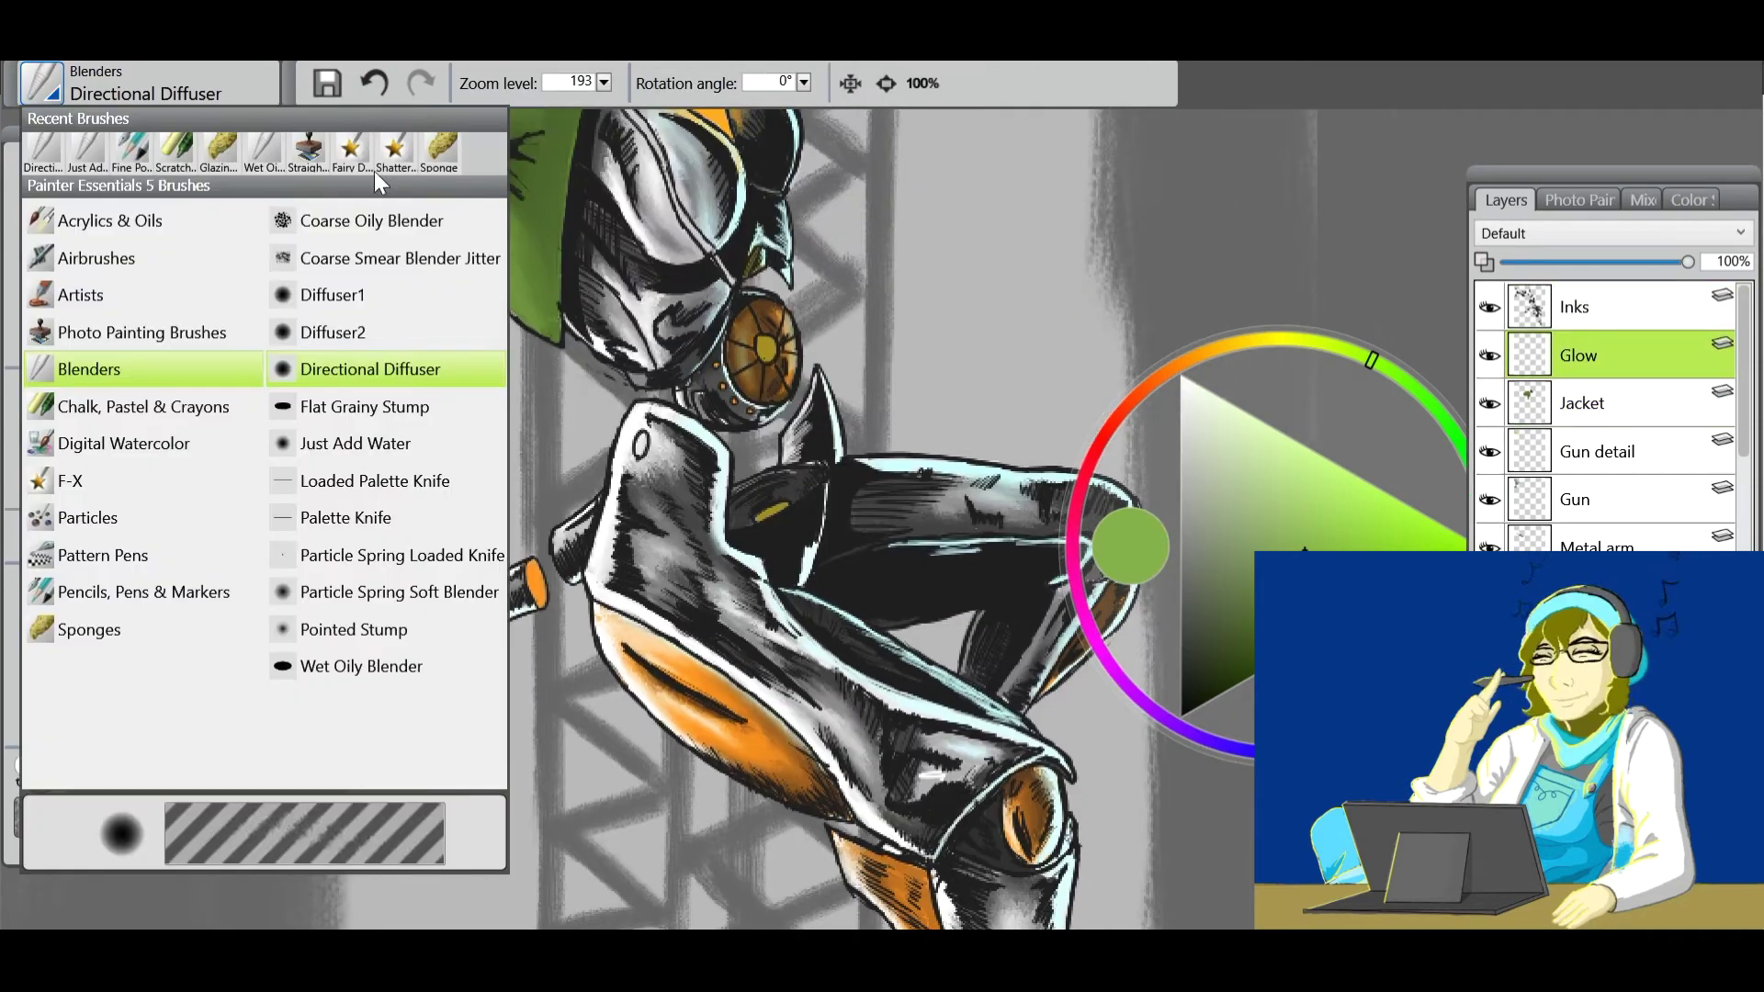
{"action": "left_click", "coordinate": [70, 480]}
{"action": "left_click", "coordinate": [335, 480]}
{"action": "left_click", "coordinate": [539, 593], "text": "alt"}
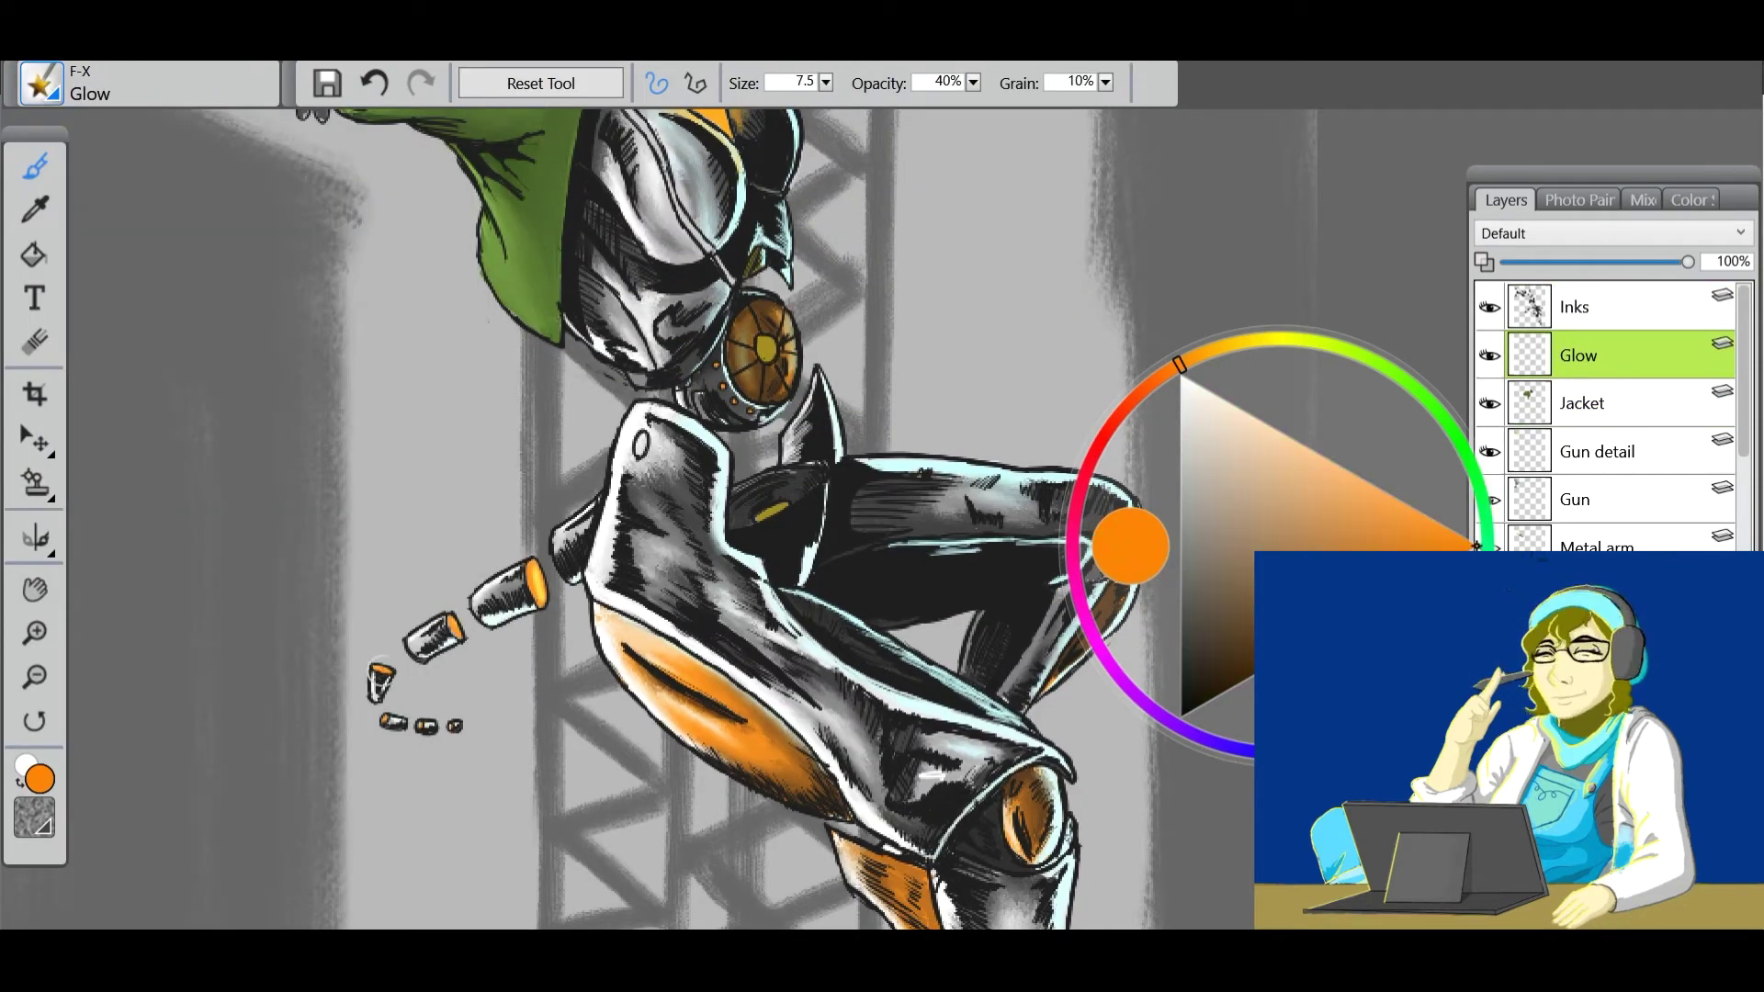
{"action": "left_click_drag", "start_coordinate": [782, 506], "coordinate": [850, 738]}
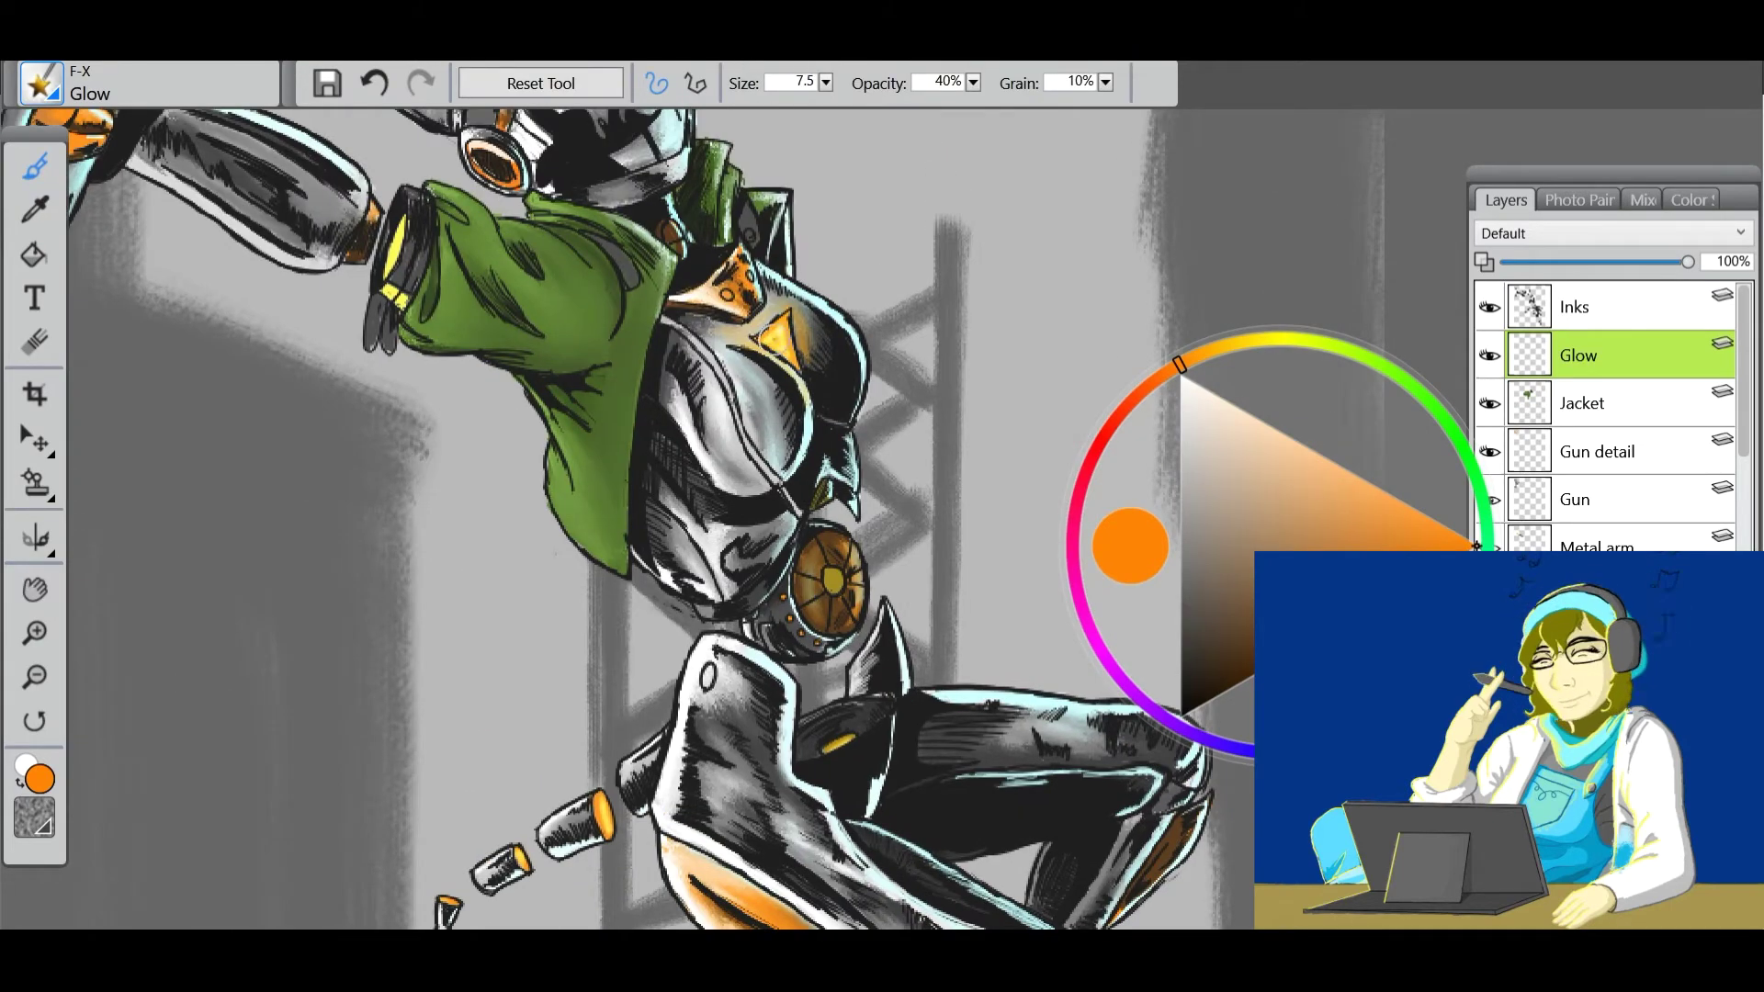
{"action": "left_click_drag", "start_coordinate": [781, 367], "coordinate": [841, 556]}
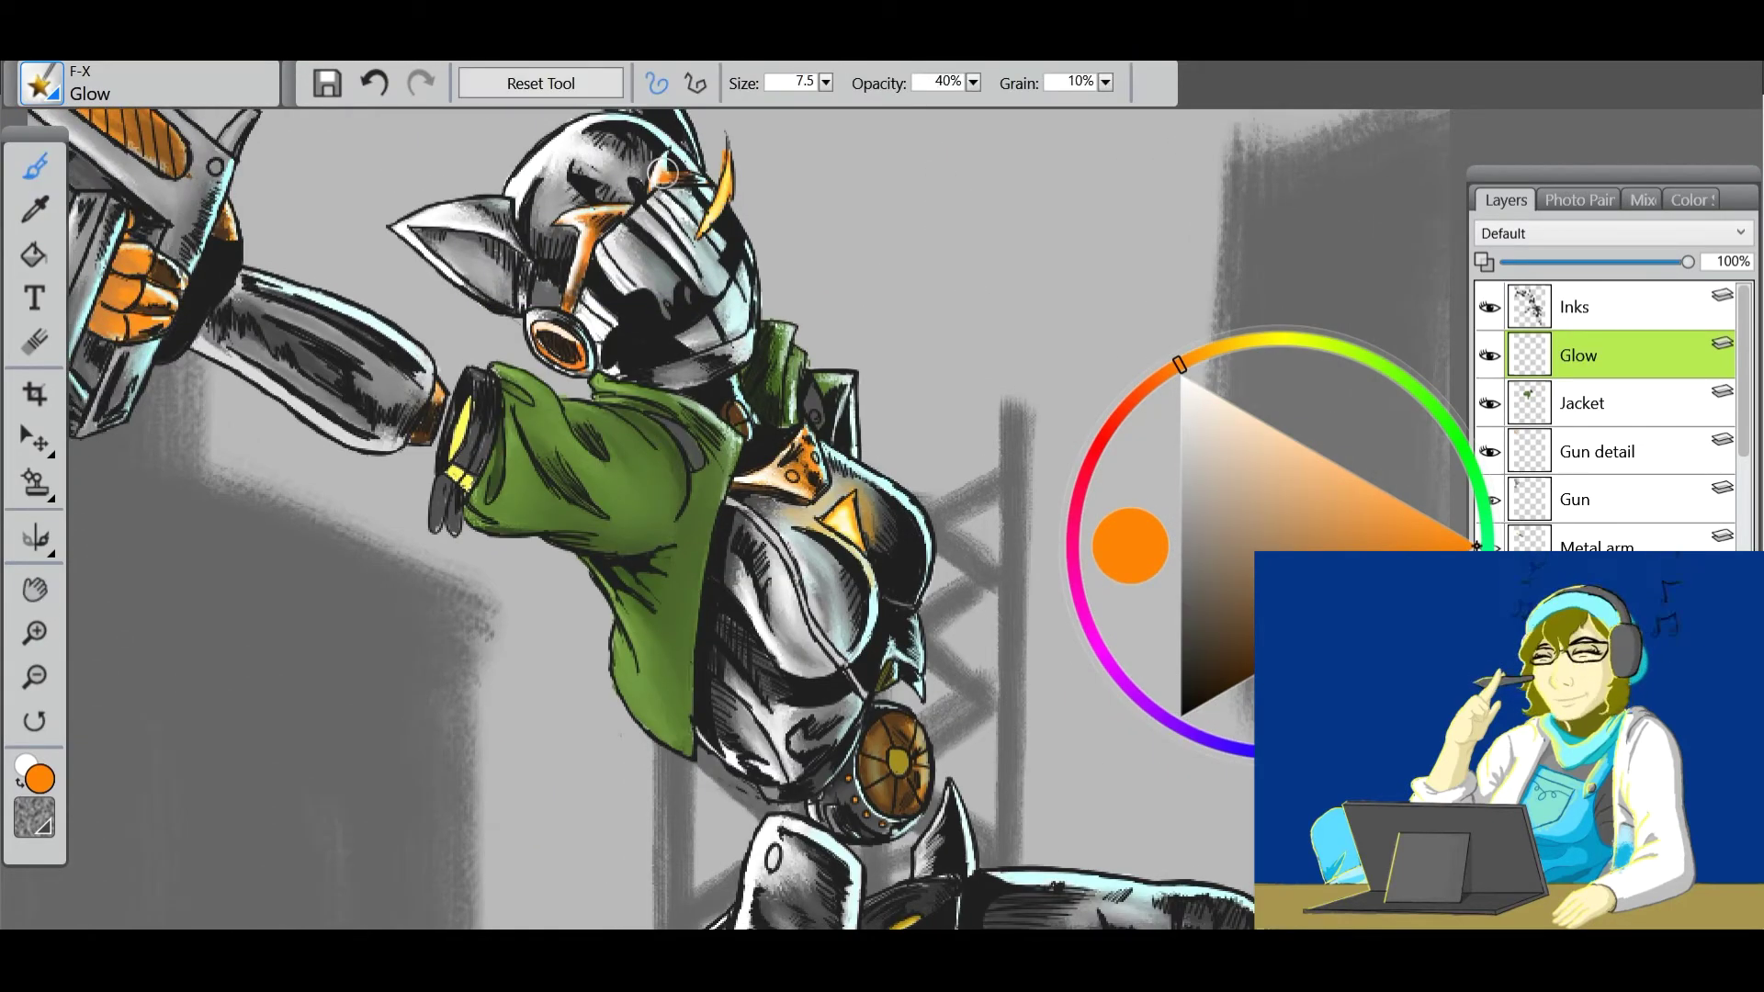
Brush wider orange glow at size 24.4 over the chest triangle, waist disc and face details.
{"action": "left_click", "coordinate": [593, 211], "text": "alt"}
{"action": "left_click", "coordinate": [1181, 409]}
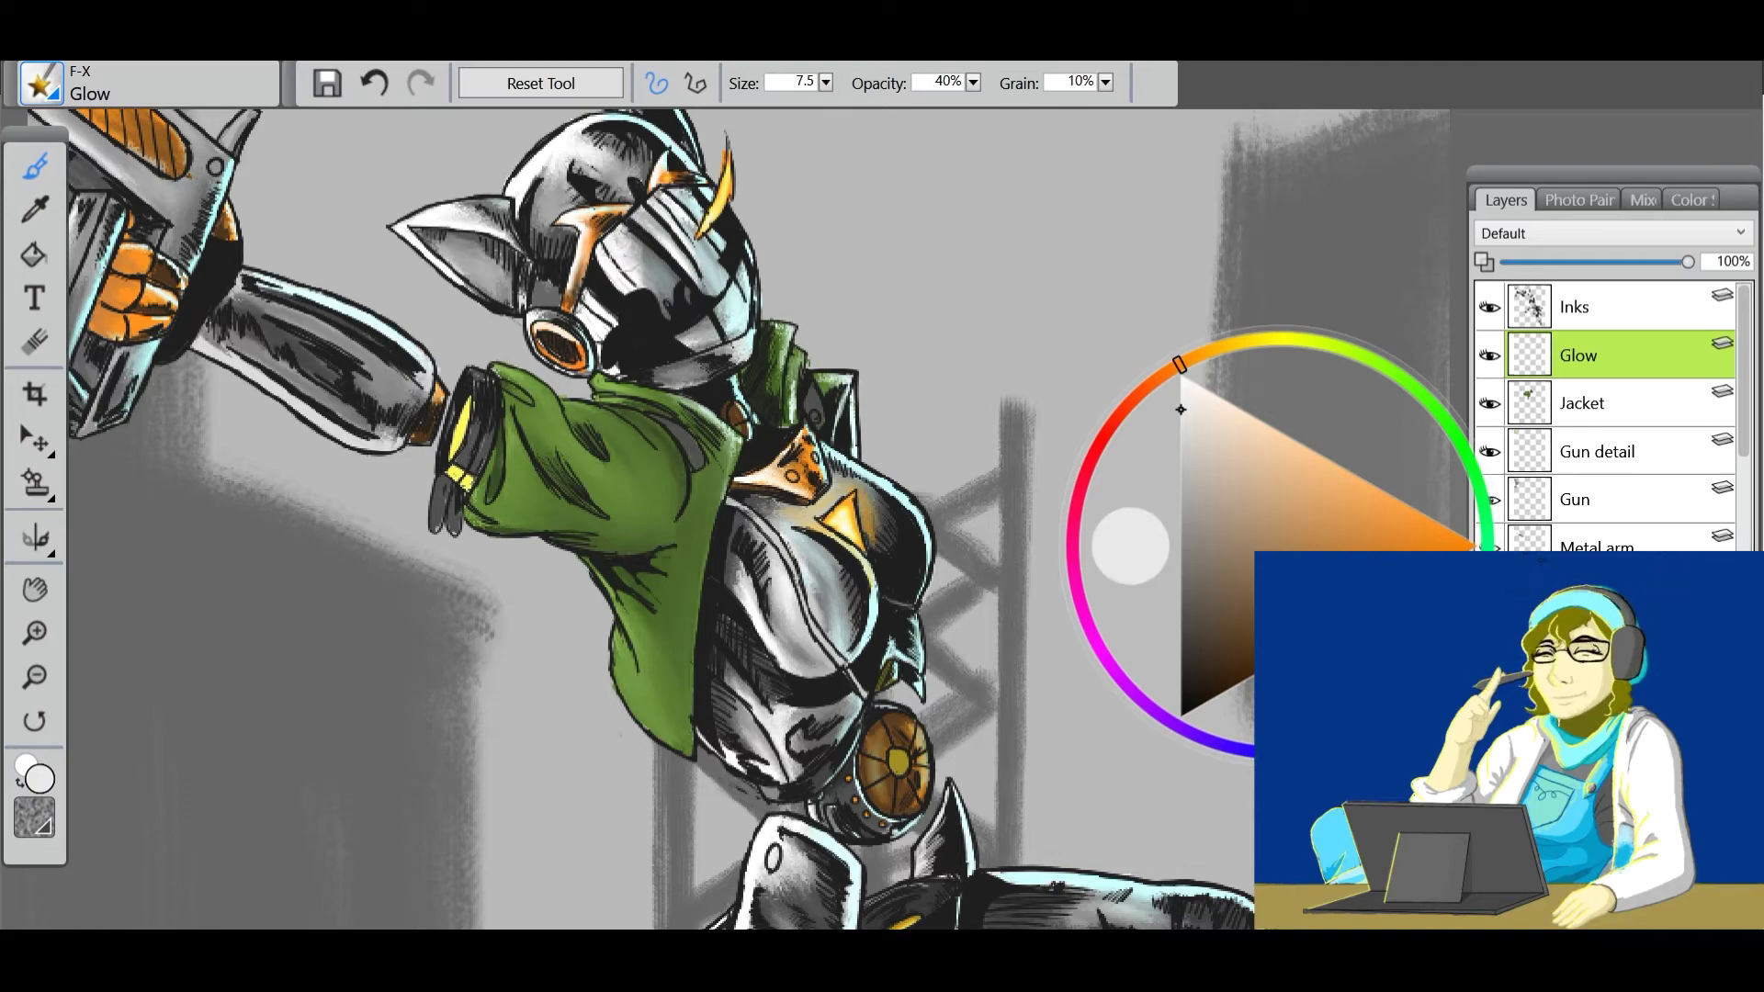
{"action": "left_click_drag", "start_coordinate": [827, 643], "coordinate": [790, 358]}
{"action": "left_click", "coordinate": [1468, 542]}
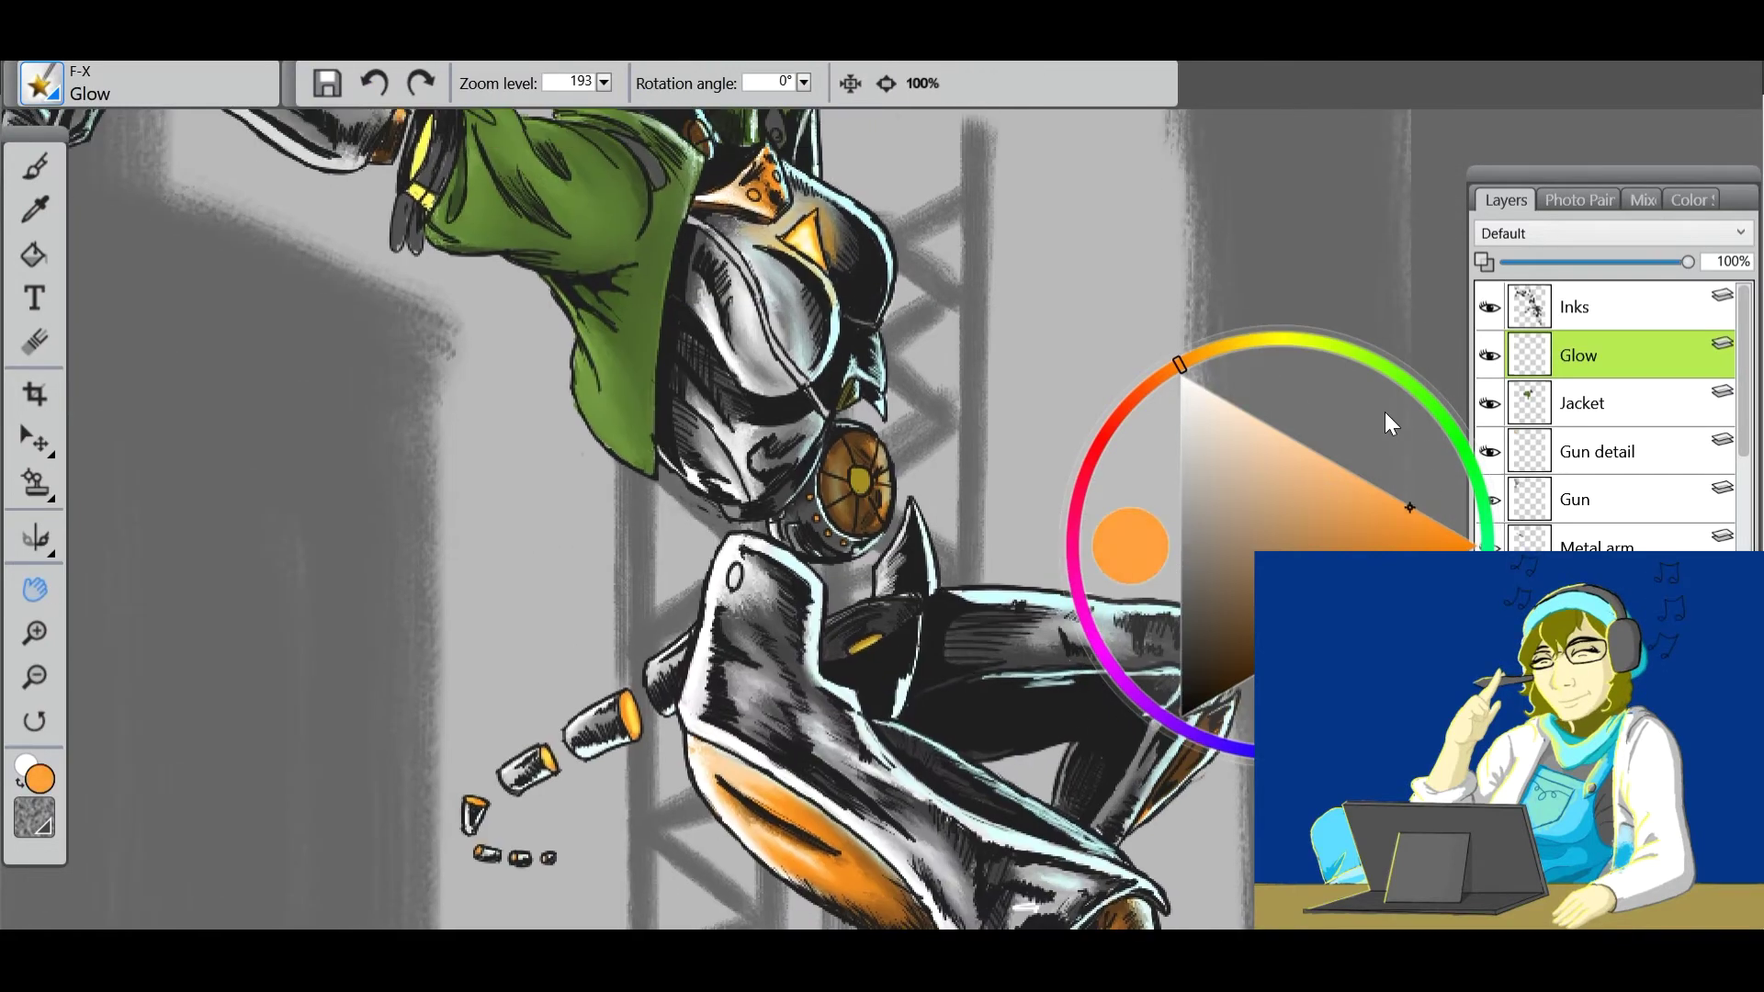
{"action": "type", "text": "24.4"}
{"action": "key", "text": "Return"}
{"action": "left_click_drag", "start_coordinate": [799, 229], "coordinate": [832, 275]}
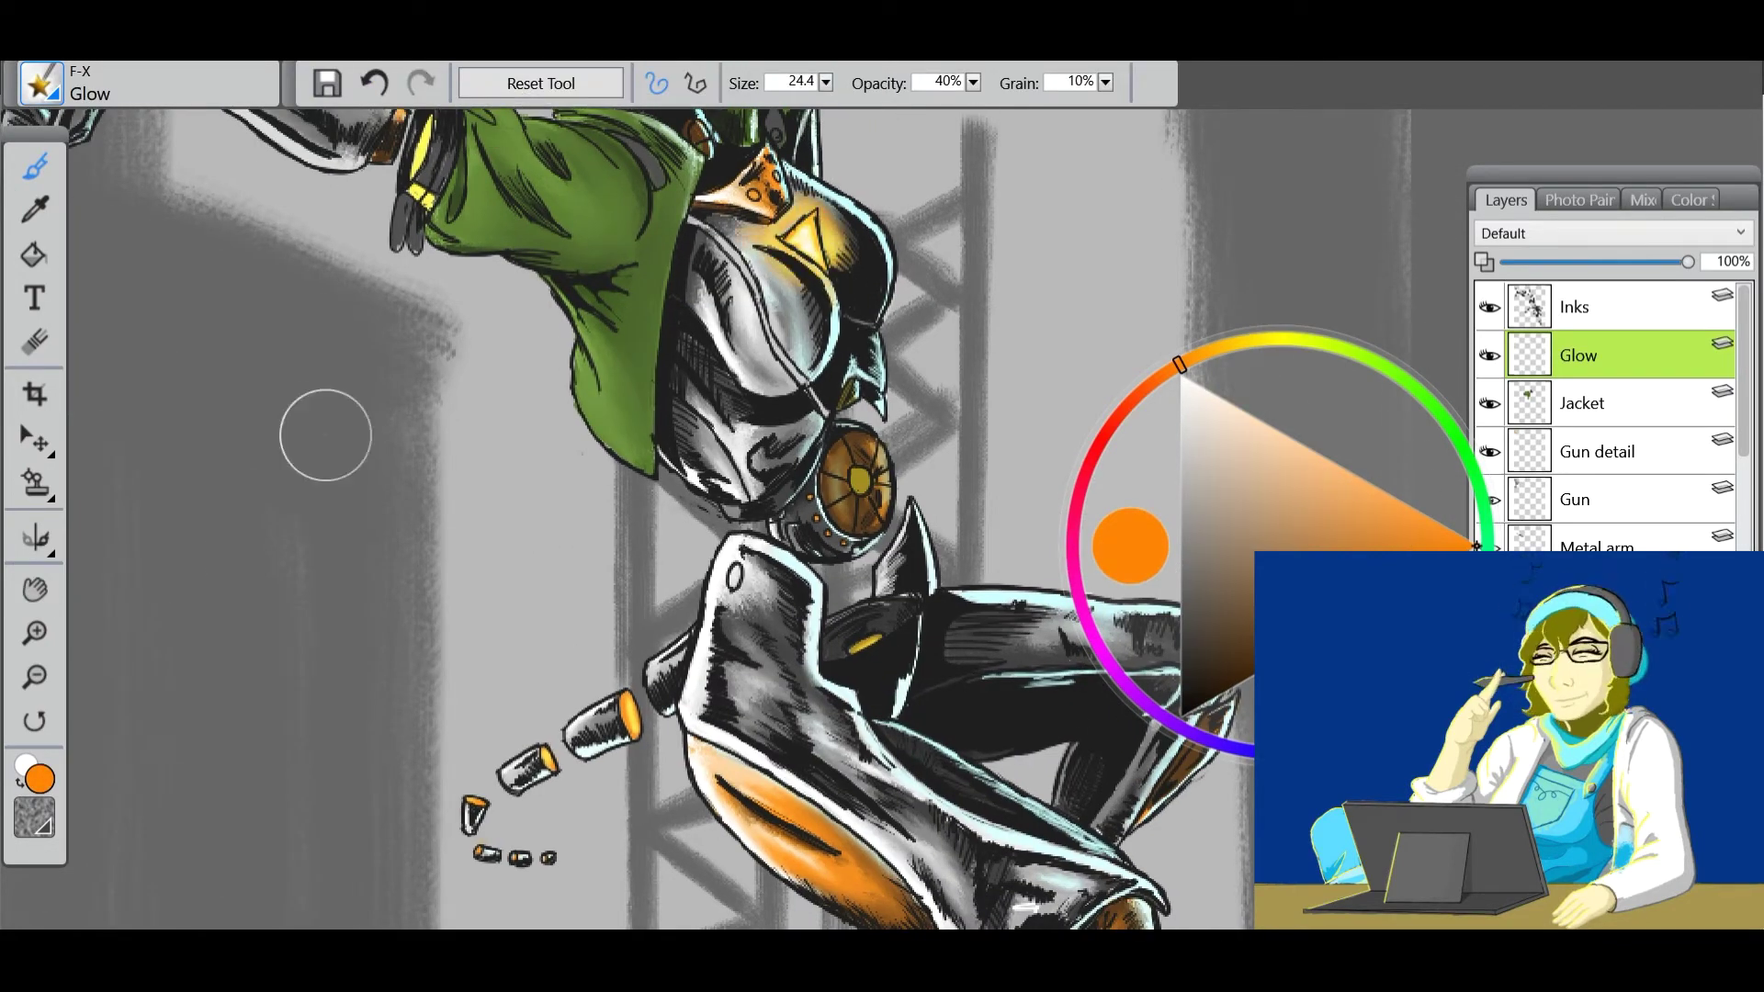
{"action": "left_click_drag", "start_coordinate": [841, 454], "coordinate": [877, 501]}
{"action": "double_click", "coordinate": [37, 592]}
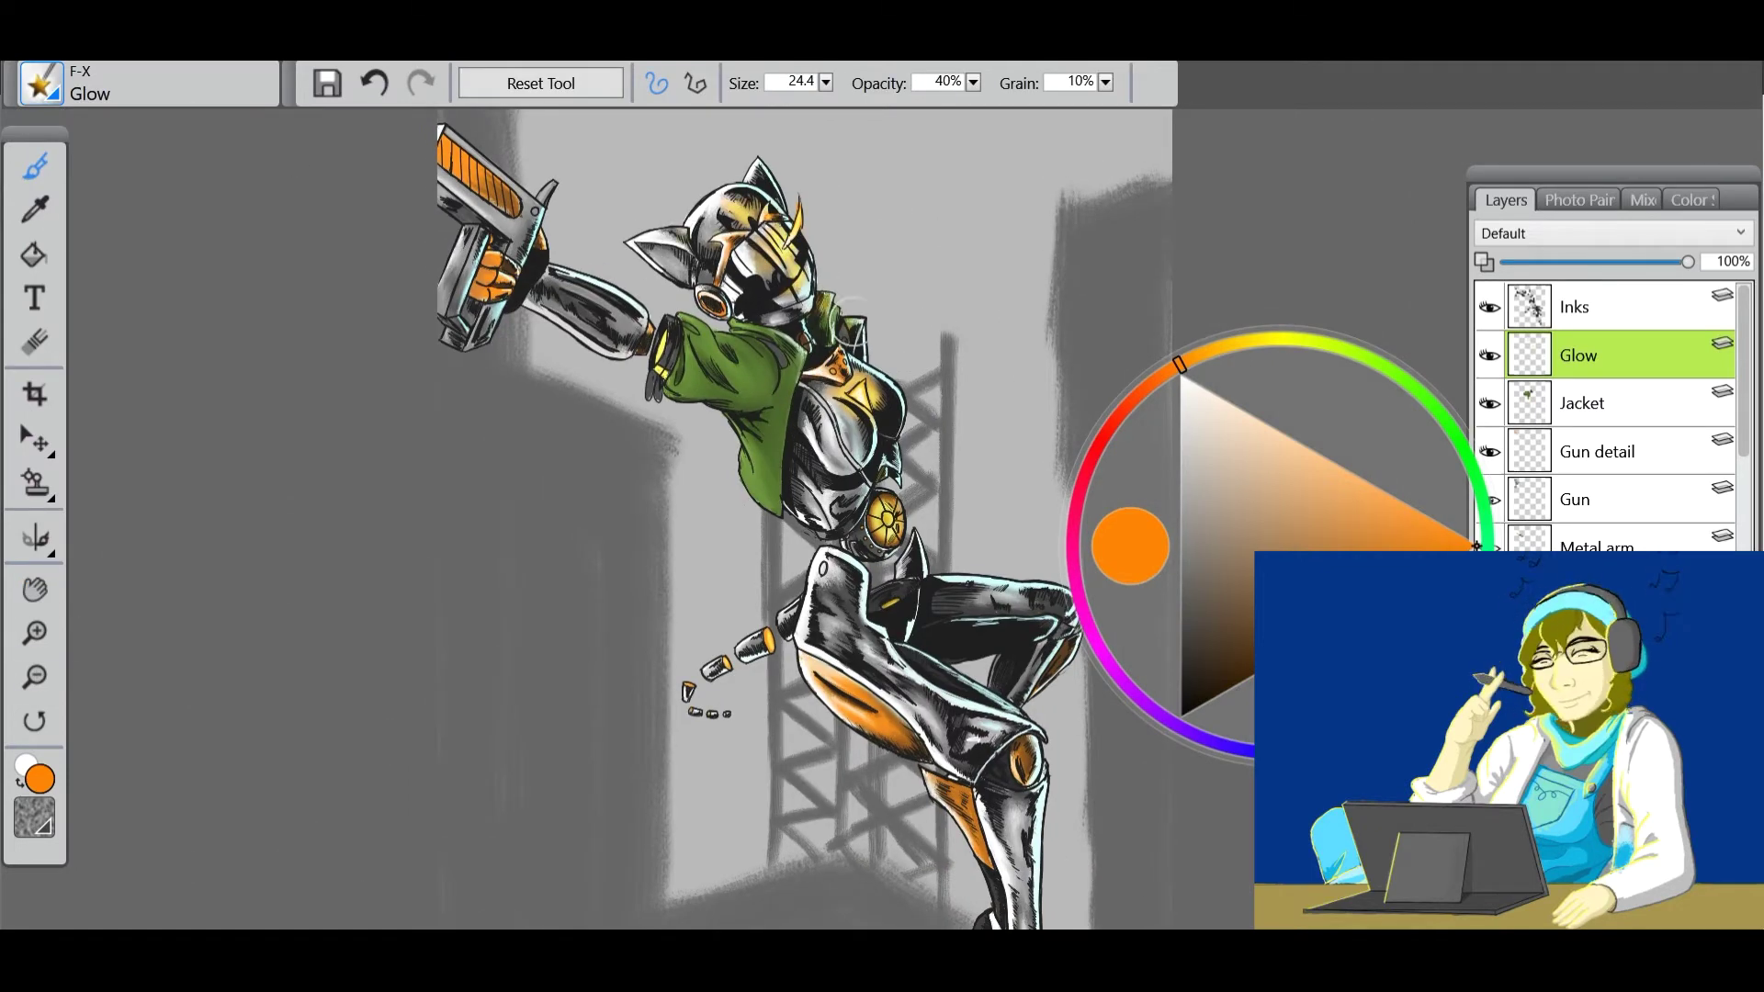
Brush cyan glow along the edges of the legs and body on the Glow layer.
{"action": "left_click_drag", "start_coordinate": [864, 740], "coordinate": [753, 569]}
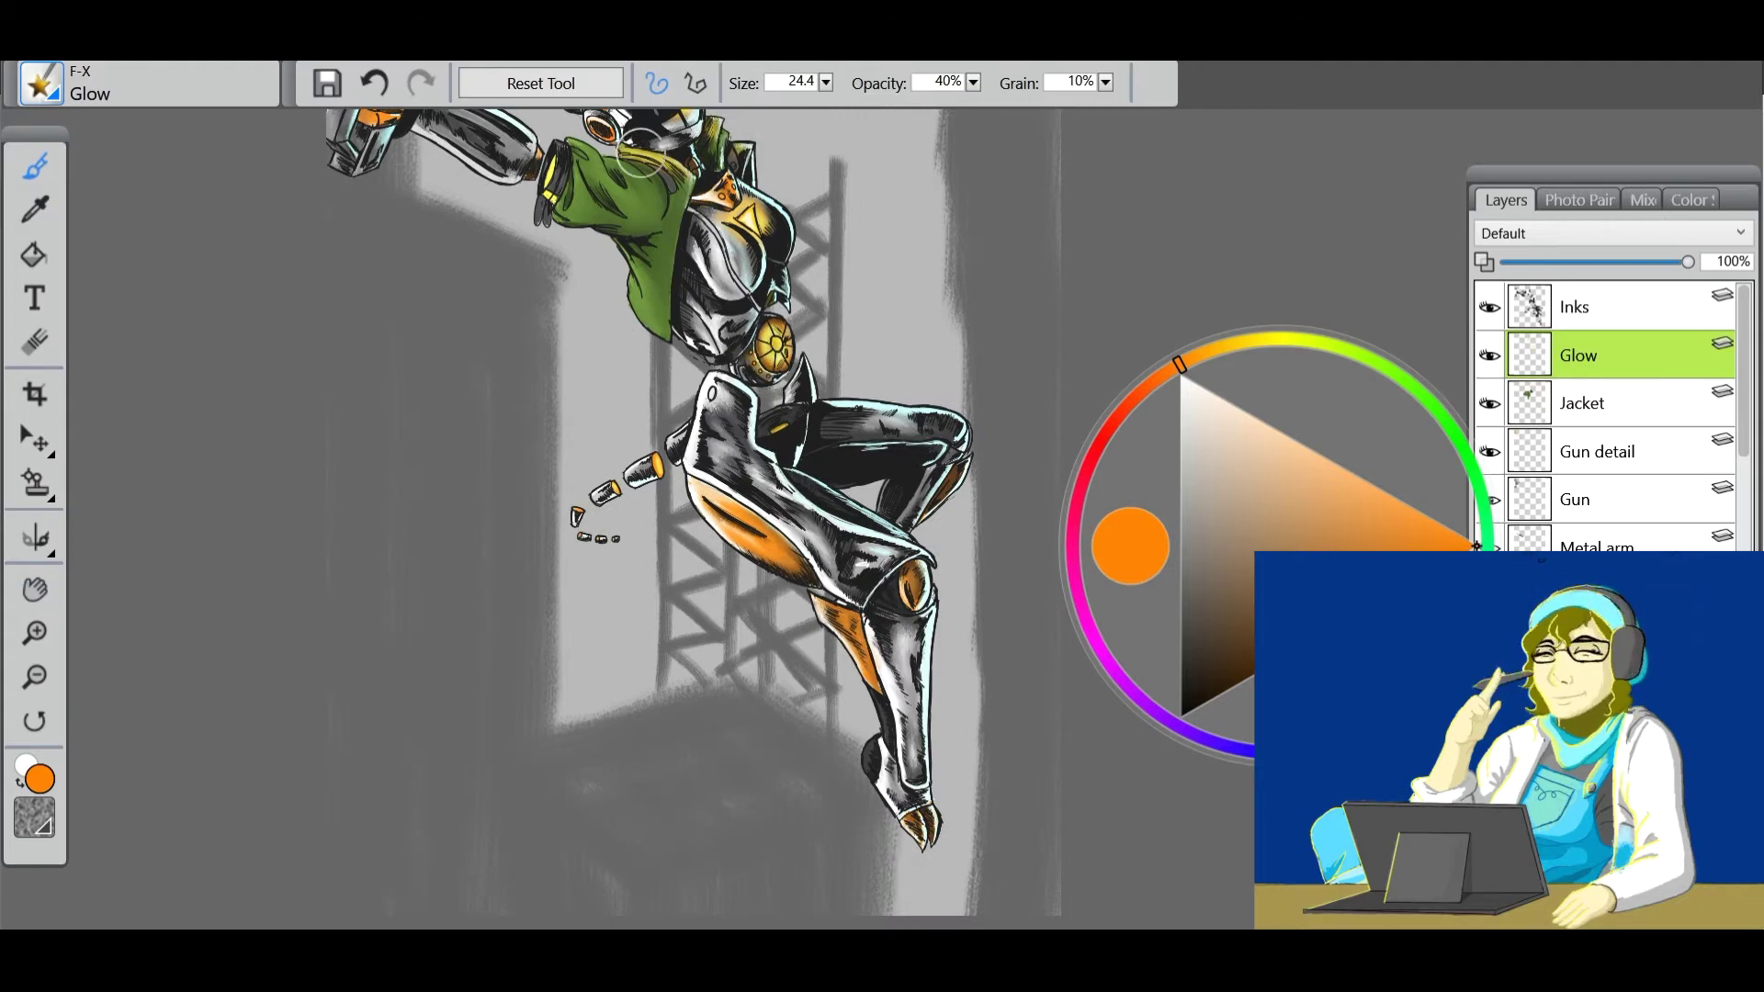
{"action": "left_click", "coordinate": [1456, 647]}
{"action": "left_click", "coordinate": [1246, 413]}
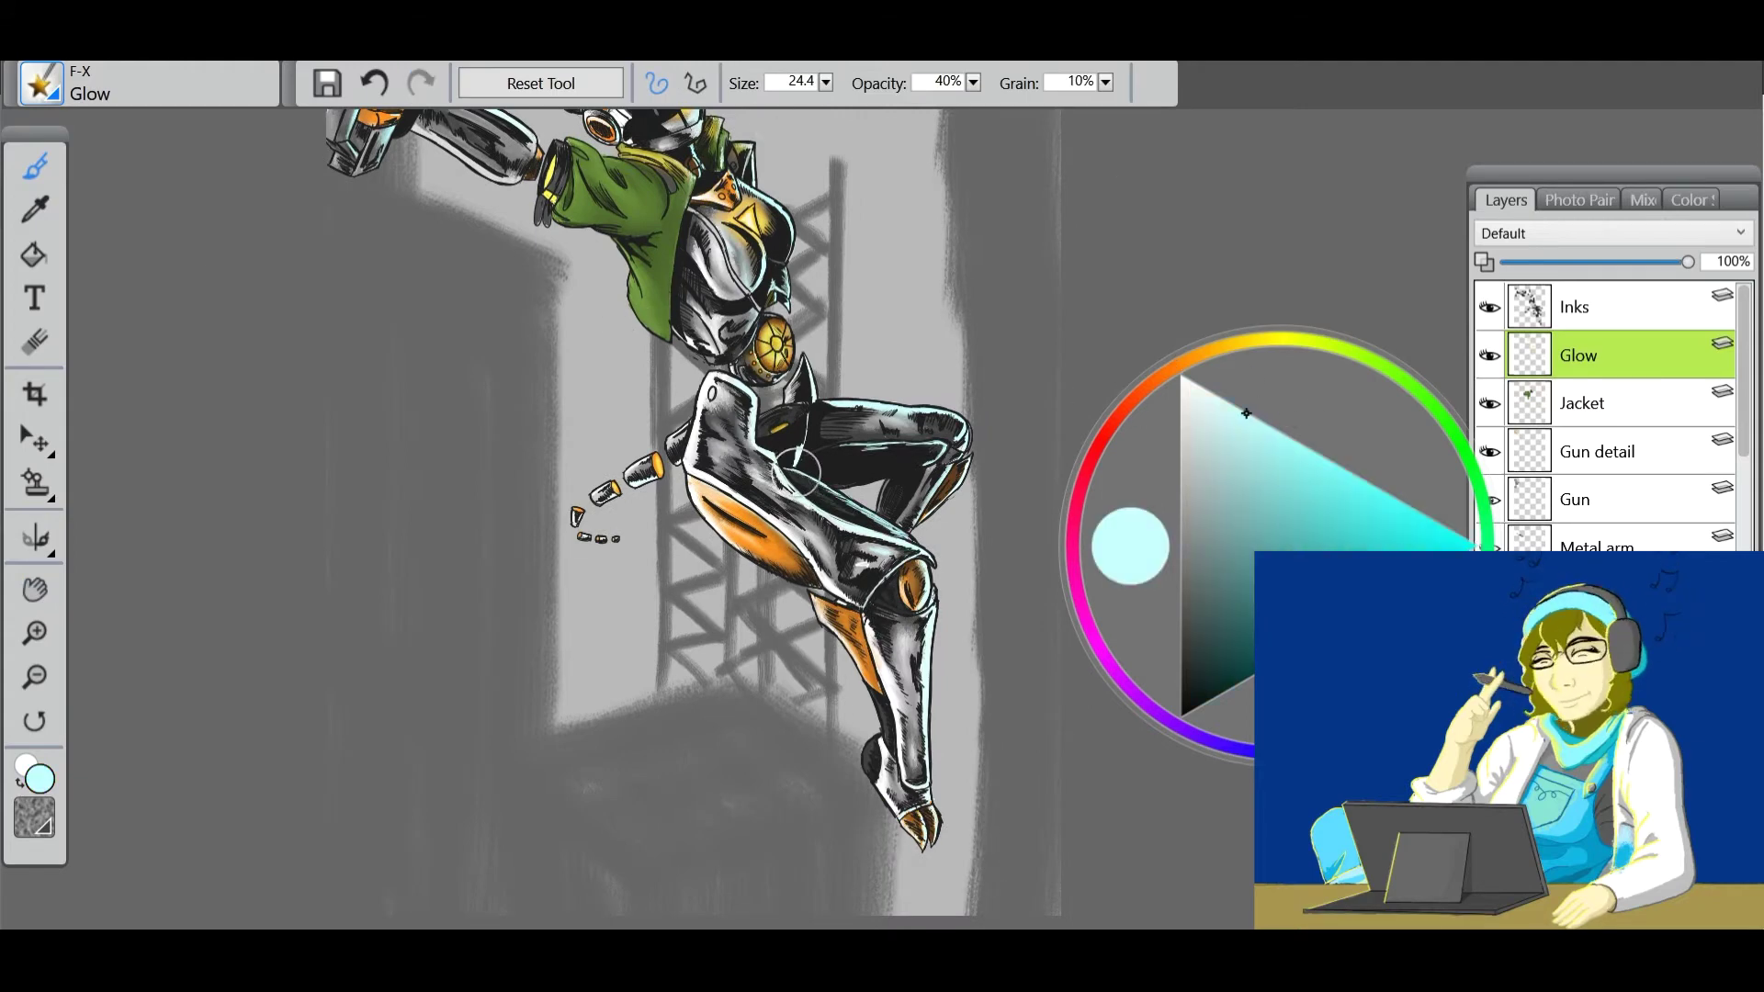
{"action": "left_click", "coordinate": [1384, 492]}
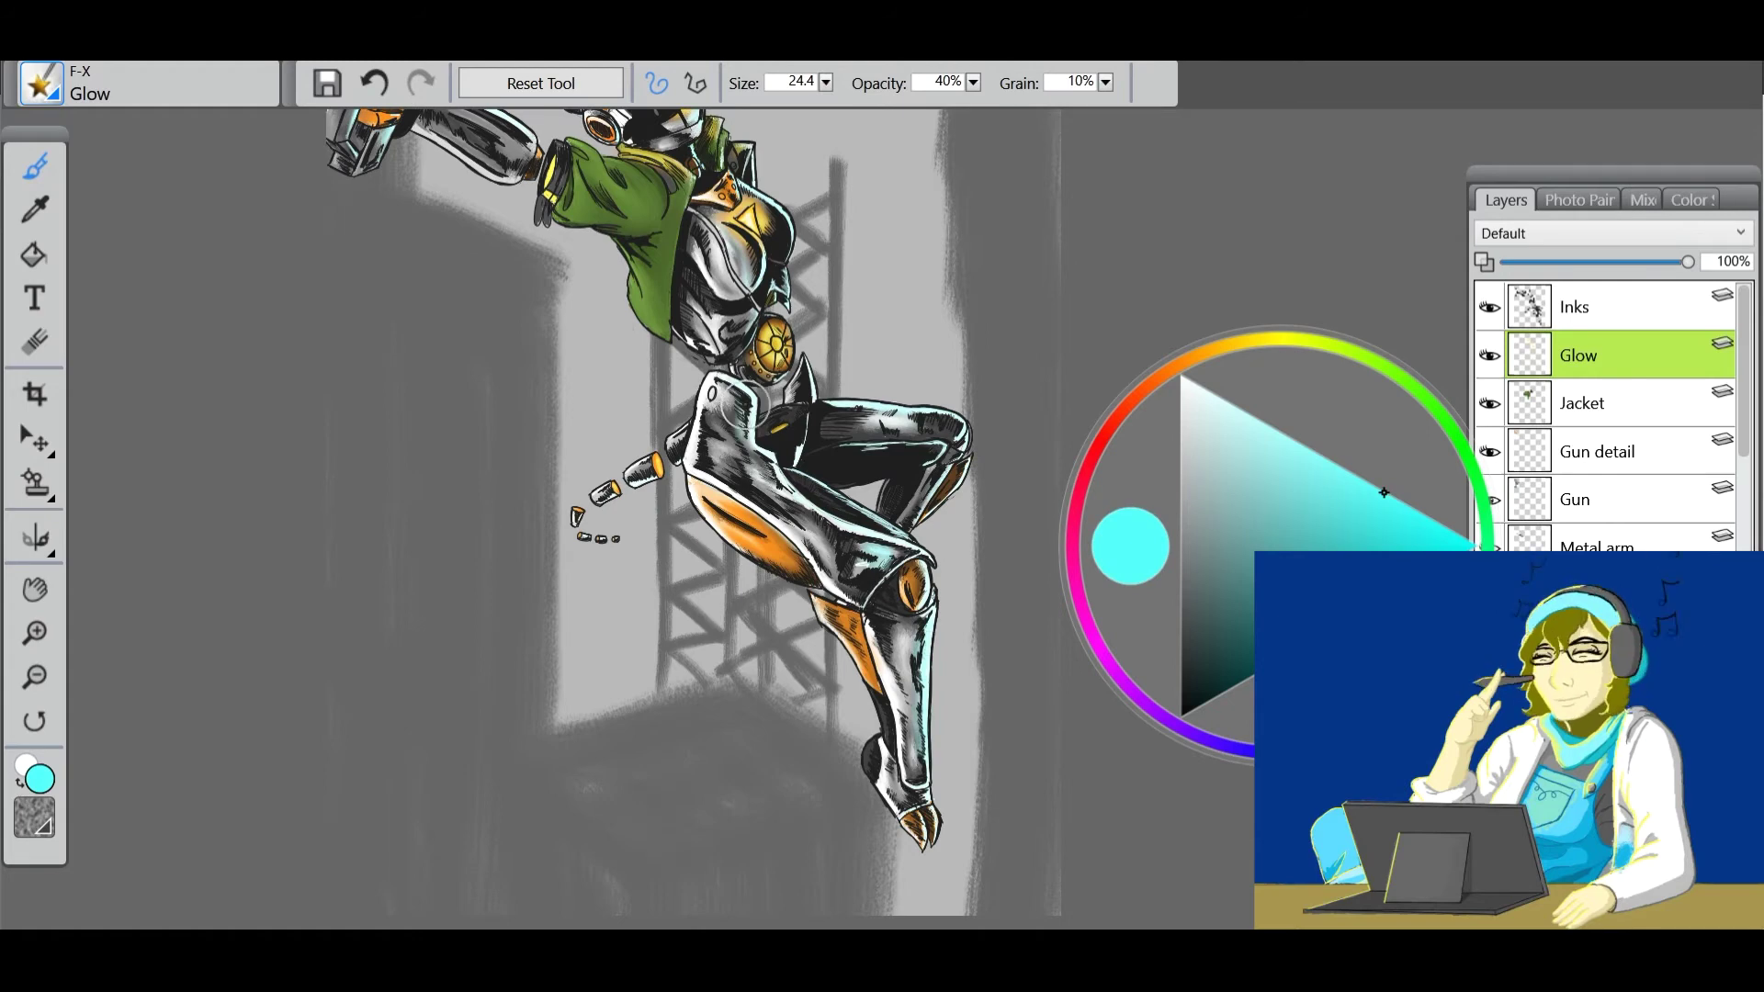
{"action": "left_click", "coordinate": [1349, 472]}
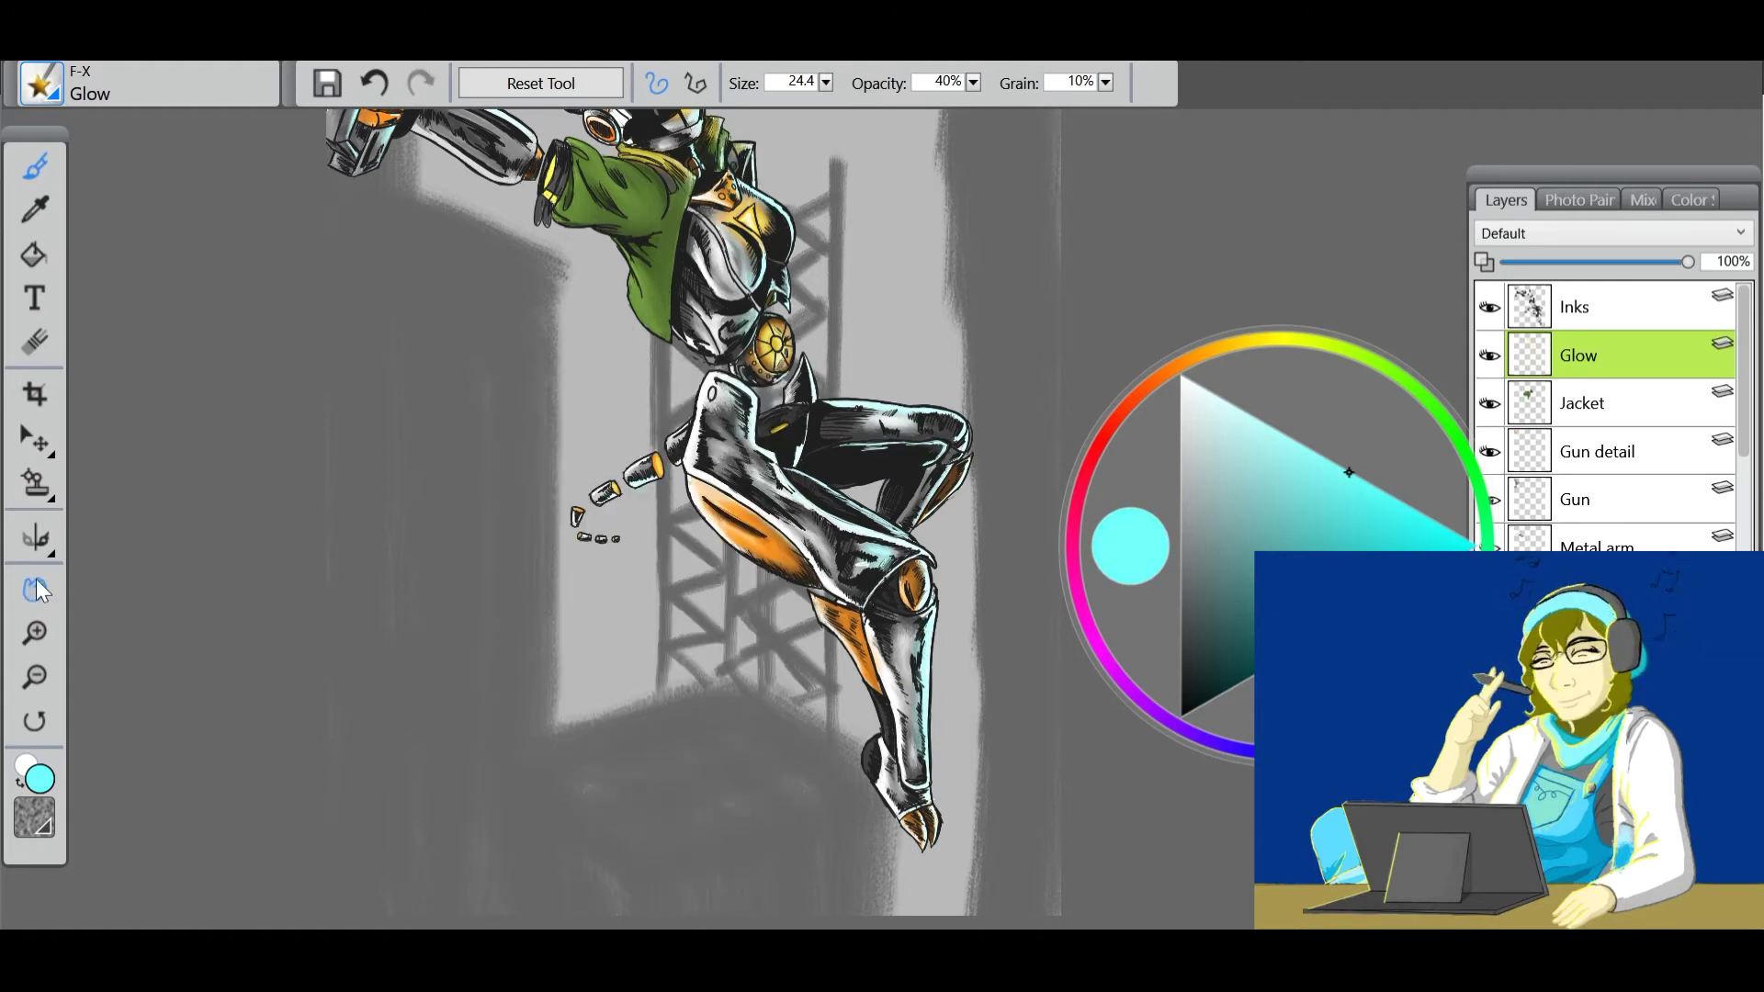
Add paler cyan glow highlights to the head, jacket, gun and legs, undoing an unwanted stroke.
{"action": "left_click_drag", "start_coordinate": [509, 120], "coordinate": [583, 220]}
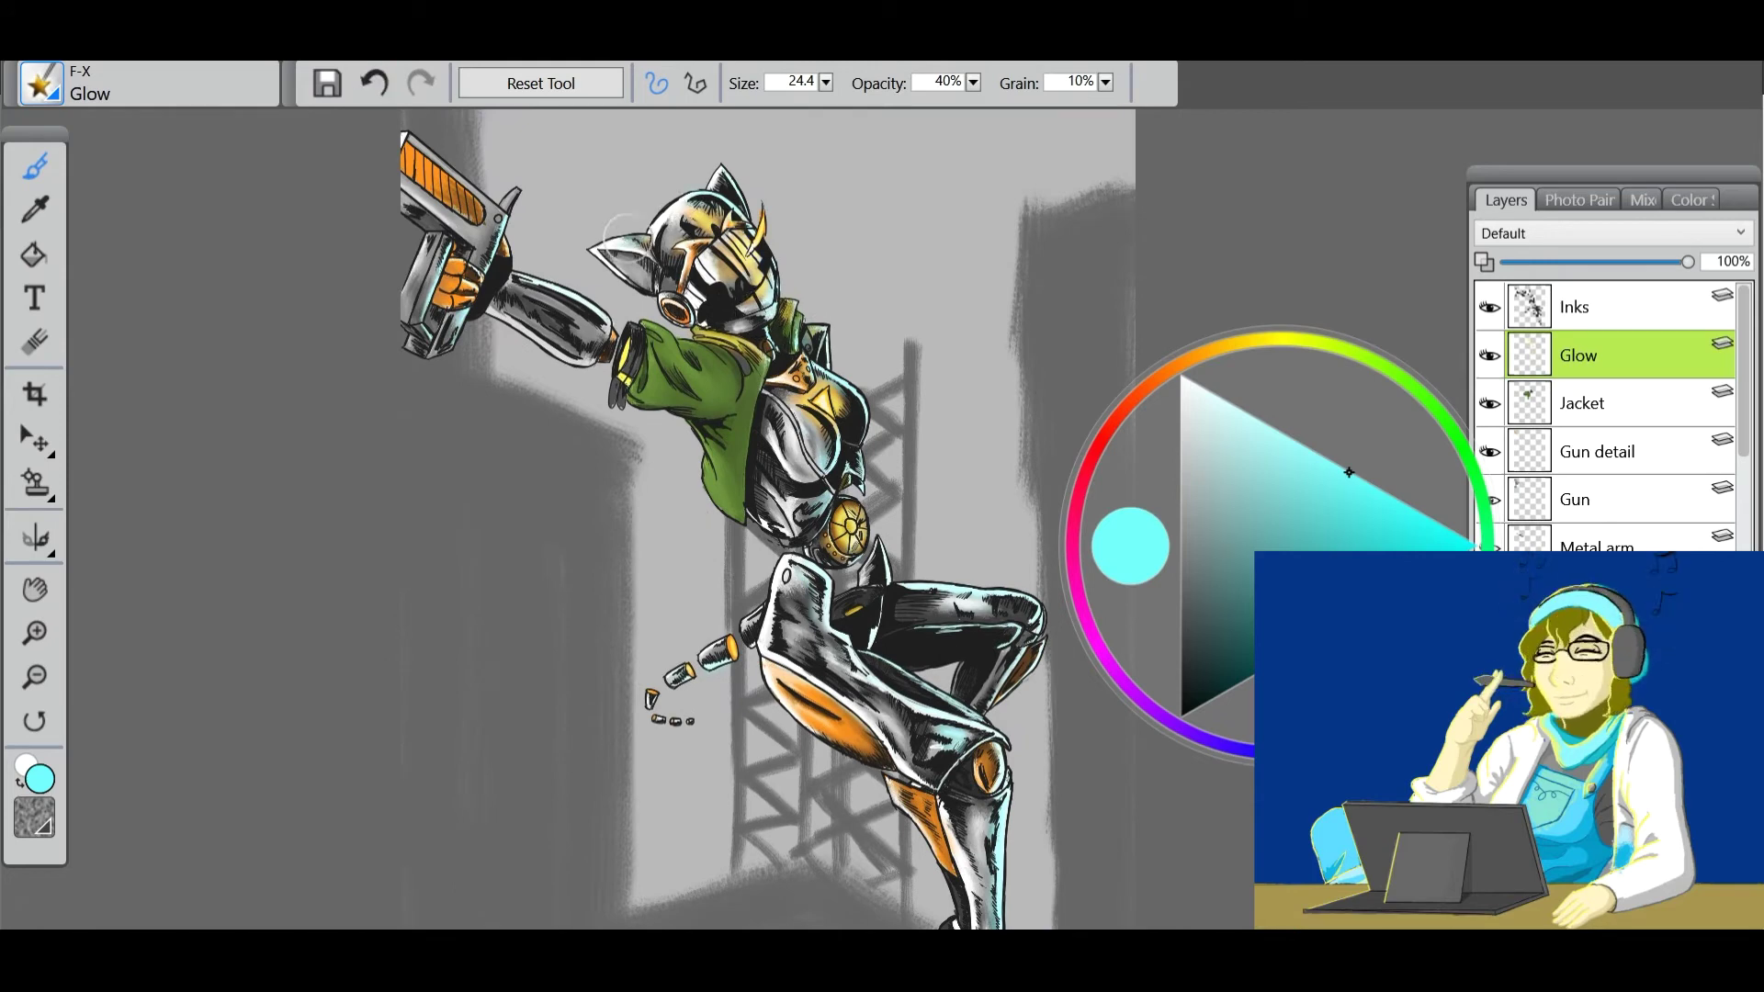
{"action": "left_click", "coordinate": [34, 677]}
{"action": "key", "text": "ctrl+equal"}
{"action": "left_click", "coordinate": [1224, 401]}
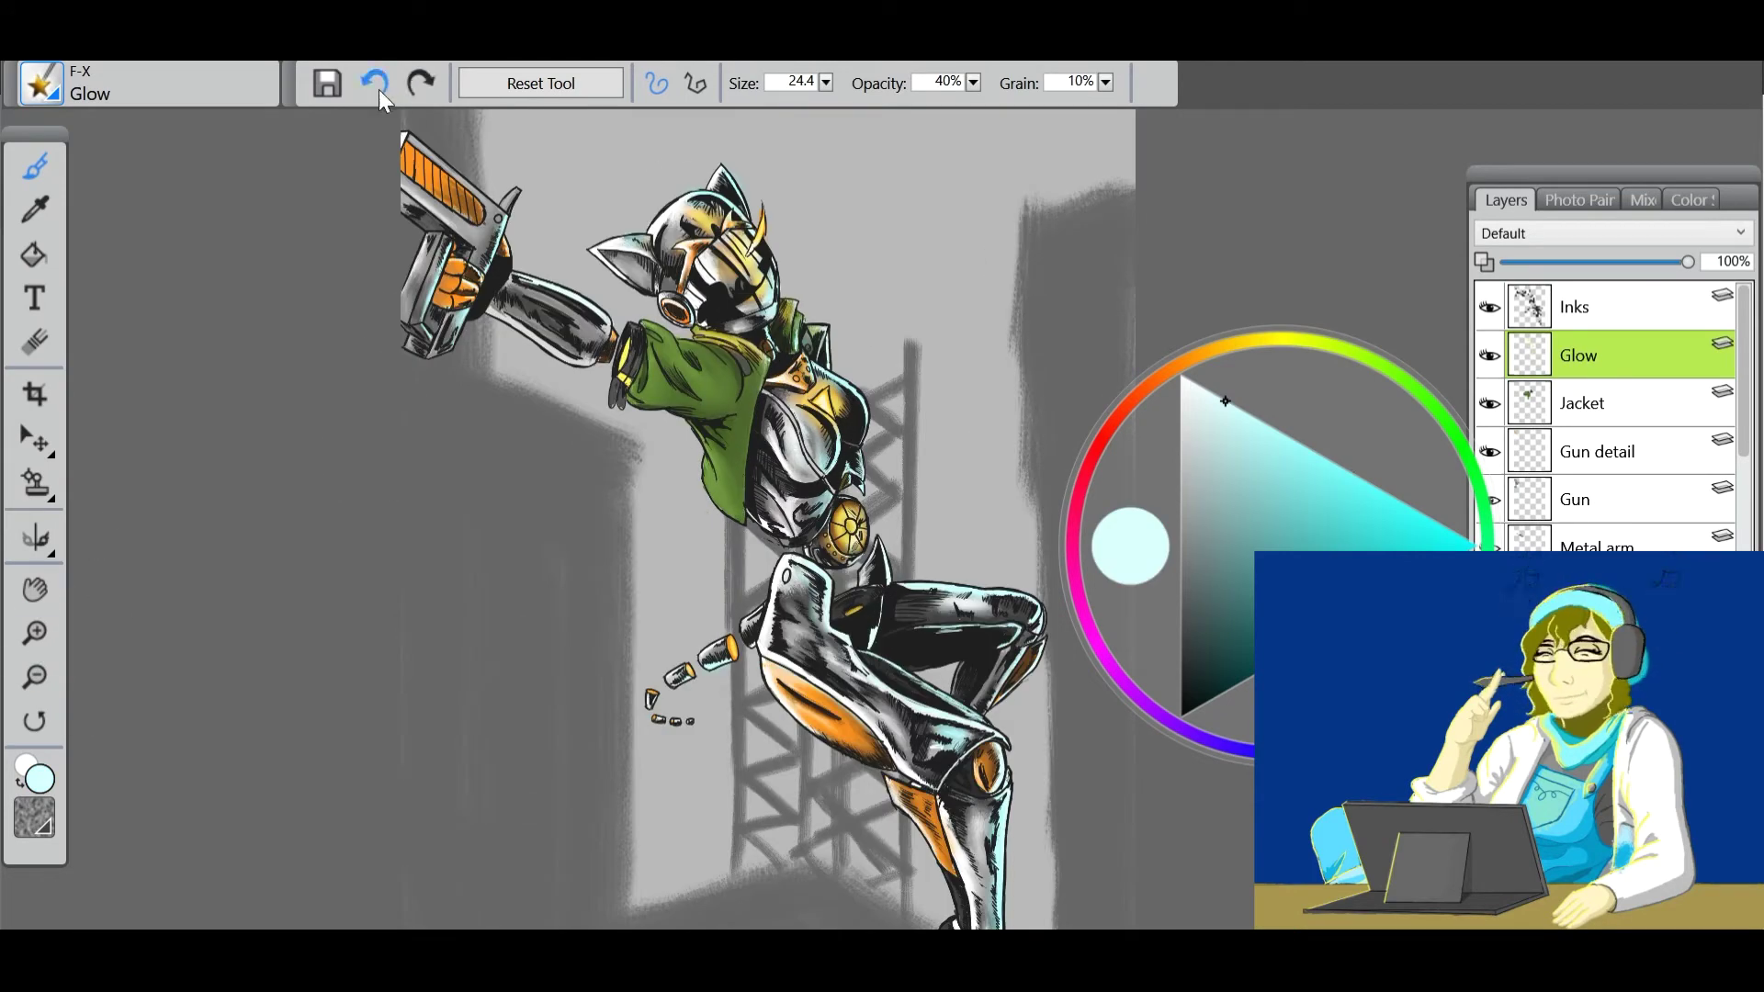
{"action": "mouse_move", "coordinate": [767, 522]}
{"action": "left_mouse_down"}
{"action": "mouse_move", "coordinate": [728, 496]}
{"action": "mouse_move", "coordinate": [712, 383]}
{"action": "mouse_move", "coordinate": [597, 340]}
{"action": "left_mouse_up"}
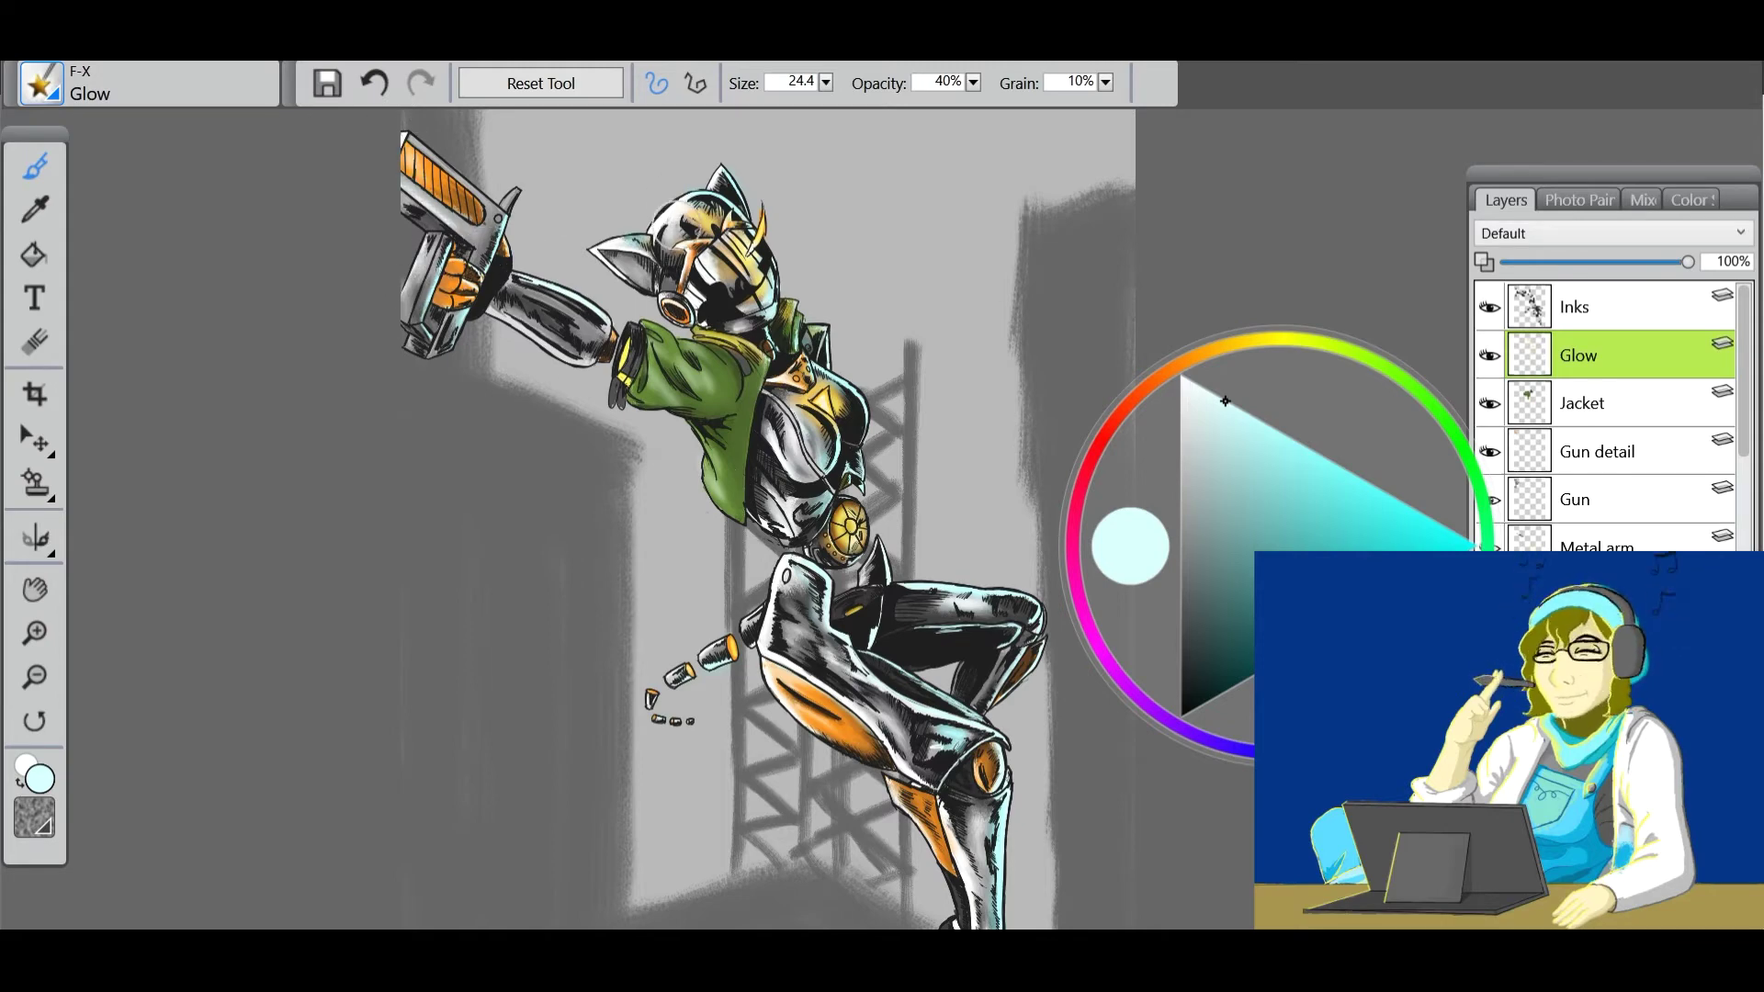
{"action": "key", "text": "ctrl+z"}
{"action": "mouse_move", "coordinate": [895, 787]}
{"action": "left_mouse_down"}
{"action": "mouse_move", "coordinate": [736, 565]}
{"action": "mouse_move", "coordinate": [815, 776]}
{"action": "left_mouse_up"}
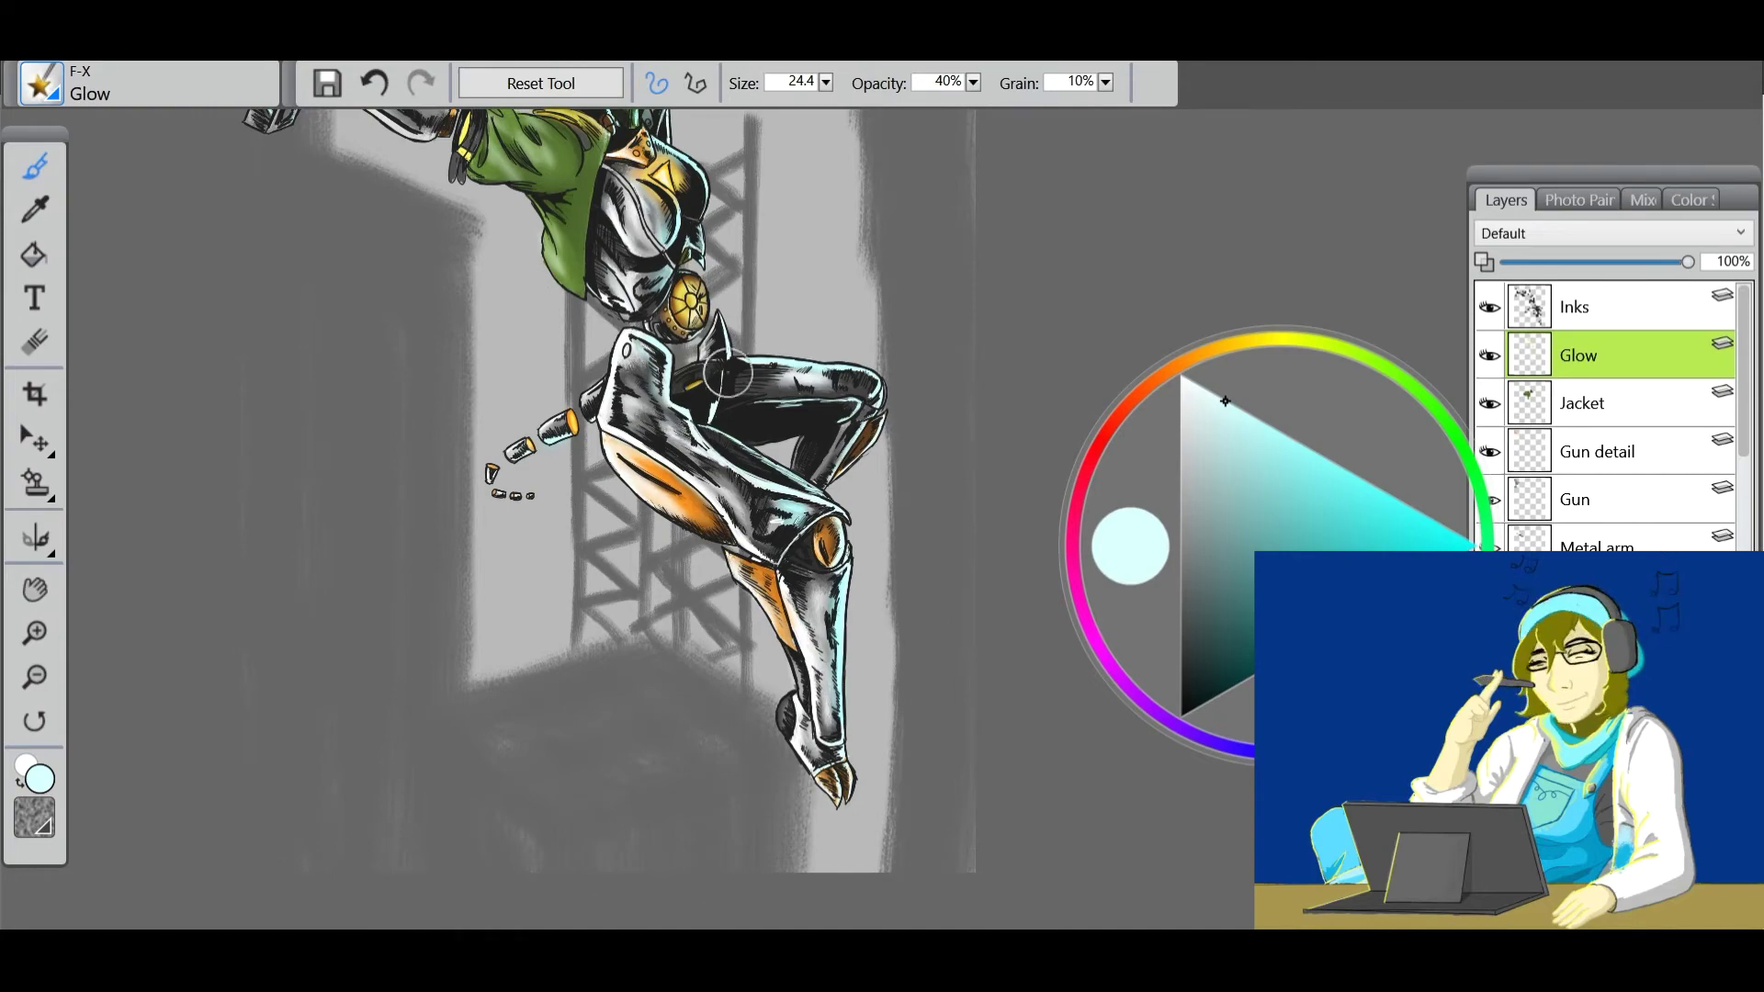
{"action": "key", "text": "ctrl+minus"}
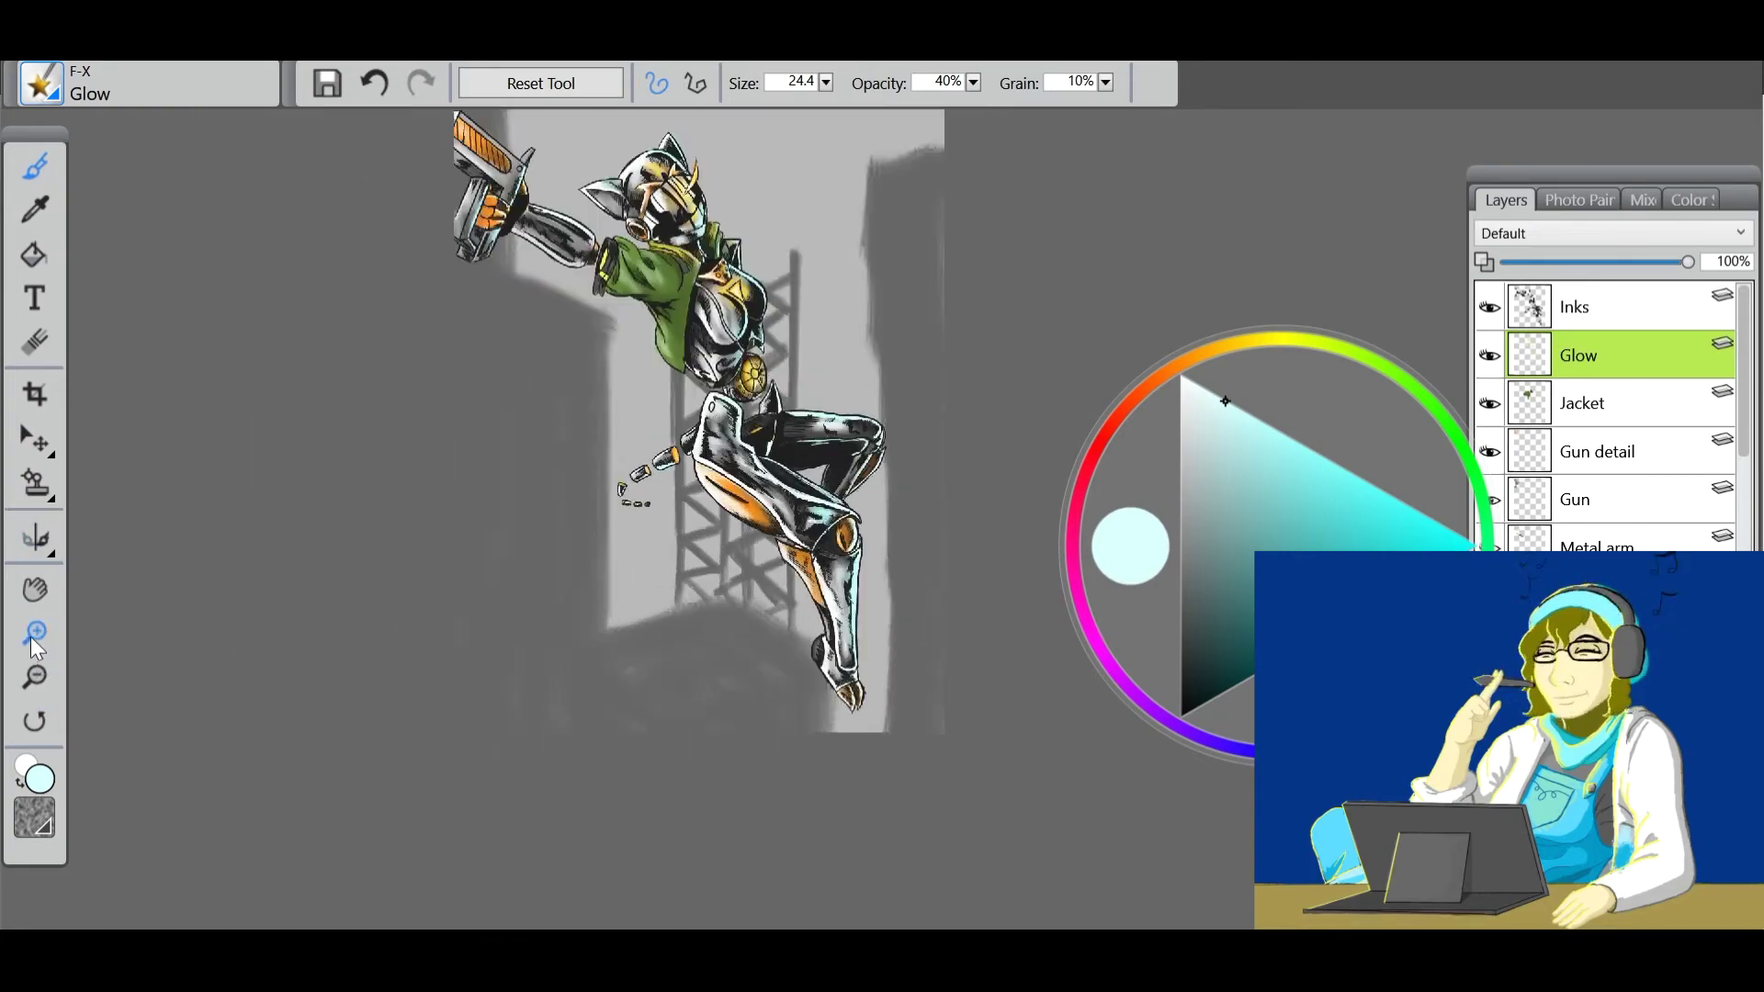
{"action": "left_click", "coordinate": [1599, 403]}
{"action": "left_click", "coordinate": [35, 589]}
{"action": "key", "text": "ctrl+plus"}
{"action": "left_click", "coordinate": [1598, 355]}
{"action": "mouse_move", "coordinate": [280, 521]}
{"action": "left_mouse_down"}
{"action": "mouse_move", "coordinate": [299, 463]}
{"action": "mouse_move", "coordinate": [291, 512]}
{"action": "left_mouse_up"}
{"action": "key", "text": "ctrl+minus"}
Sign the artist's initials in orange and cyan beside the hip on the Inks layer with the Fine Point pen.
{"action": "left_click", "coordinate": [1574, 307]}
{"action": "left_click", "coordinate": [1183, 313]}
{"action": "left_click", "coordinate": [1466, 501]}
{"action": "key", "text": "ctrl+plus"}
{"action": "key", "text": "ctrl+plus"}
{"action": "key", "text": "ctrl+plus"}
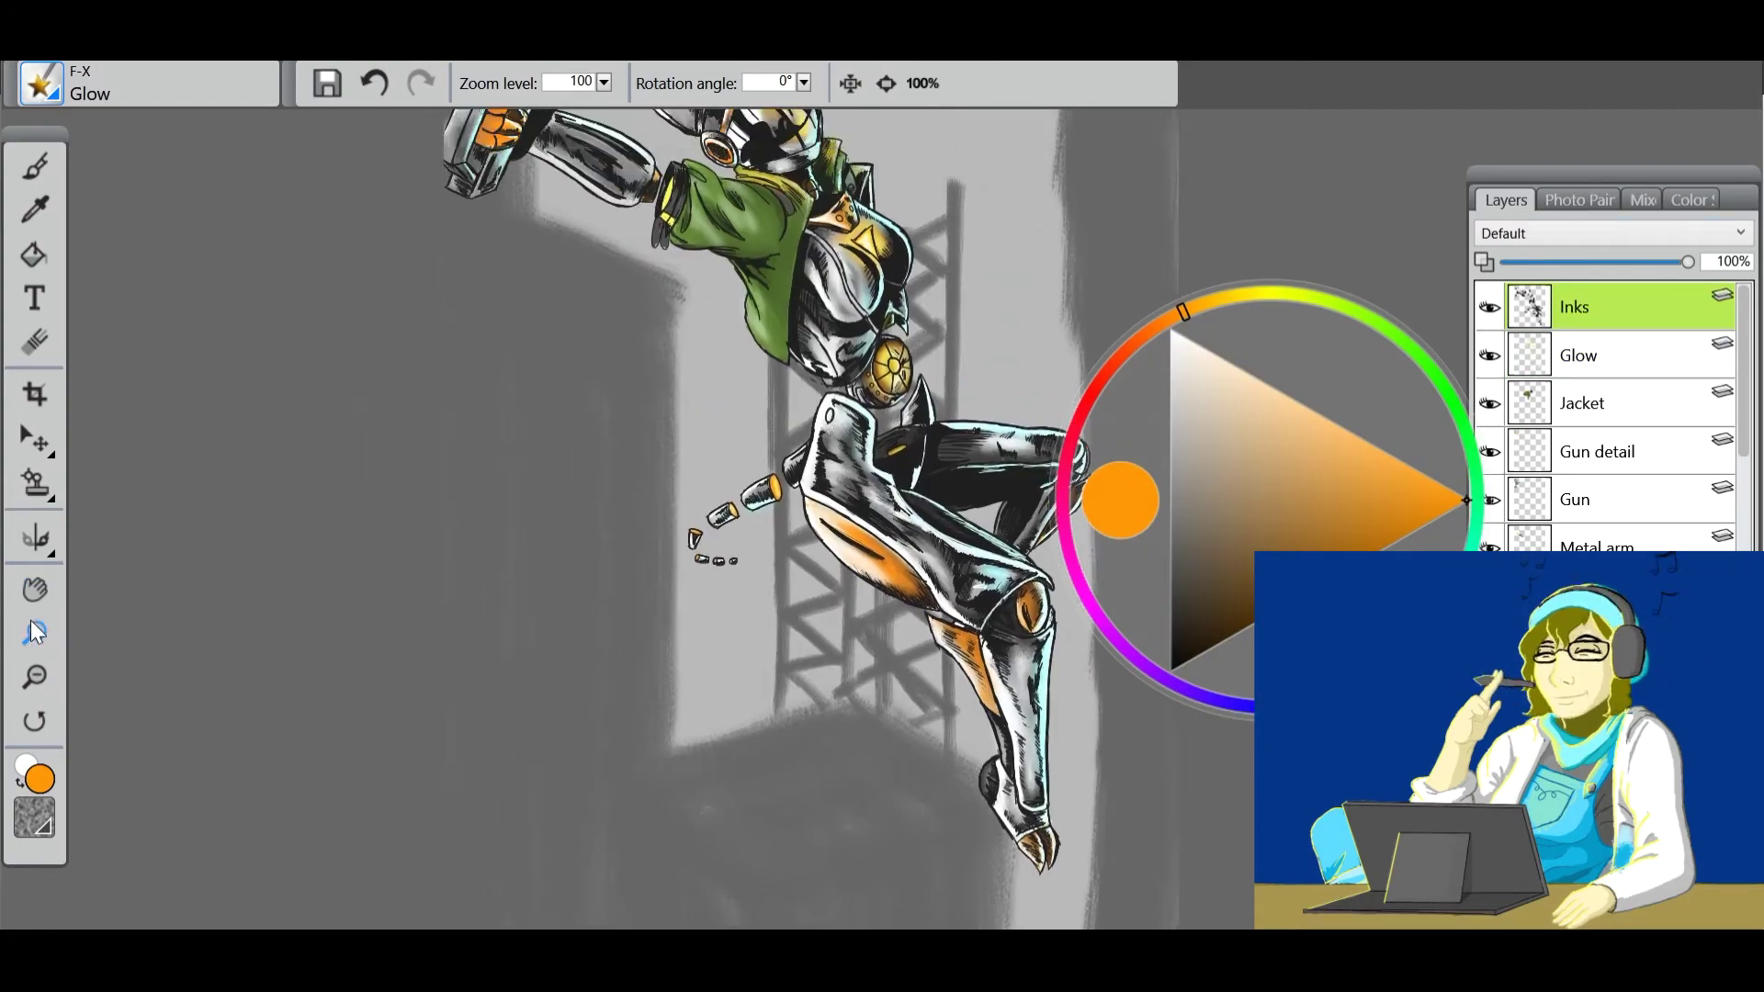
{"action": "key", "text": "b"}
{"action": "key", "text": "ctrl+plus"}
{"action": "mouse_move", "coordinate": [547, 312]}
{"action": "left_mouse_down"}
{"action": "mouse_move", "coordinate": [601, 341]}
{"action": "mouse_move", "coordinate": [715, 292]}
{"action": "mouse_move", "coordinate": [730, 354]}
{"action": "left_mouse_up"}
Write 2020 in black beneath the signature initials.
{"action": "left_click", "coordinate": [1170, 584]}
{"action": "left_click_drag", "start_coordinate": [574, 377], "coordinate": [707, 404]}
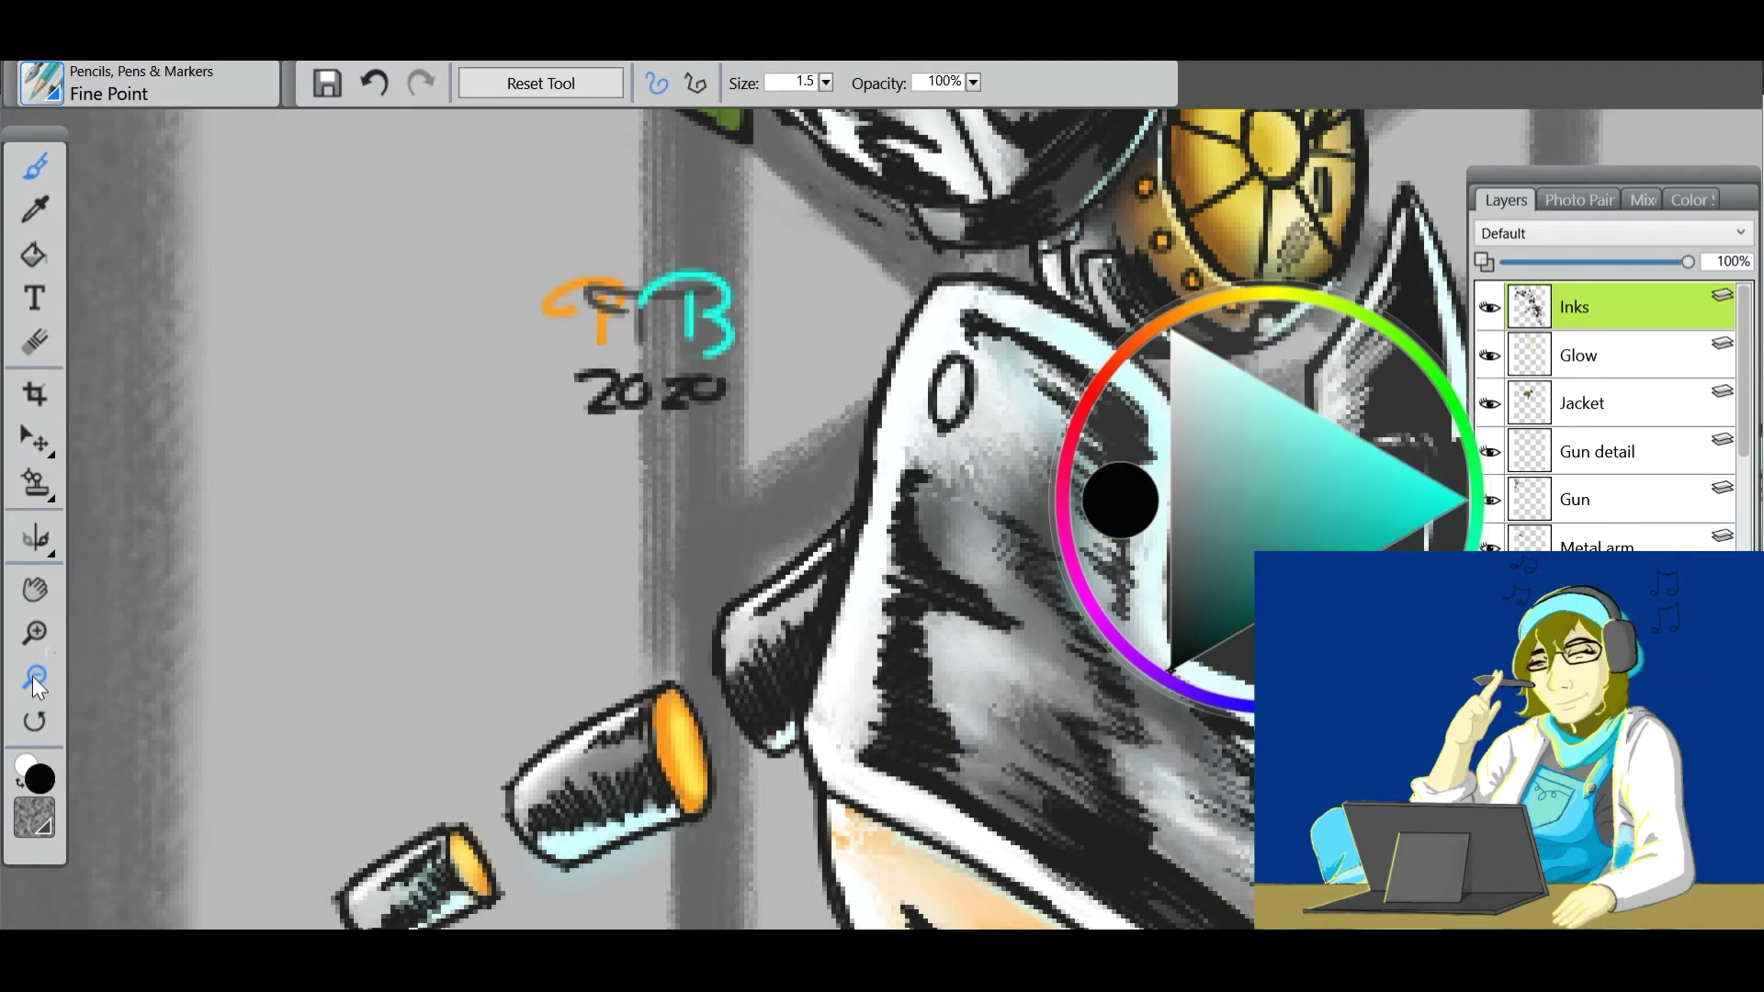
{"action": "key", "text": "ctrl+minus"}
{"action": "key", "text": "ctrl+minus"}
{"action": "key", "text": "ctrl+minus"}
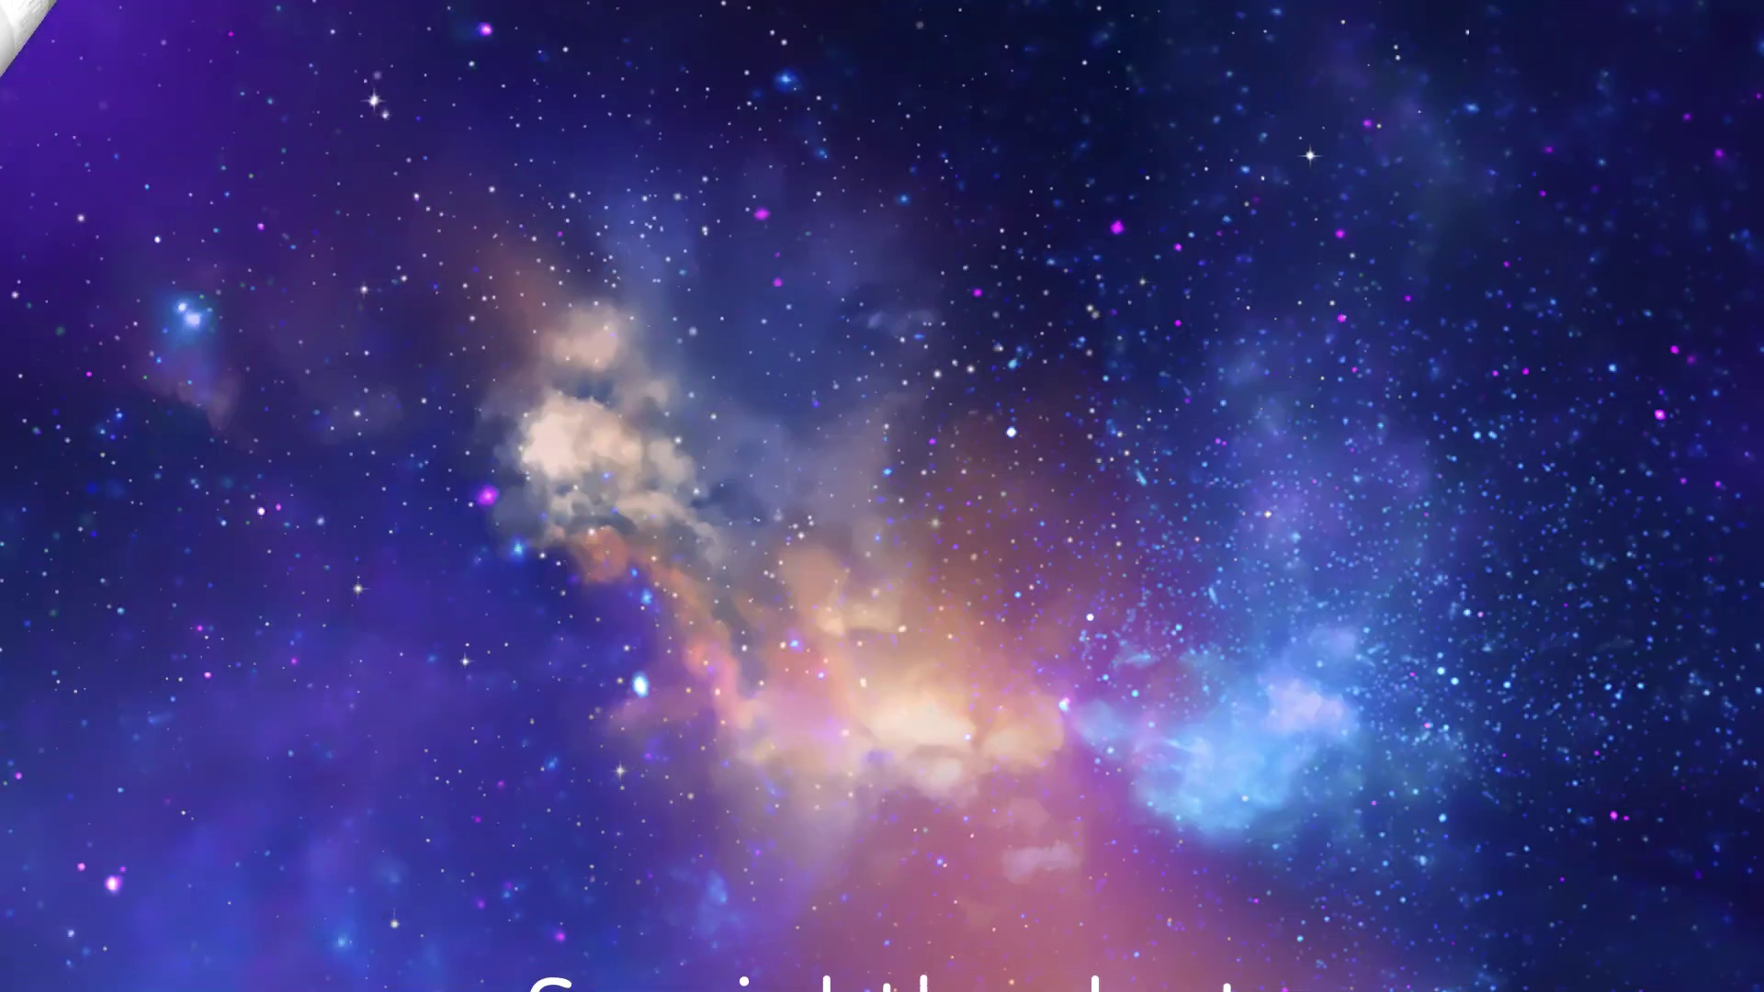